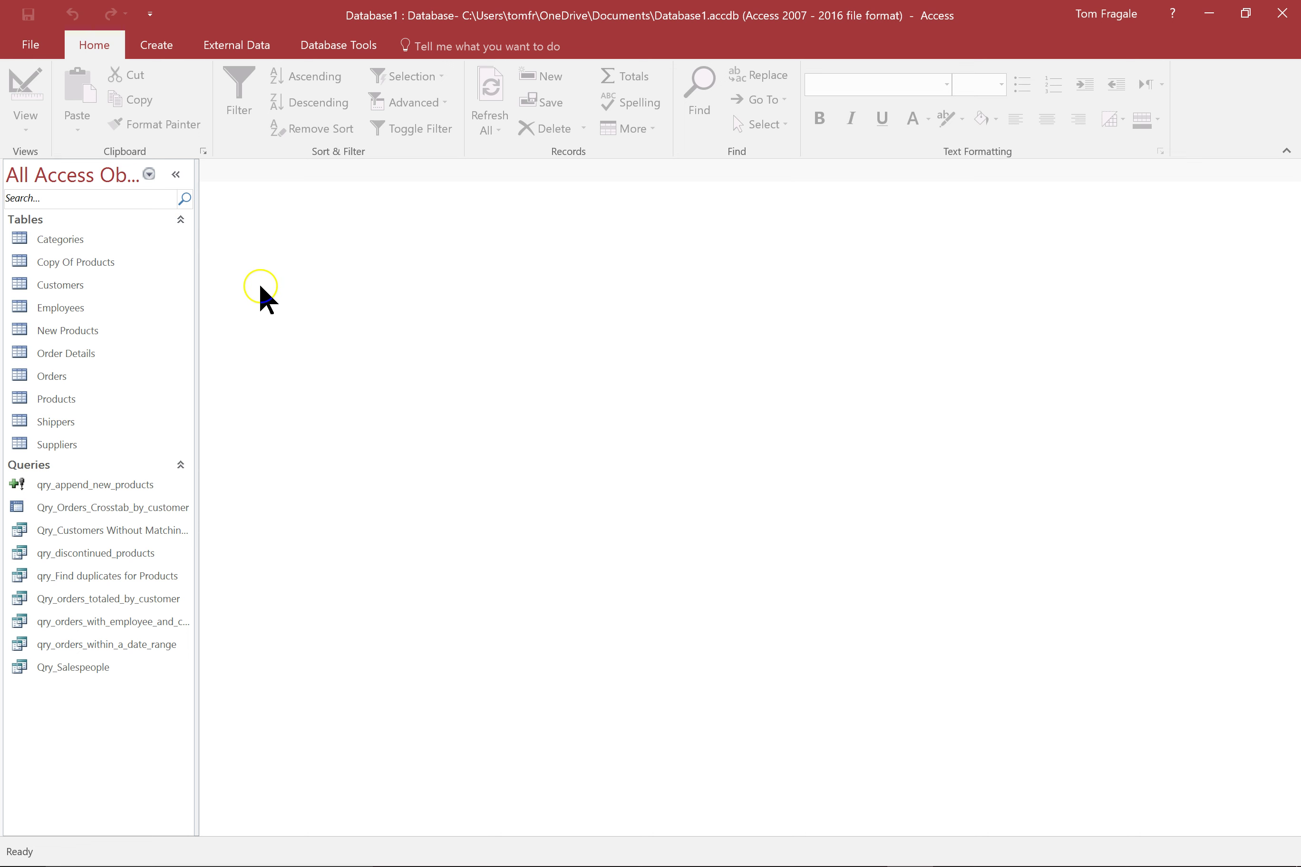
- Create a basic form from the Products table
{"action": "left_click", "coordinate": [54, 405]}
{"action": "left_click", "coordinate": [47, 404]}
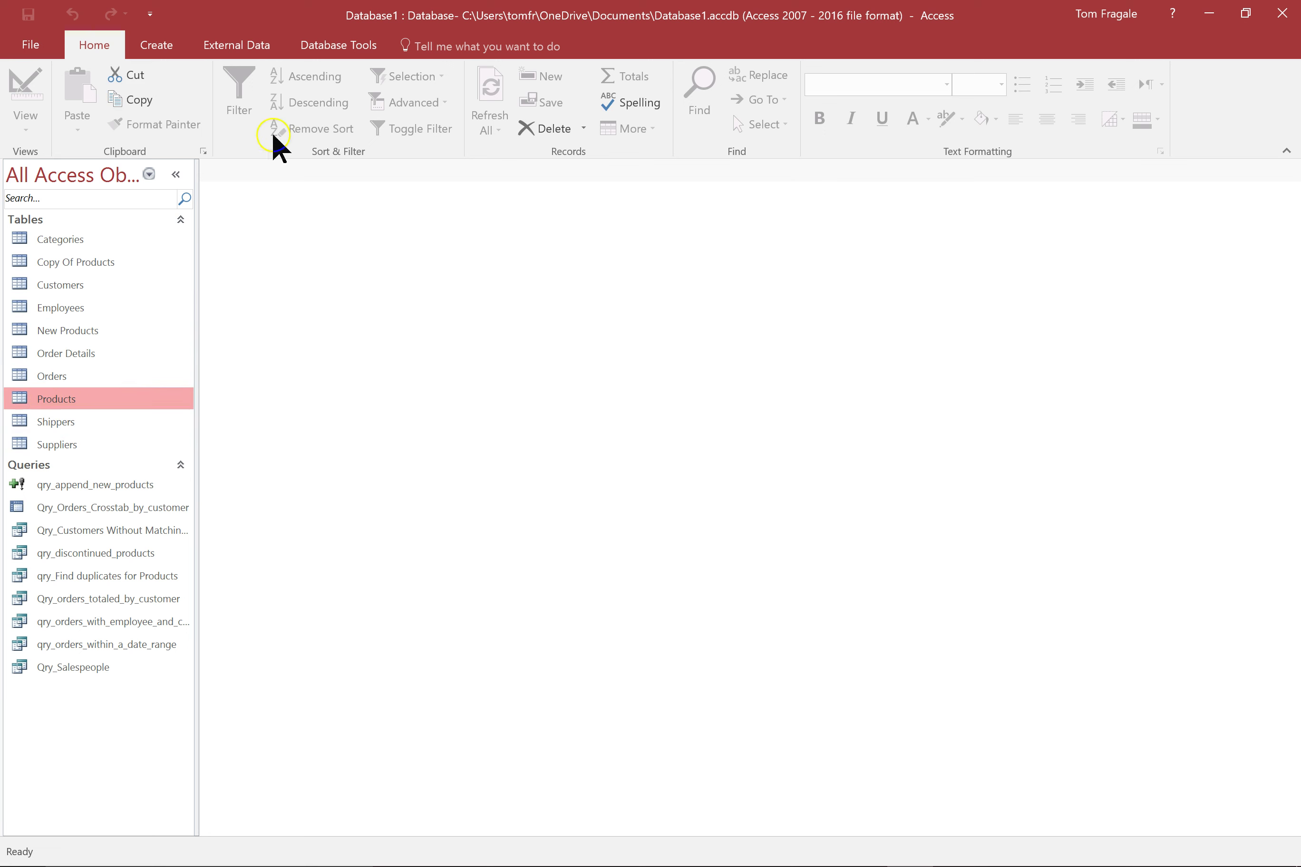
{"action": "left_click", "coordinate": [158, 42]}
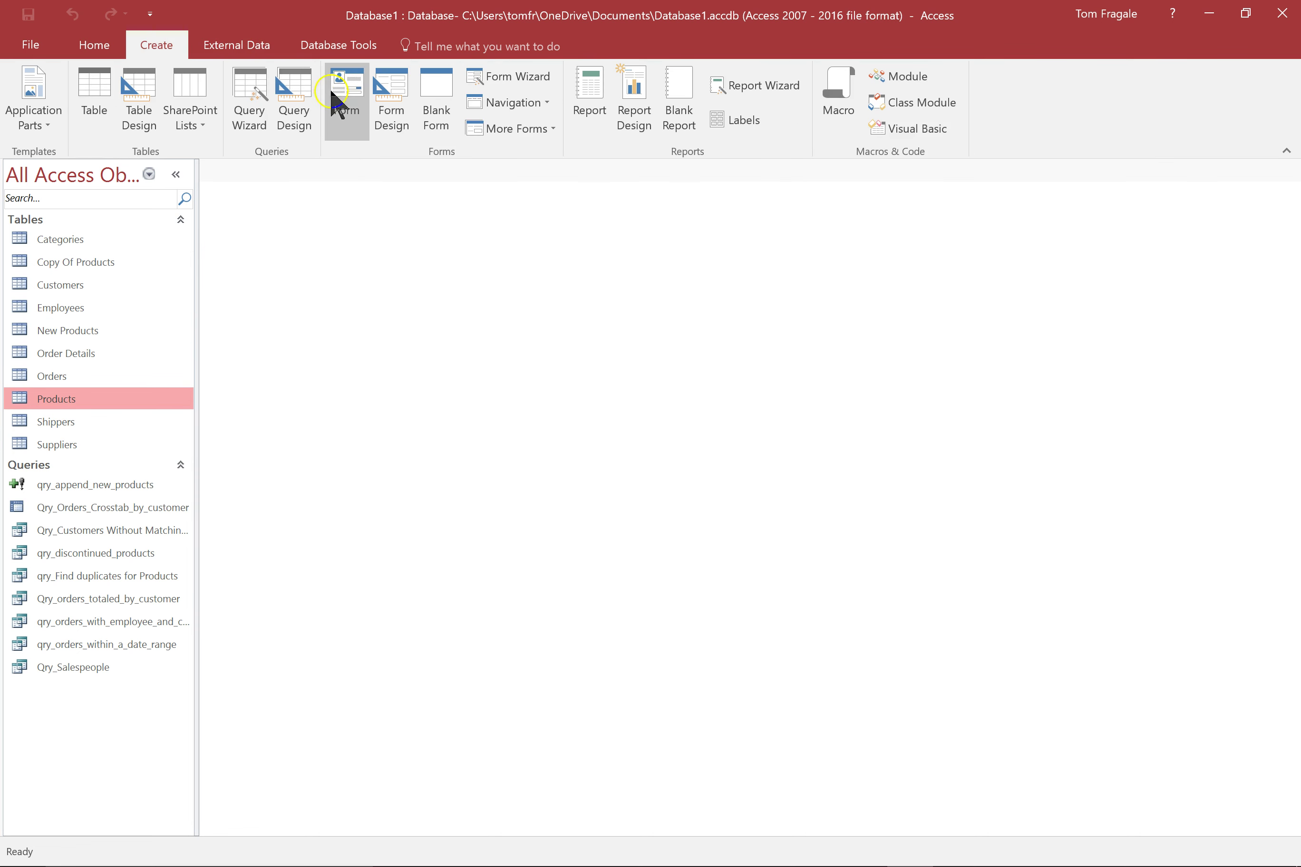
{"action": "left_click", "coordinate": [350, 110]}
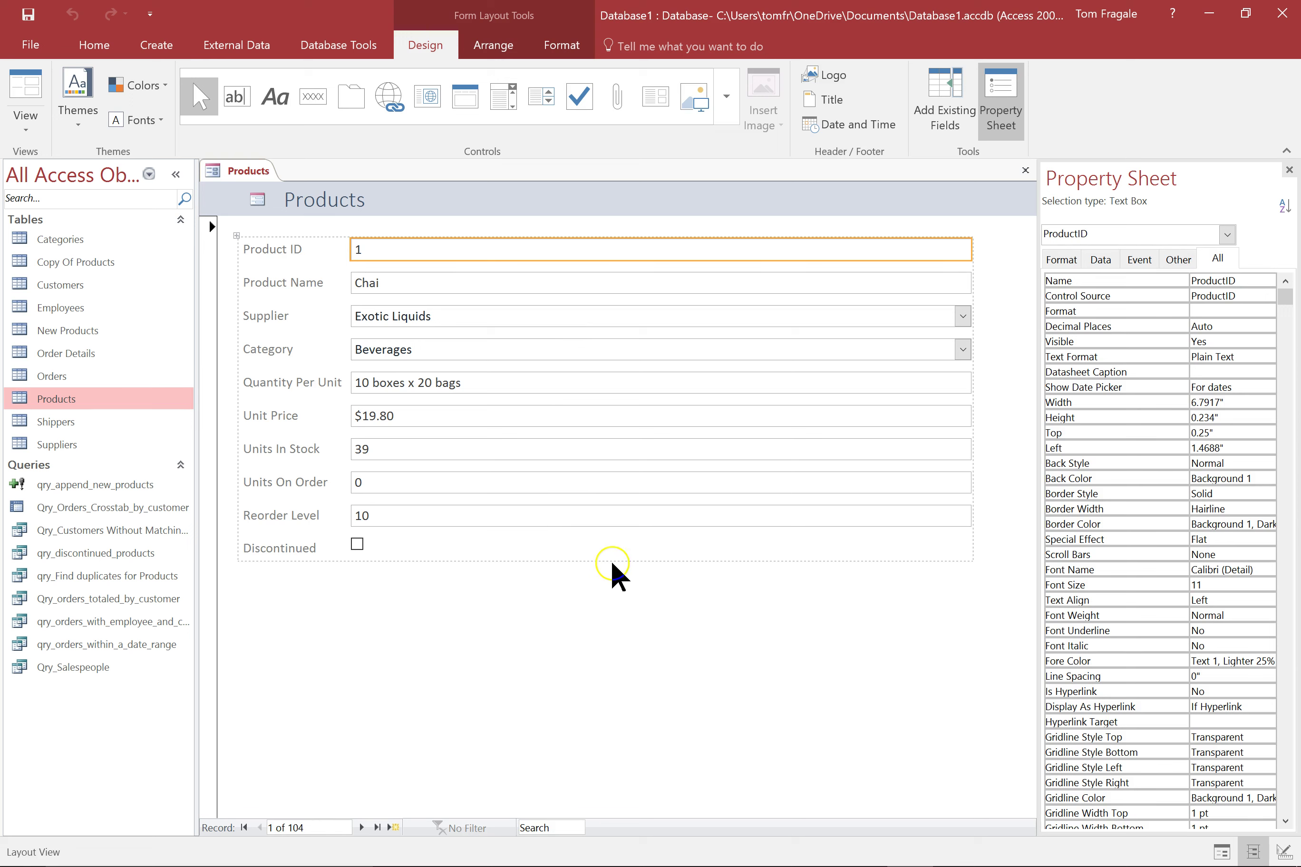
{"action": "left_click", "coordinate": [599, 610]}
{"action": "left_click", "coordinate": [632, 447]}
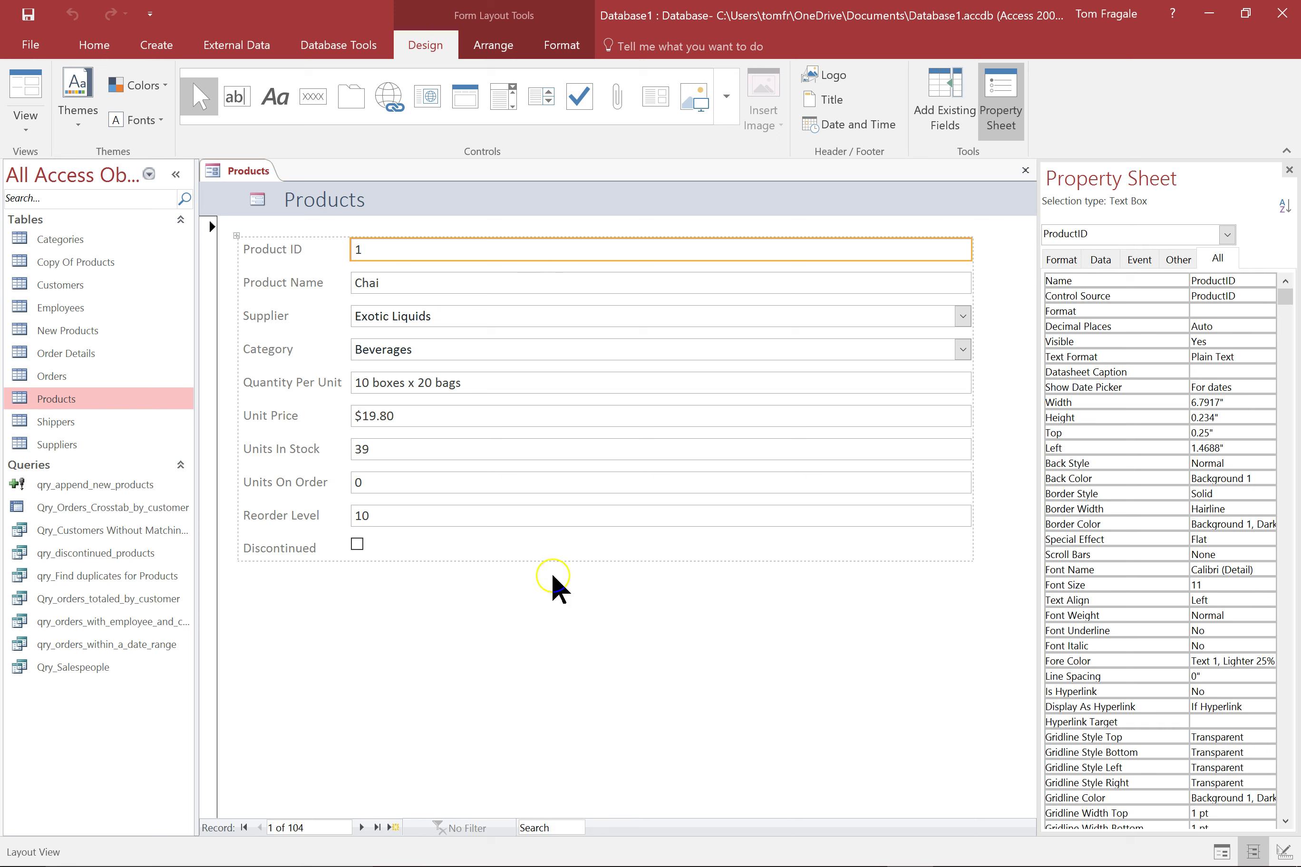
{"action": "left_click", "coordinate": [351, 835]}
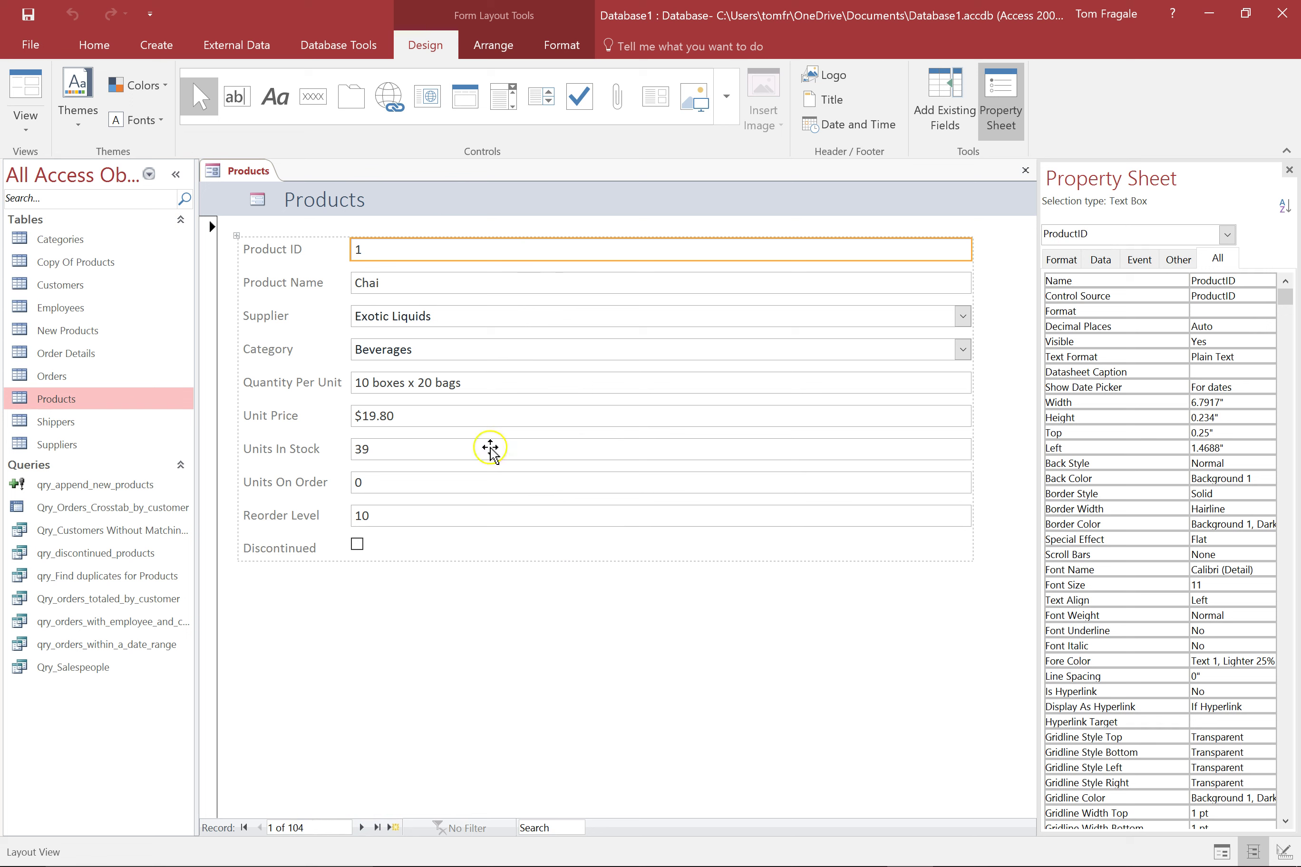
{"action": "left_click", "coordinate": [546, 154]}
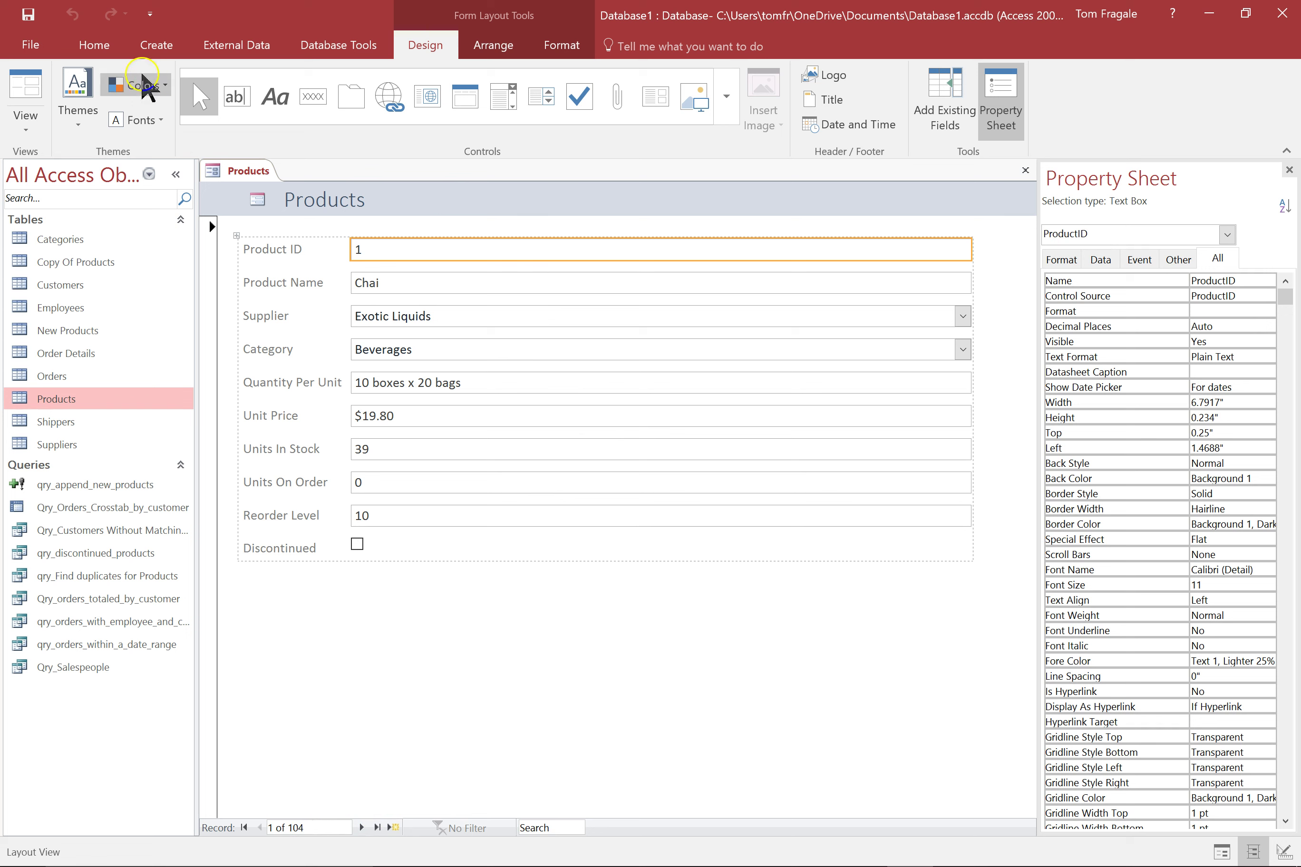
{"action": "left_click", "coordinate": [93, 44]}
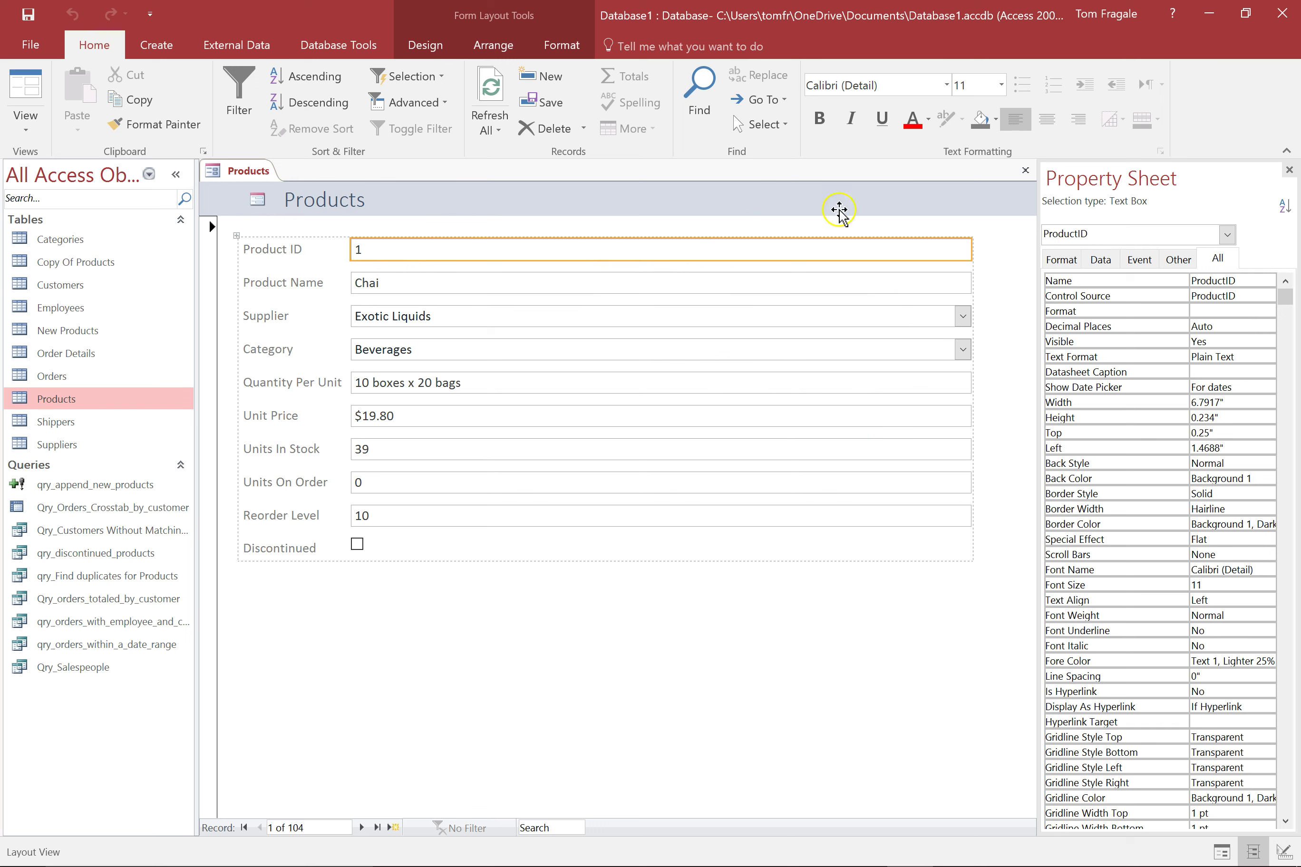
- Close the new Products form and save it under the name FRM_Products
{"action": "left_click", "coordinate": [1025, 170]}
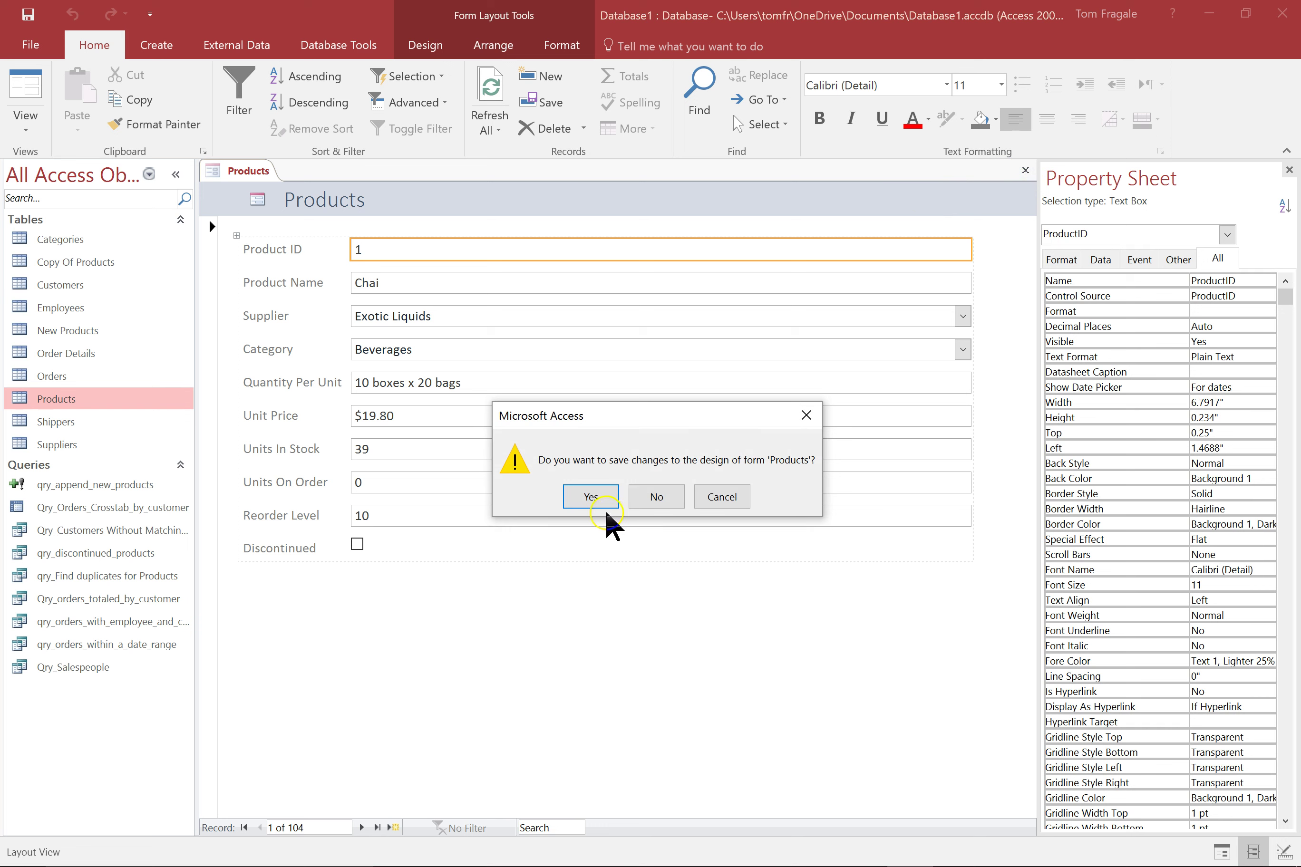
{"action": "left_click", "coordinate": [576, 502]}
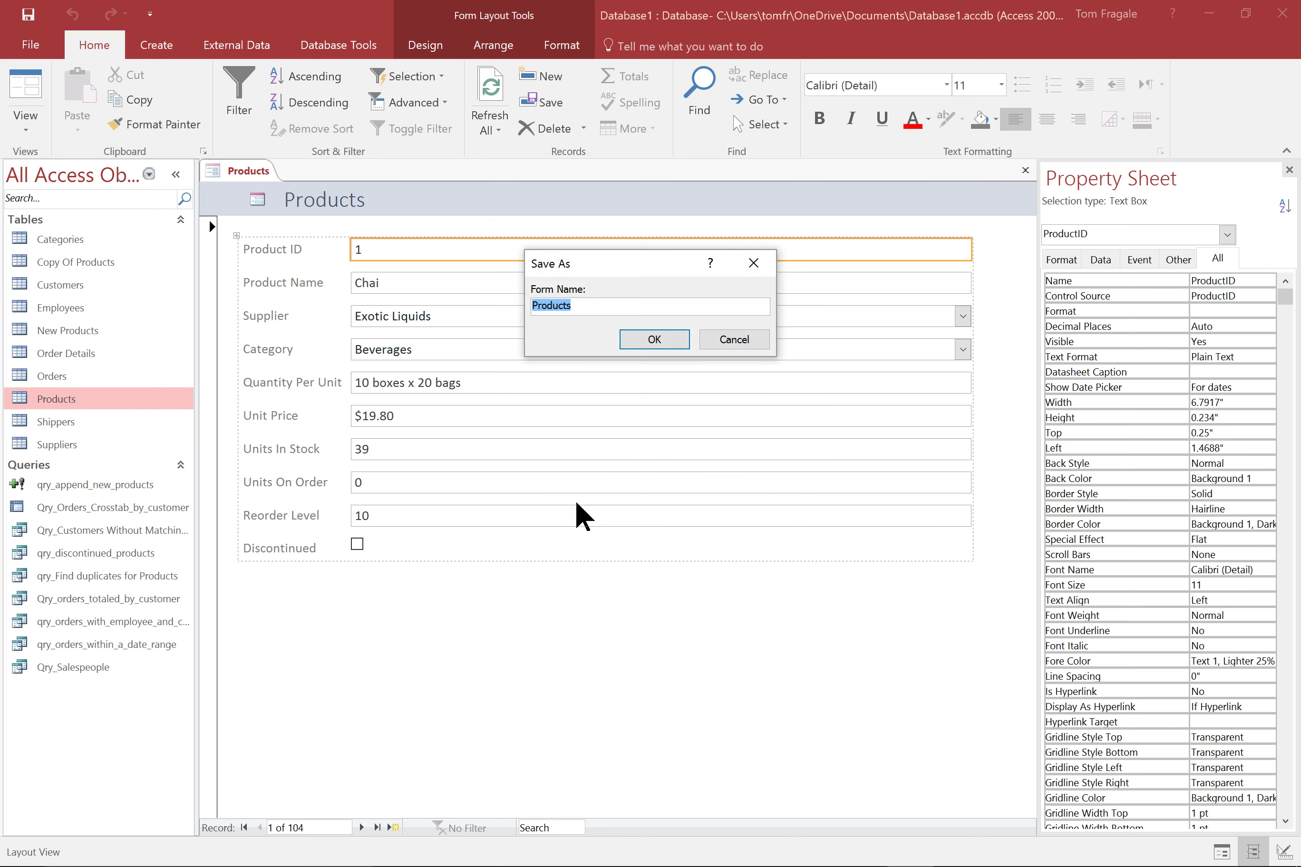
{"action": "type", "text": "FRM_Prosu"}
{"action": "key", "text": "BackSpace"}
{"action": "key", "text": "BackSpace"}
{"action": "type", "text": "ducts"}
{"action": "key", "text": "Return"}
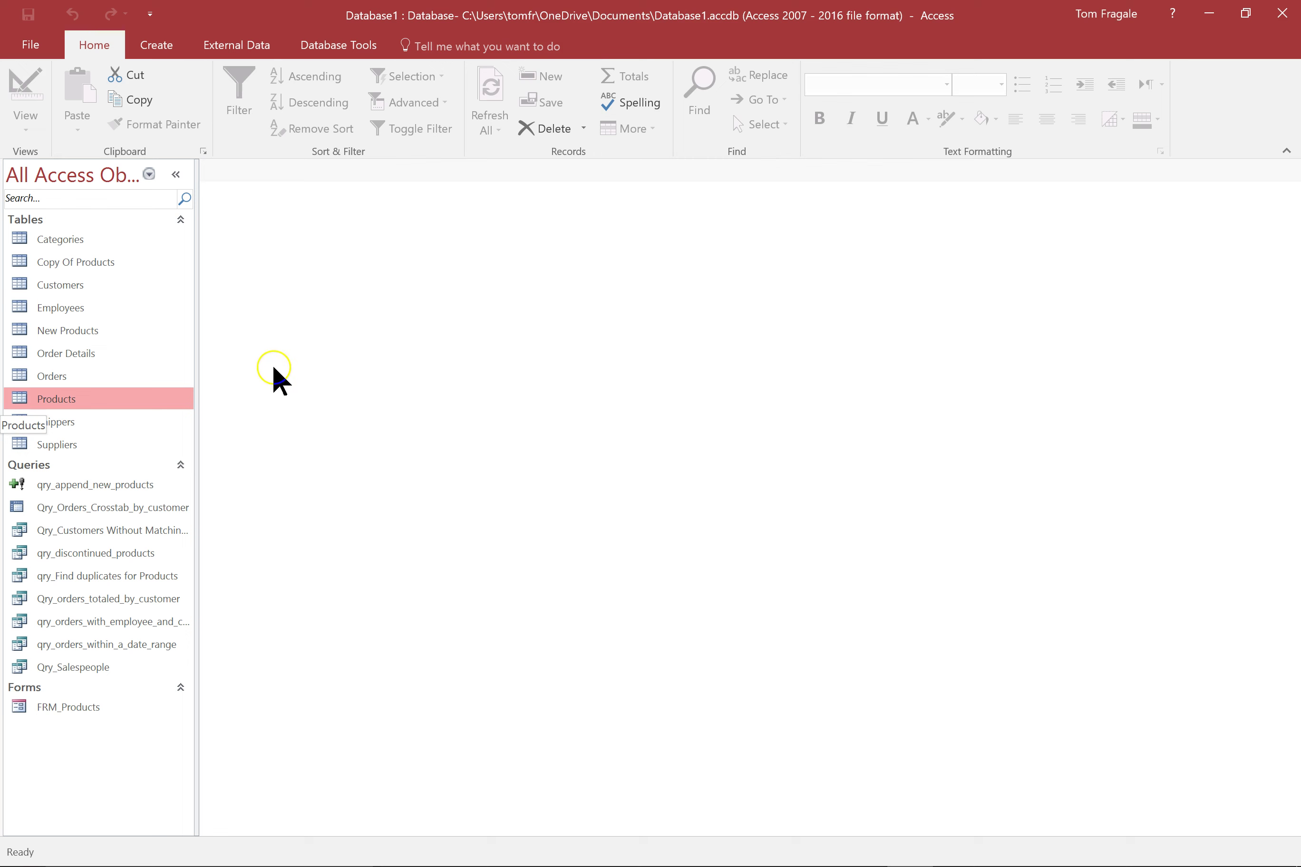
- Create a basic form from the Shippers table
{"action": "left_click", "coordinate": [62, 423]}
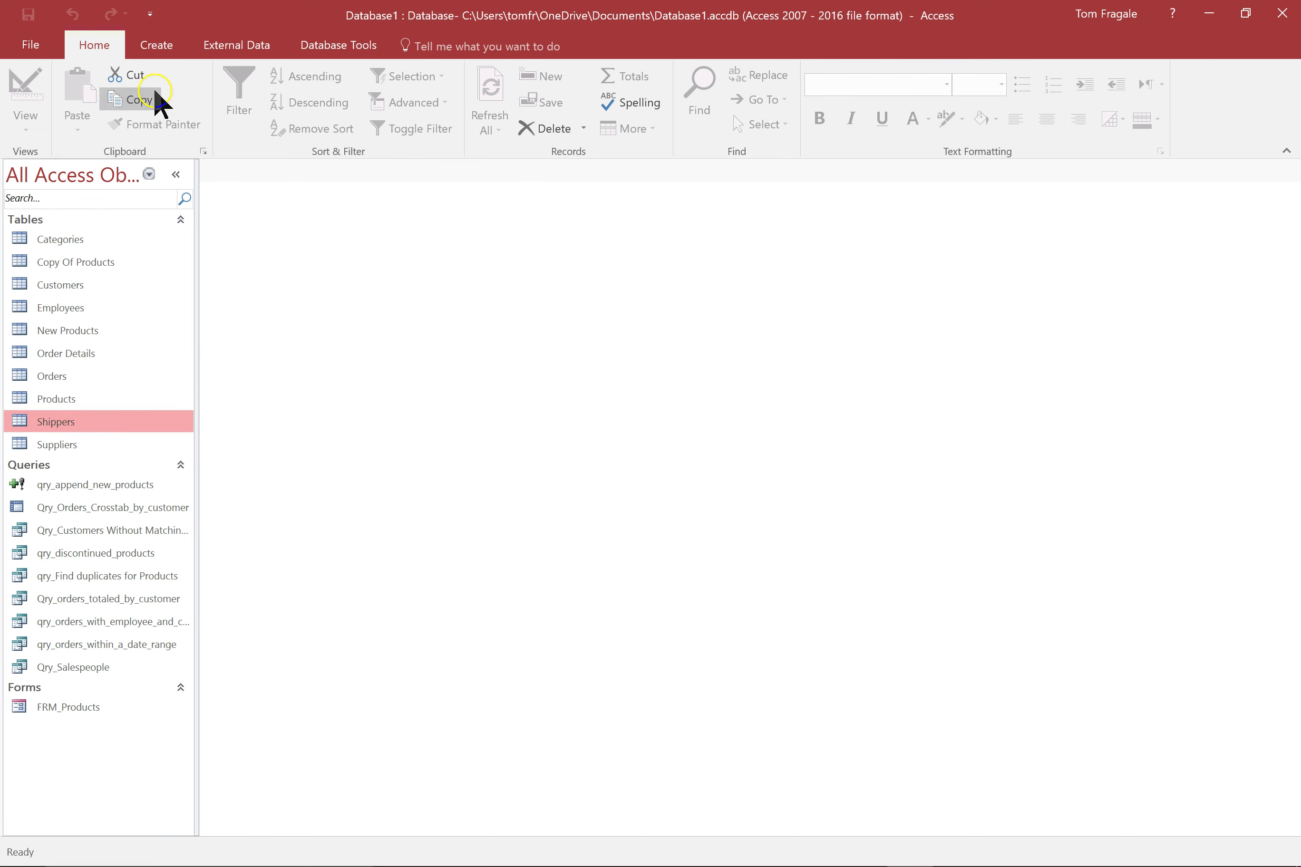
{"action": "left_click", "coordinate": [156, 46]}
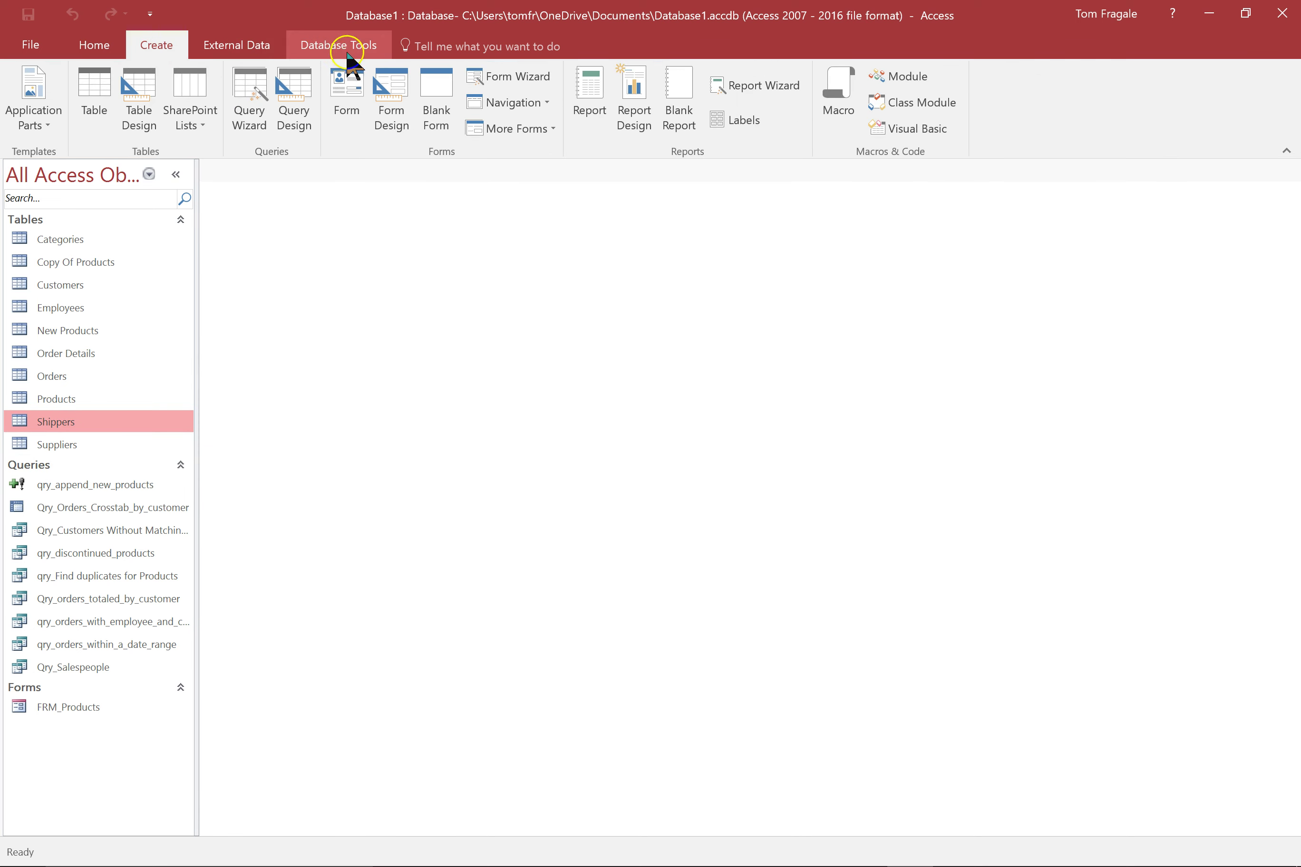
{"action": "left_click", "coordinate": [351, 96]}
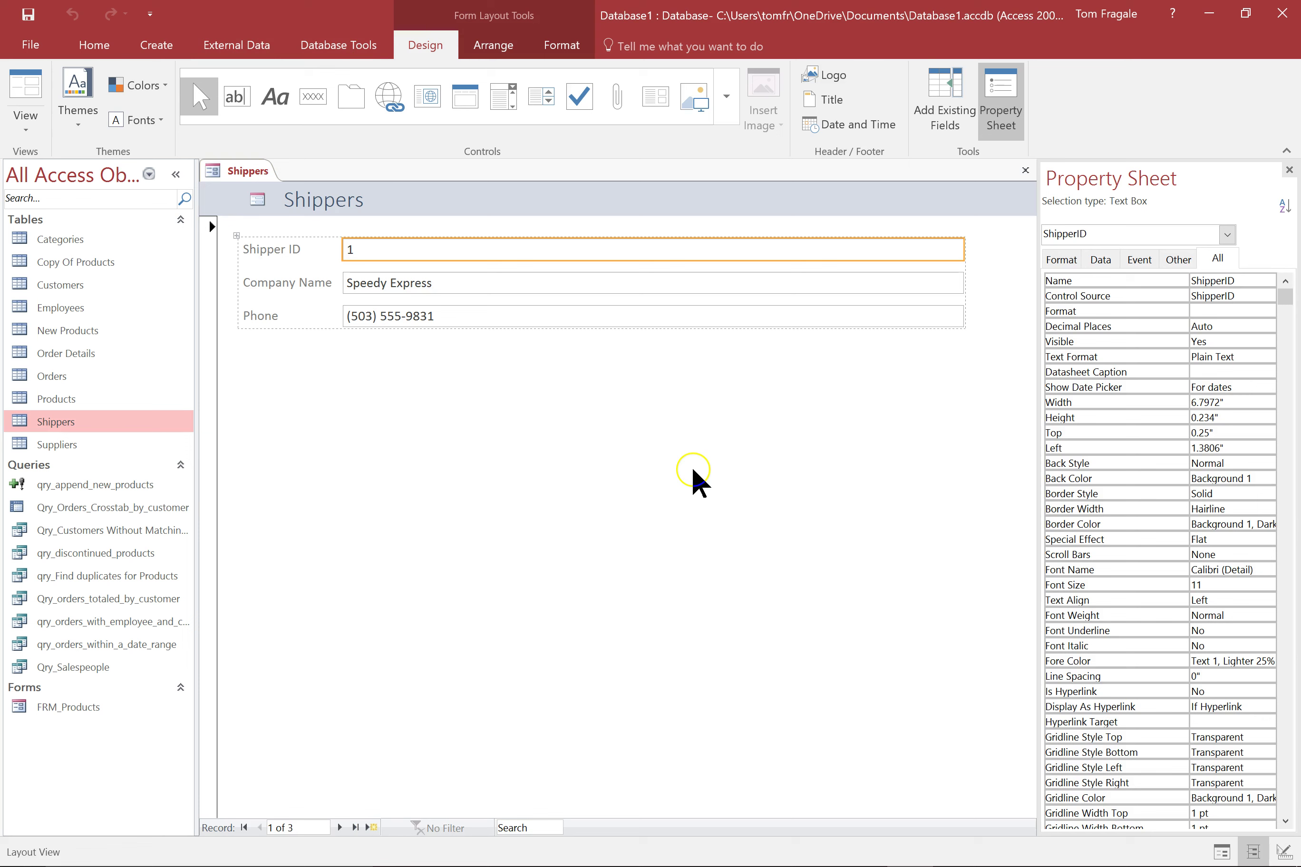
- Close the new Shippers form and save it under the name FRM_Shippers
{"action": "left_click", "coordinate": [1026, 171]}
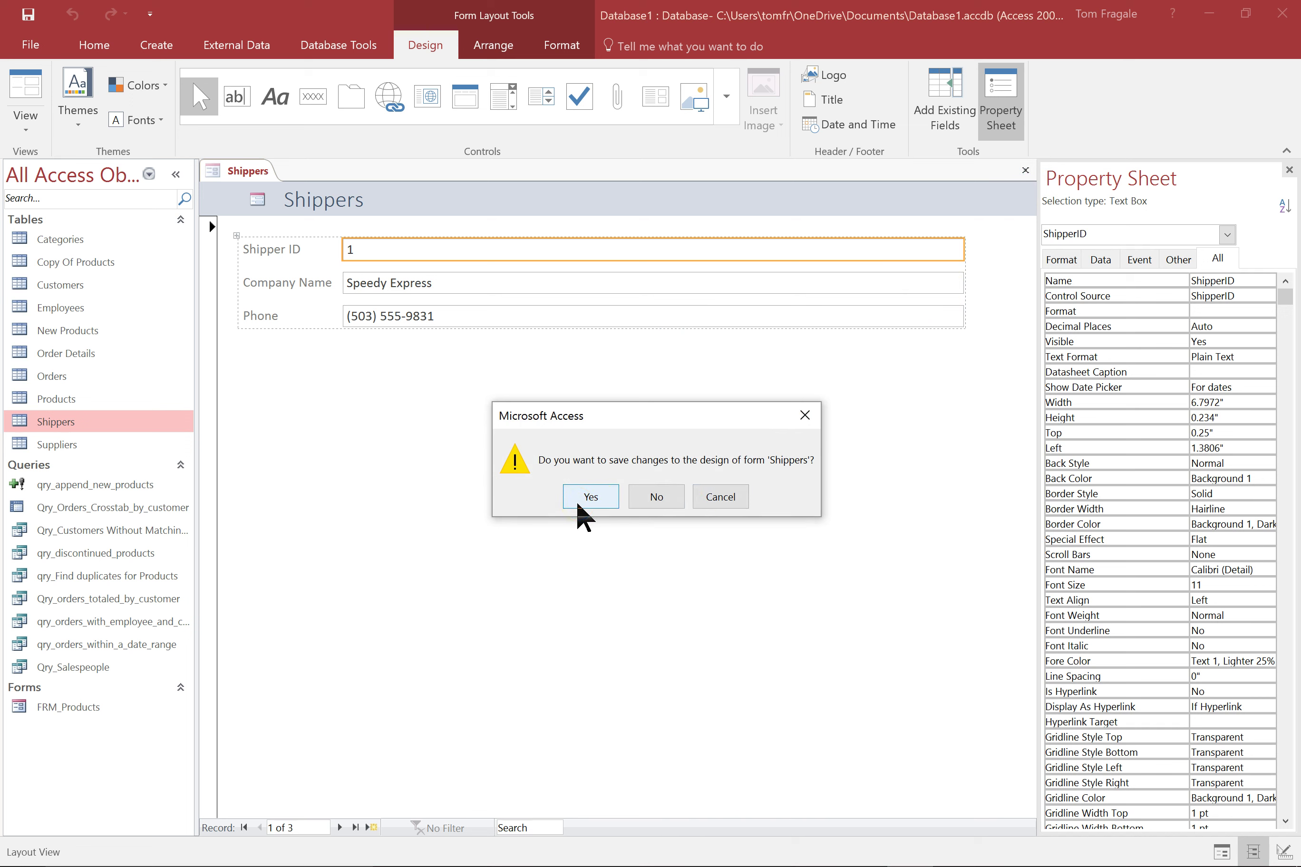
{"action": "left_click", "coordinate": [591, 498]}
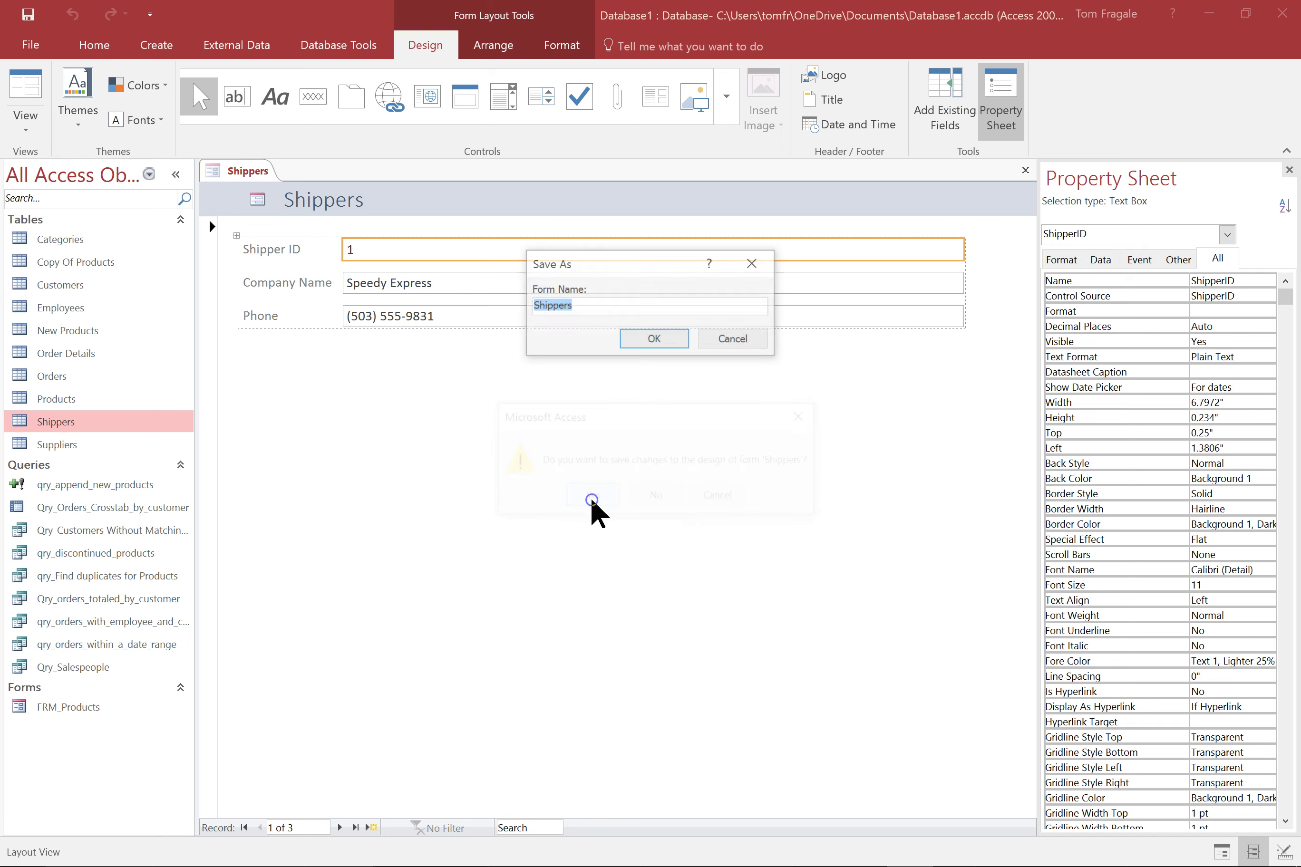
{"action": "type", "text": "FRM_Shippers"}
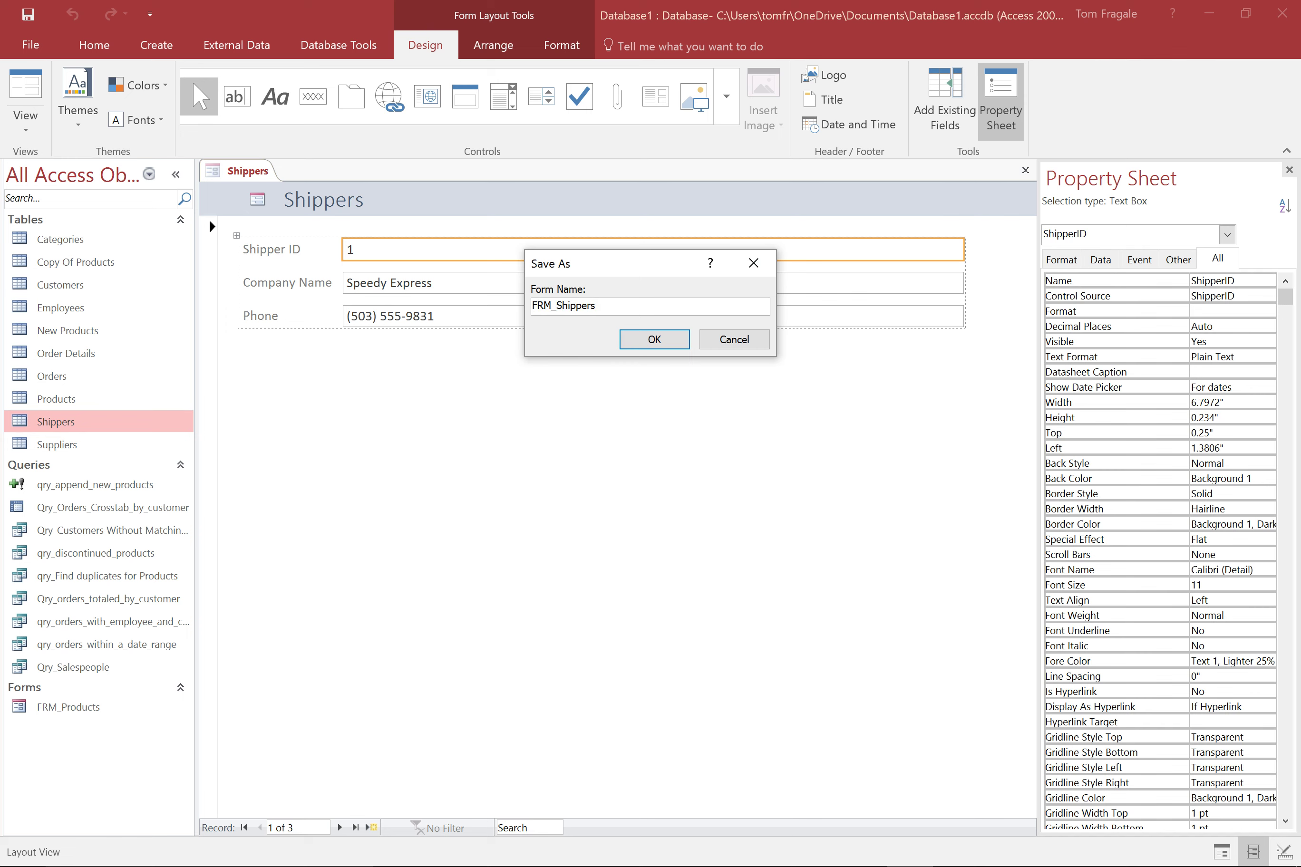
{"action": "key", "text": "Return"}
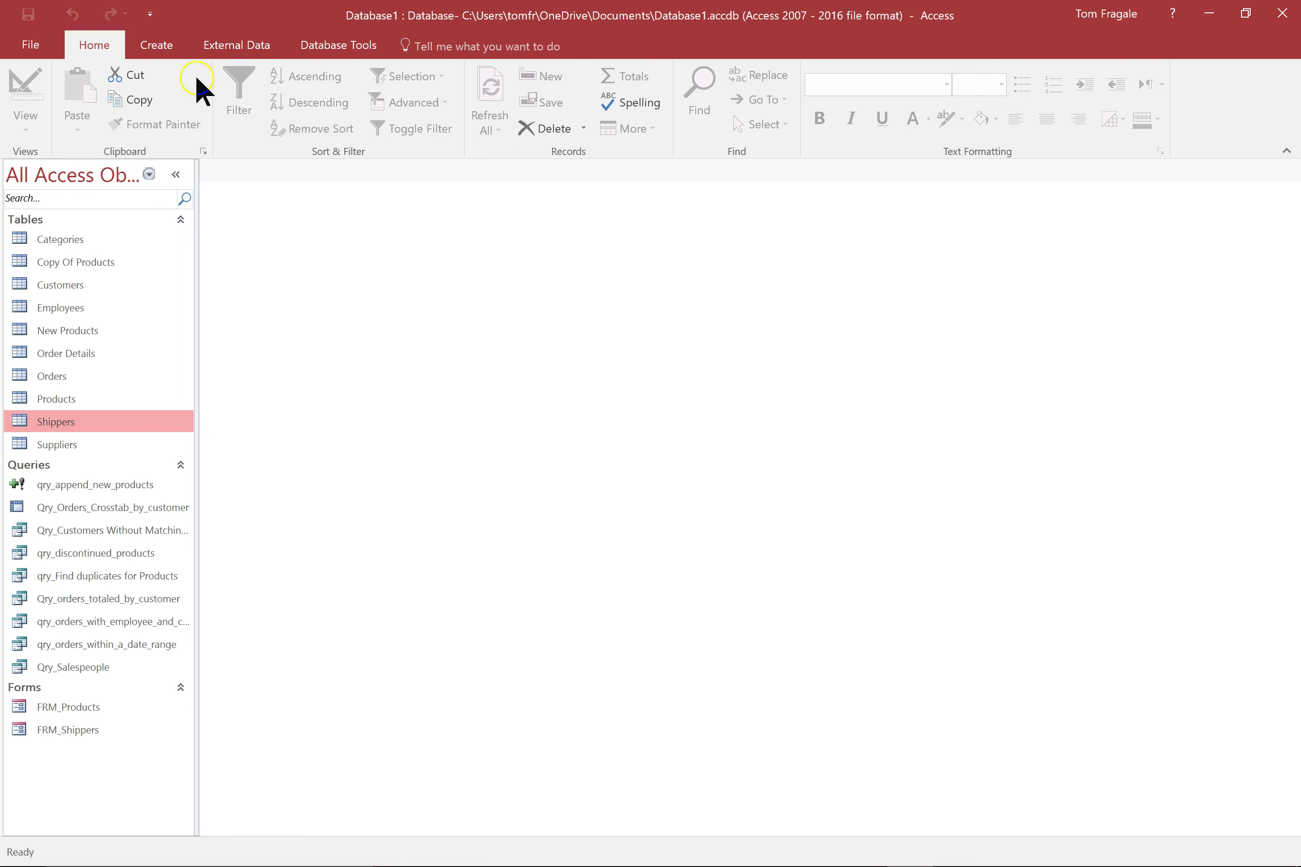
- Start the Form Wizard and choose the Orders table as the source of the fields
{"action": "left_click", "coordinate": [152, 50]}
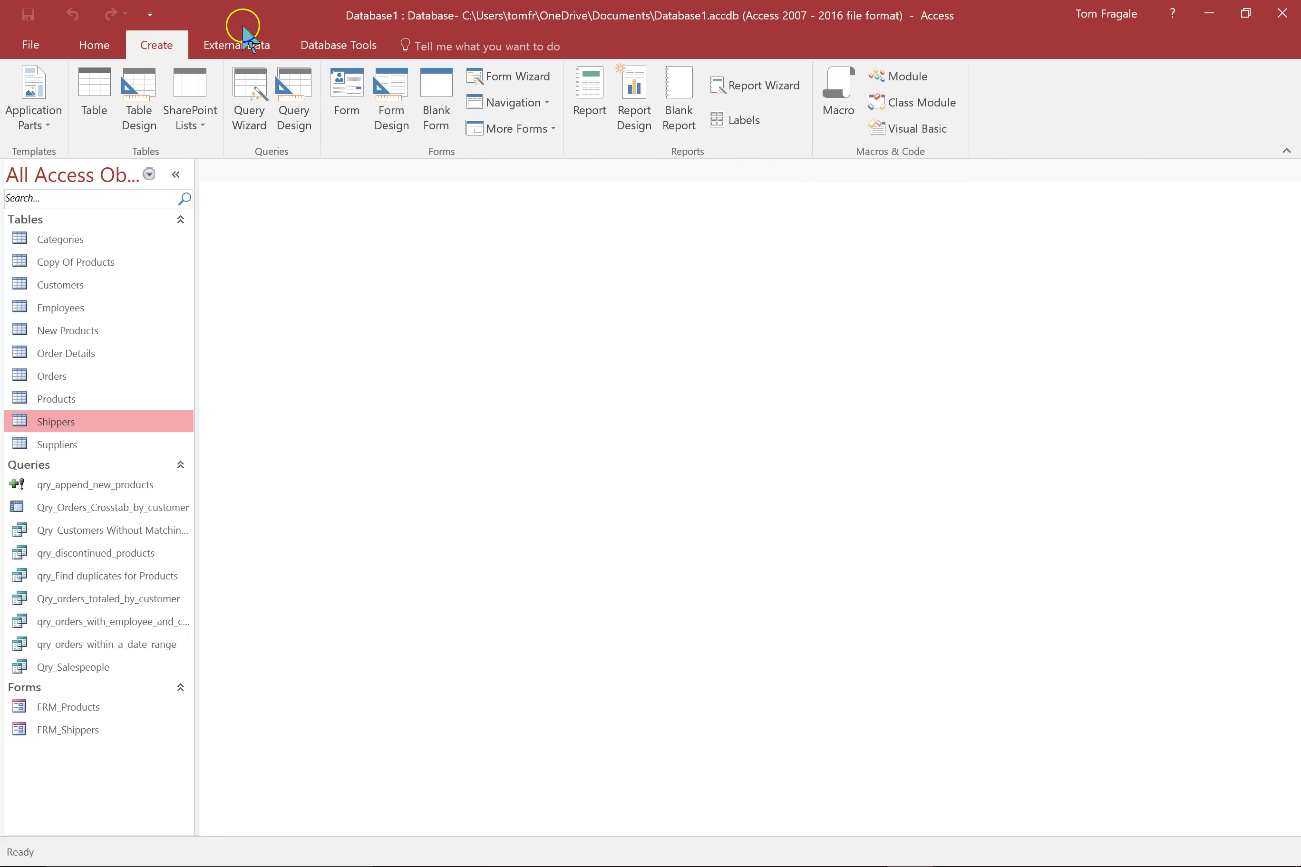
{"action": "left_click", "coordinate": [516, 78]}
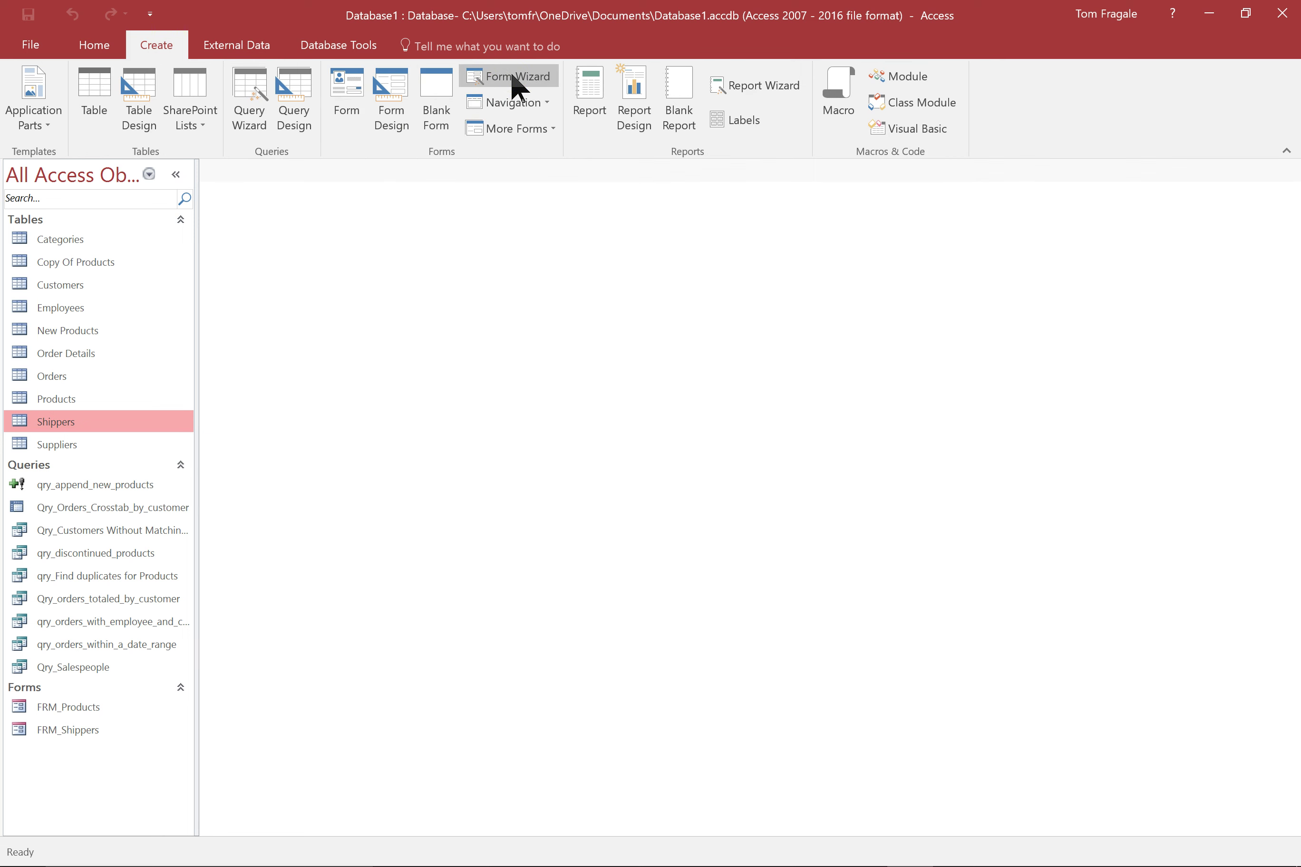
{"action": "left_click", "coordinate": [515, 81]}
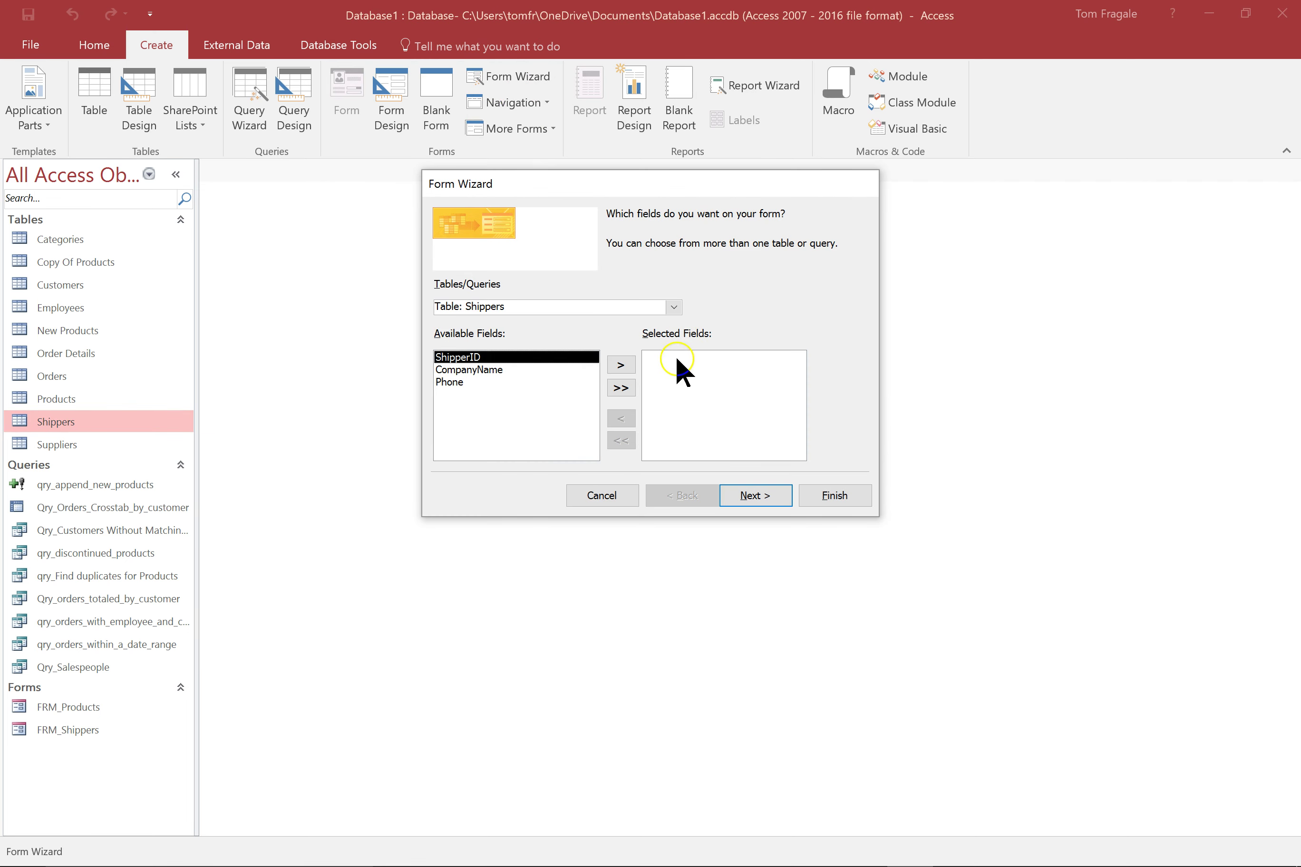
{"action": "left_click", "coordinate": [674, 306]}
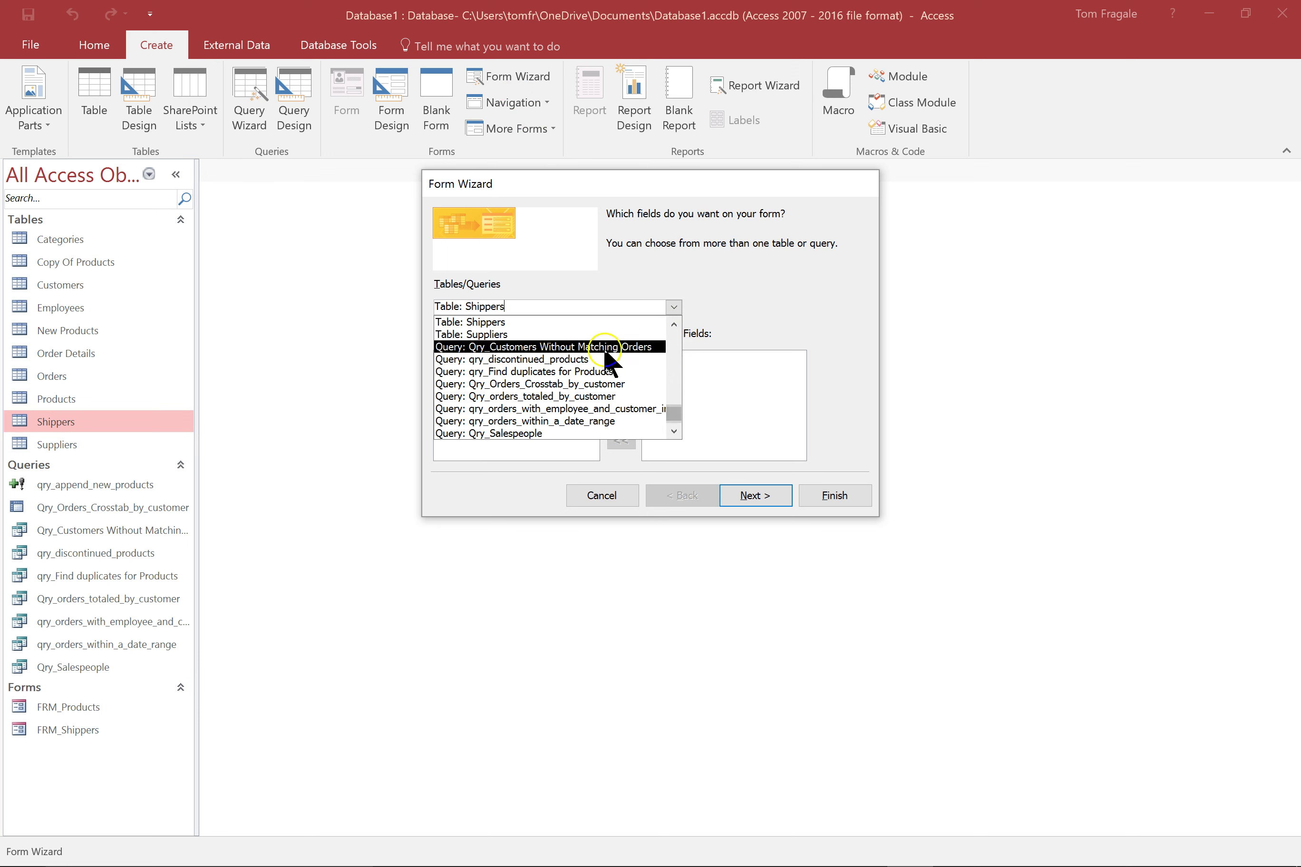
{"action": "left_click", "coordinate": [674, 324]}
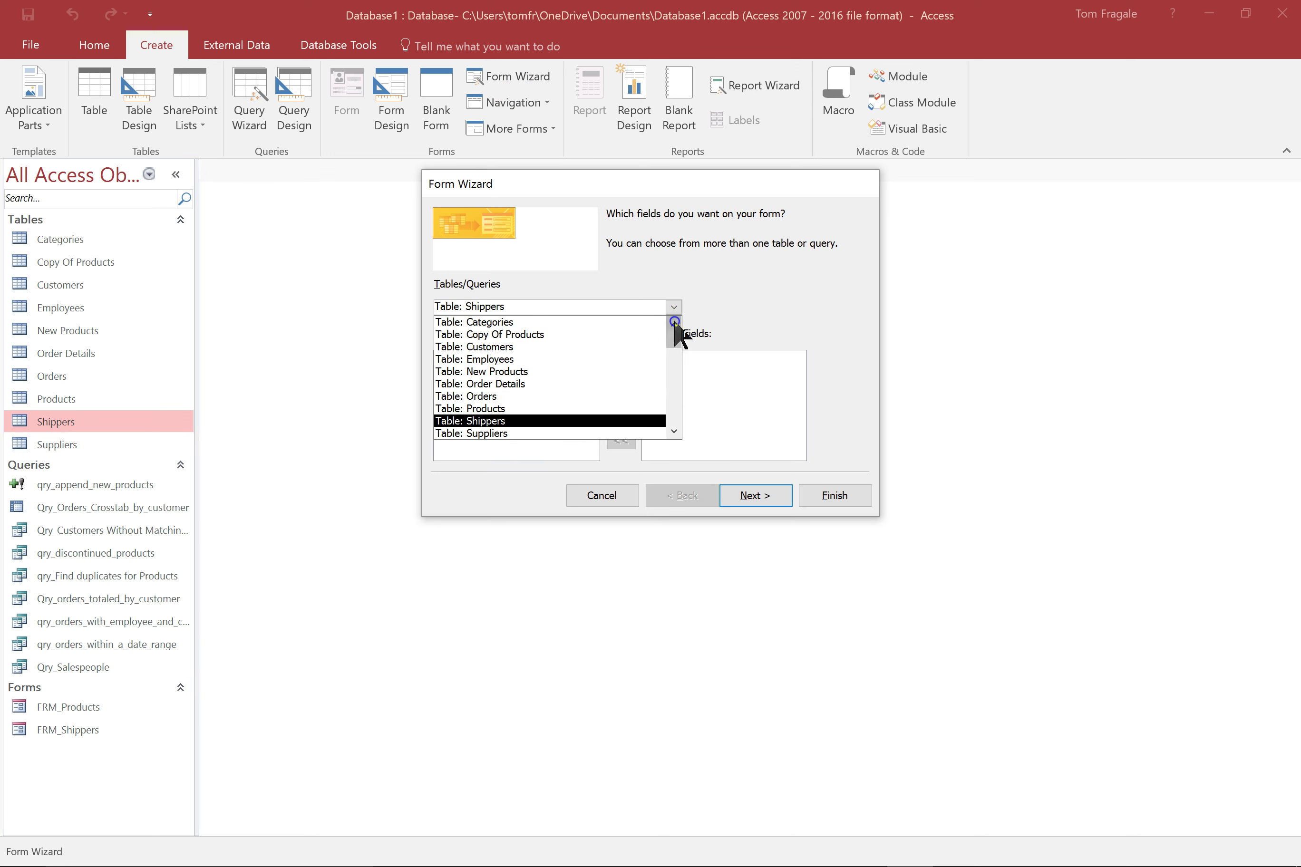
{"action": "left_click", "coordinate": [516, 399]}
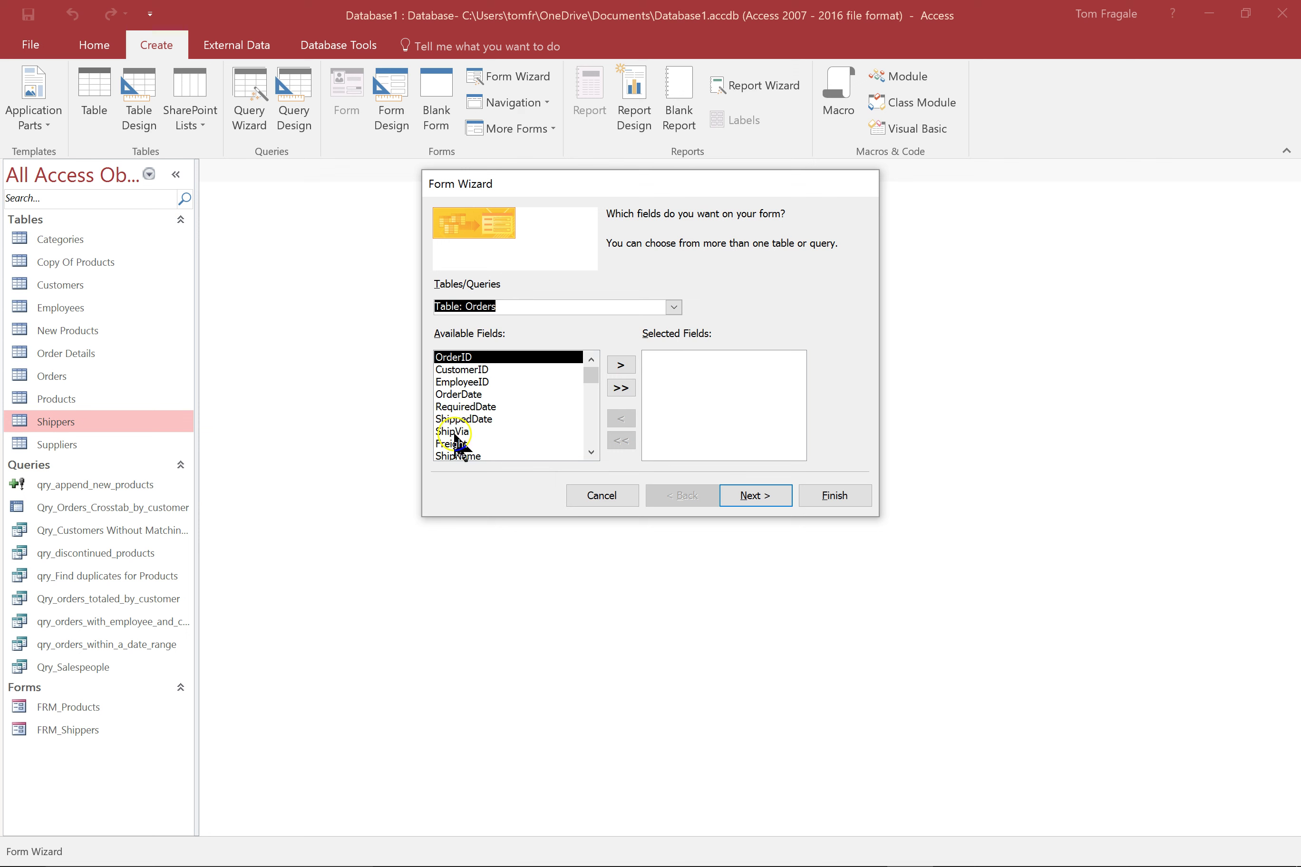
- Add OrderID, CustomerID, EmployeeID, OrderDate, RequiredDate, Freight and orderamount to the form's selected fields
{"action": "double_click", "coordinate": [468, 359]}
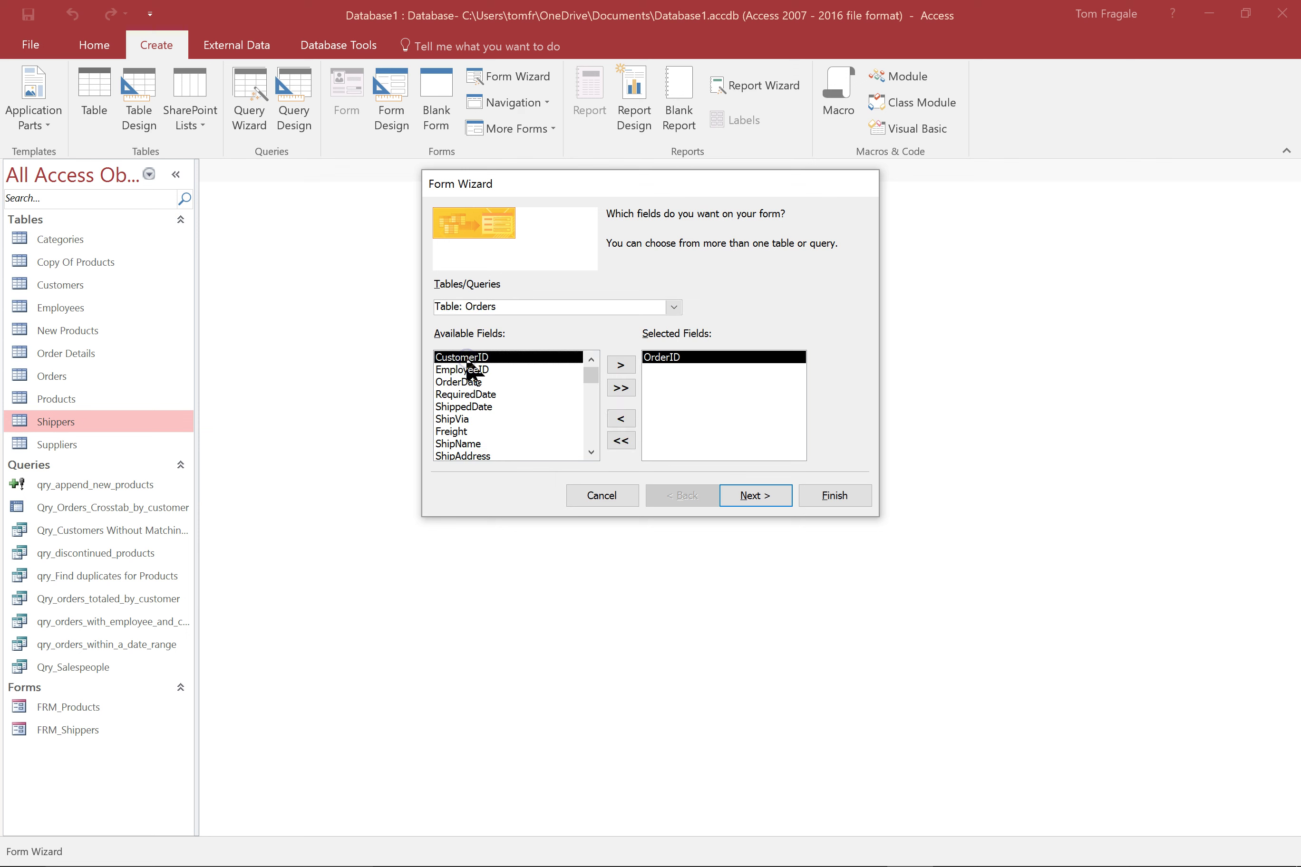
{"action": "double_click", "coordinate": [468, 359]}
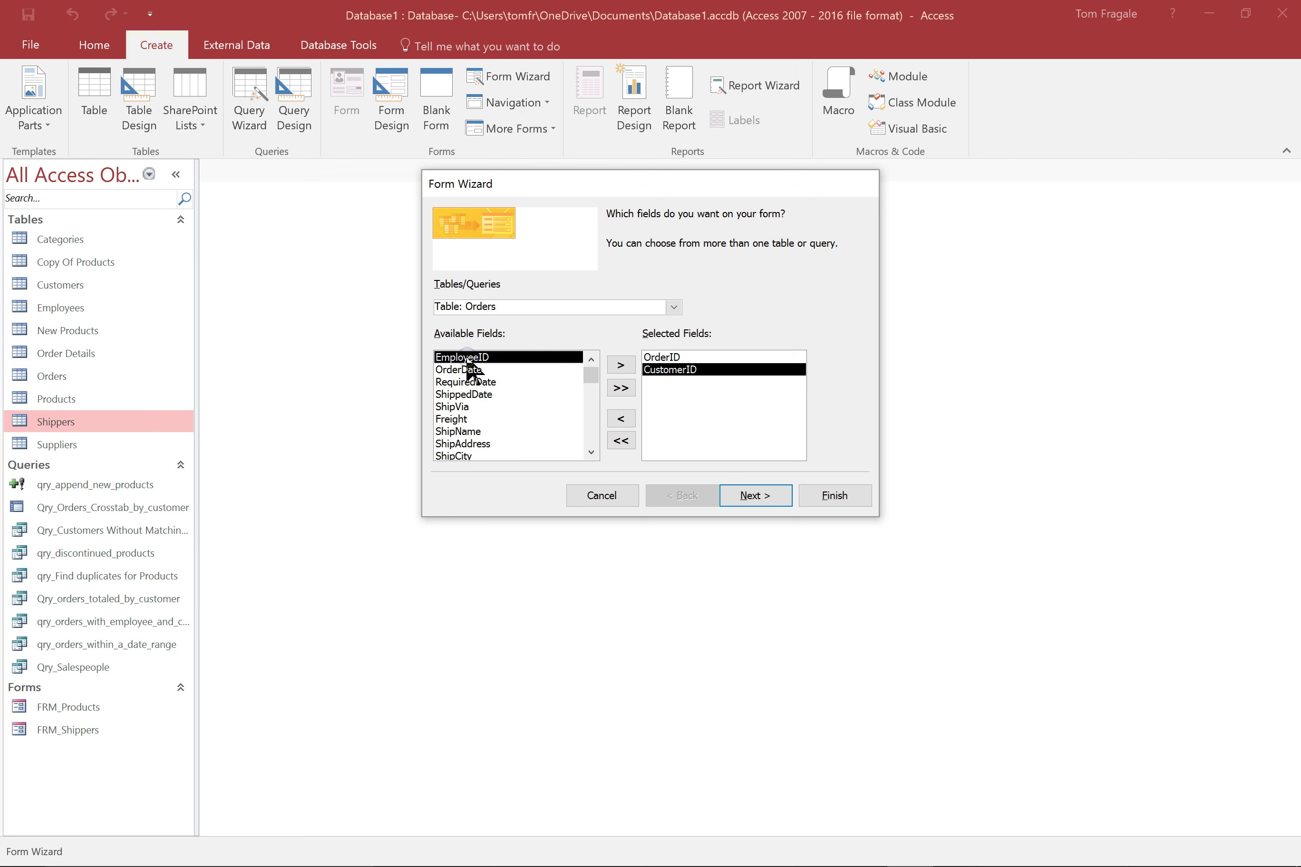
{"action": "double_click", "coordinate": [468, 359]}
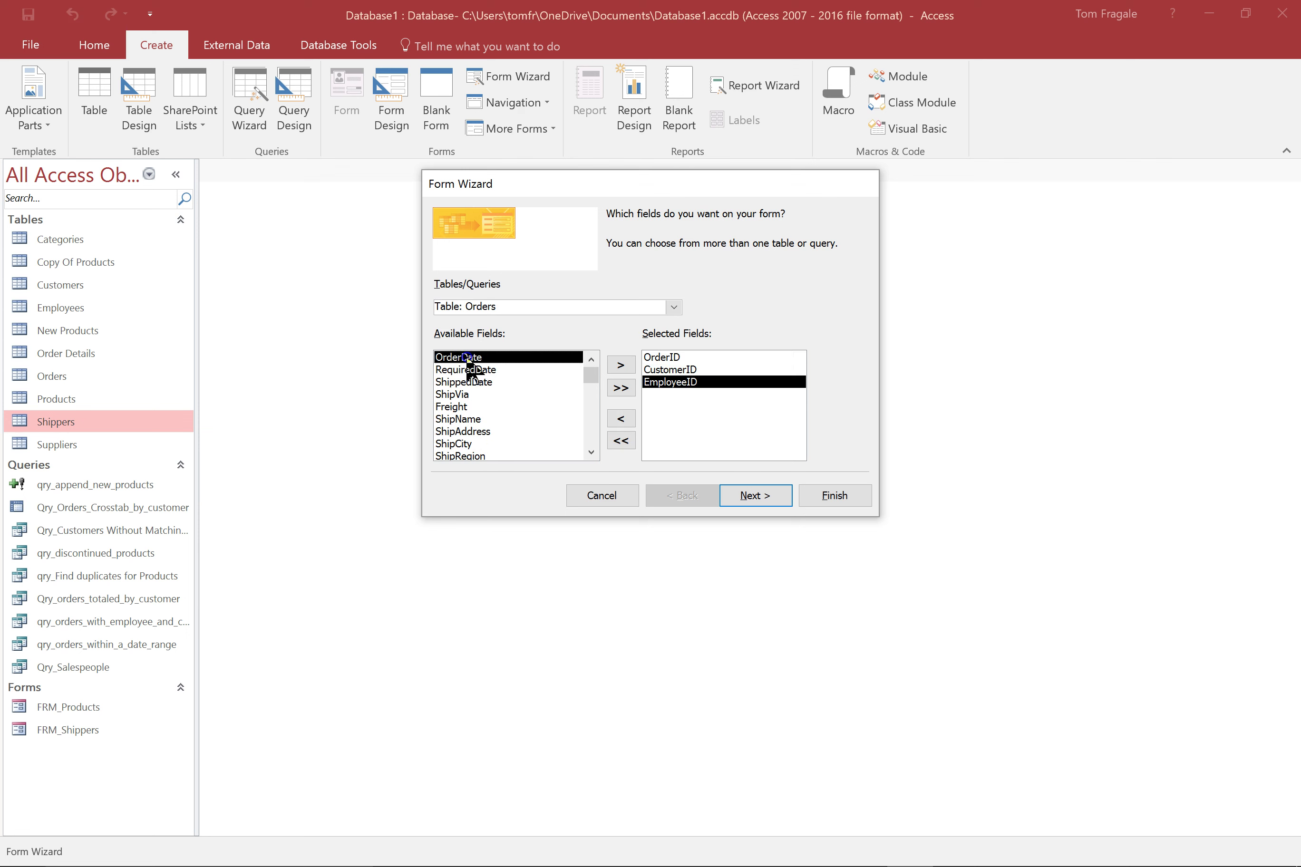
{"action": "double_click", "coordinate": [468, 359]}
{"action": "double_click", "coordinate": [485, 359]}
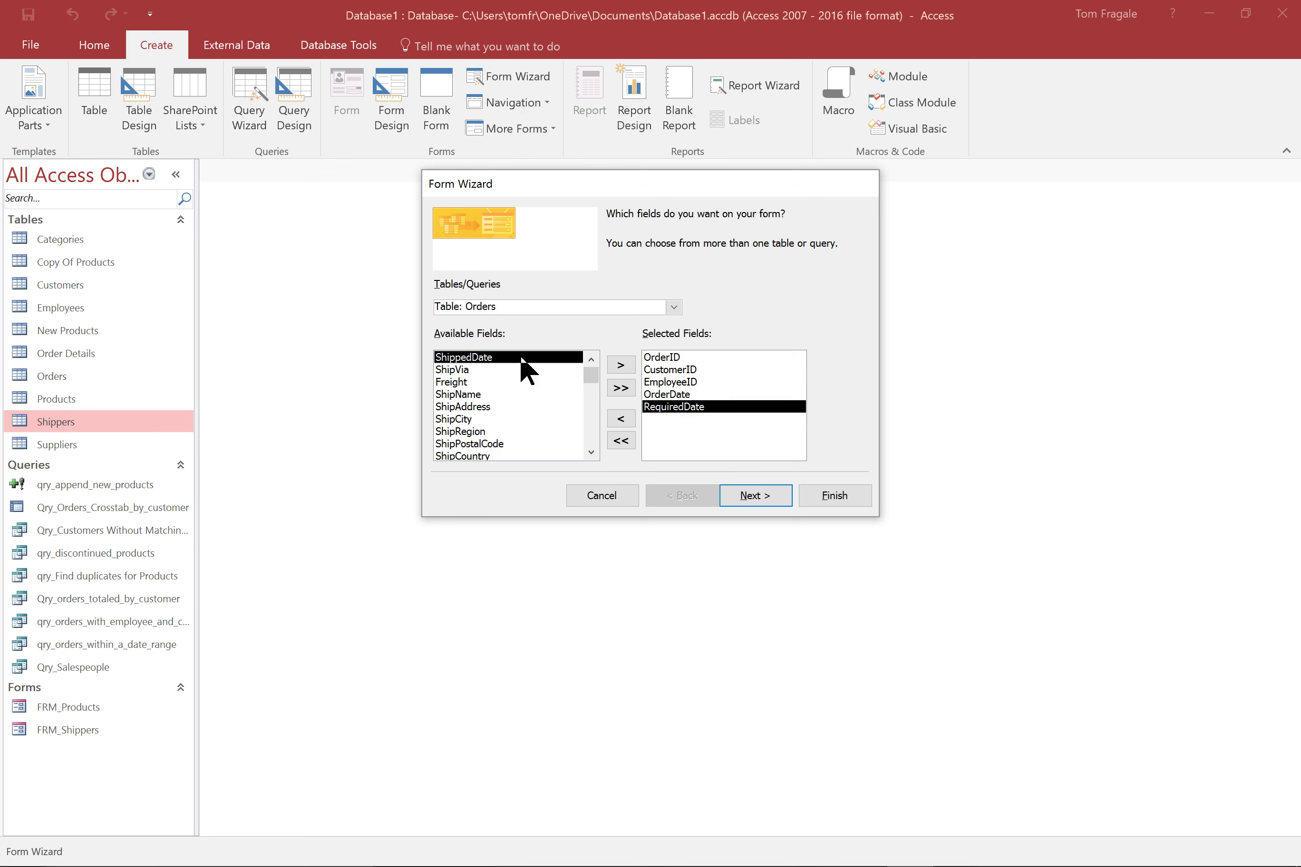
{"action": "left_click", "coordinate": [452, 383]}
{"action": "double_click", "coordinate": [455, 384]}
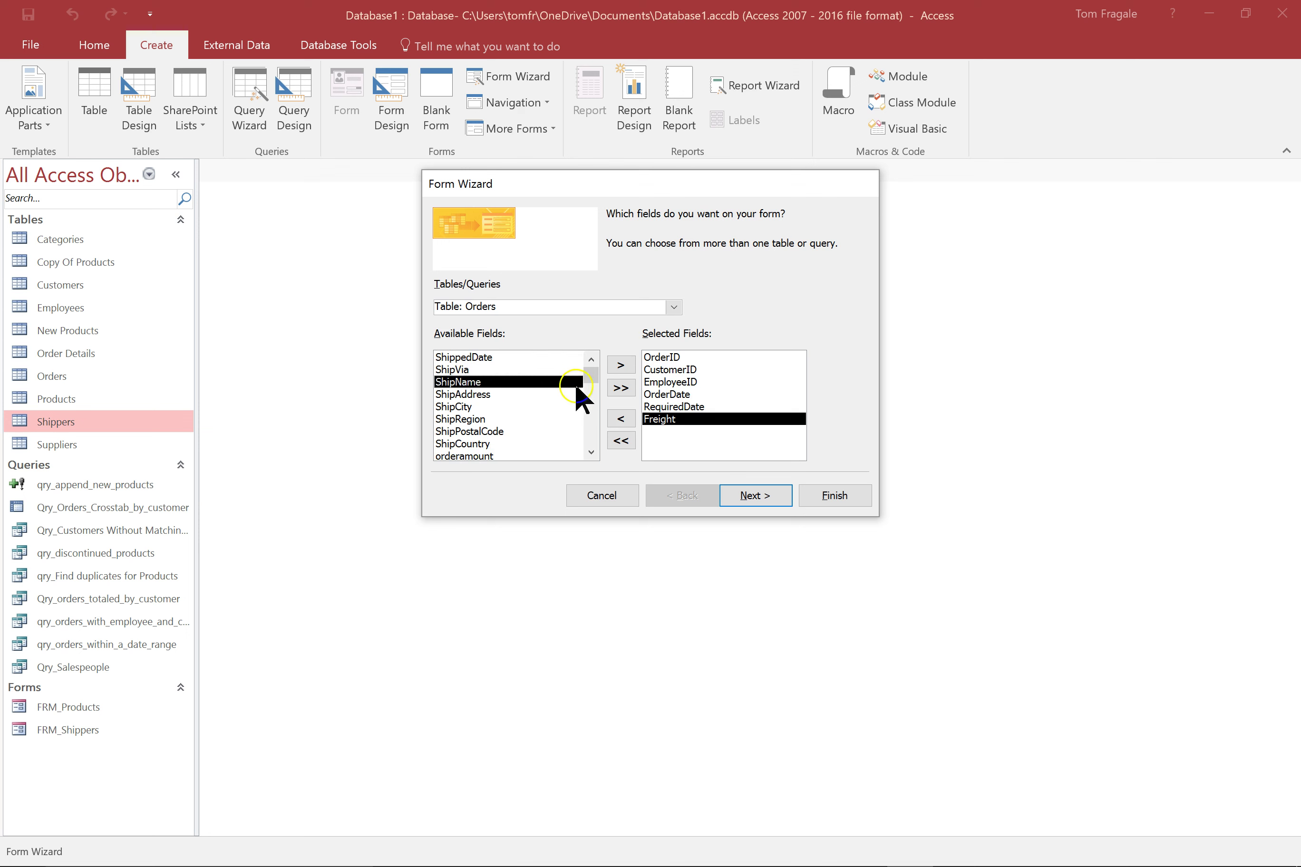
{"action": "left_click_drag", "start_coordinate": [593, 377], "coordinate": [591, 443]}
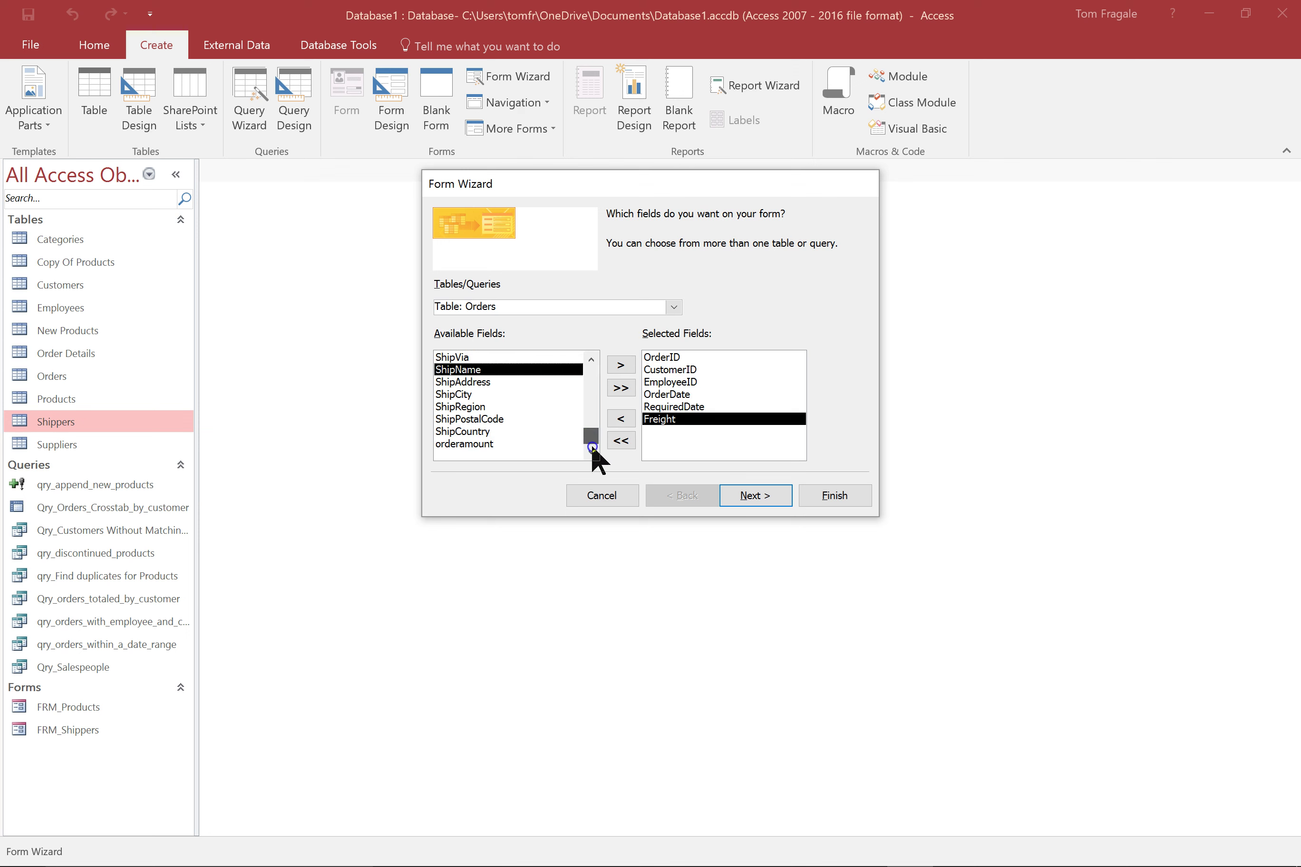
{"action": "double_click", "coordinate": [477, 444]}
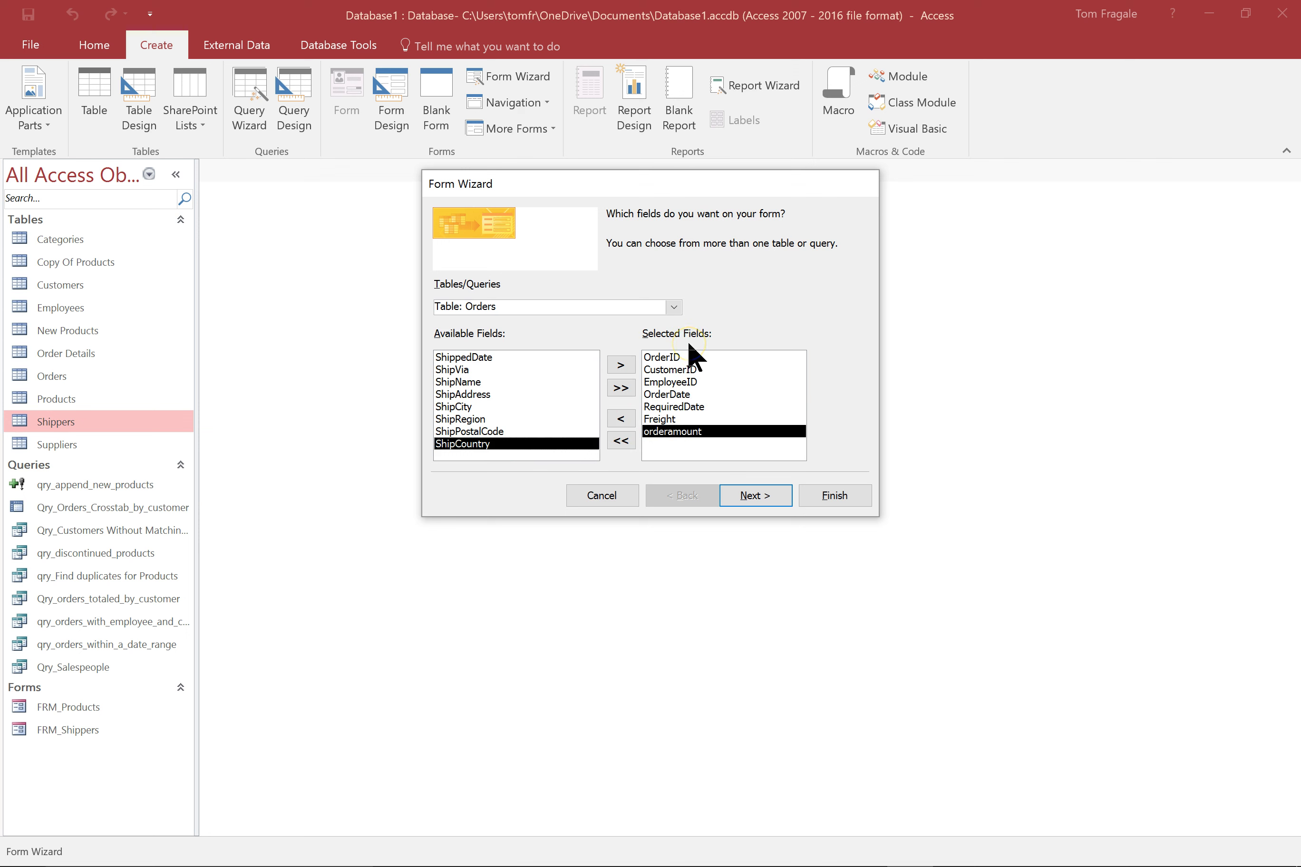
- Use the Columnar layout, keep the title Orders, and finish the wizard so the form opens for viewing
{"action": "left_click", "coordinate": [754, 497]}
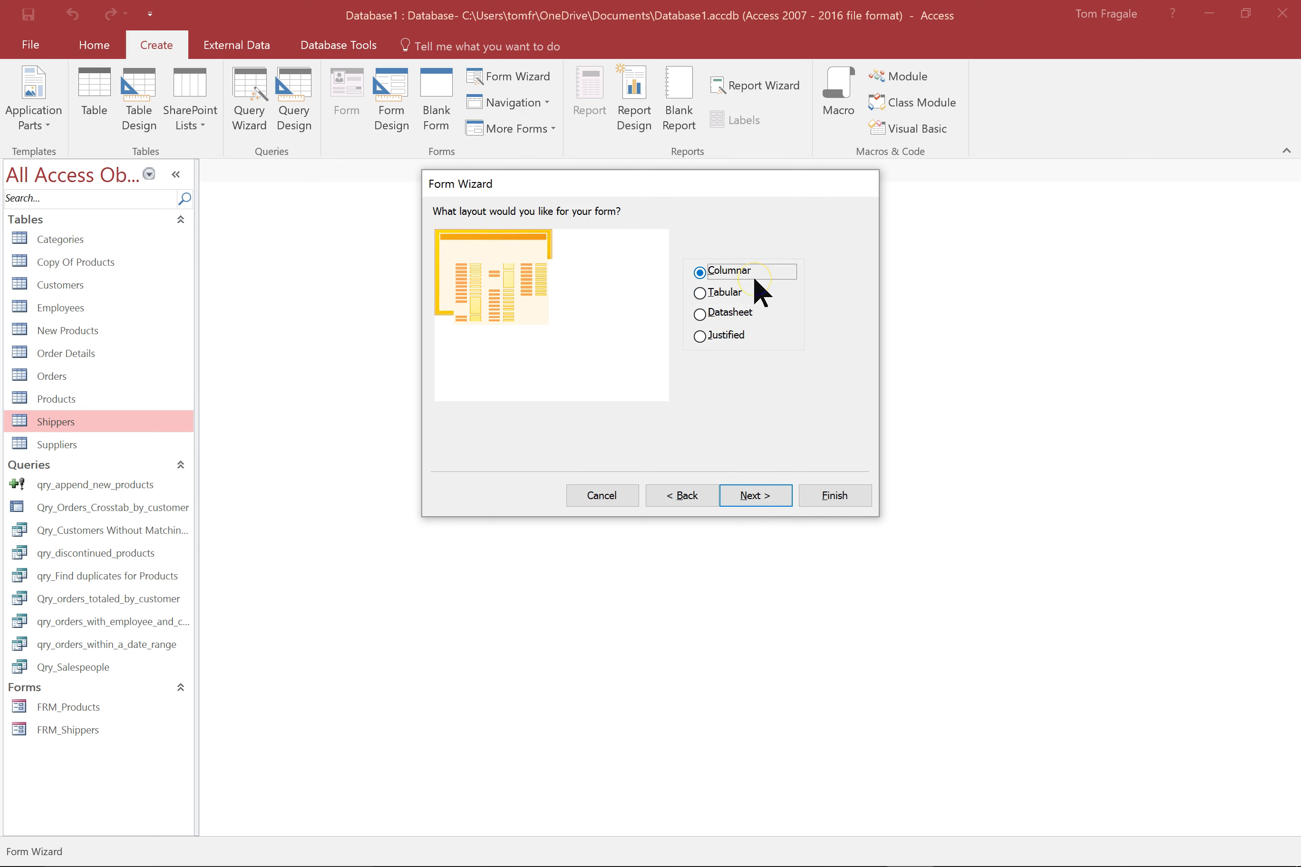
{"action": "left_click", "coordinate": [795, 285]}
{"action": "left_click", "coordinate": [443, 294]}
{"action": "left_click", "coordinate": [702, 292]}
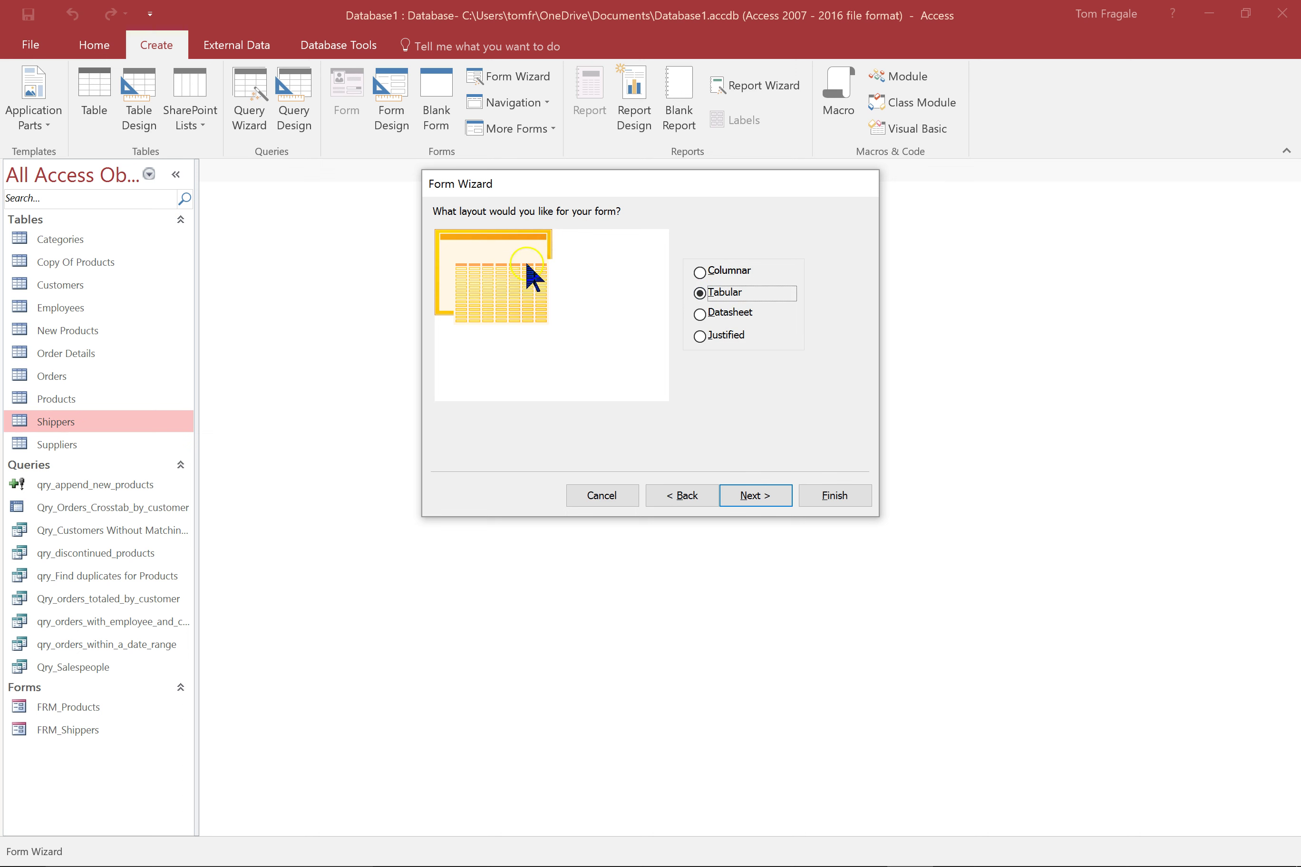
{"action": "left_click", "coordinate": [701, 273]}
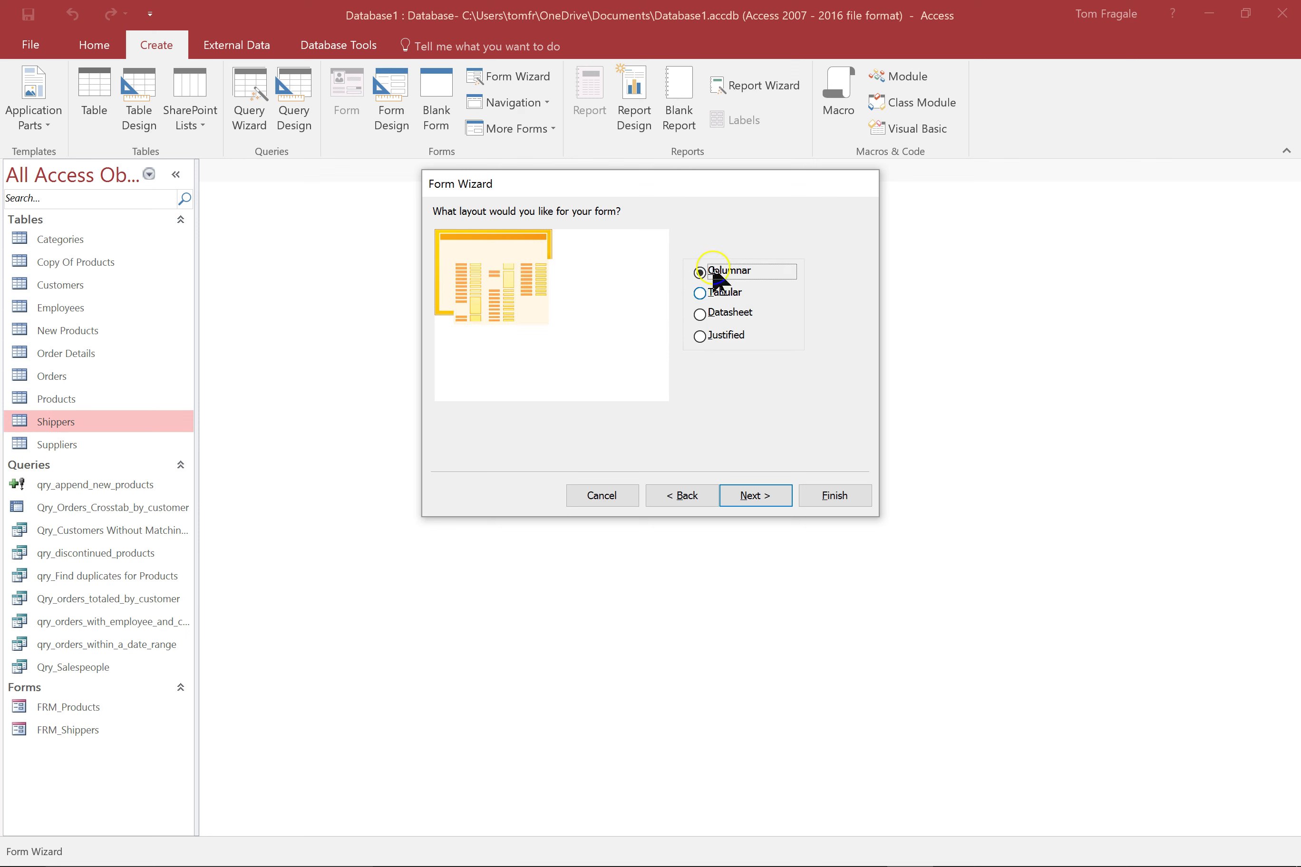
{"action": "left_click", "coordinate": [737, 501]}
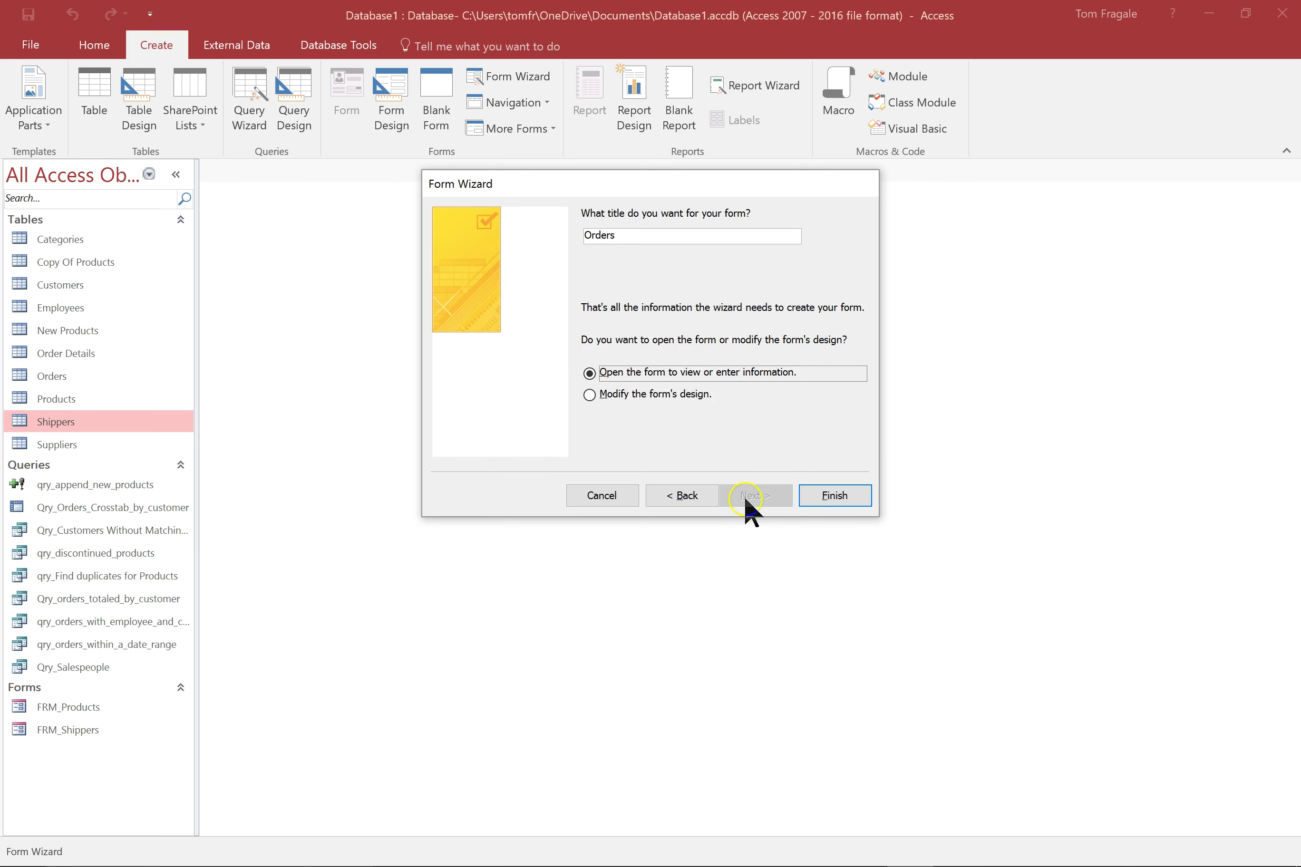
{"action": "left_click", "coordinate": [813, 500]}
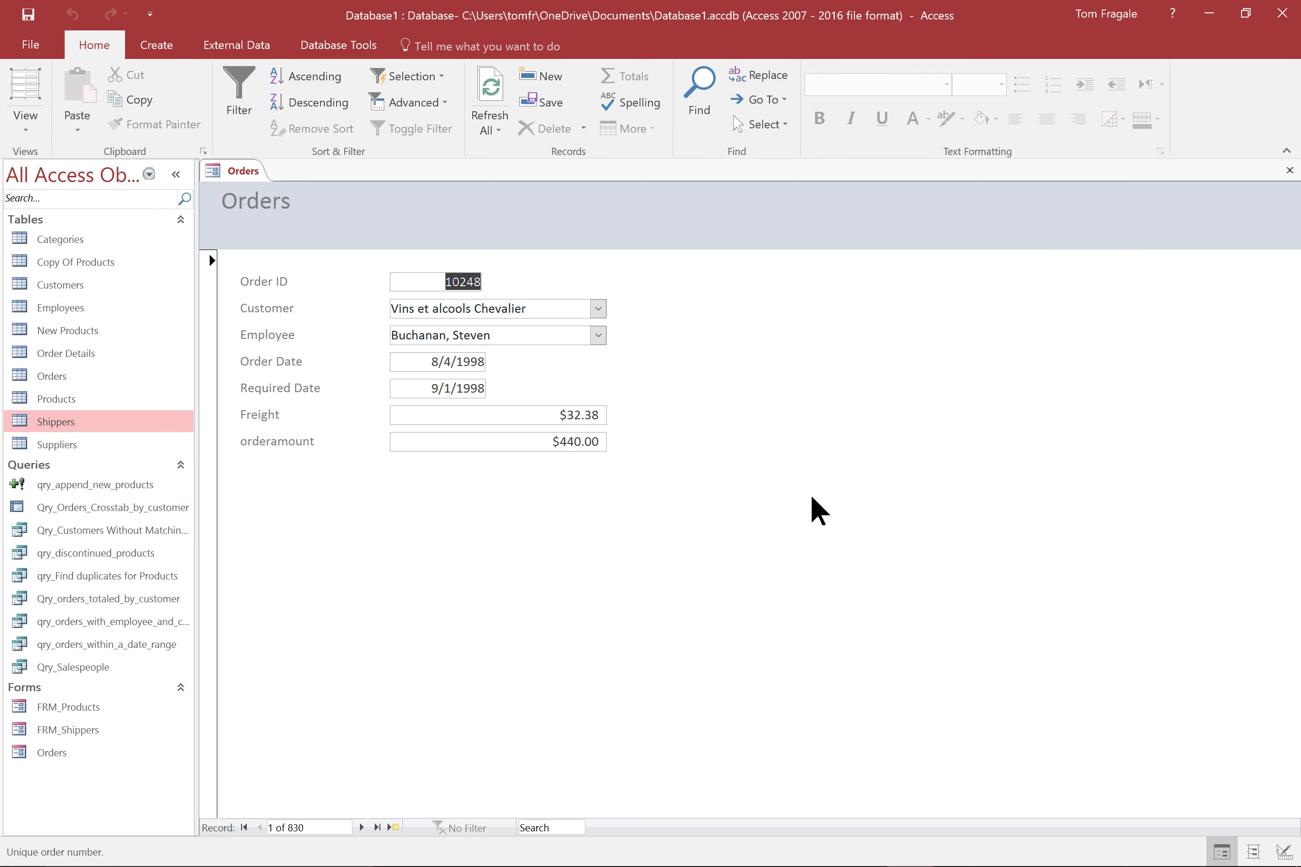
{"action": "left_click", "coordinate": [774, 519]}
{"action": "mouse_move", "coordinate": [764, 526]}
{"action": "left_mouse_down"}
{"action": "mouse_move", "coordinate": [665, 516]}
{"action": "mouse_move", "coordinate": [682, 193]}
{"action": "left_mouse_up"}
{"action": "left_click", "coordinate": [733, 283]}
{"action": "mouse_move", "coordinate": [733, 283]}
{"action": "left_mouse_down"}
{"action": "mouse_move", "coordinate": [718, 329]}
{"action": "mouse_move", "coordinate": [721, 285]}
{"action": "left_mouse_up"}
- Start a new blank record in the Orders form
{"action": "left_click", "coordinate": [394, 826]}
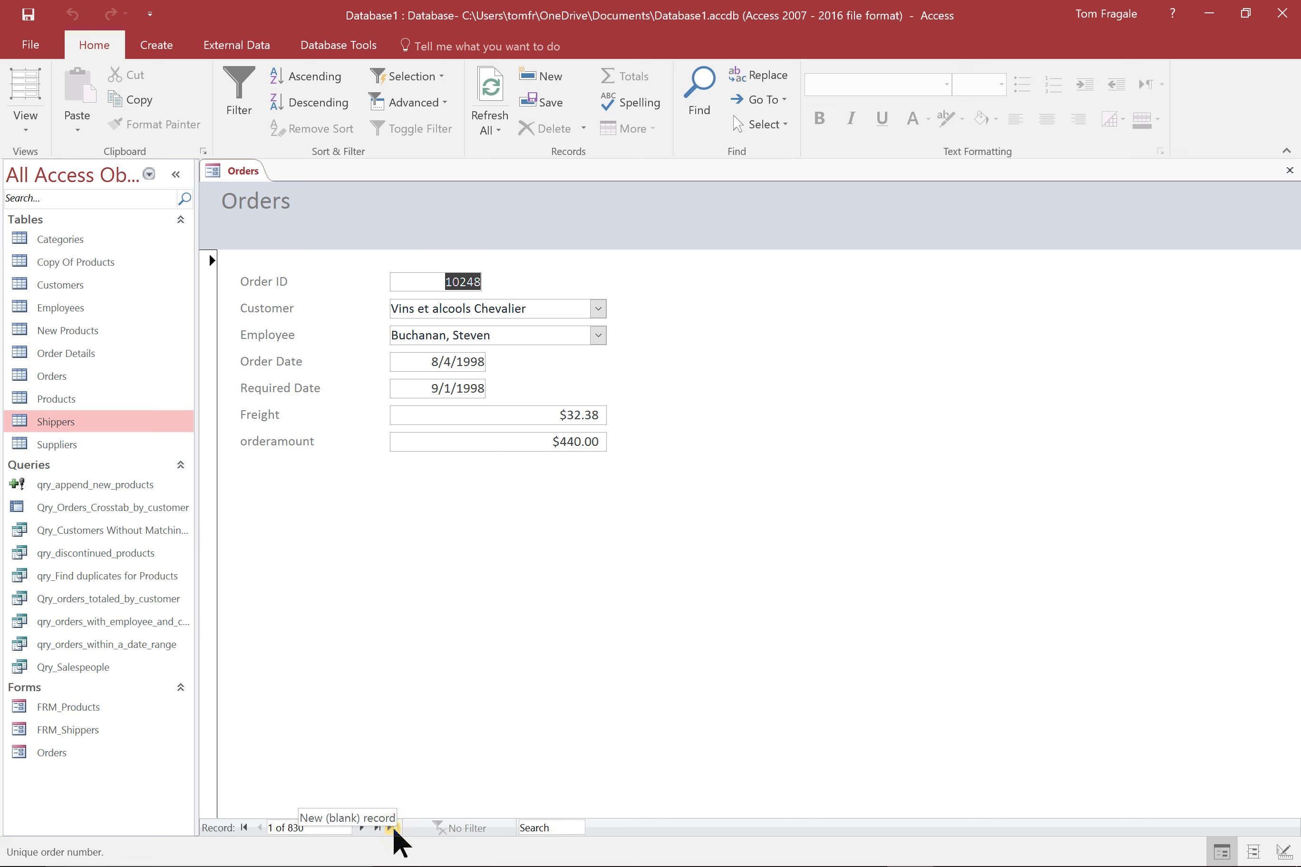
{"action": "left_click", "coordinate": [495, 99]}
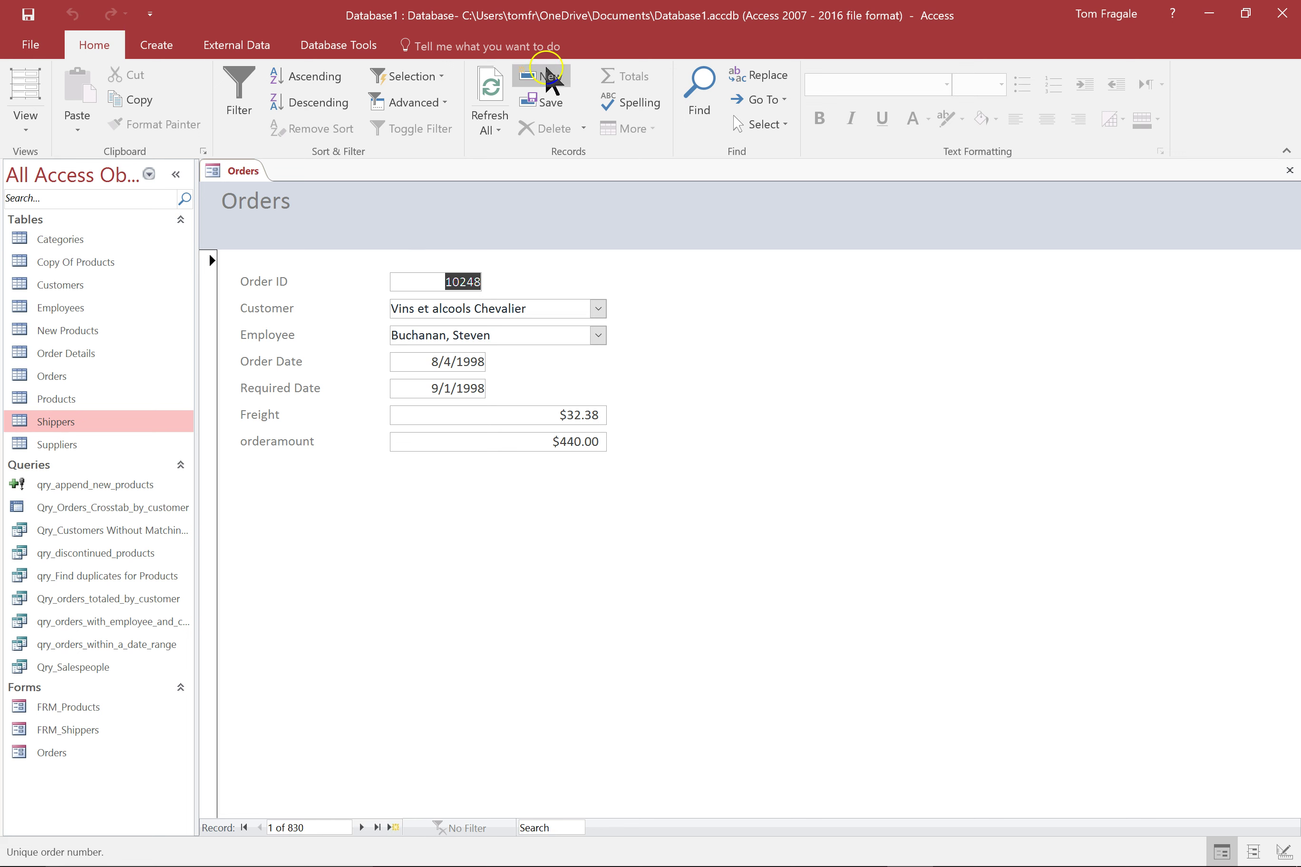
{"action": "left_click", "coordinate": [547, 77]}
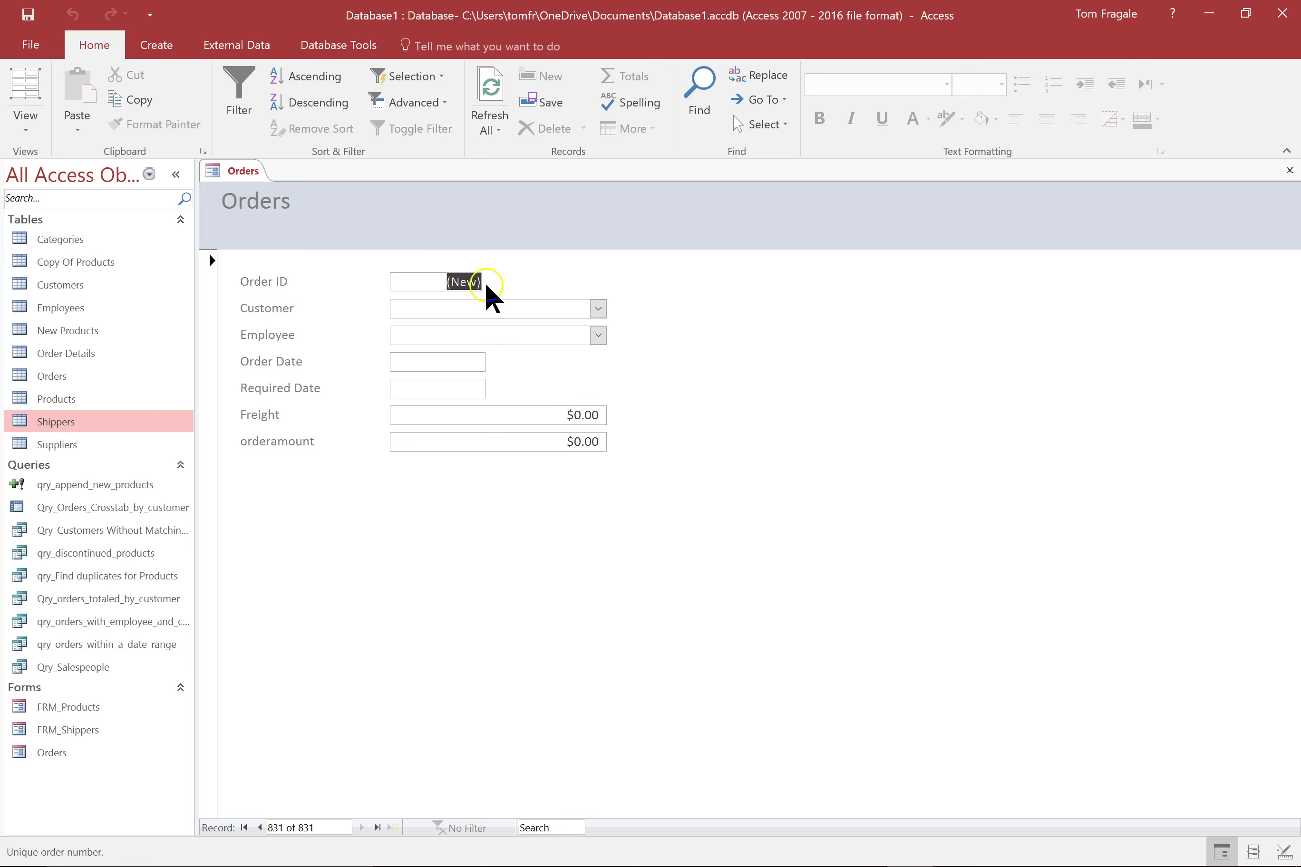
{"action": "left_click", "coordinate": [470, 290]}
{"action": "left_click", "coordinate": [496, 283]}
- Choose a customer for the new order and assign the fourth employee in the employee list
{"action": "left_click", "coordinate": [599, 309]}
{"action": "left_click", "coordinate": [538, 347]}
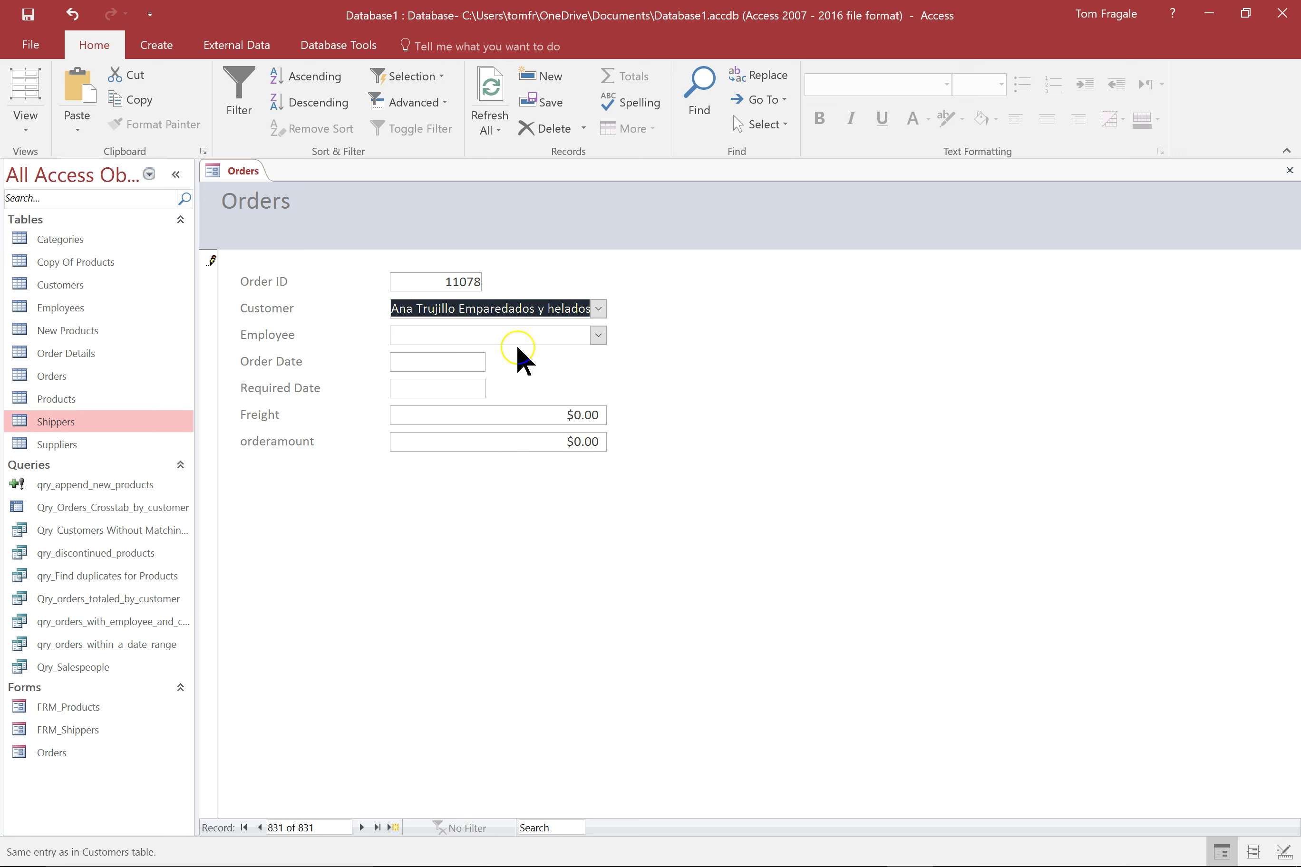
{"action": "left_click", "coordinate": [600, 340]}
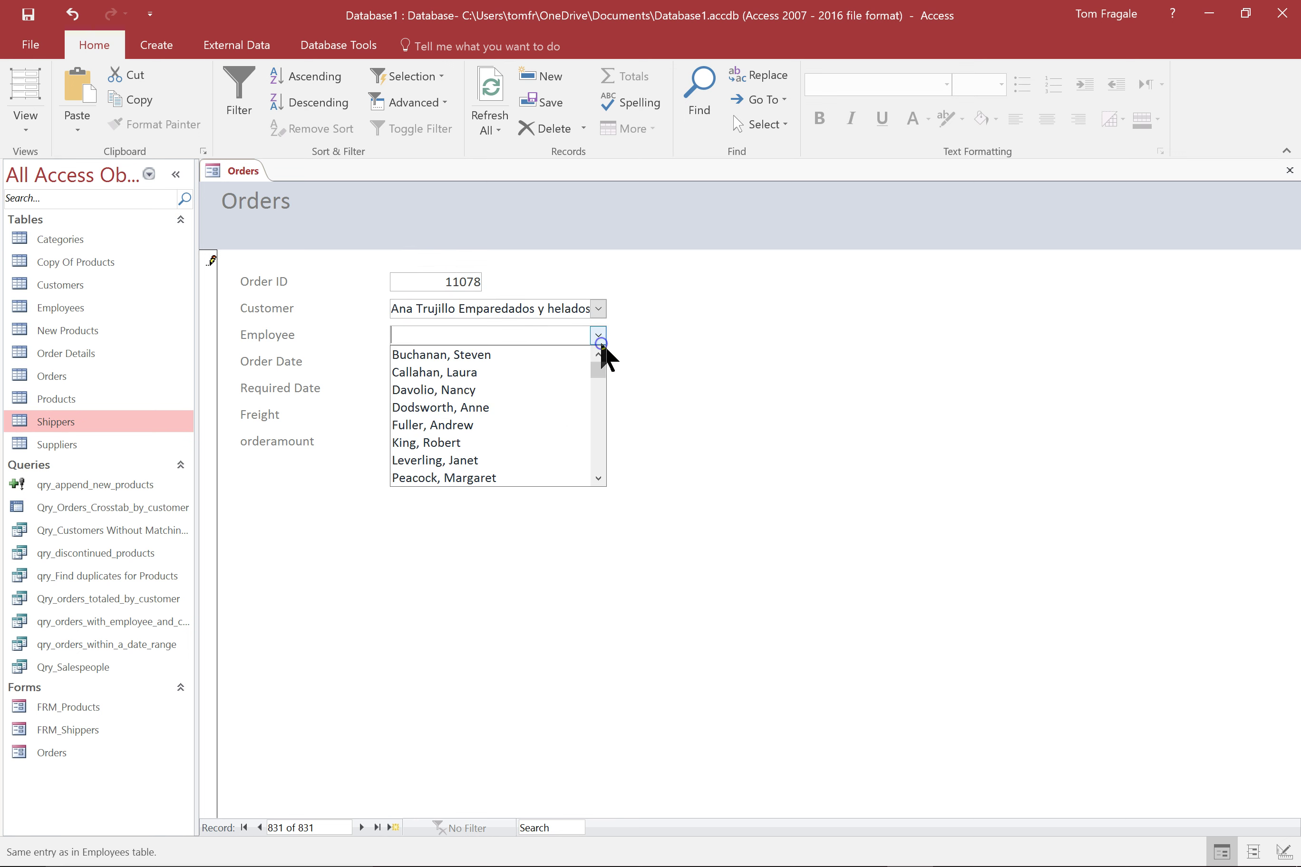
{"action": "left_click", "coordinate": [451, 408]}
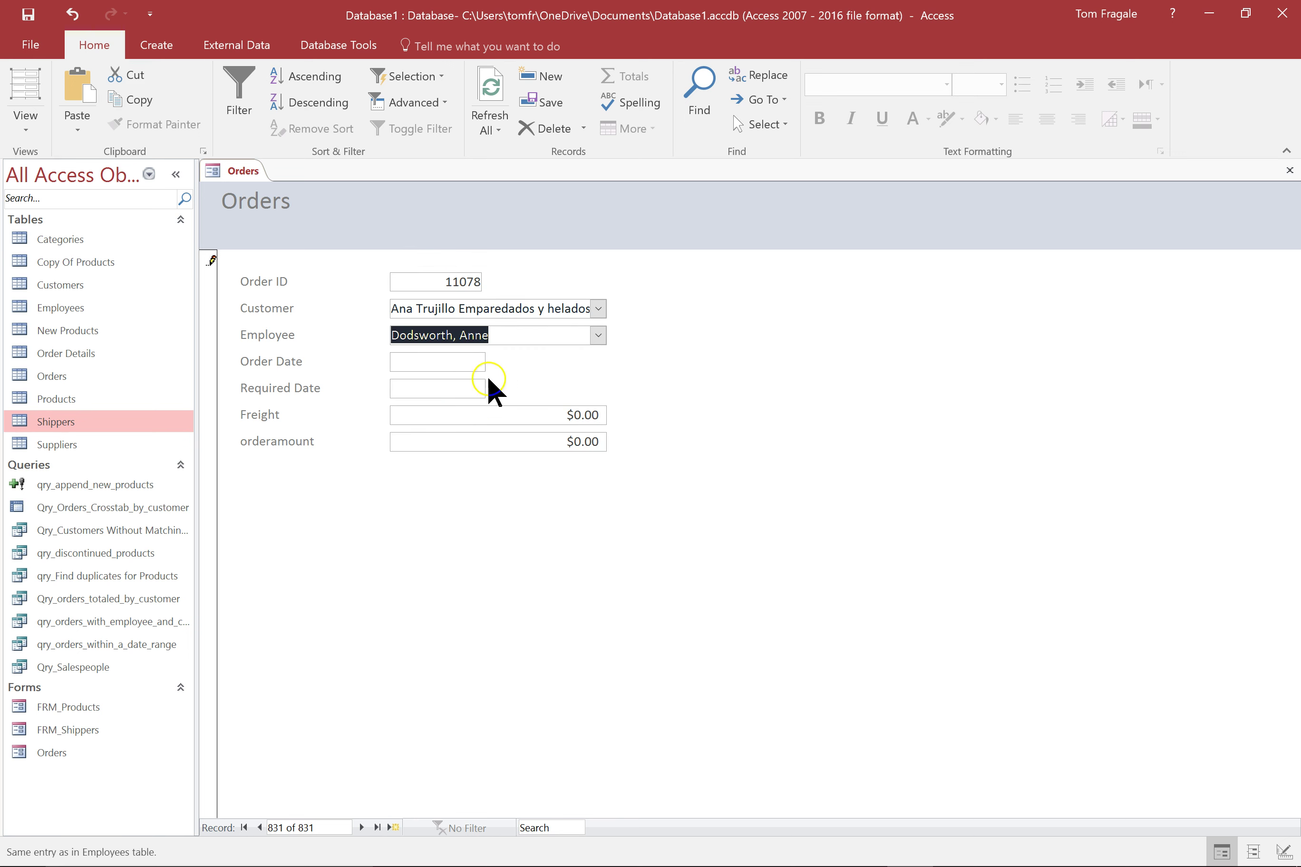
- Set the new order's Order Date to today, 3/6/2017, and its Required Date to 3/21/2017
{"action": "left_click", "coordinate": [436, 362]}
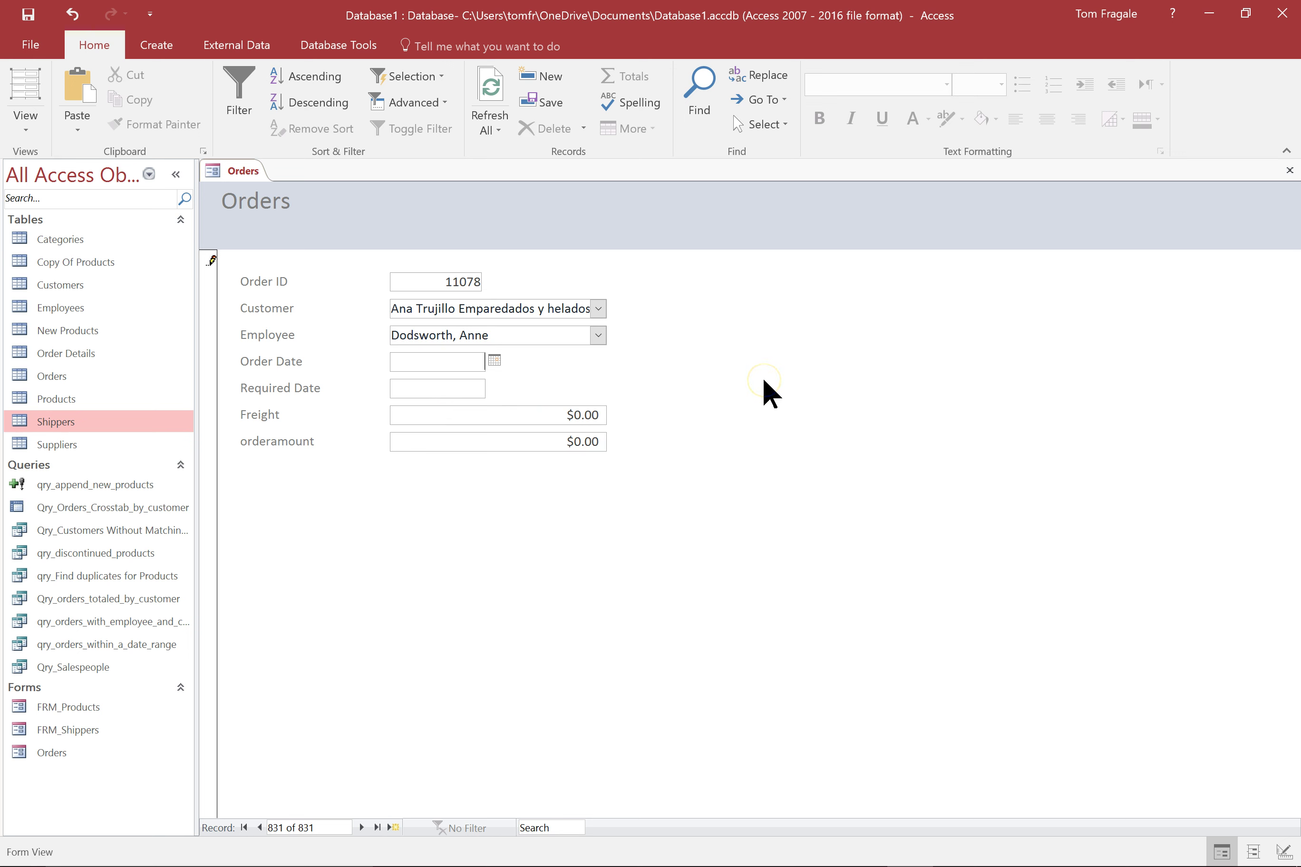
{"action": "left_click", "coordinate": [495, 361]}
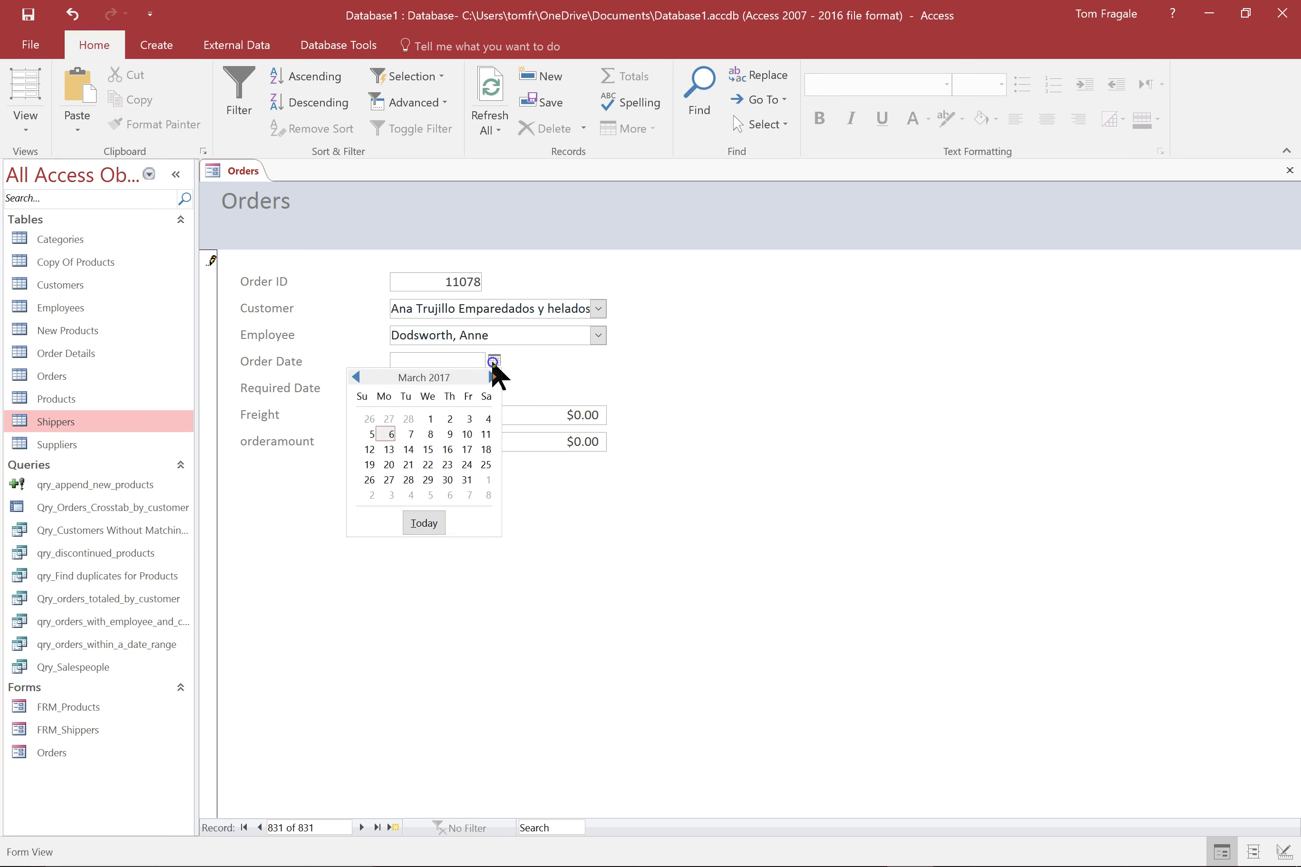
{"action": "left_click", "coordinate": [419, 526]}
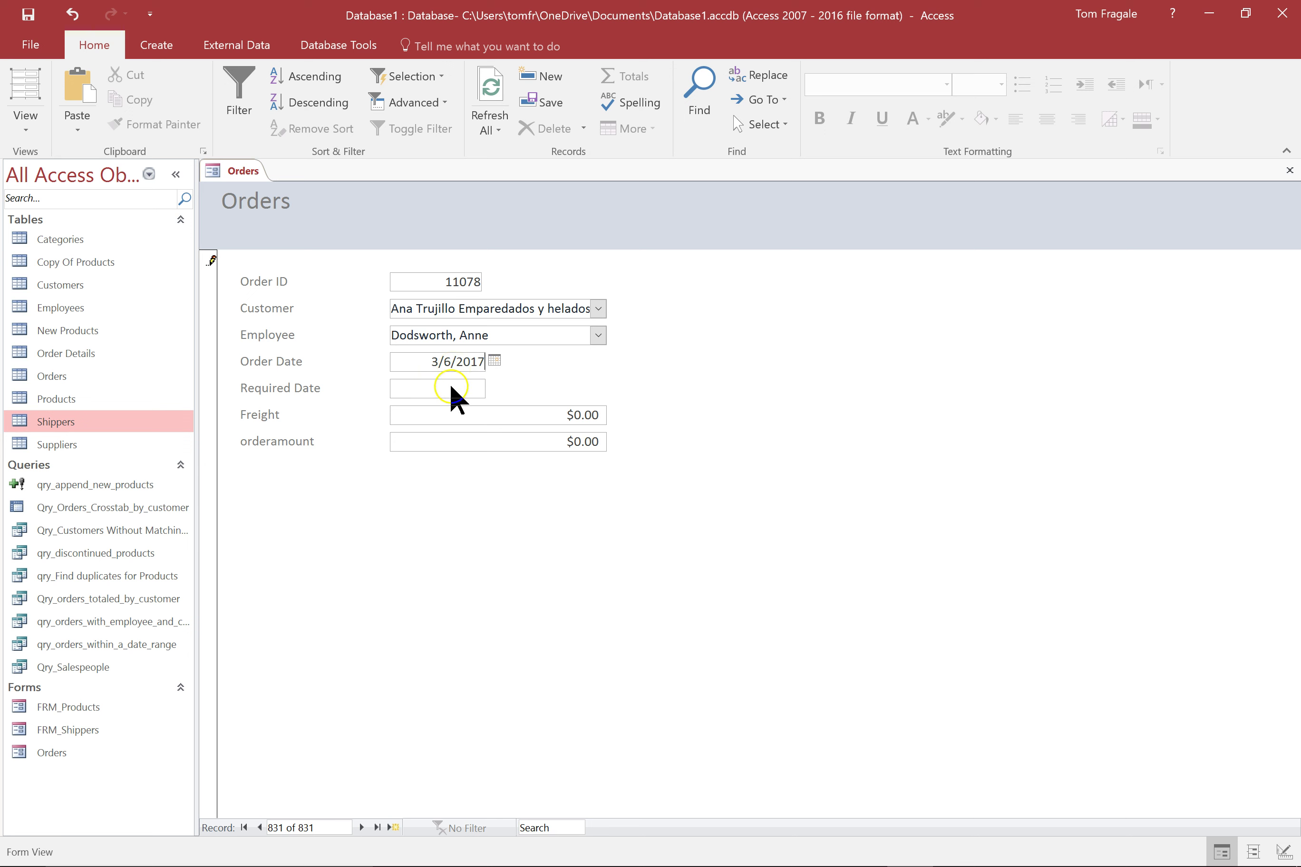
{"action": "left_click", "coordinate": [440, 392]}
{"action": "left_click", "coordinate": [495, 387]}
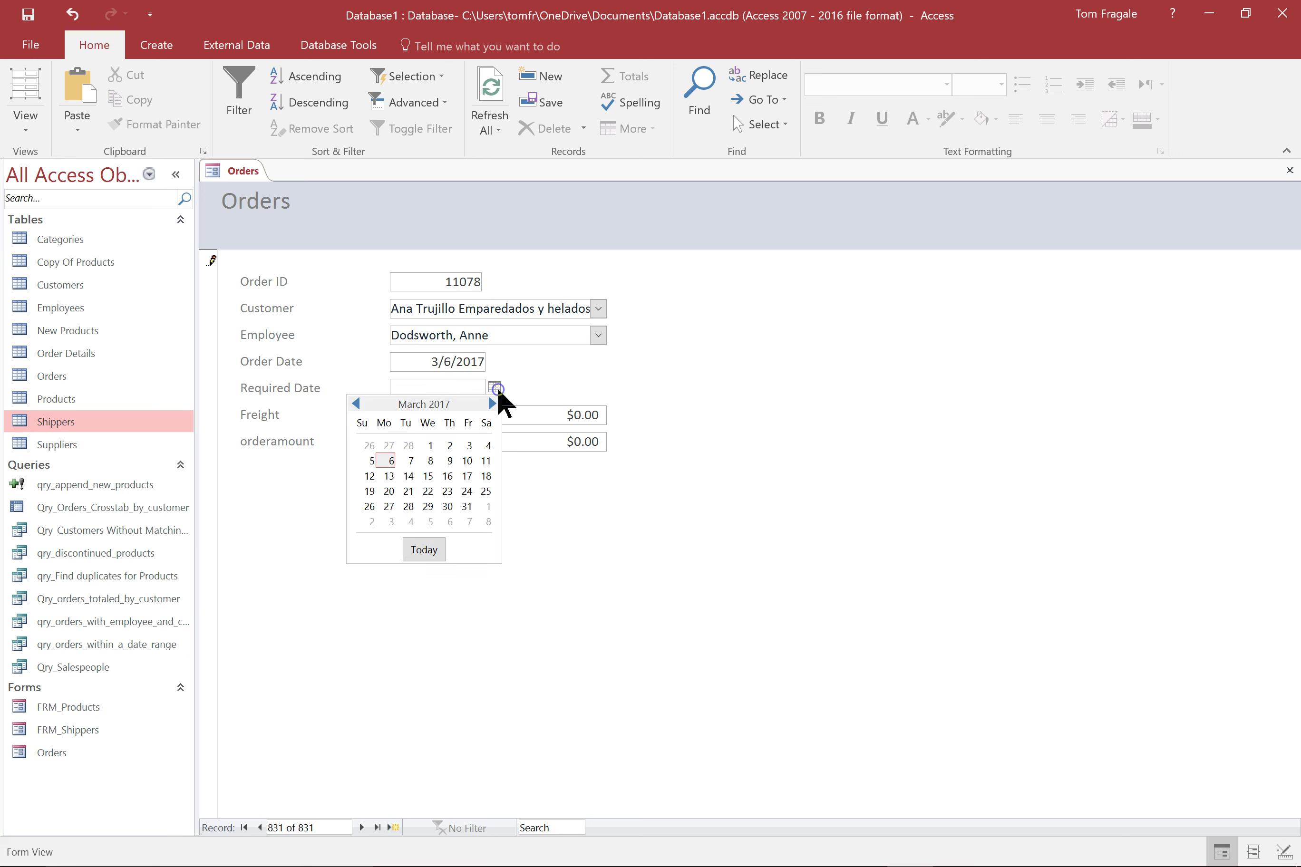
{"action": "left_click", "coordinate": [408, 490]}
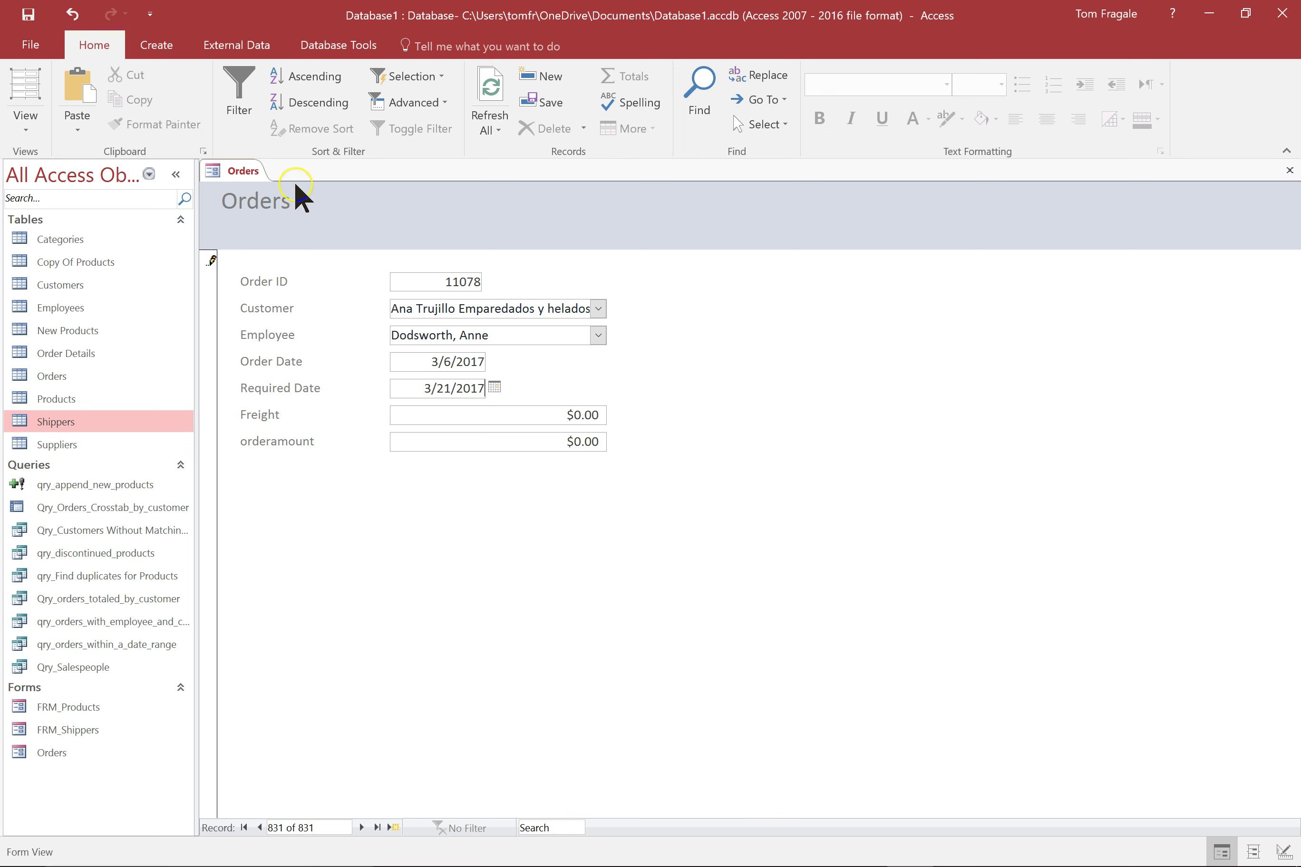
- Switch the Orders form to Design View
{"action": "right_click", "coordinate": [240, 178]}
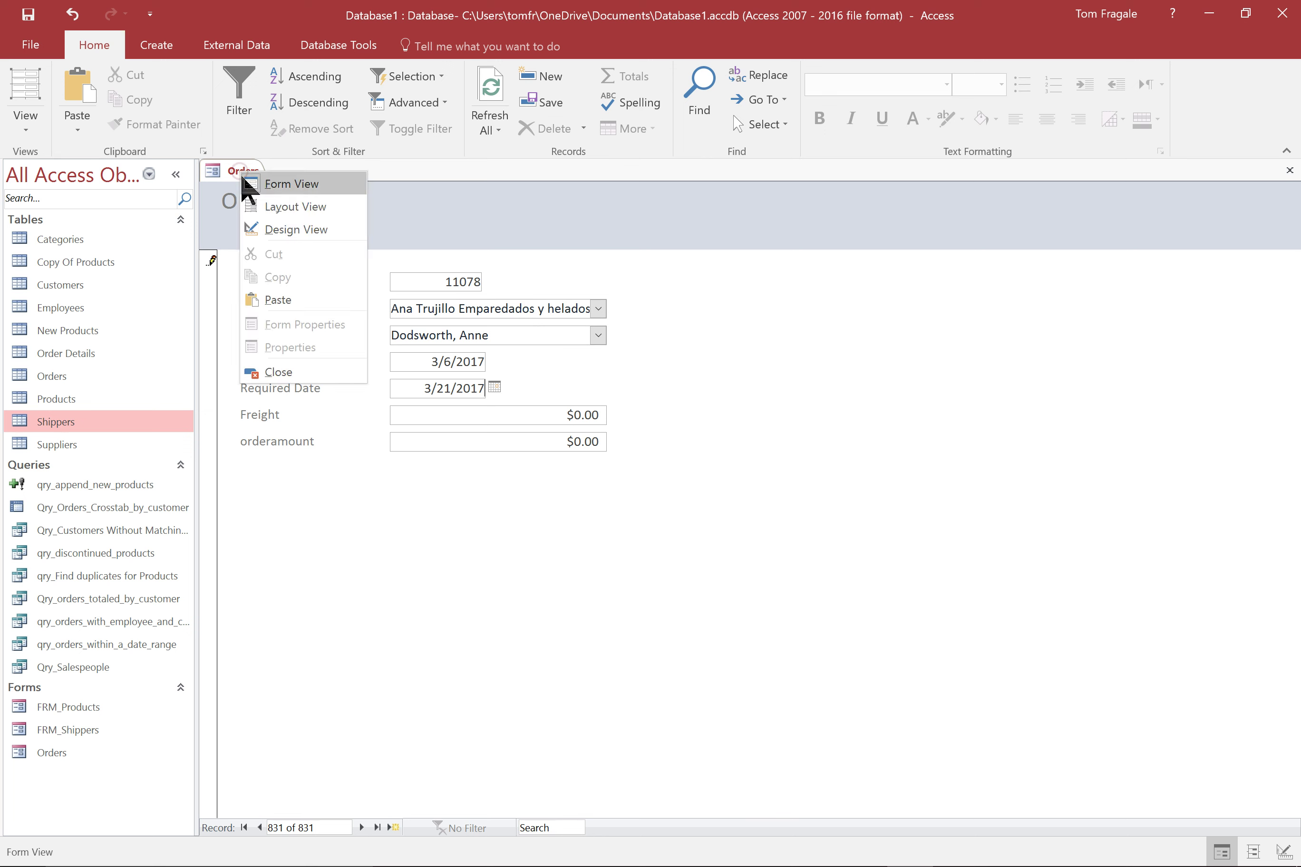
{"action": "left_click", "coordinate": [273, 229]}
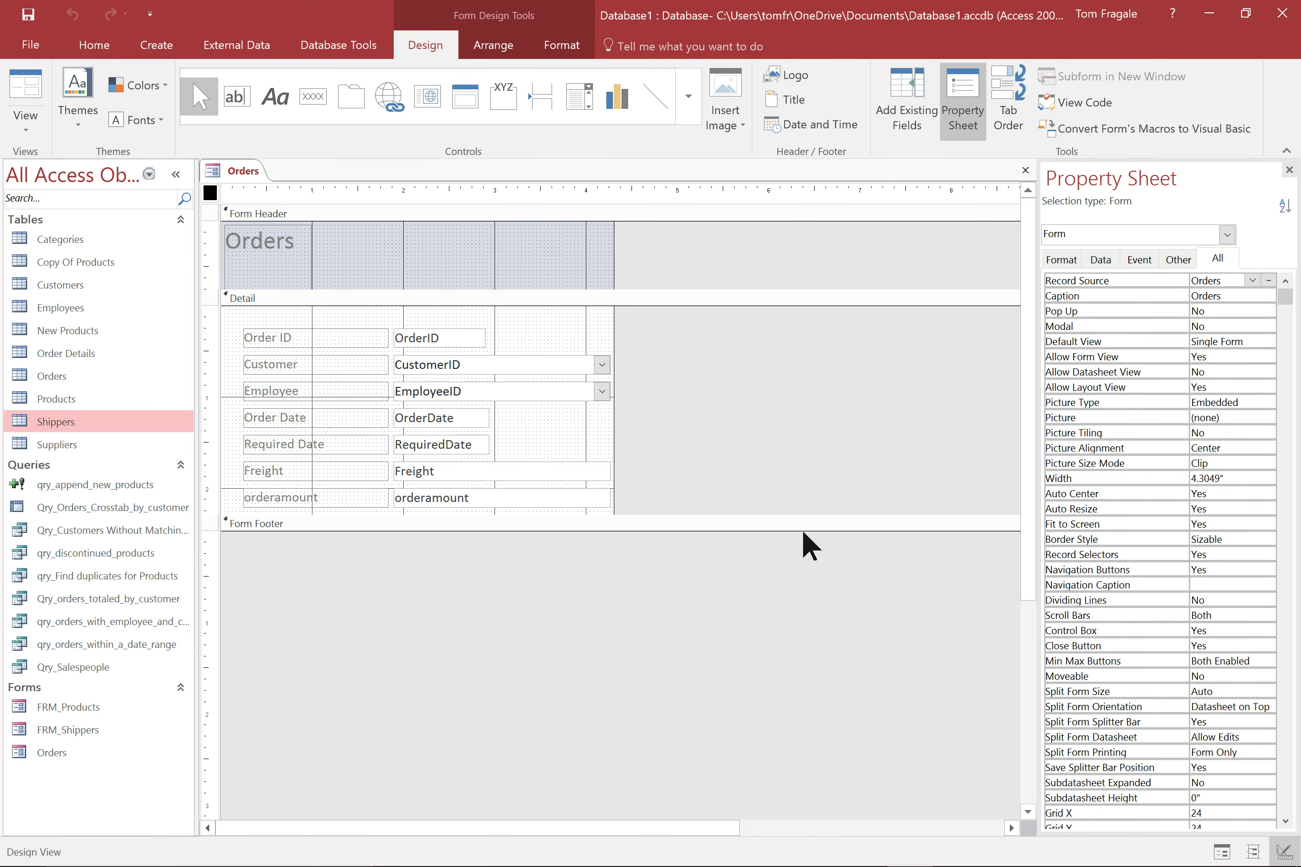
{"action": "left_click", "coordinate": [443, 198]}
{"action": "left_click", "coordinate": [655, 96]}
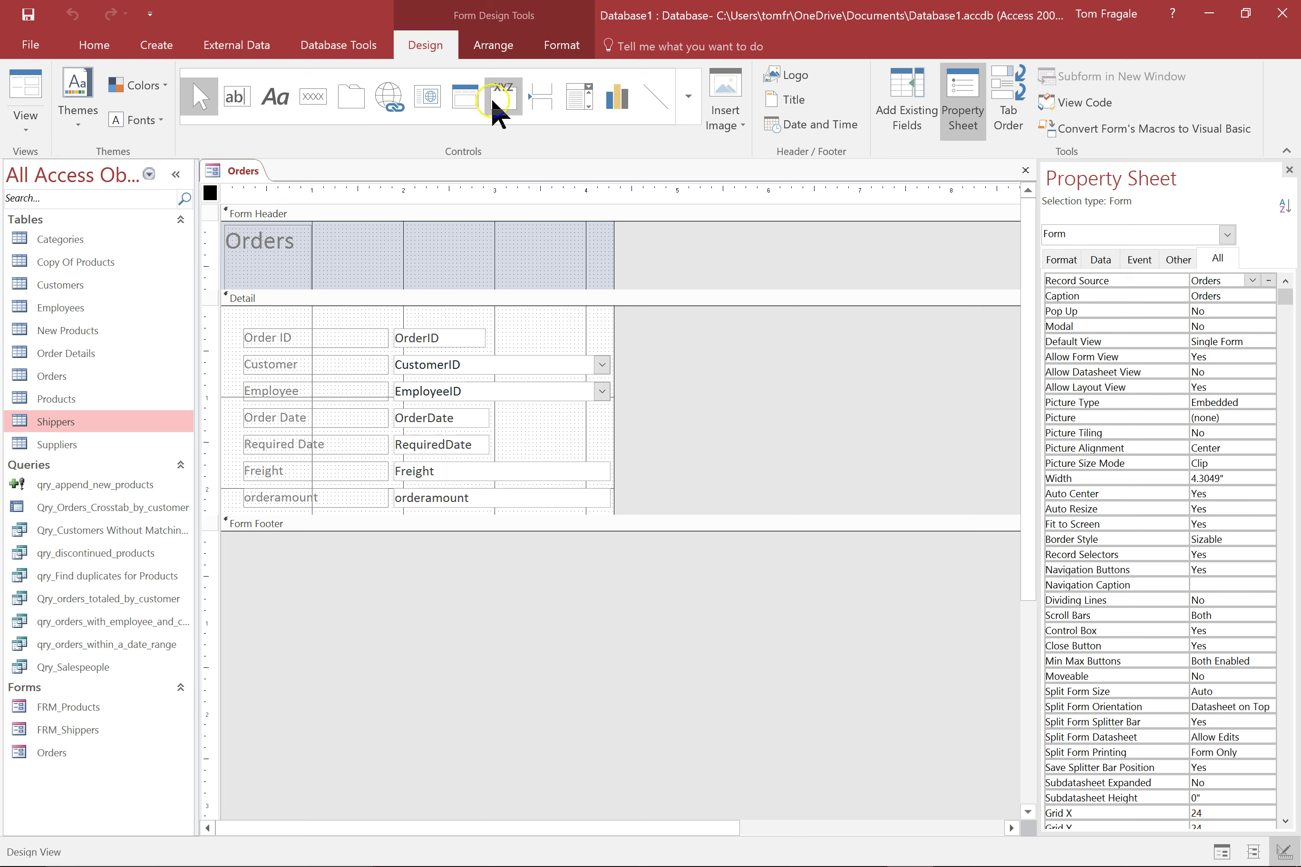
{"action": "left_click", "coordinate": [408, 235]}
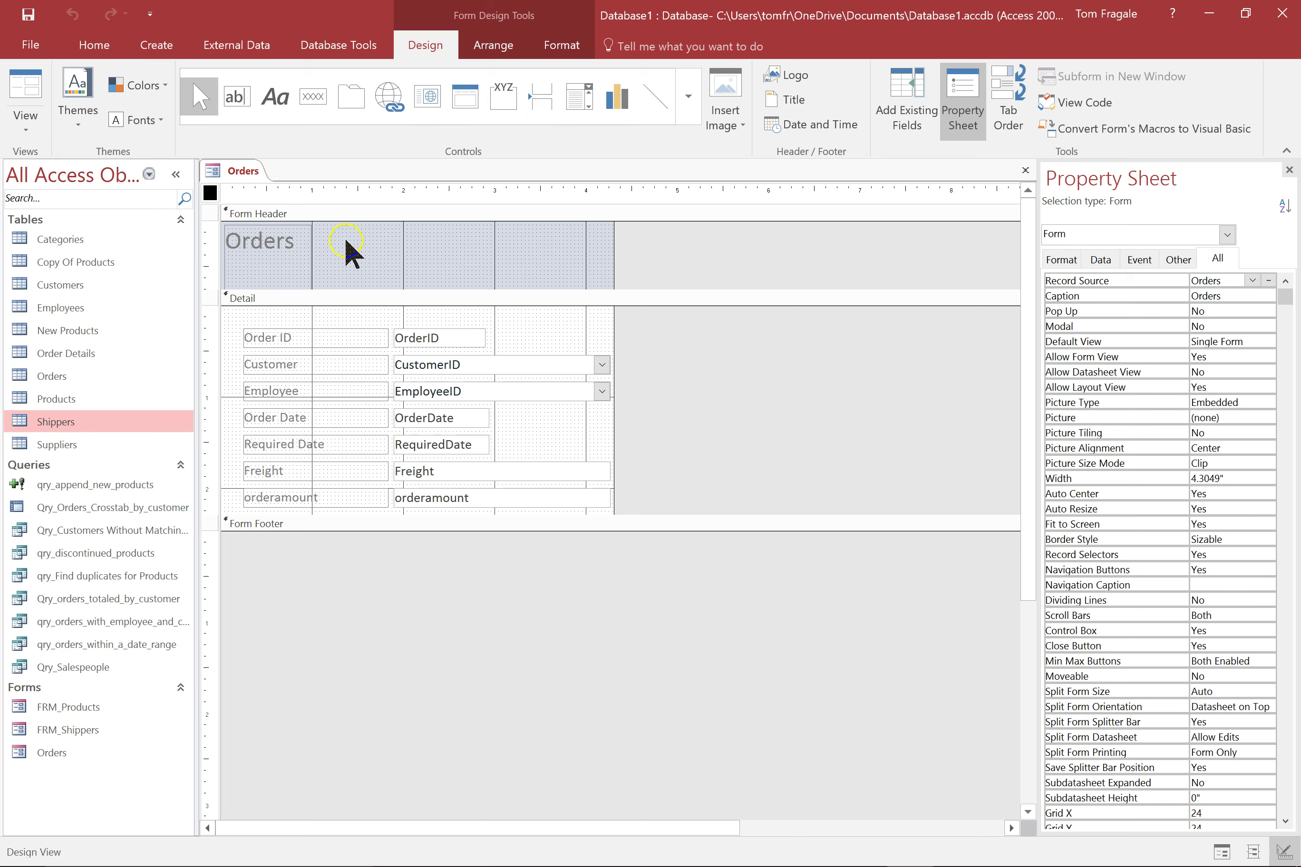
{"action": "left_click", "coordinate": [388, 191]}
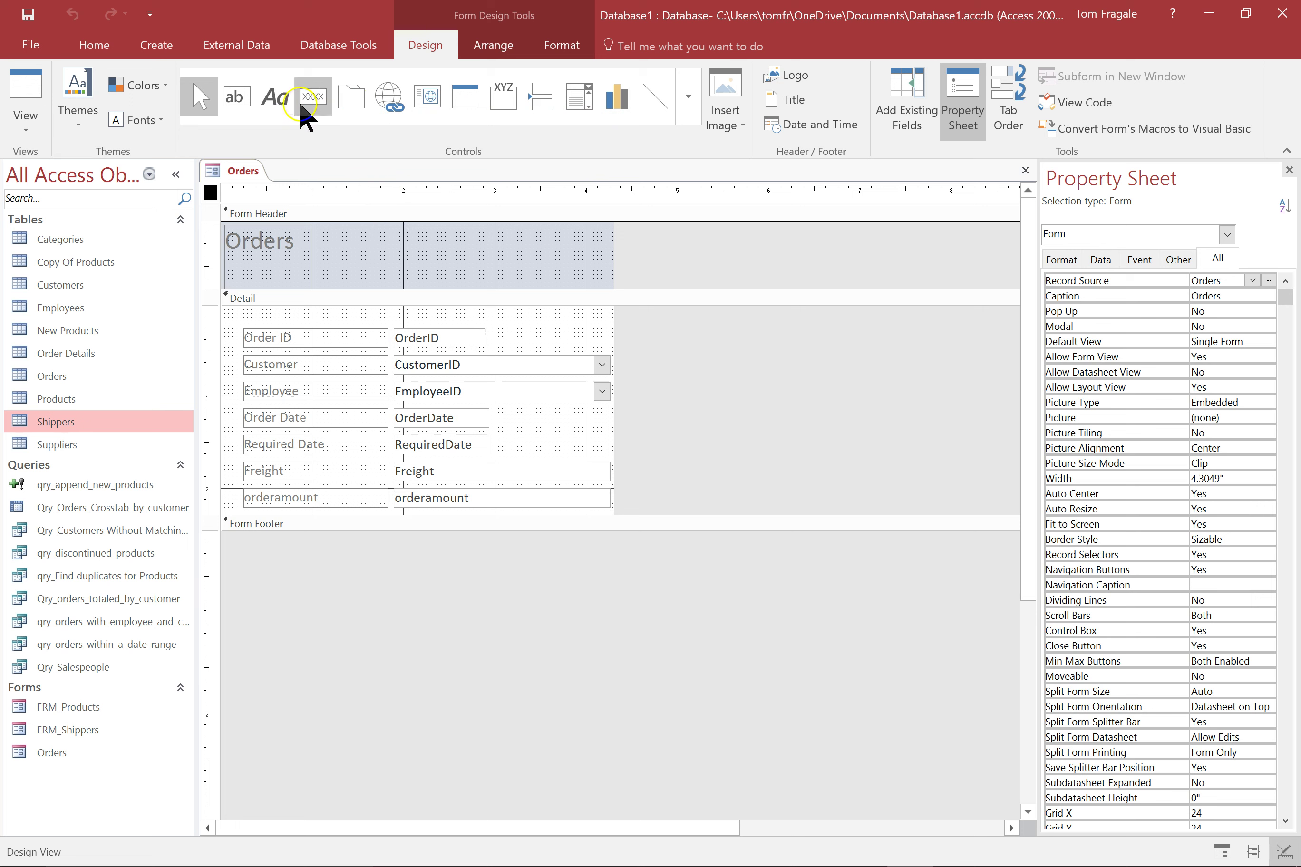
- Add a label reading "The PC GUY" in the Form Header beside the Orders title
{"action": "left_click", "coordinate": [274, 98]}
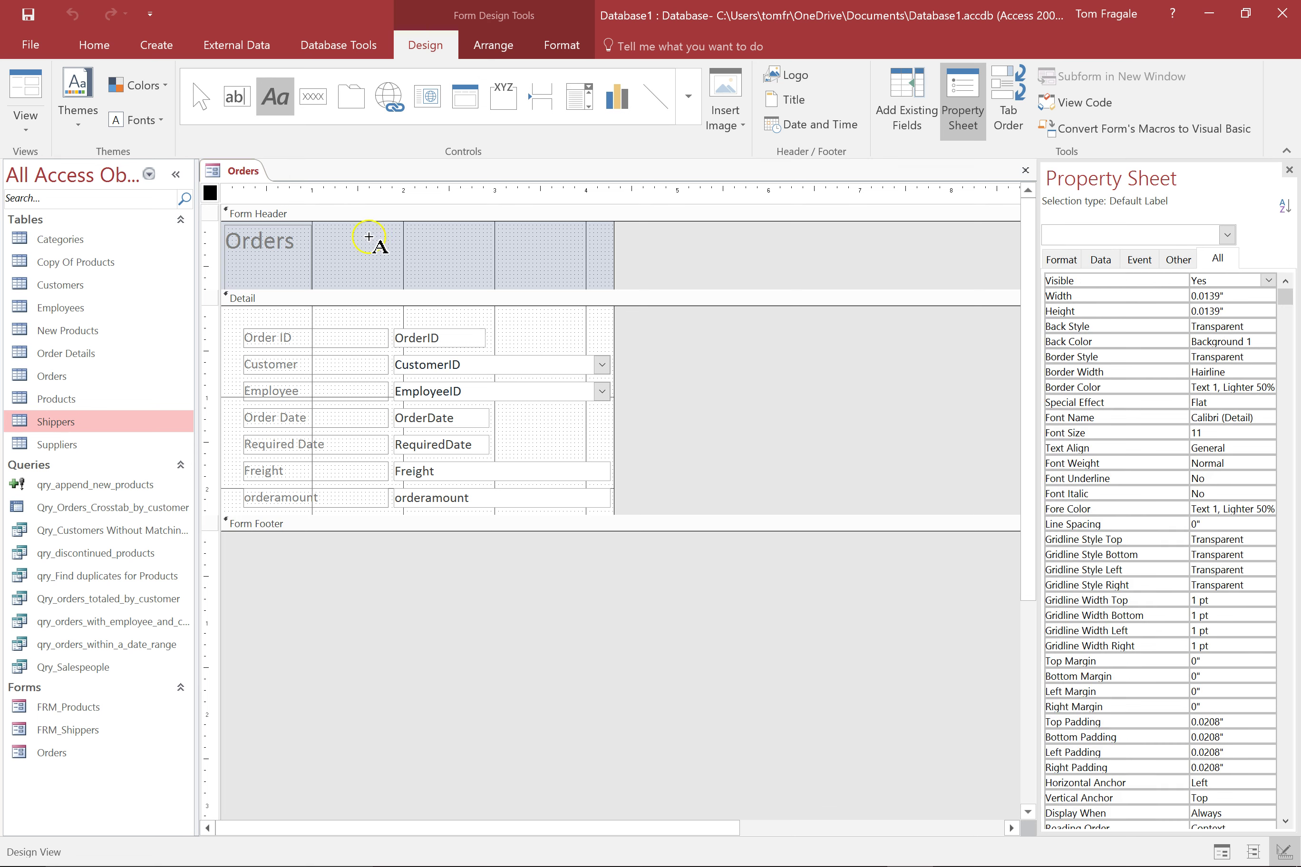
{"action": "left_click", "coordinate": [369, 237]}
{"action": "type", "text": "TH3e"}
{"action": "key", "text": "BackSpace"}
{"action": "key", "text": "BackSpace"}
{"action": "key", "text": "BackSpace"}
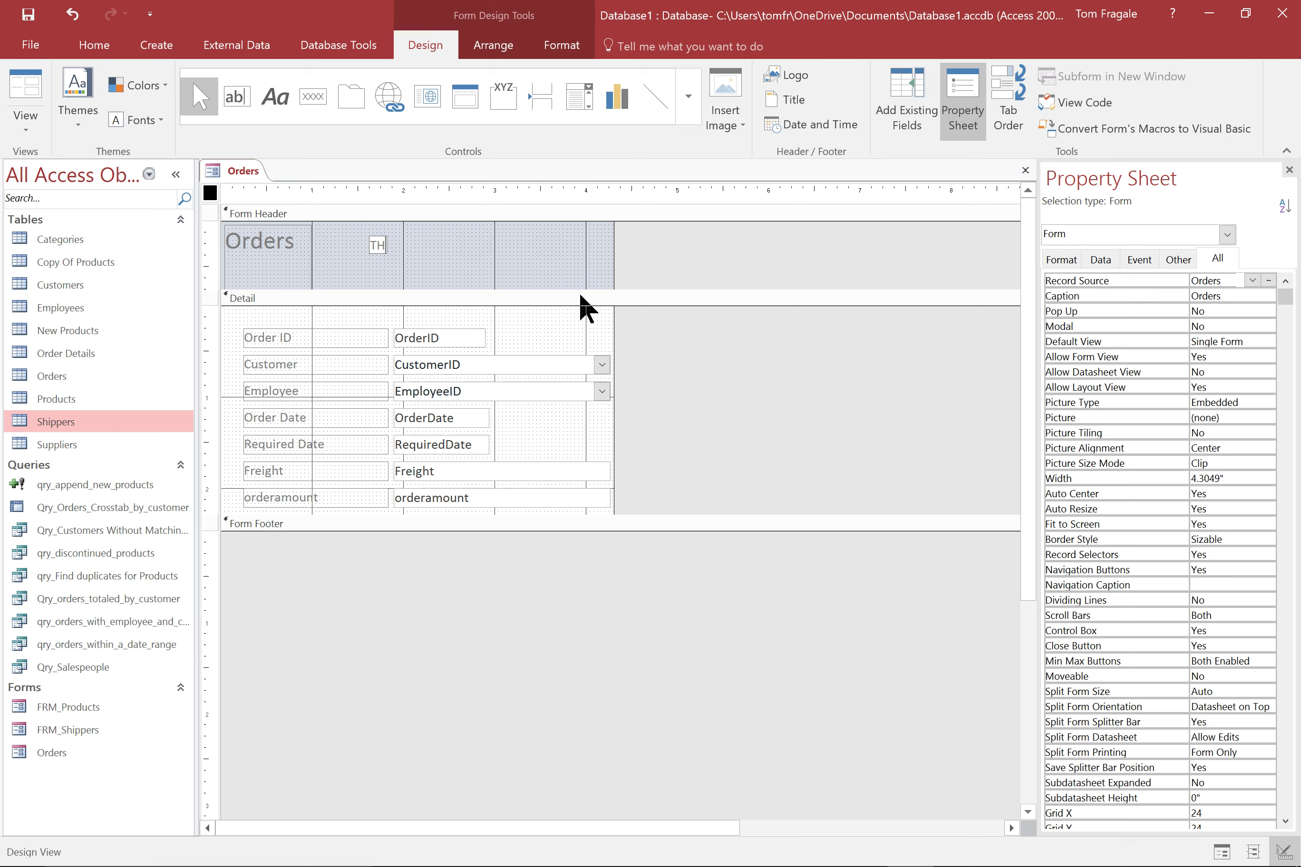
{"action": "type", "text": "he PC GUY"}
{"action": "left_click", "coordinate": [402, 251]}
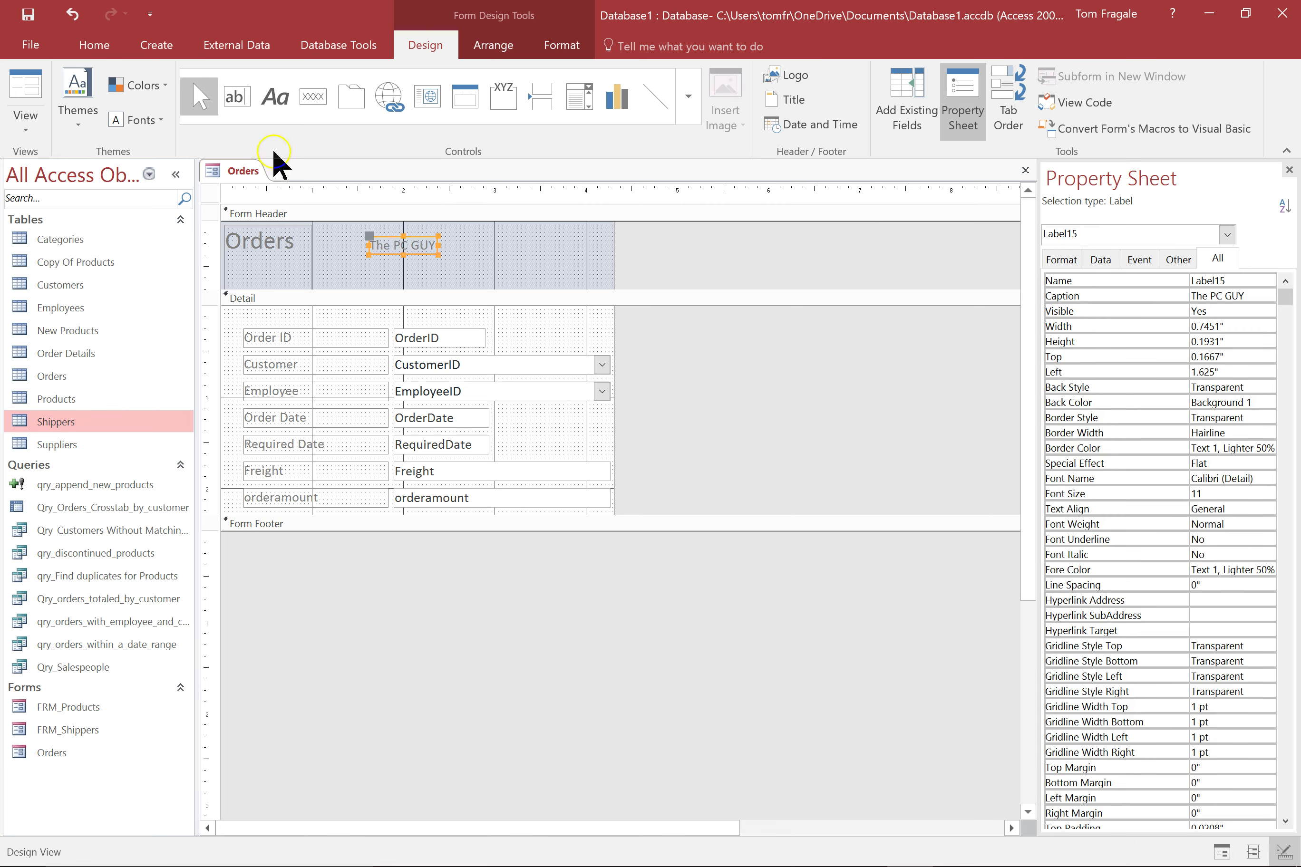
- Make the "The PC GUY" label bold, size 20 and black (Text 1), and resize its box to fit the text
{"action": "left_click", "coordinate": [94, 46]}
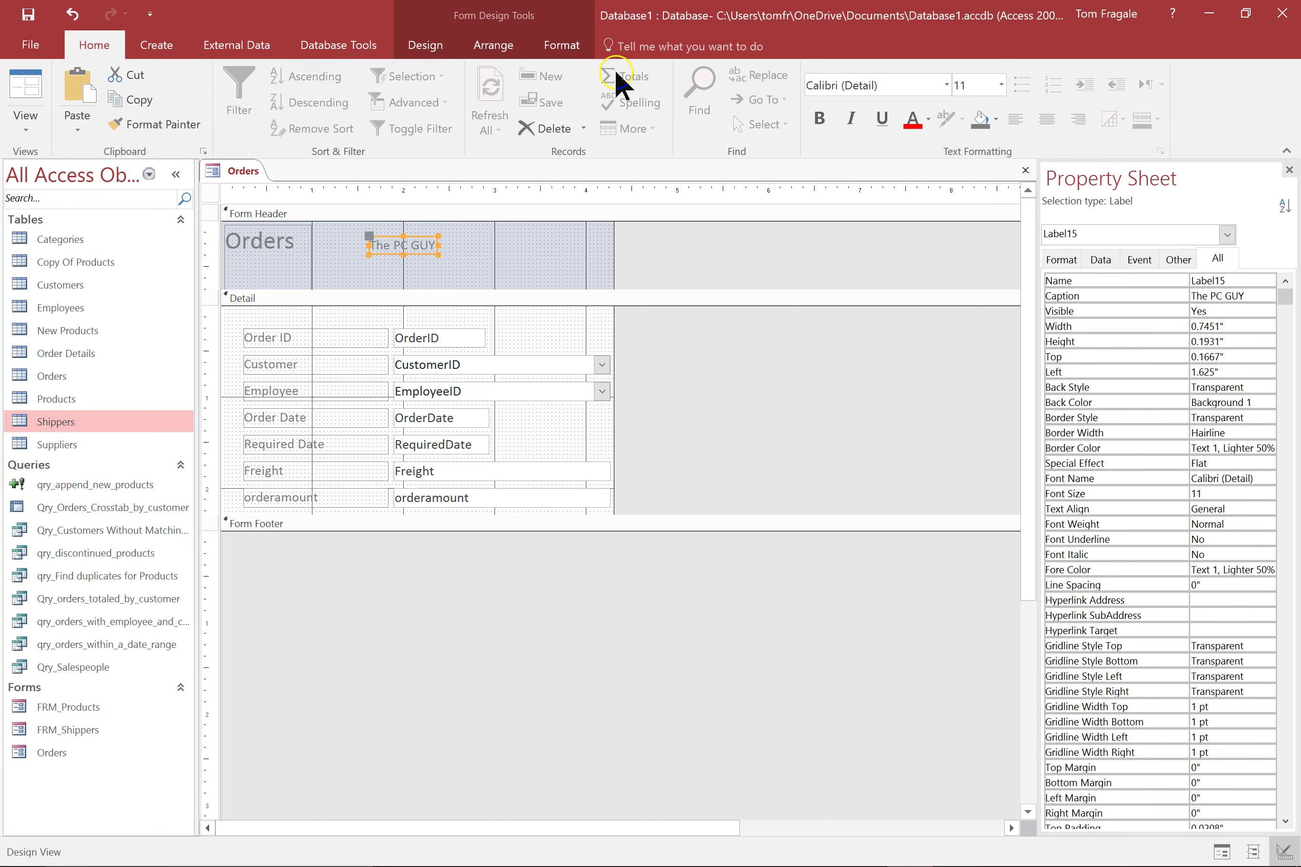
{"action": "left_click", "coordinate": [819, 118]}
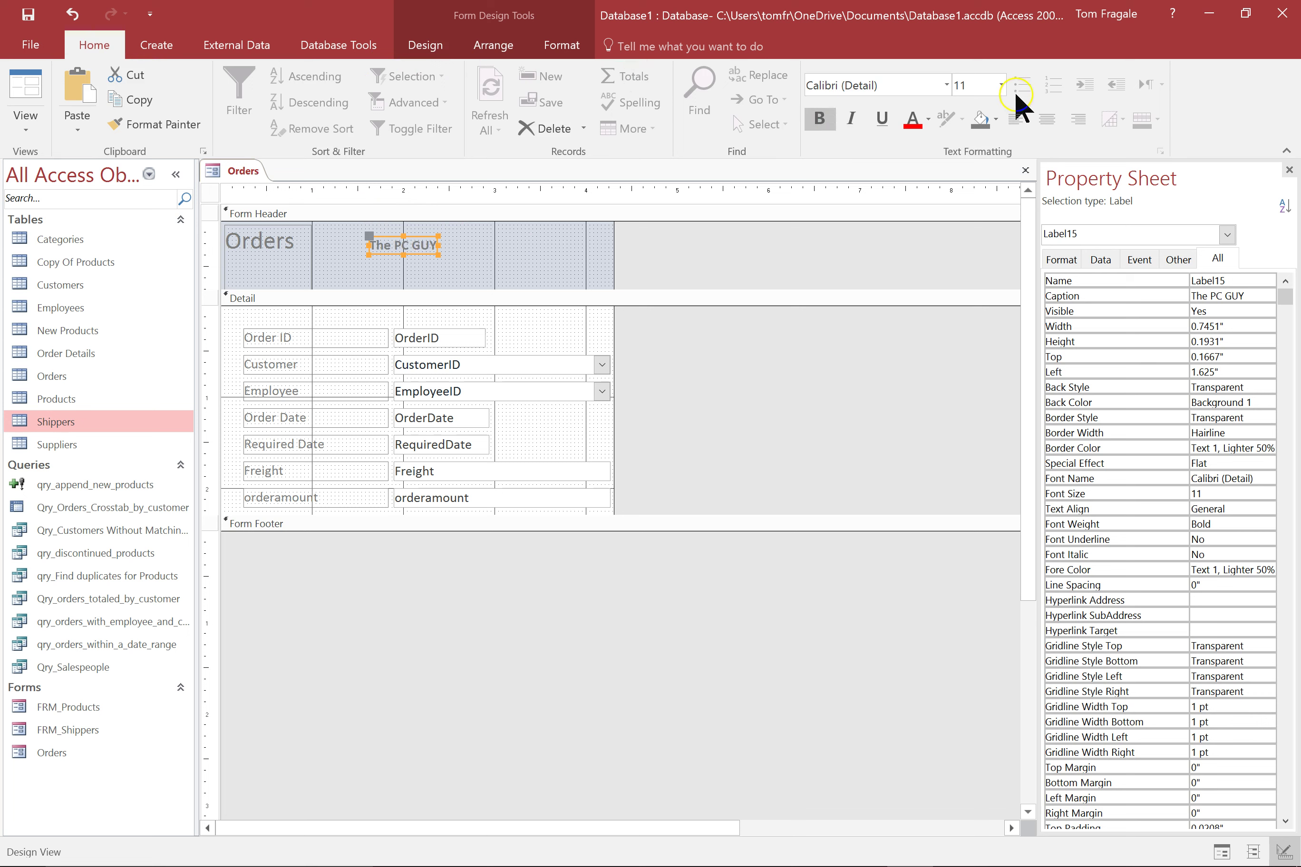
{"action": "left_click", "coordinate": [1001, 85]}
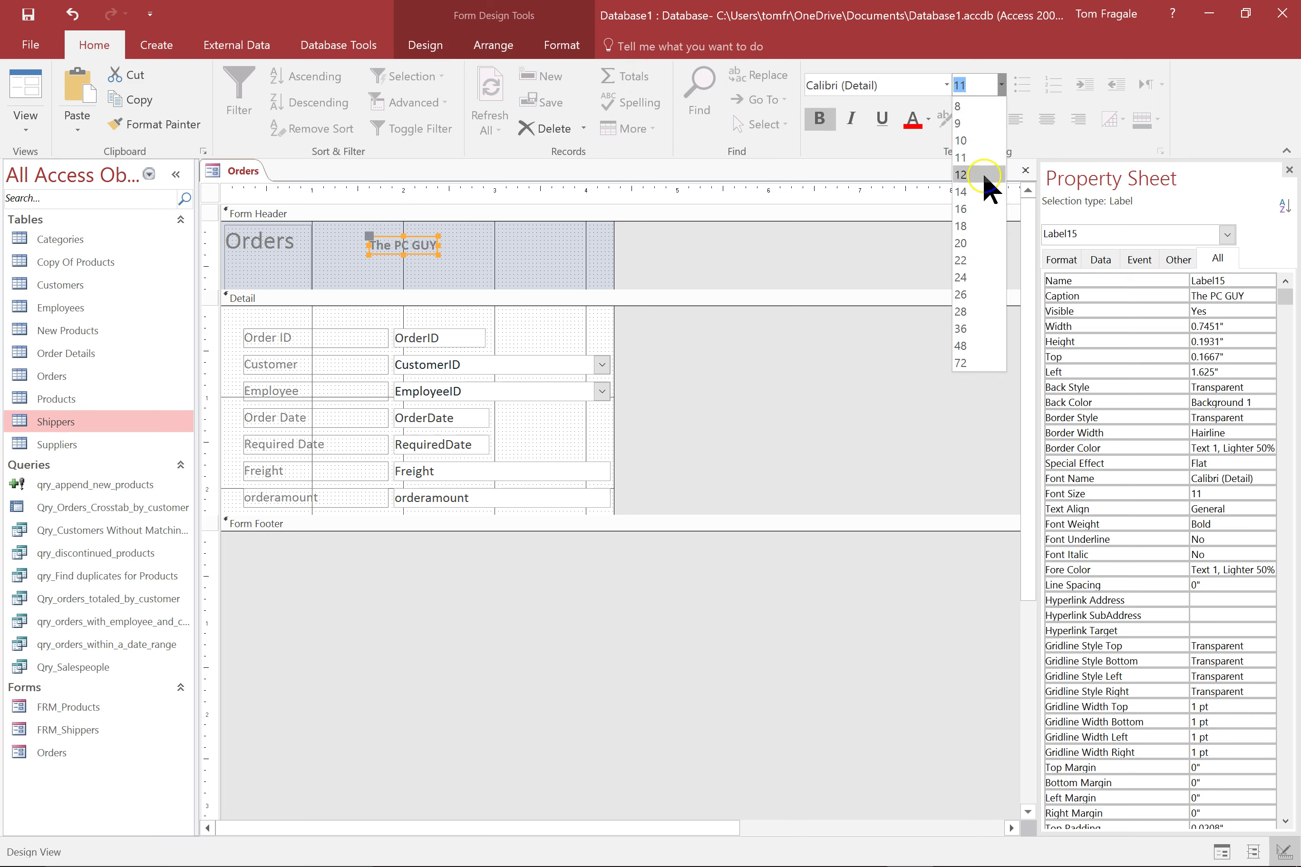
{"action": "left_click", "coordinate": [976, 246]}
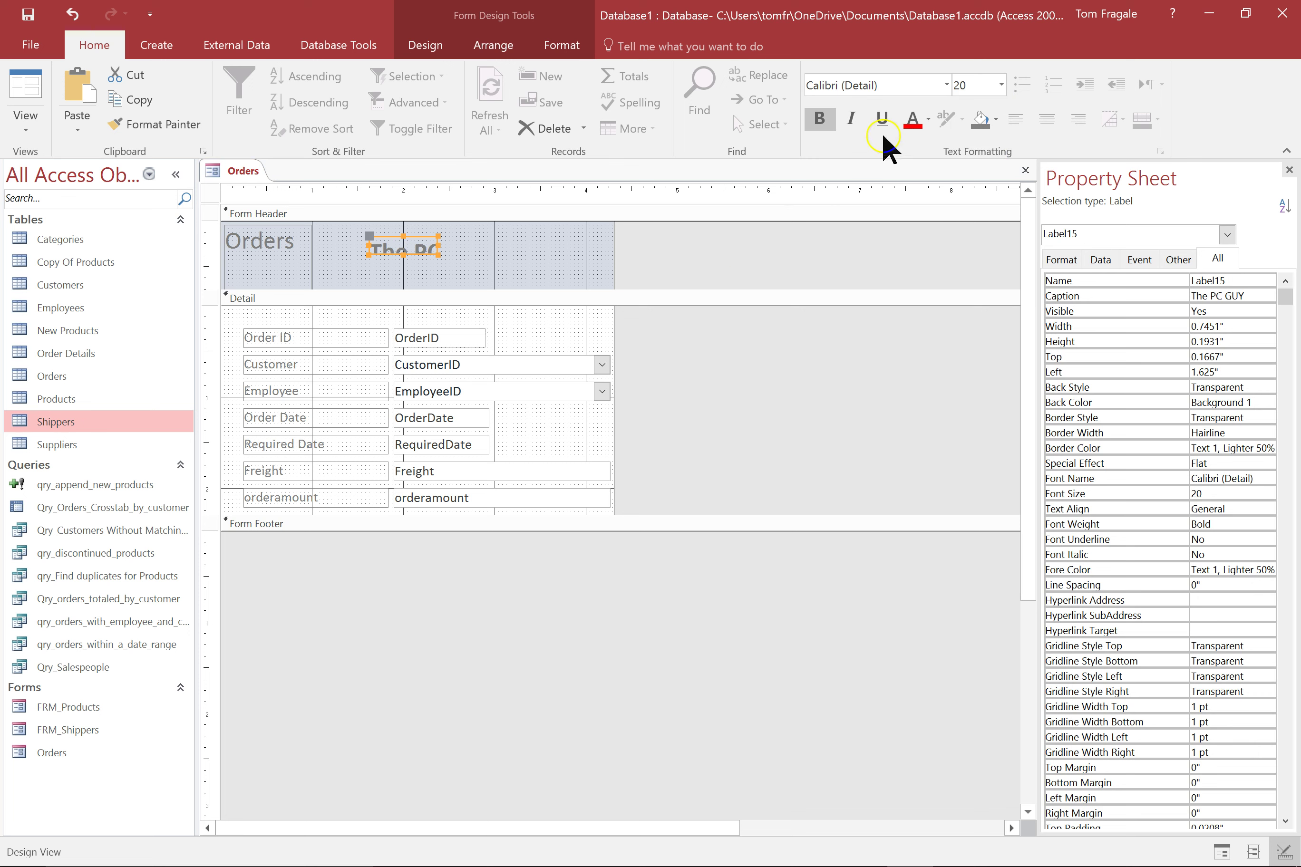
{"action": "left_click", "coordinate": [927, 118]}
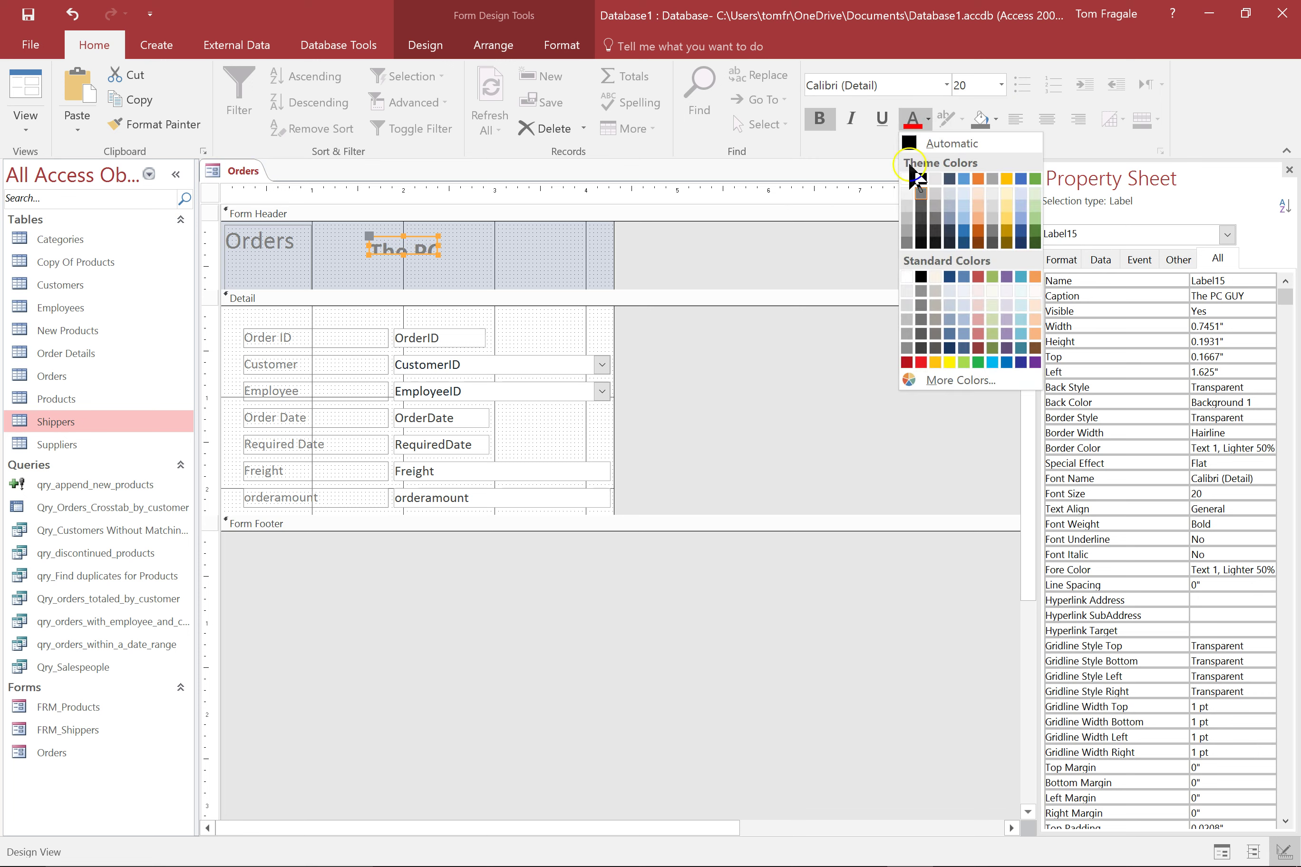
{"action": "left_click", "coordinate": [921, 179]}
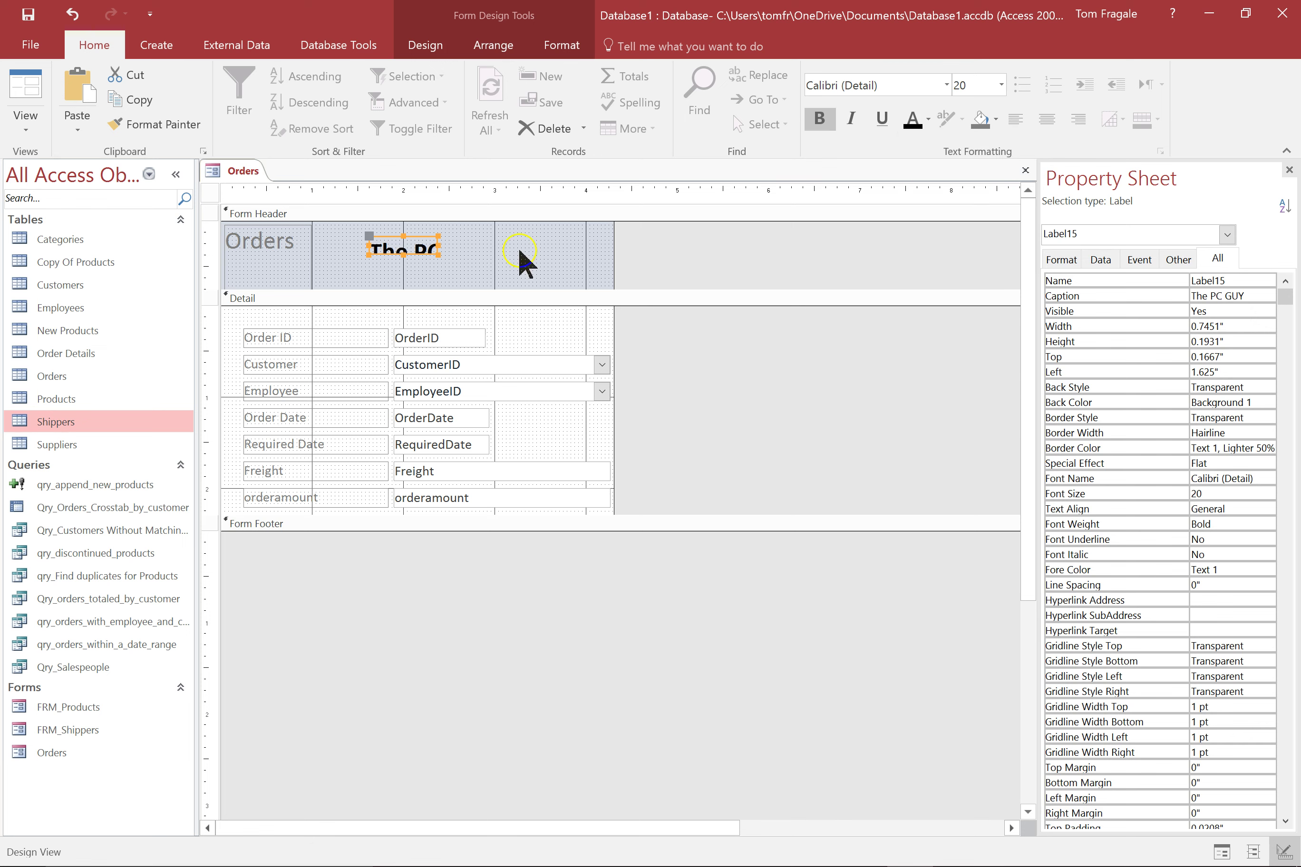
{"action": "double_click", "coordinate": [439, 256]}
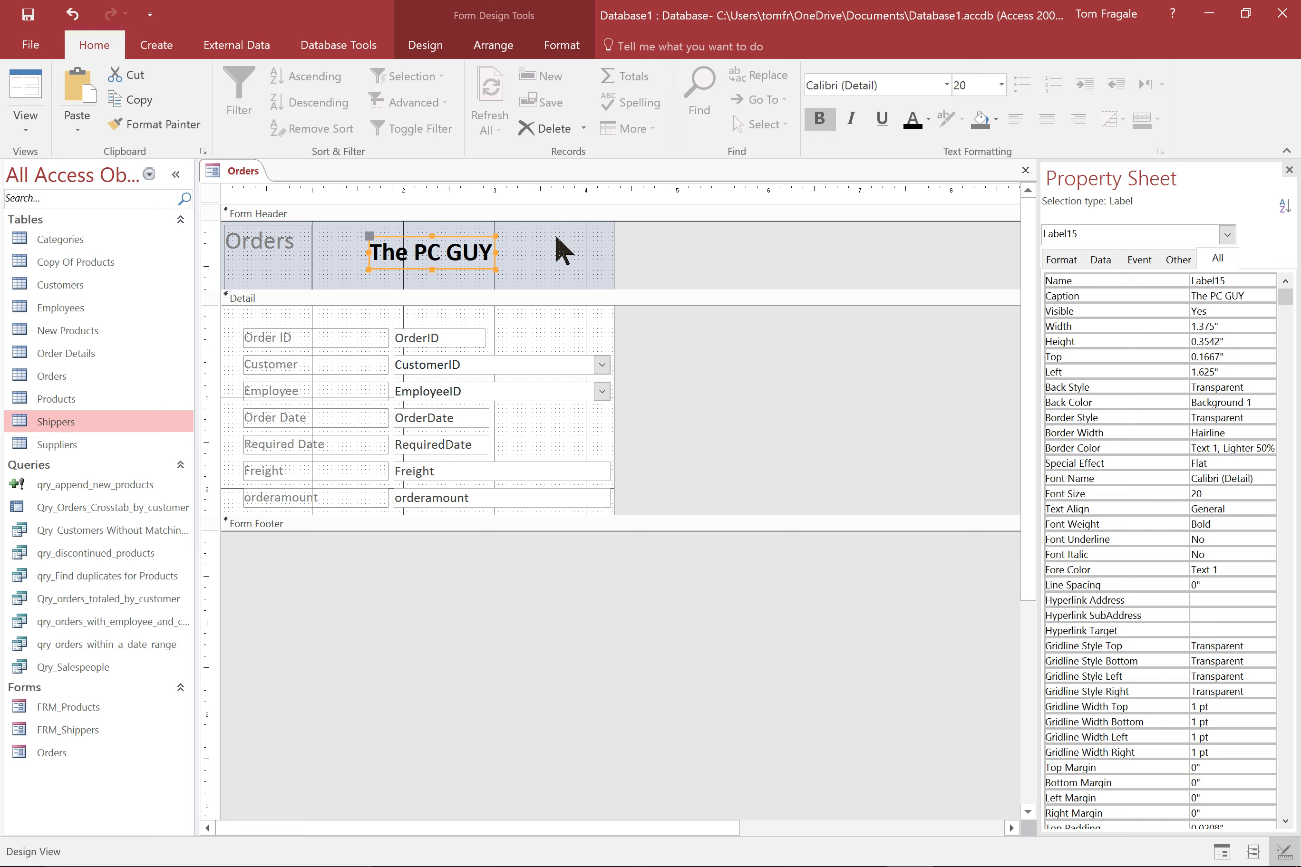
- Extend the Detail section downward to a height of about 2.83 inches, leaving room beneath the orderamount field
{"action": "left_click", "coordinate": [468, 40]}
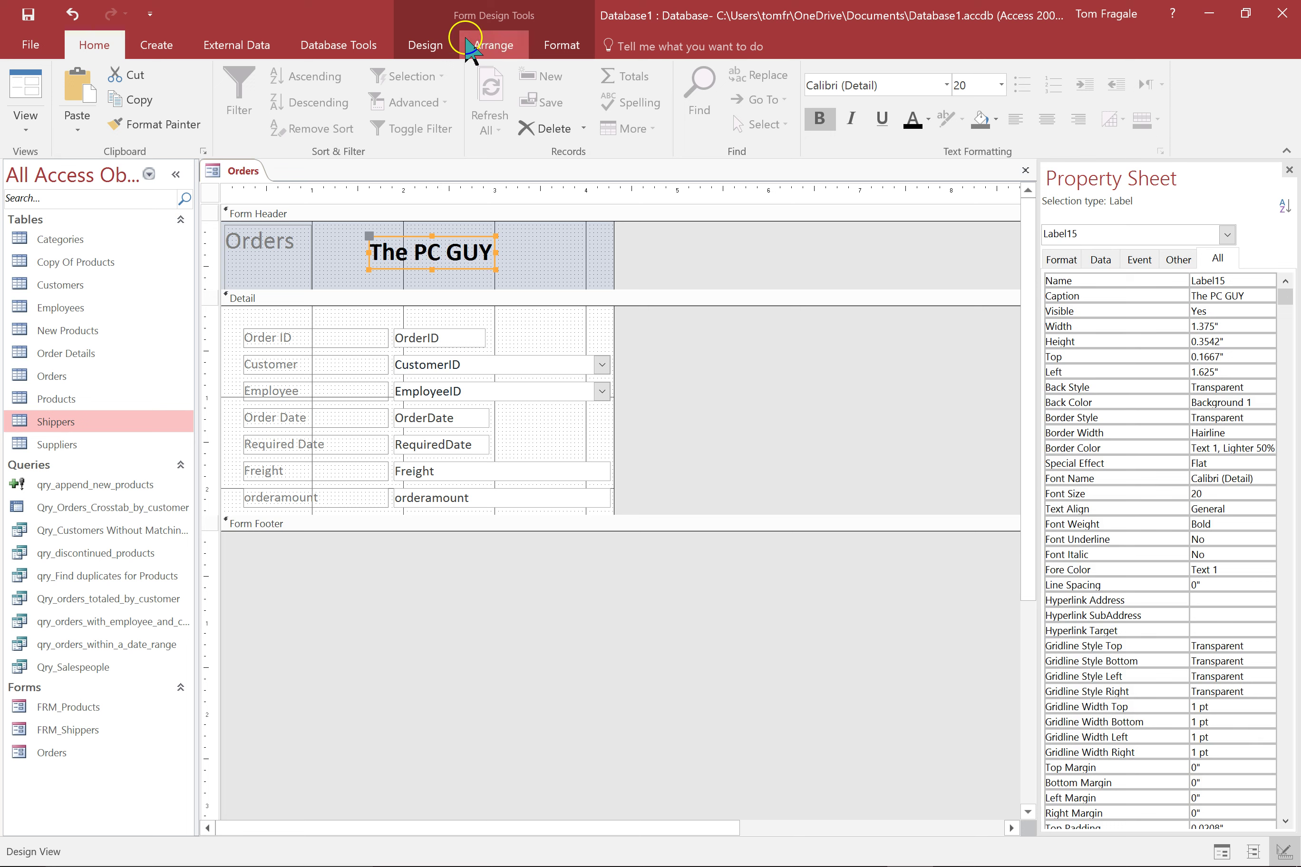
{"action": "left_click", "coordinate": [426, 50]}
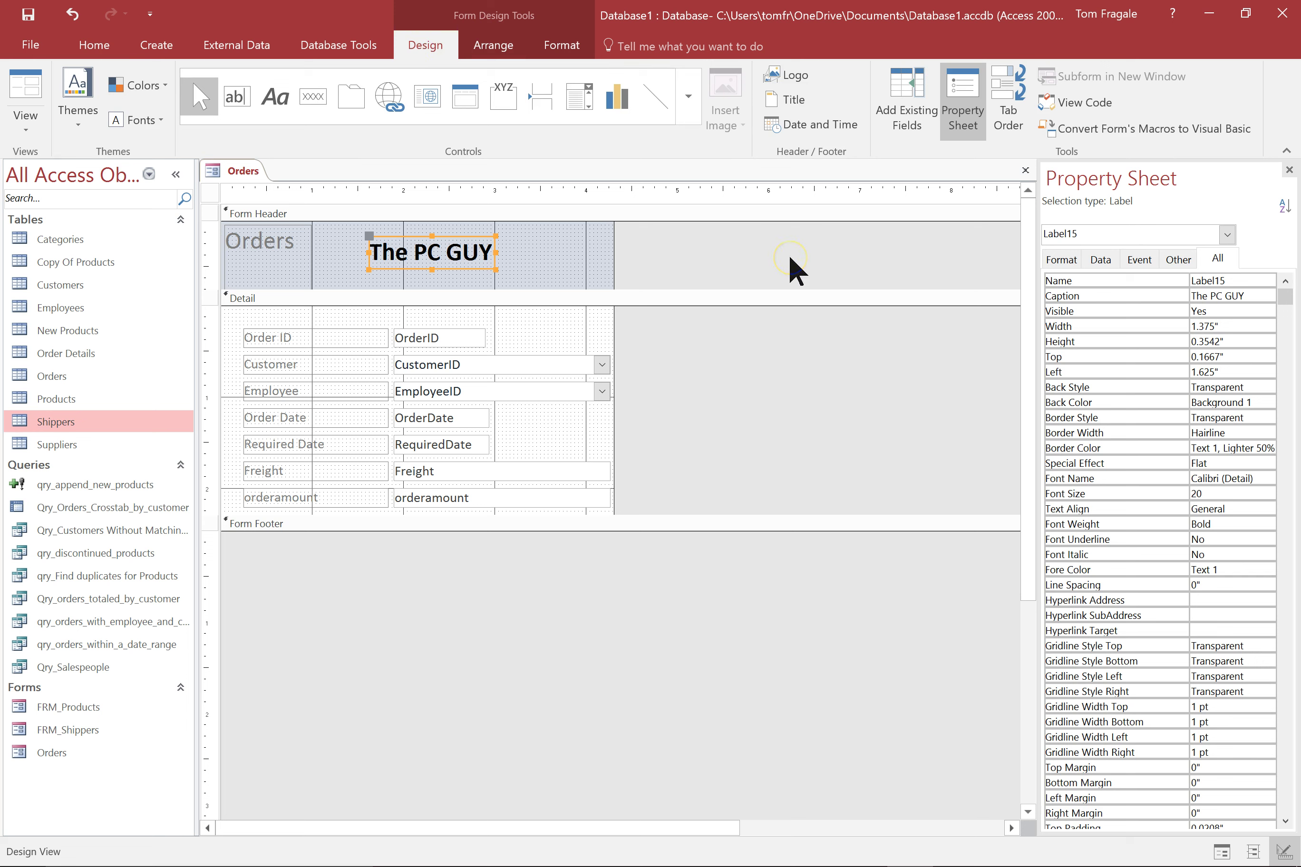
{"action": "left_click", "coordinate": [698, 195]}
{"action": "left_click", "coordinate": [665, 535]}
{"action": "left_click_drag", "start_coordinate": [642, 513], "coordinate": [642, 561]}
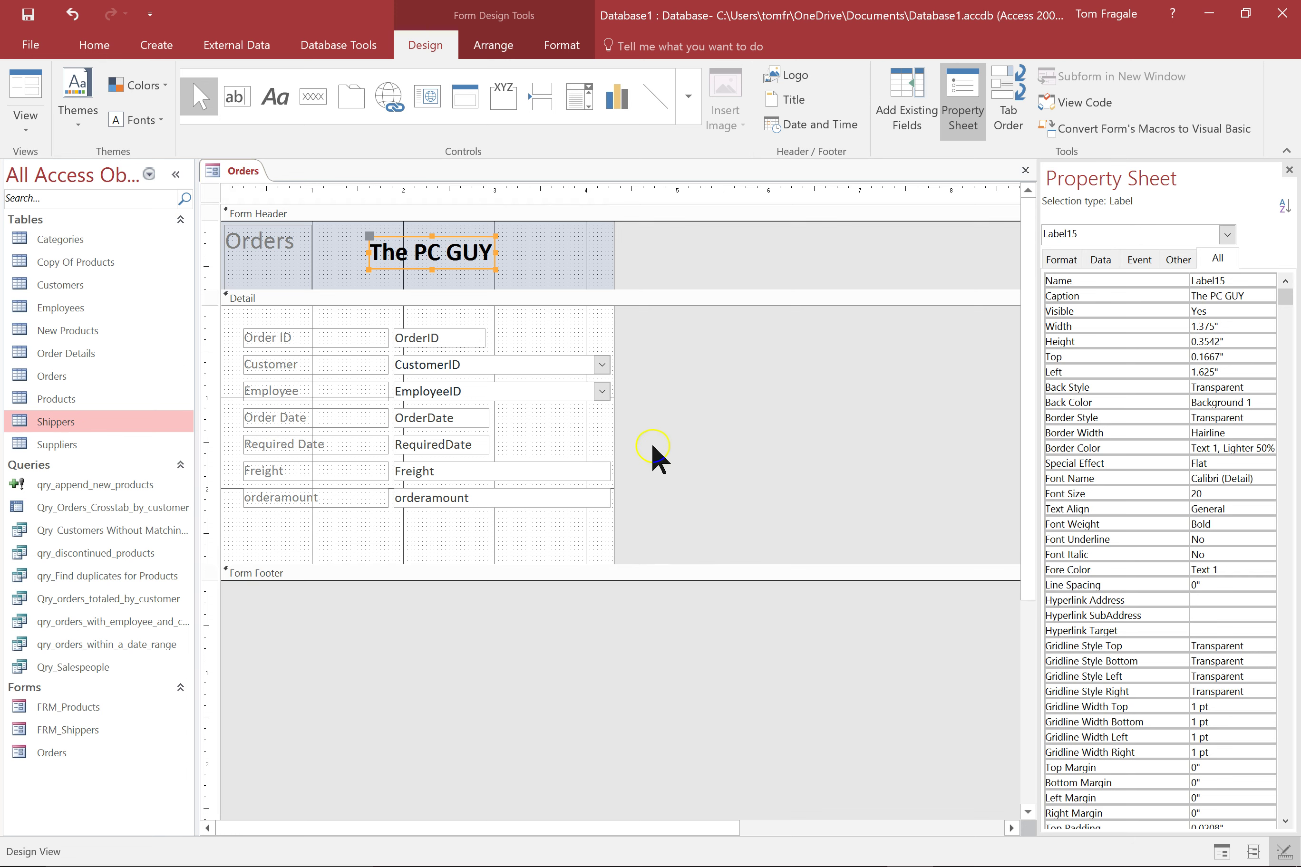
- Place an unbound text box in the Detail section below the orderamount field
{"action": "left_click", "coordinate": [240, 96]}
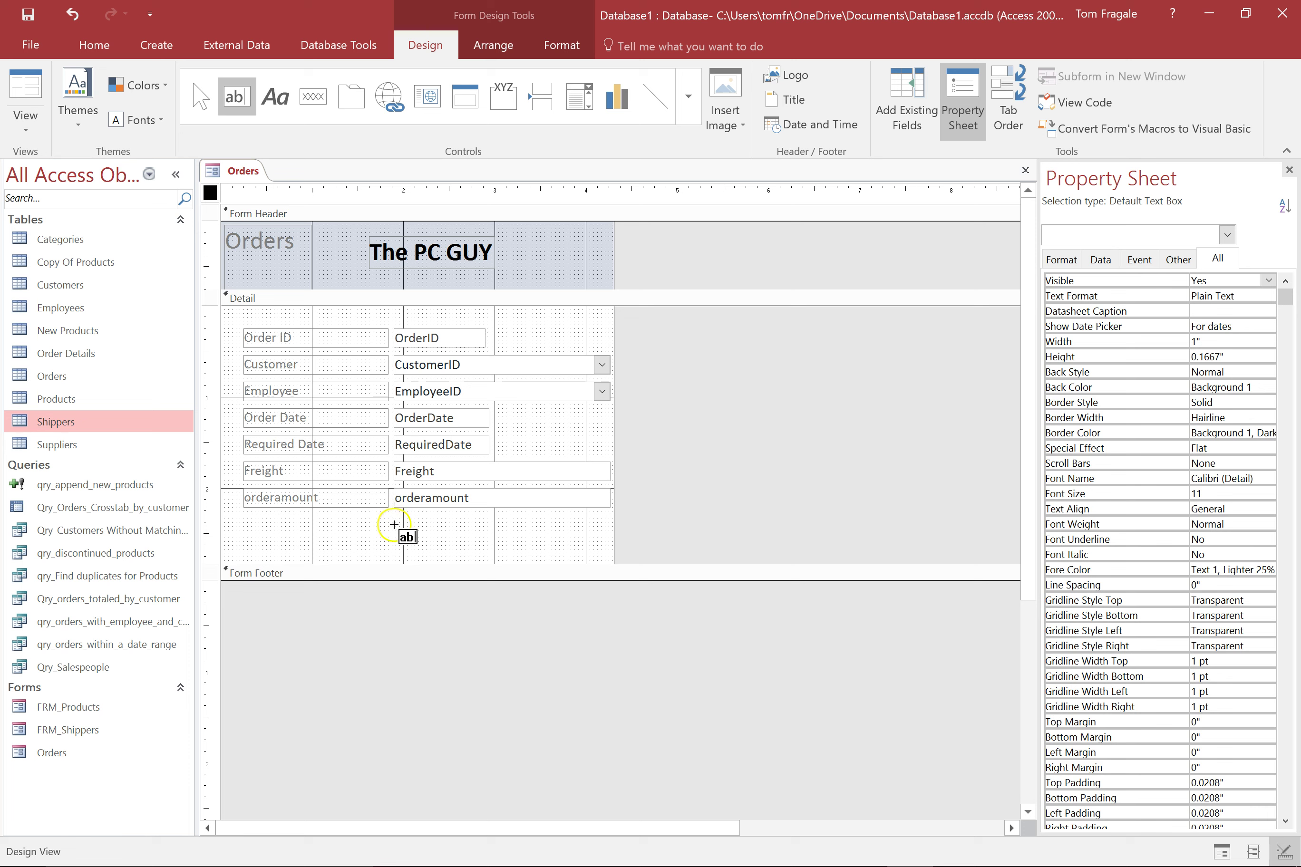
{"action": "left_click", "coordinate": [390, 529]}
{"action": "left_click", "coordinate": [374, 557]}
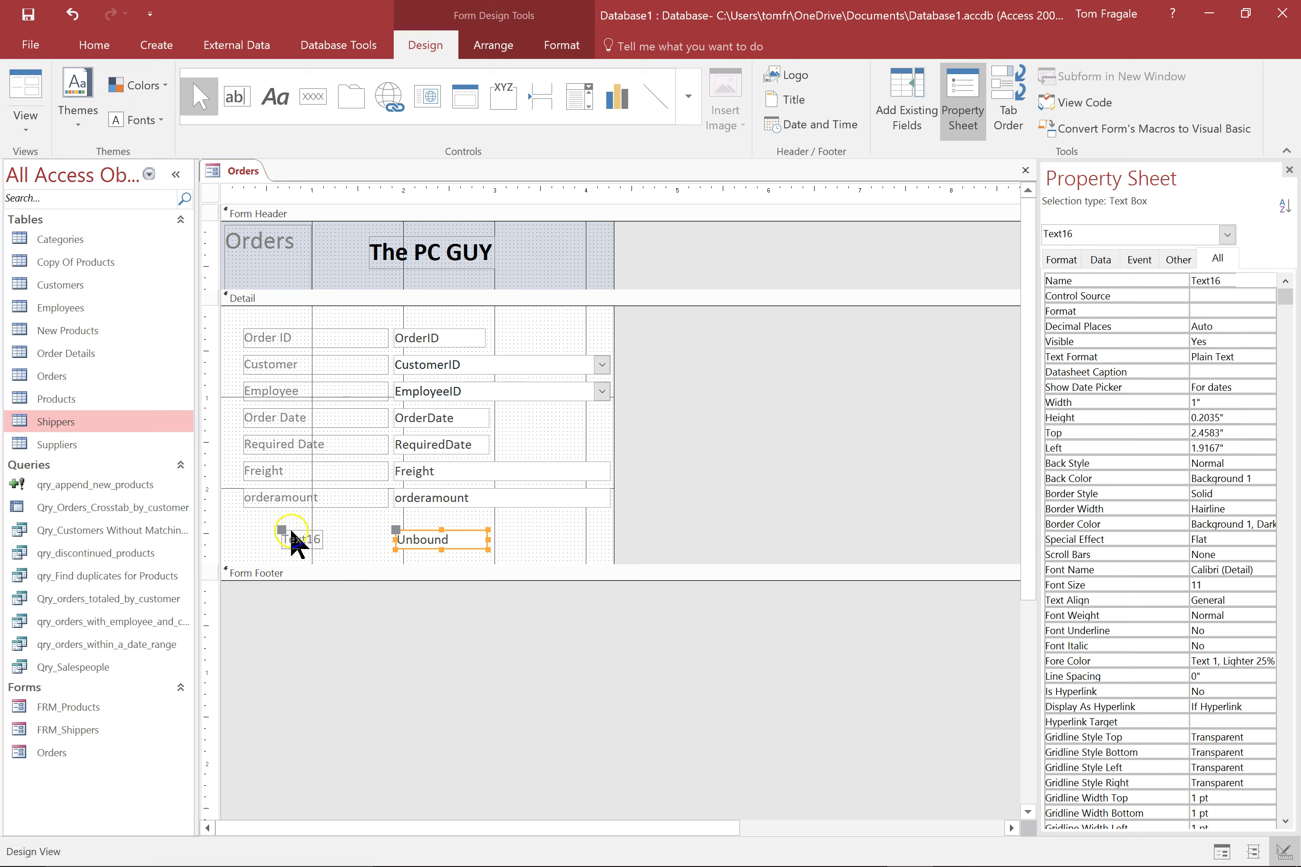
- Move the new text box and its label up beneath orderamount, aligning the label with the field labels above it
{"action": "left_click", "coordinate": [310, 541]}
{"action": "left_click_drag", "start_coordinate": [282, 530], "coordinate": [243, 518]}
{"action": "left_click", "coordinate": [389, 542]}
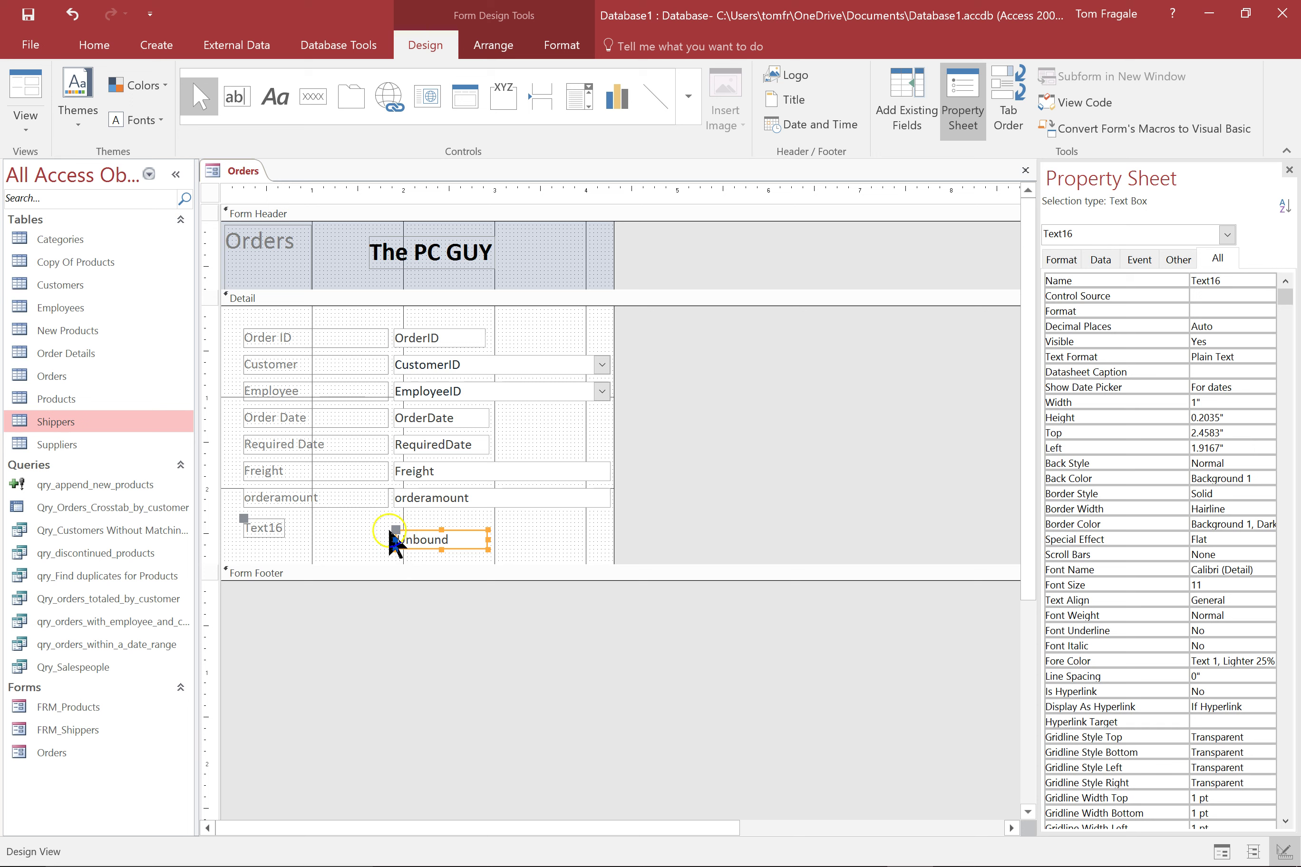
{"action": "left_click_drag", "start_coordinate": [396, 531], "coordinate": [398, 521]}
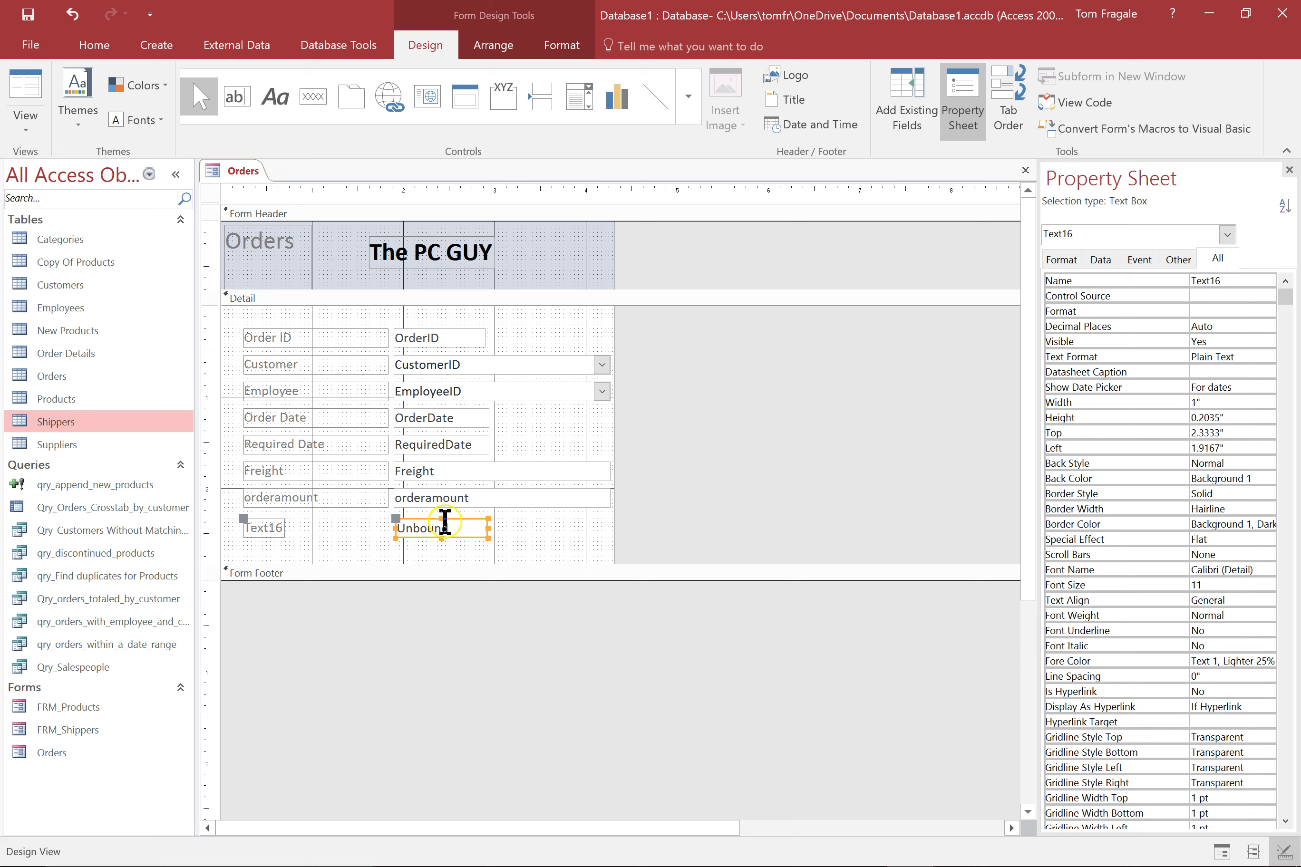
{"action": "left_click", "coordinate": [519, 532]}
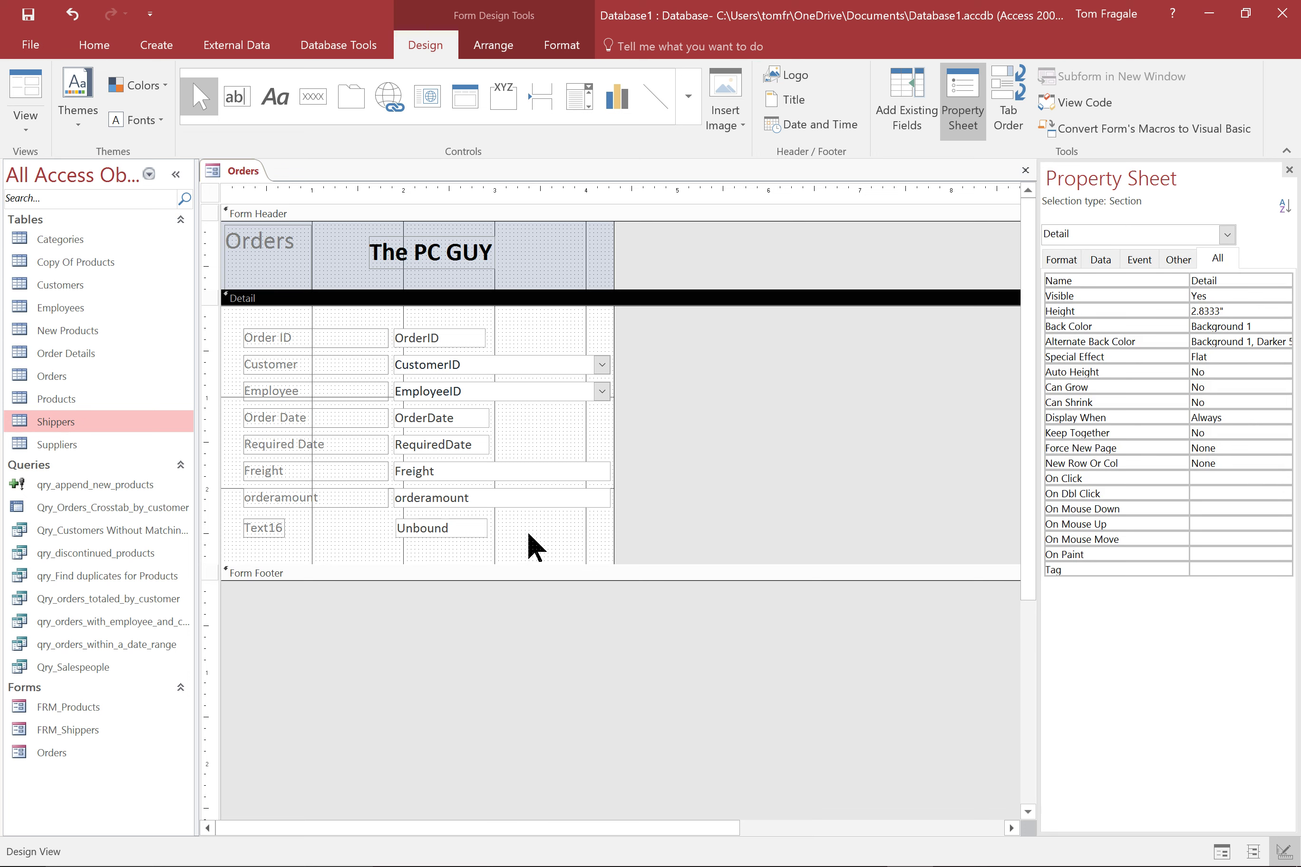
- Change the caption of the new text box's label to "Order total"
{"action": "left_click", "coordinate": [305, 554]}
{"action": "left_click", "coordinate": [268, 531]}
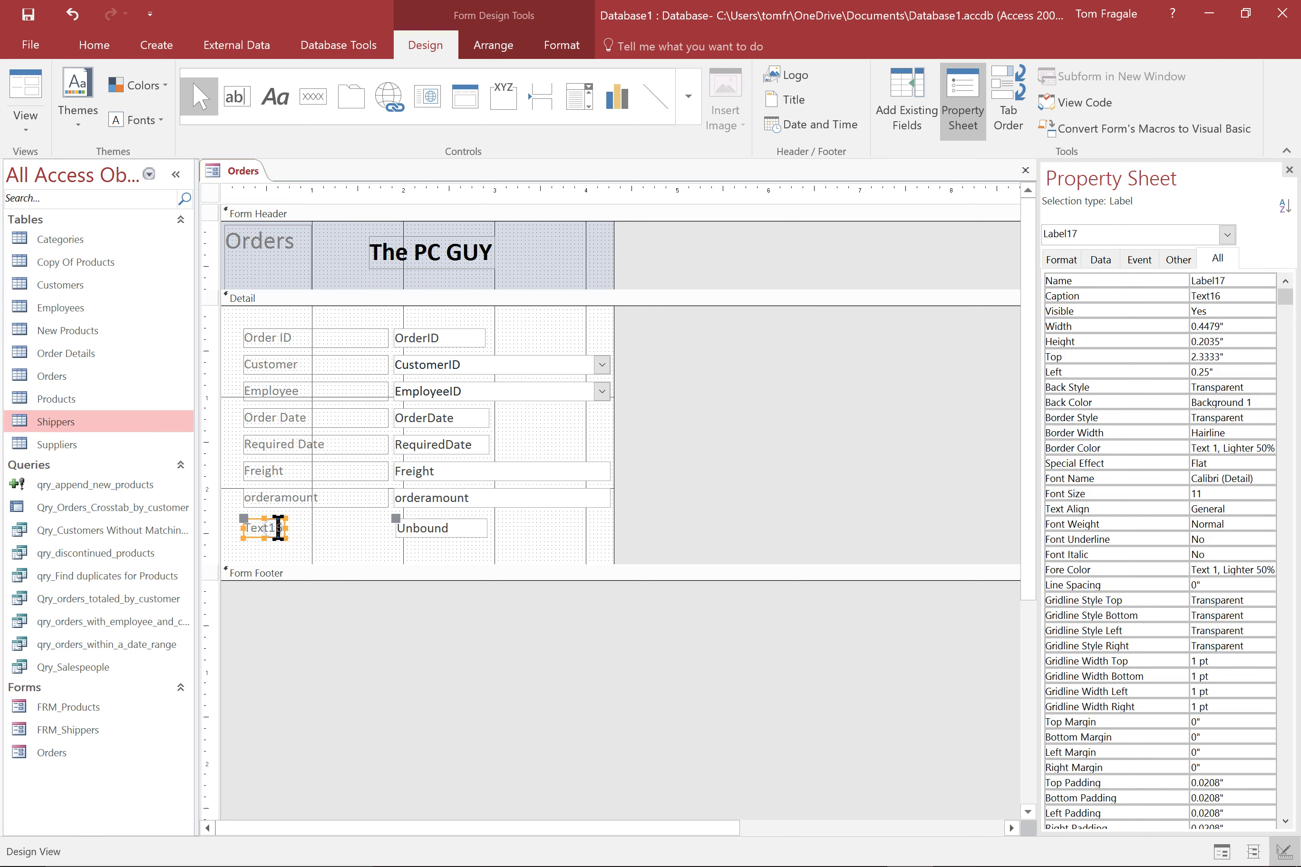
{"action": "left_click", "coordinate": [279, 528]}
{"action": "left_click_drag", "start_coordinate": [279, 528], "coordinate": [215, 530]}
{"action": "type", "text": "Order tot"}
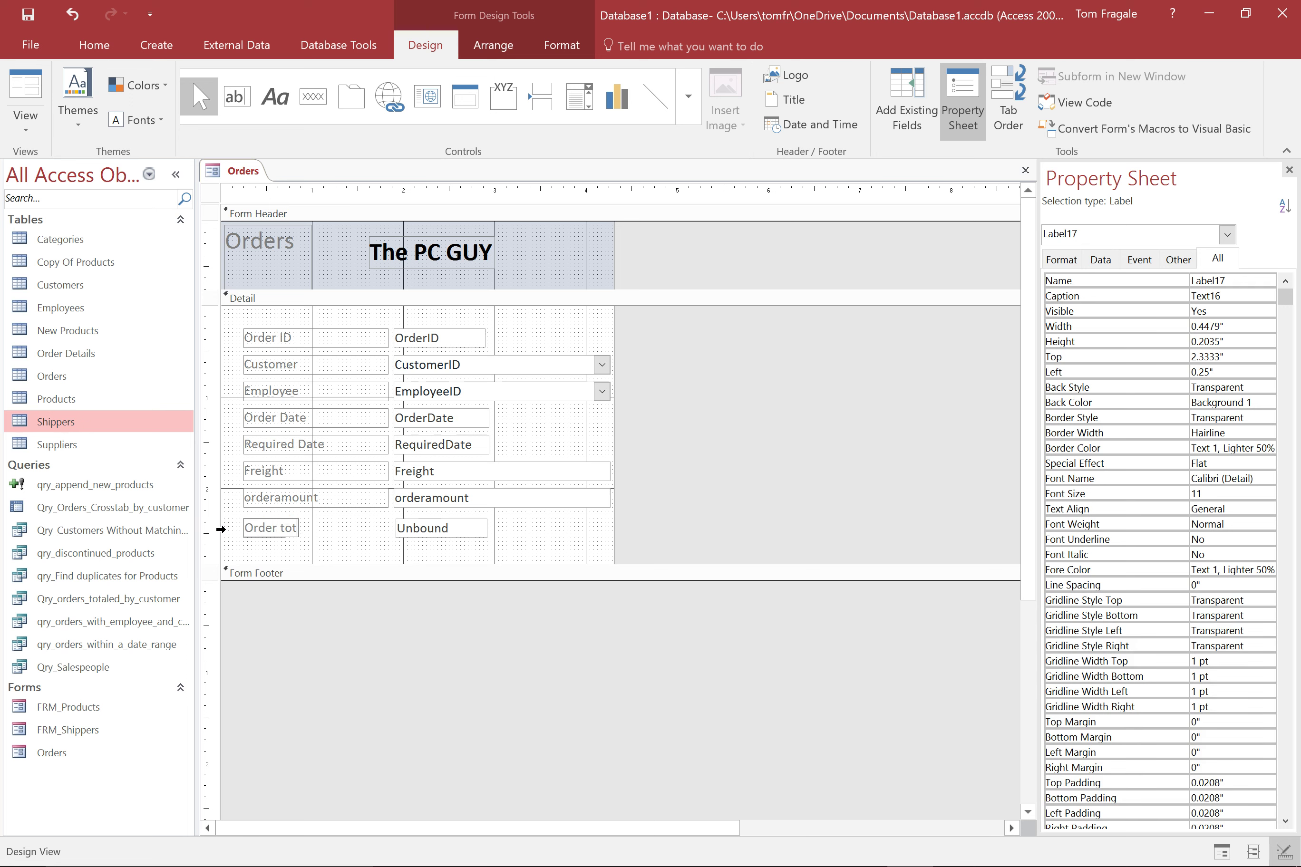
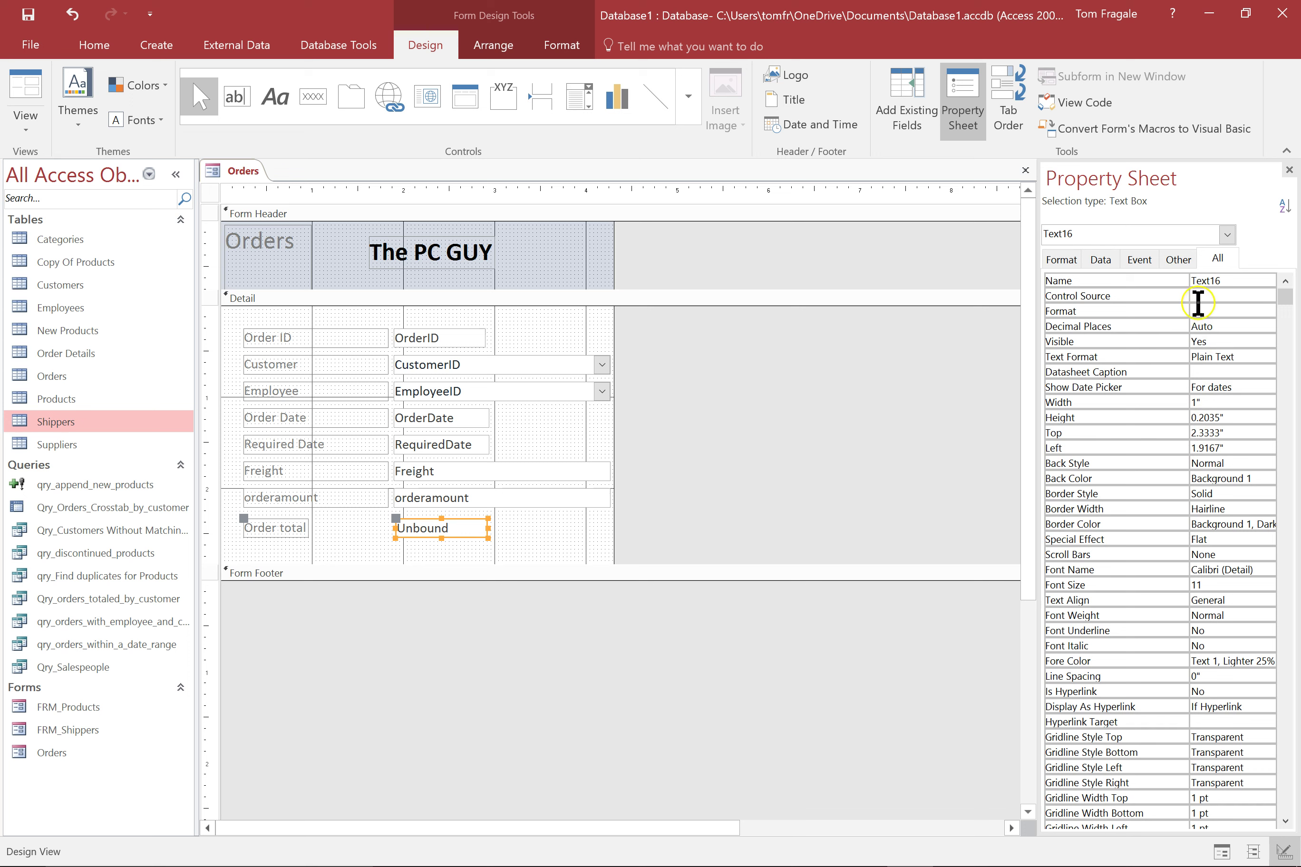
- Build the expression [orderamount] + [Freight] as the control source of the unbound text box beside "Order total"
{"action": "left_click", "coordinate": [1098, 261]}
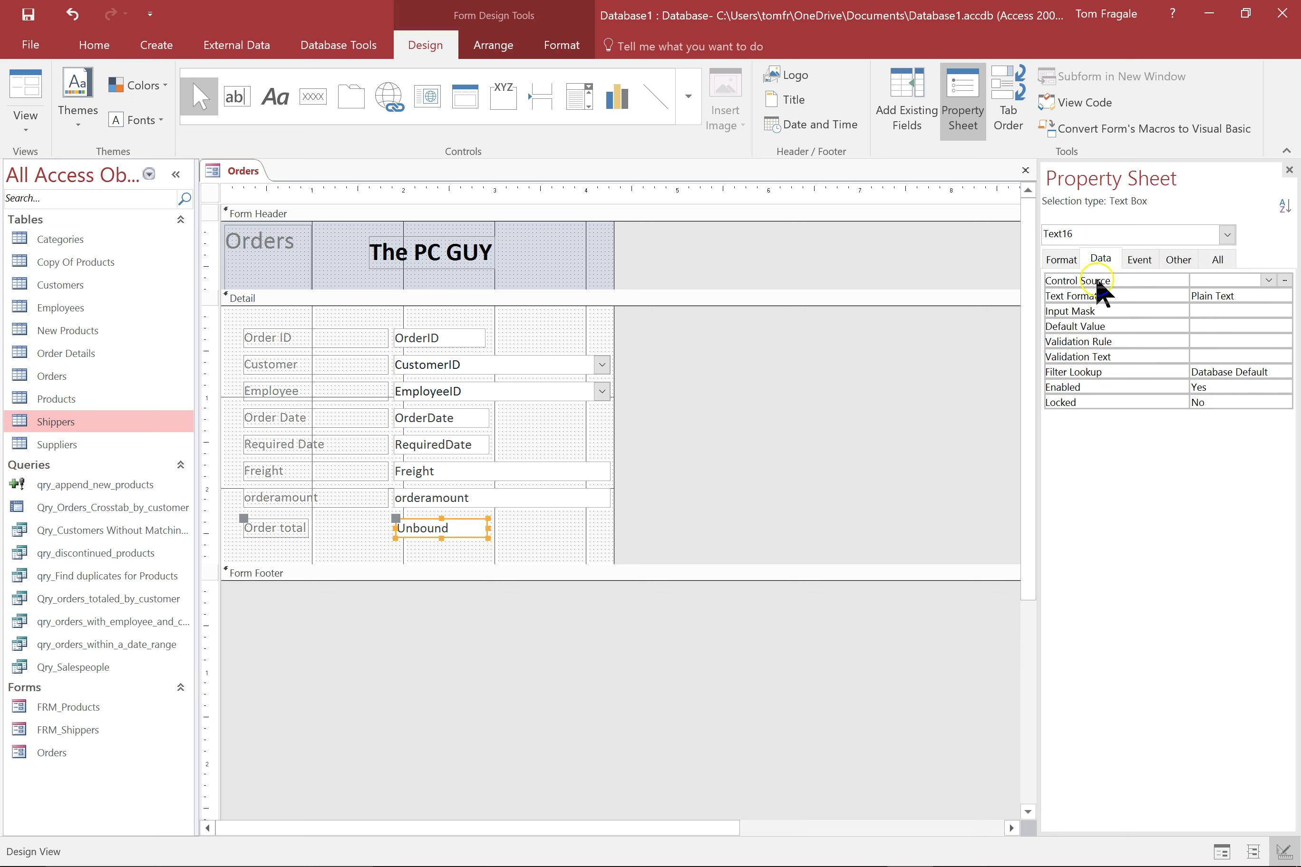
{"action": "left_click", "coordinate": [1120, 279]}
{"action": "left_click", "coordinate": [1285, 281]}
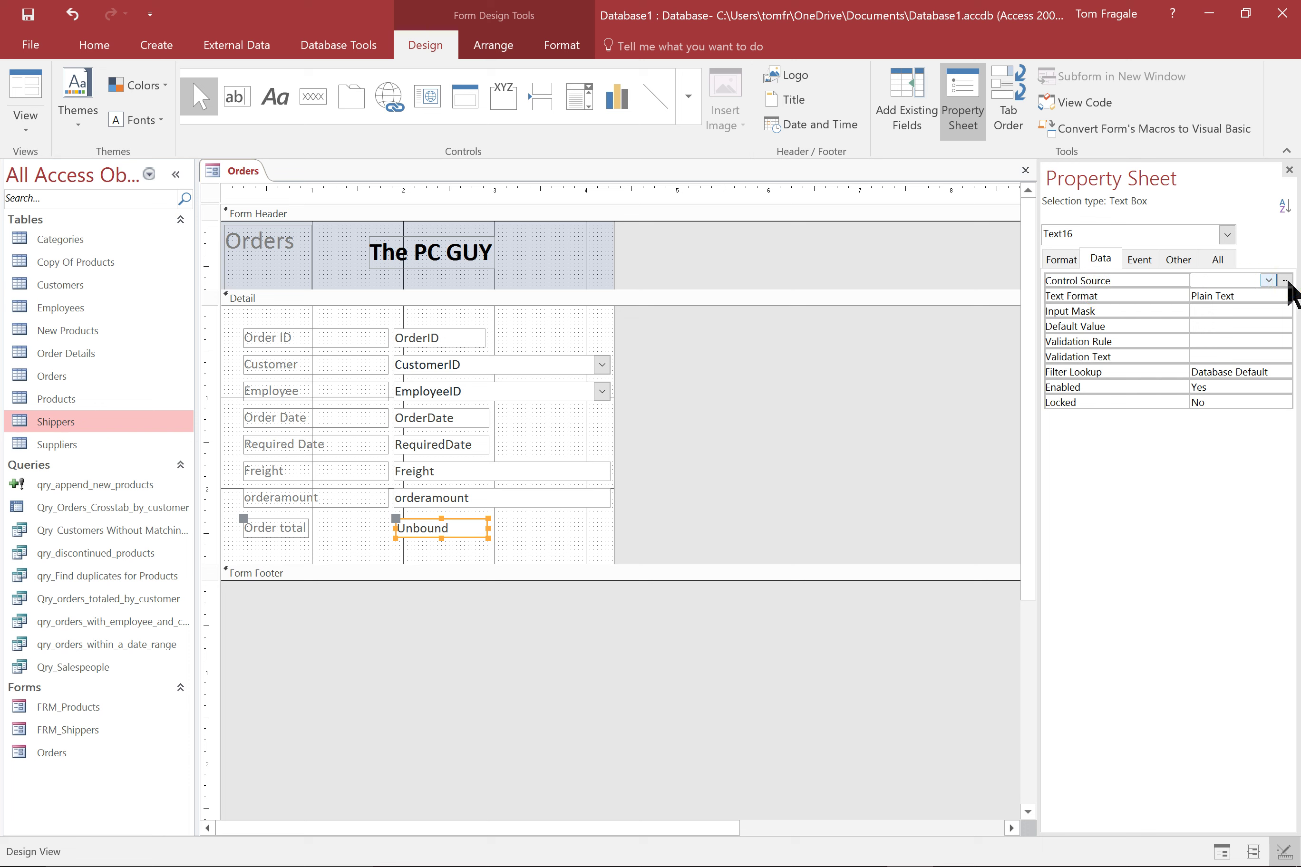
{"action": "left_click", "coordinate": [1286, 281]}
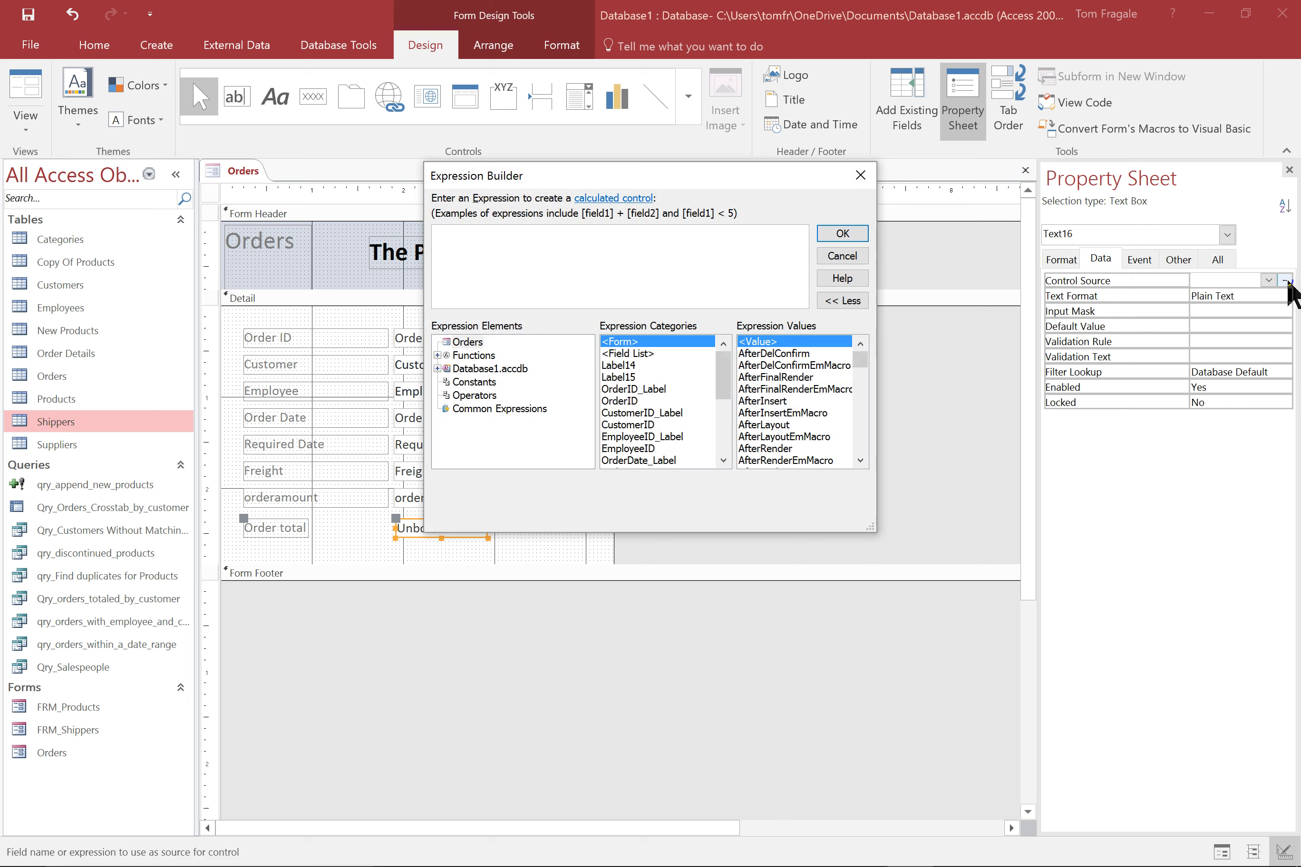
{"action": "left_click", "coordinate": [717, 372]}
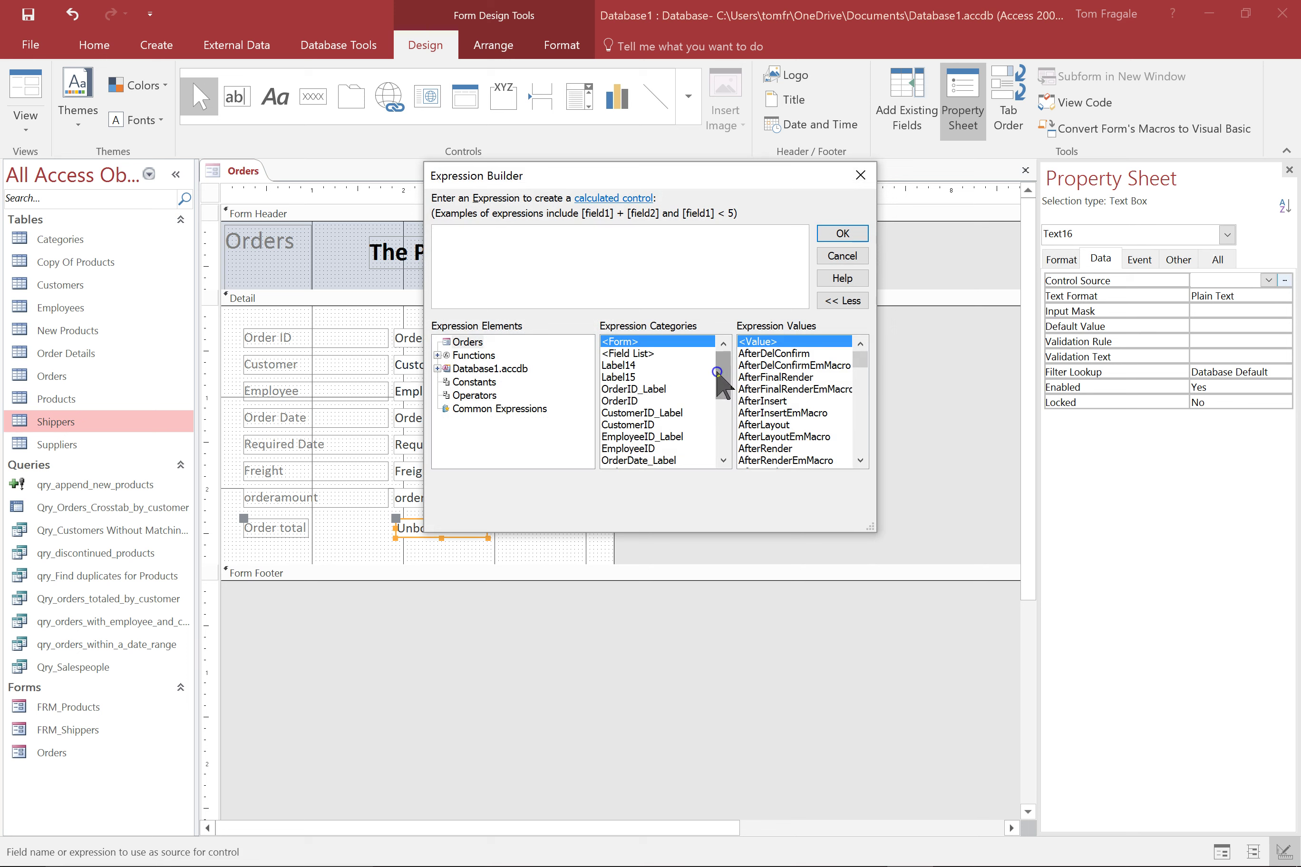
{"action": "left_click_drag", "start_coordinate": [717, 372], "coordinate": [717, 408]}
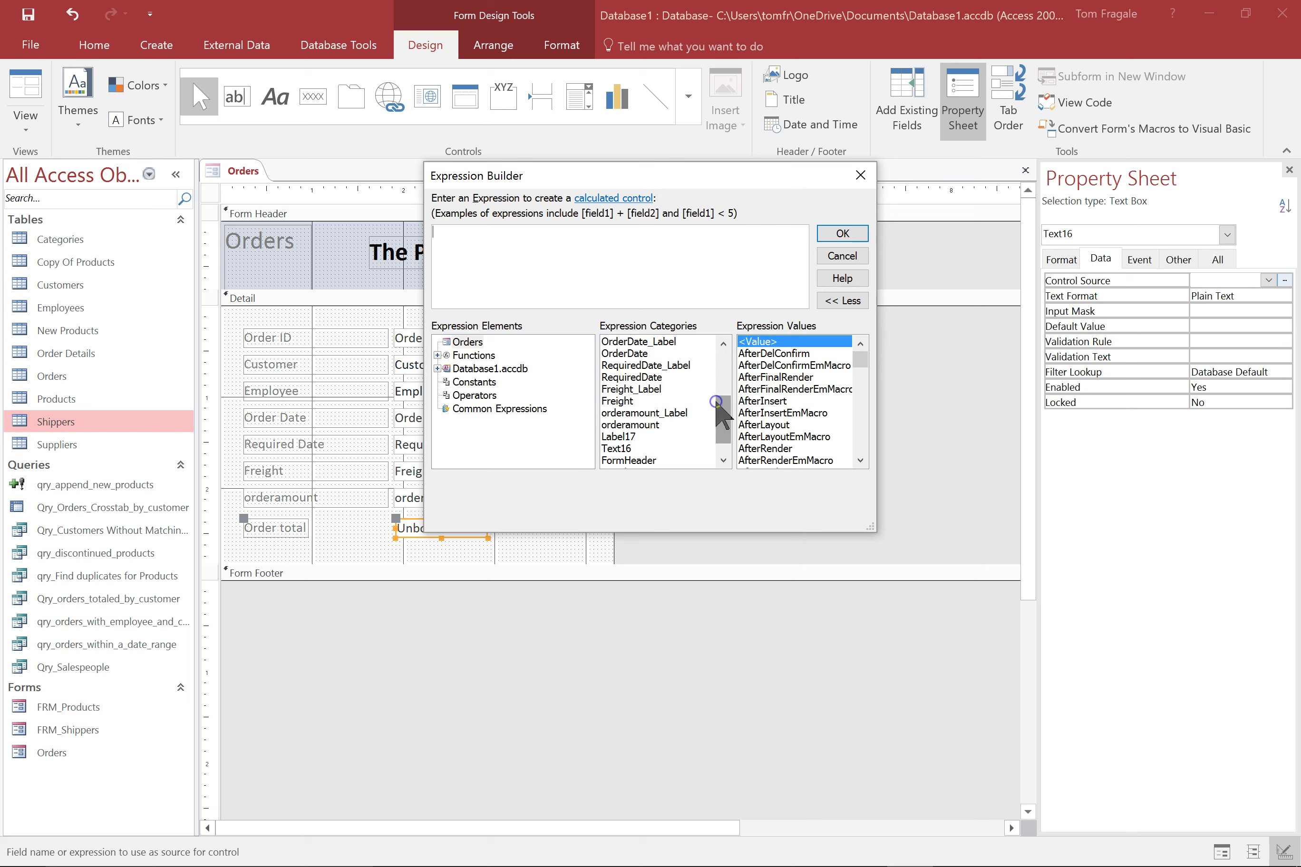
{"action": "double_click", "coordinate": [619, 426]}
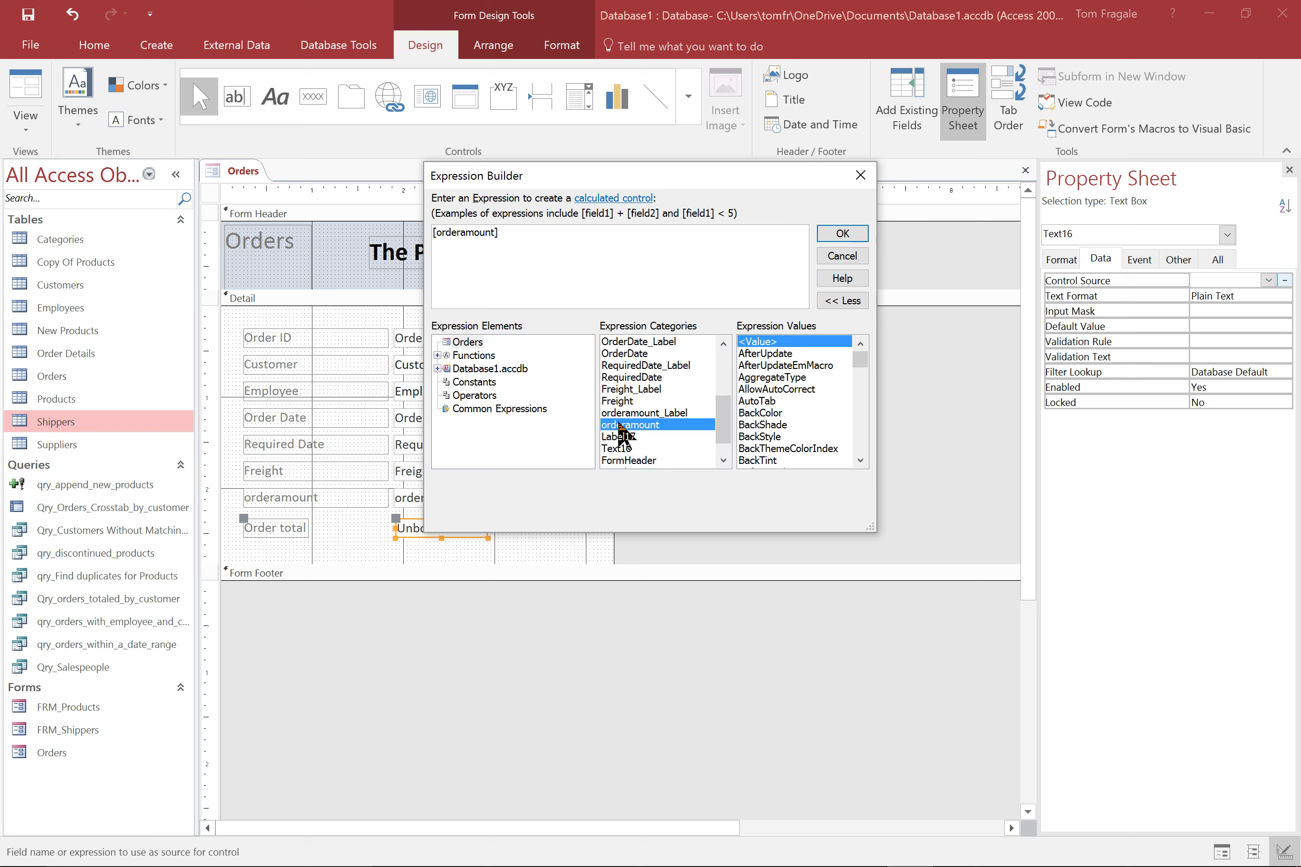
{"action": "type", "text": "+"}
{"action": "double_click", "coordinate": [616, 401]}
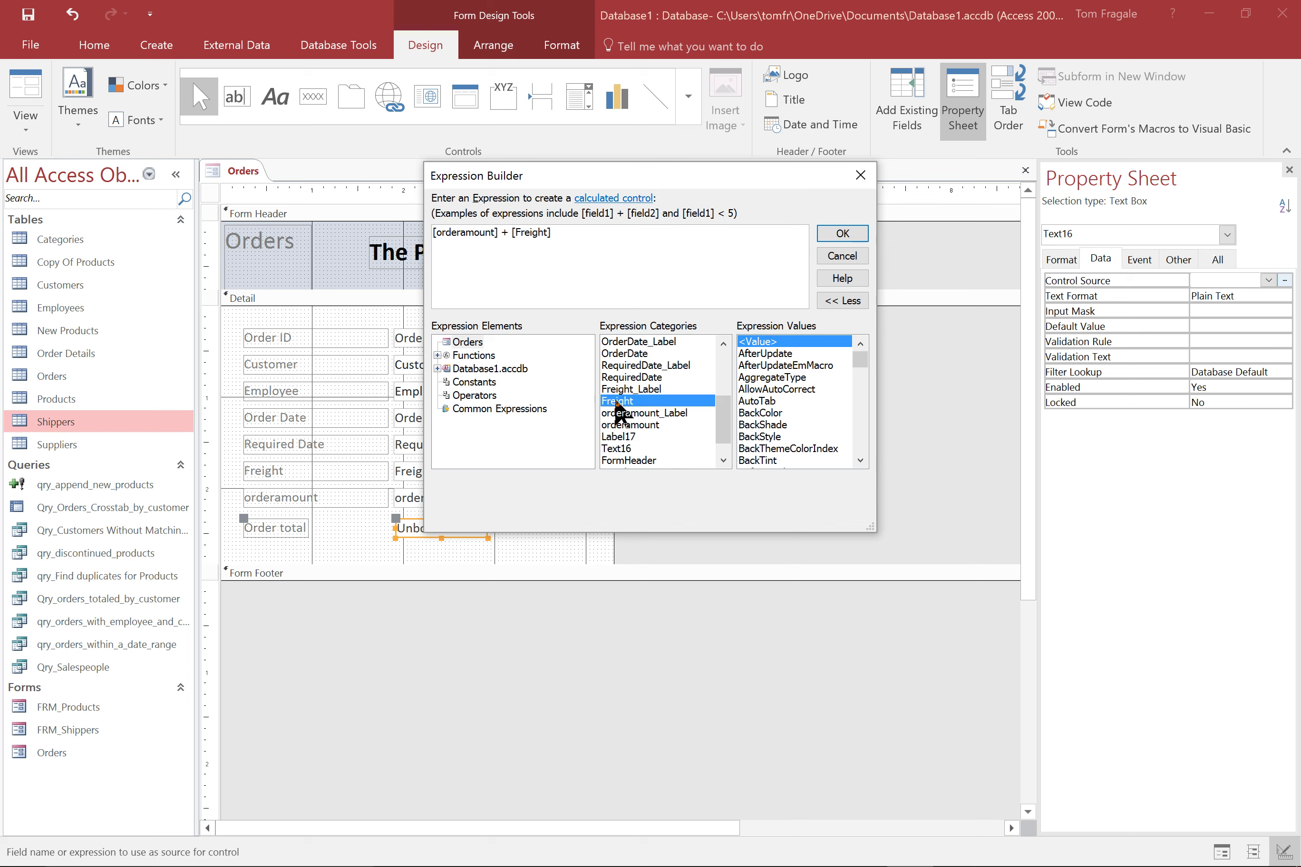
- Expand the Functions group in the Expression Builder to view its categories, and accept the expression for the Order total text box
{"action": "left_click_drag", "start_coordinate": [555, 233], "coordinate": [541, 219]}
{"action": "left_click", "coordinate": [609, 227]}
{"action": "left_click", "coordinate": [614, 231]}
{"action": "left_click", "coordinate": [560, 317]}
{"action": "left_click", "coordinate": [477, 345]}
{"action": "left_click", "coordinate": [438, 356]}
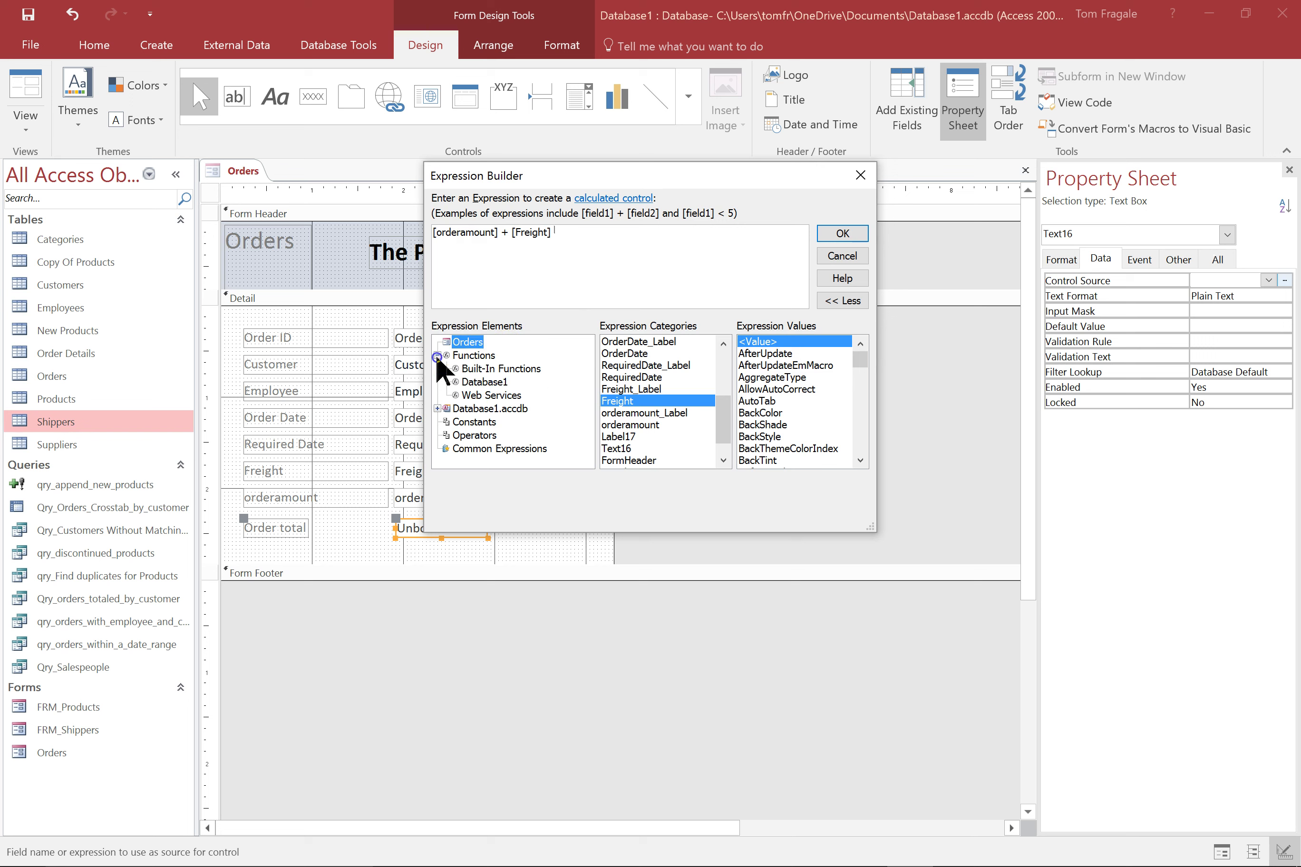
{"action": "left_click", "coordinate": [662, 300]}
{"action": "left_click", "coordinate": [922, 239]}
{"action": "left_click", "coordinate": [846, 235]}
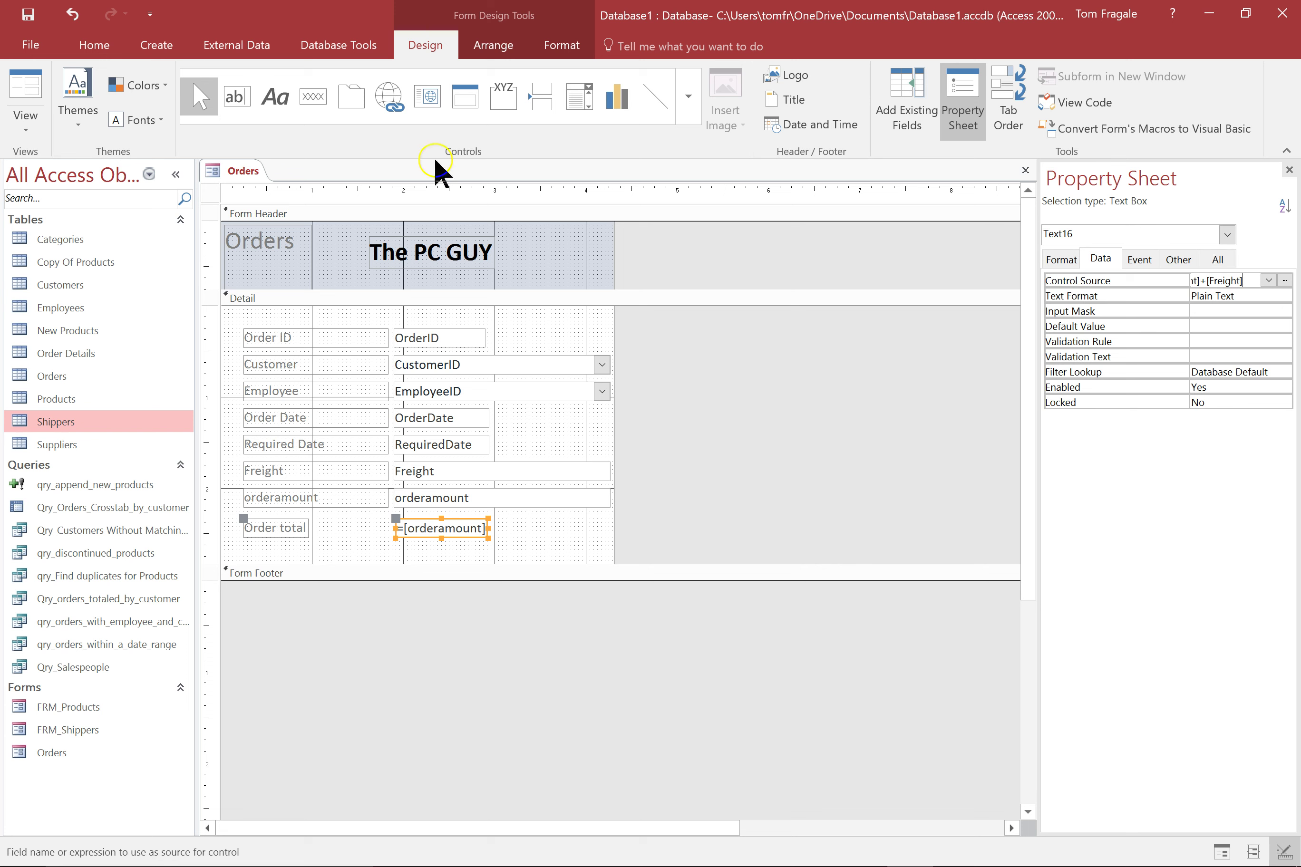
- Save the Orders form and switch it to Form View
{"action": "left_click", "coordinate": [29, 14]}
{"action": "right_click", "coordinate": [237, 168]}
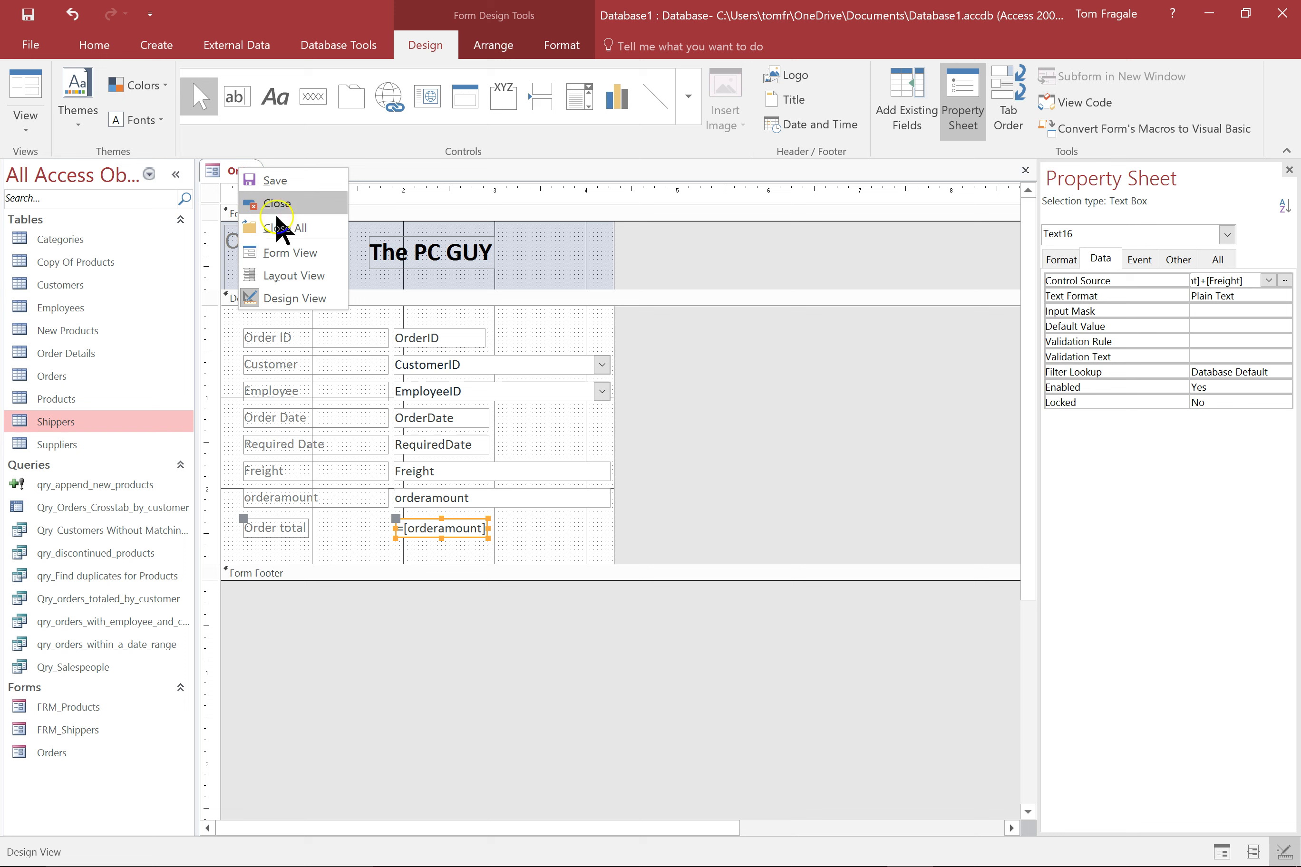
{"action": "left_click", "coordinate": [288, 256]}
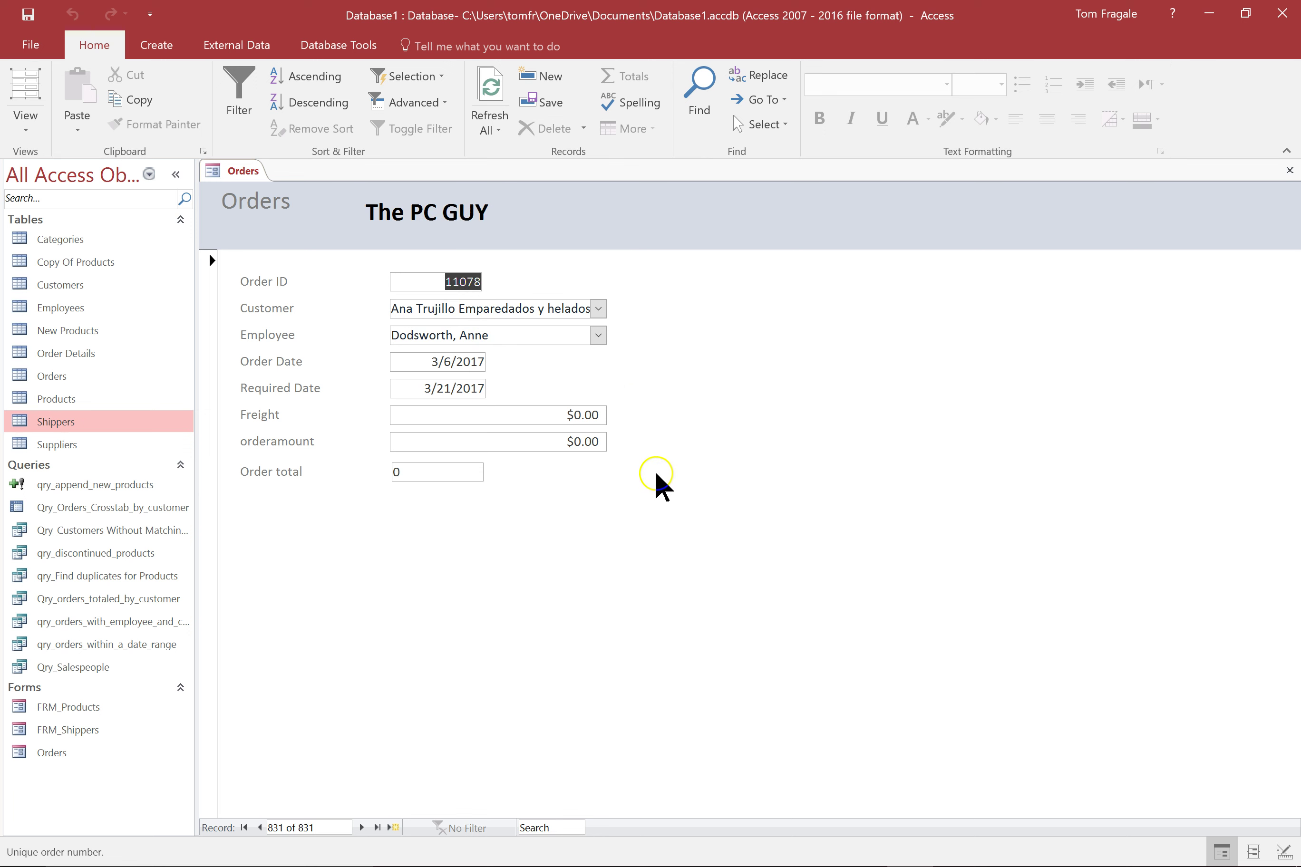
- Set the displayed order's Freight to 12 and its orderamount to 152 to test the Order total calculation
{"action": "left_click_drag", "start_coordinate": [552, 415], "coordinate": [686, 408]}
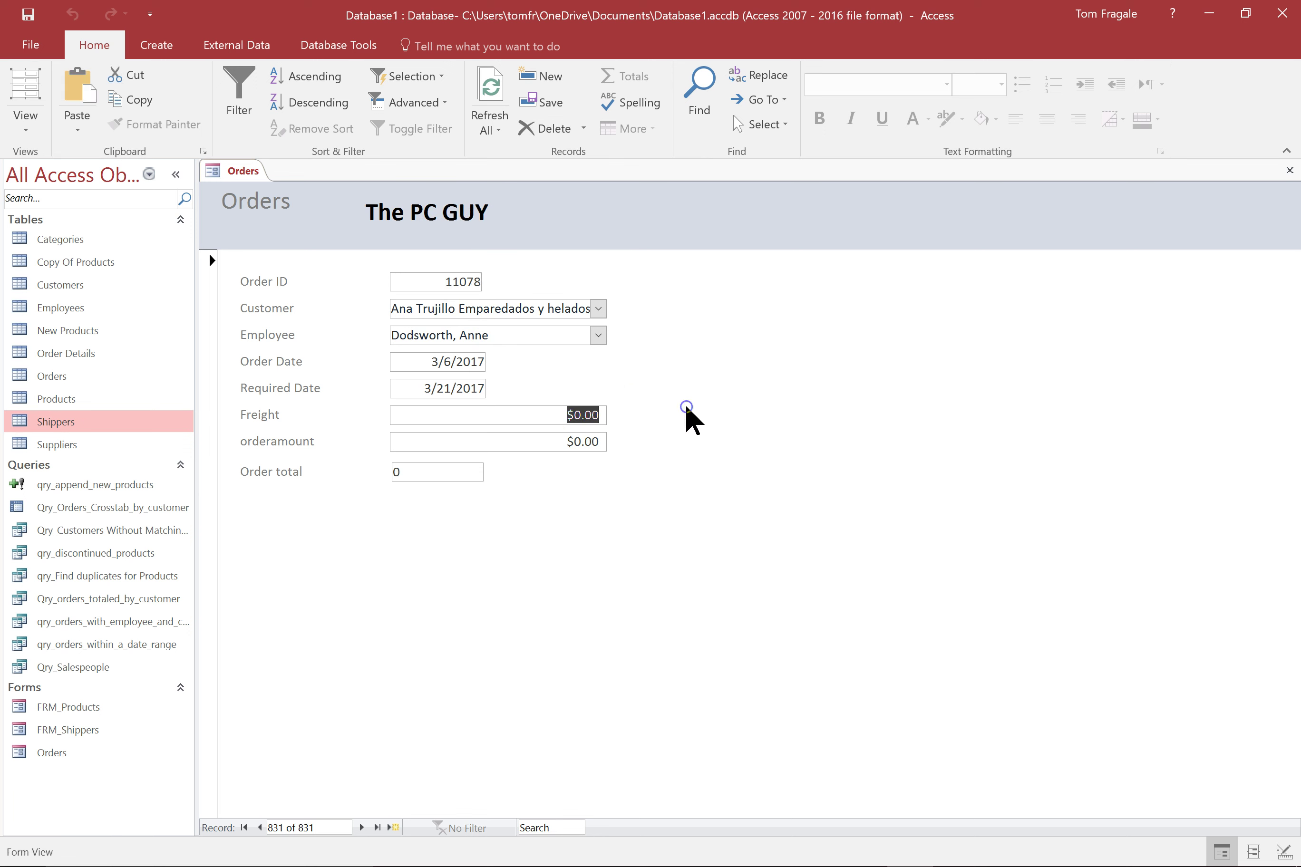
{"action": "type", "text": "12"}
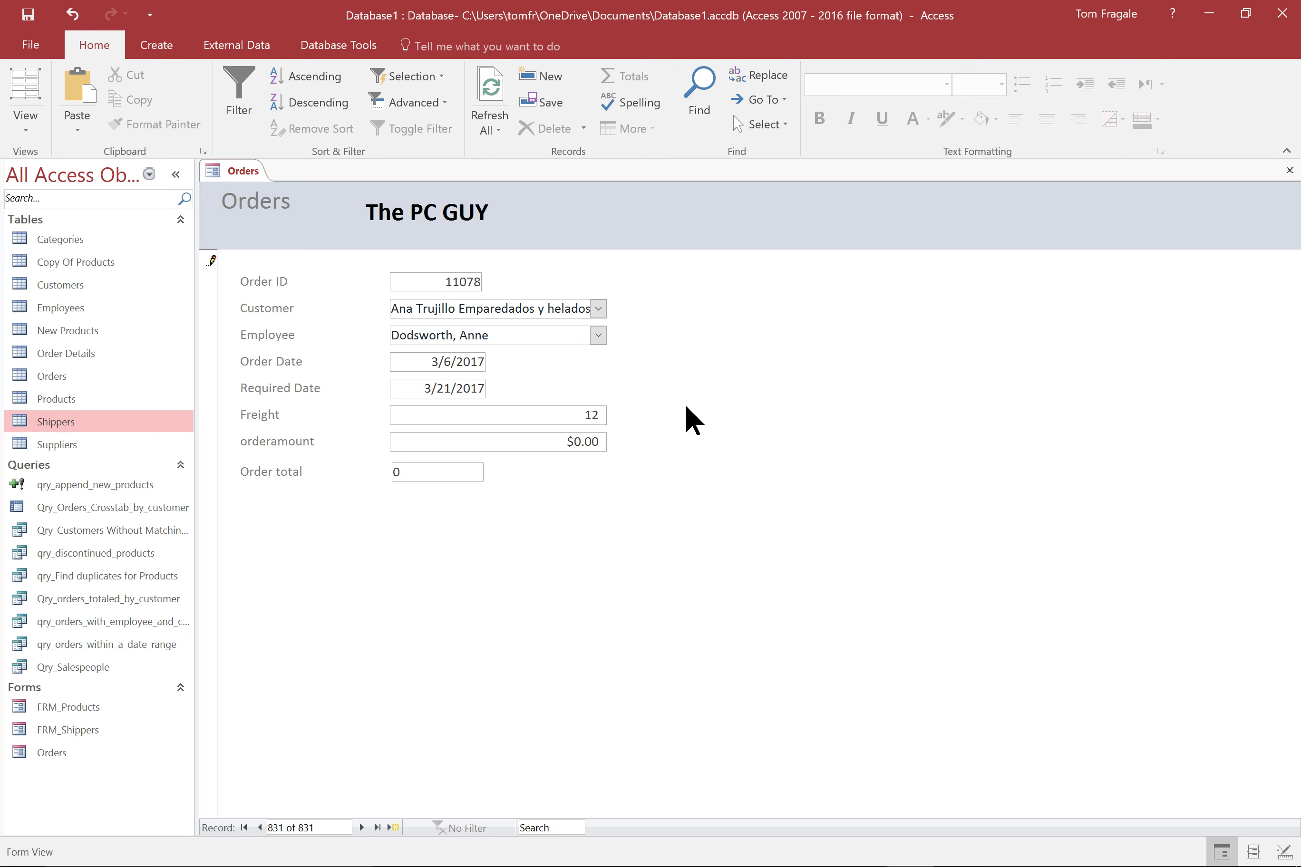
{"action": "key", "text": "Tab"}
{"action": "type", "text": "152"}
{"action": "key", "text": "Tab"}
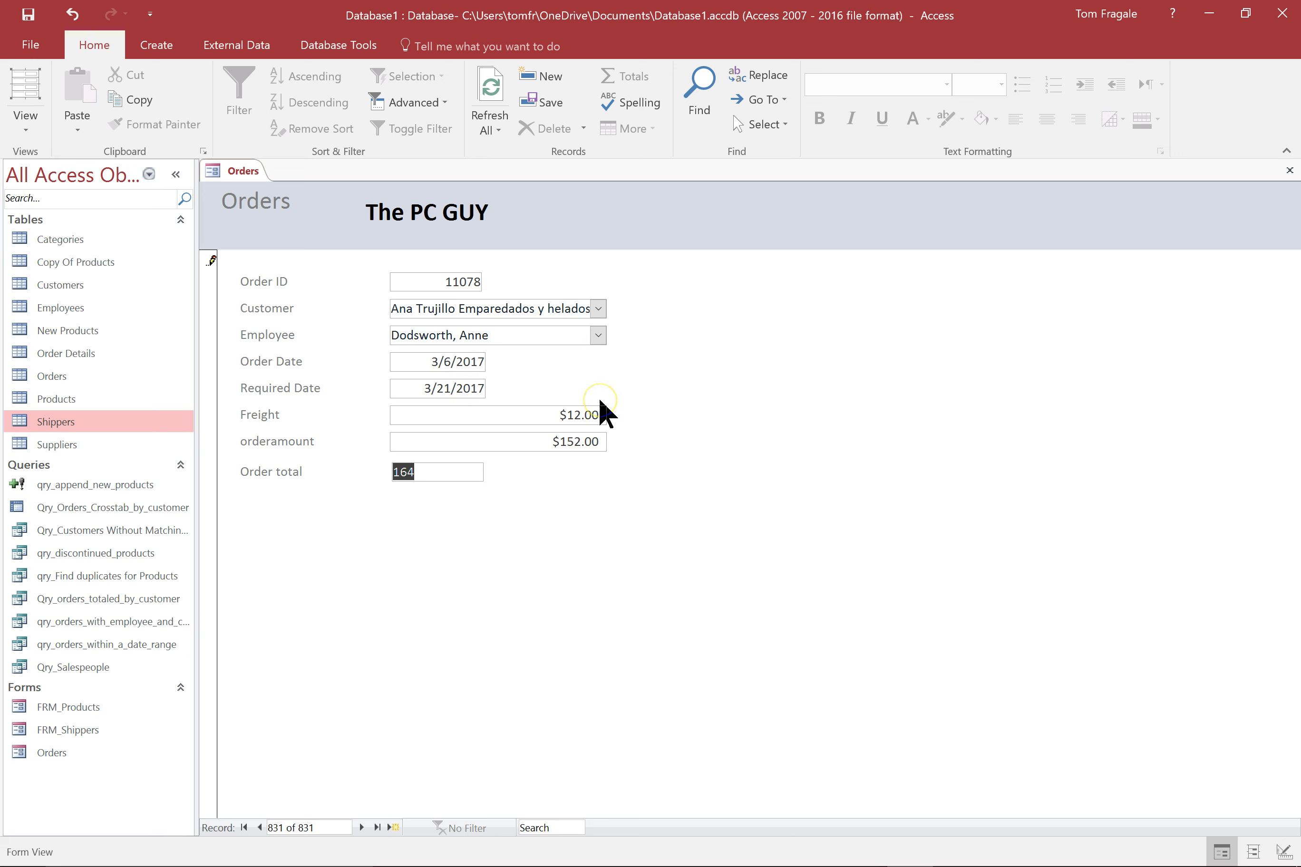
- Return the form to Design View and set the default value of the OrderDate field to =date()
{"action": "right_click", "coordinate": [245, 165]}
{"action": "left_click", "coordinate": [281, 301]}
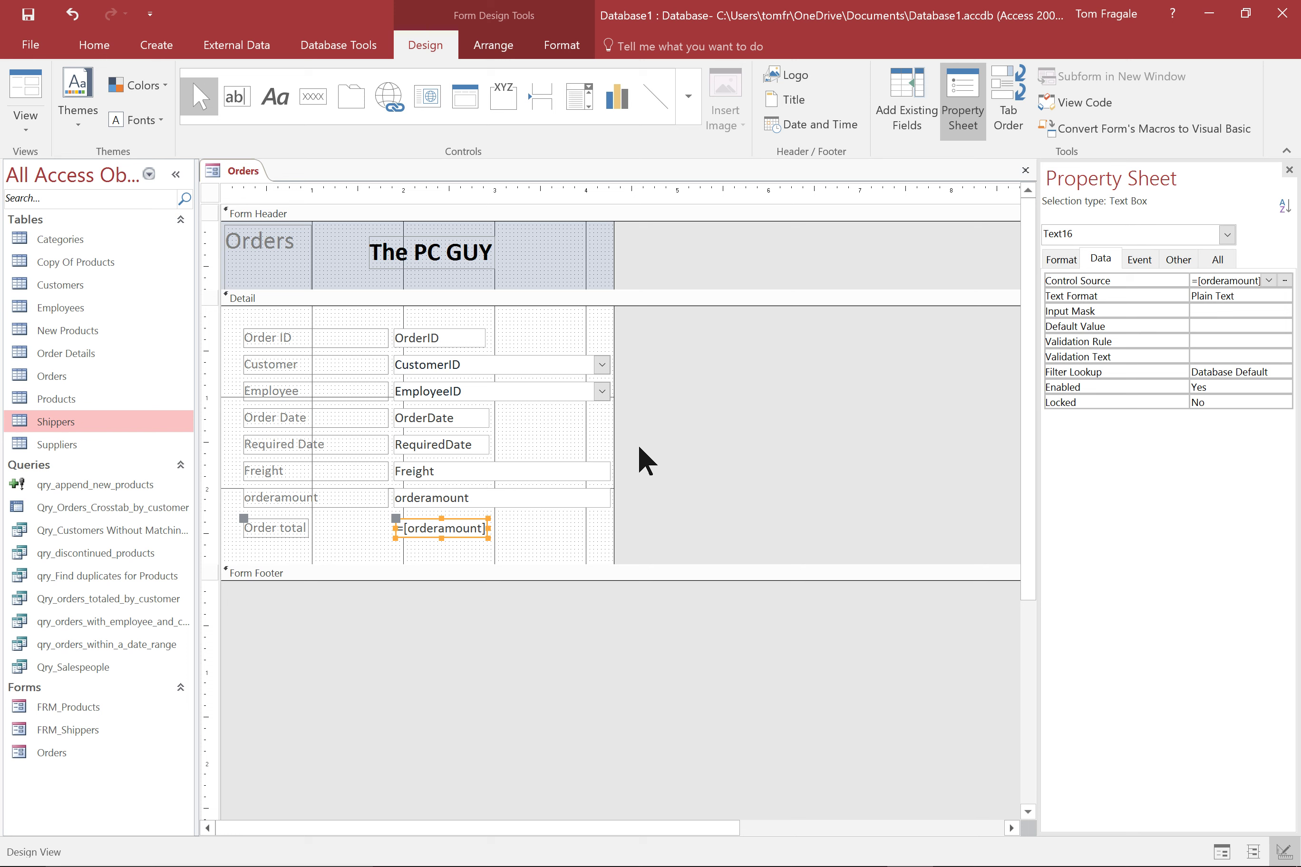
{"action": "left_click", "coordinate": [653, 380]}
{"action": "left_click", "coordinate": [449, 427]}
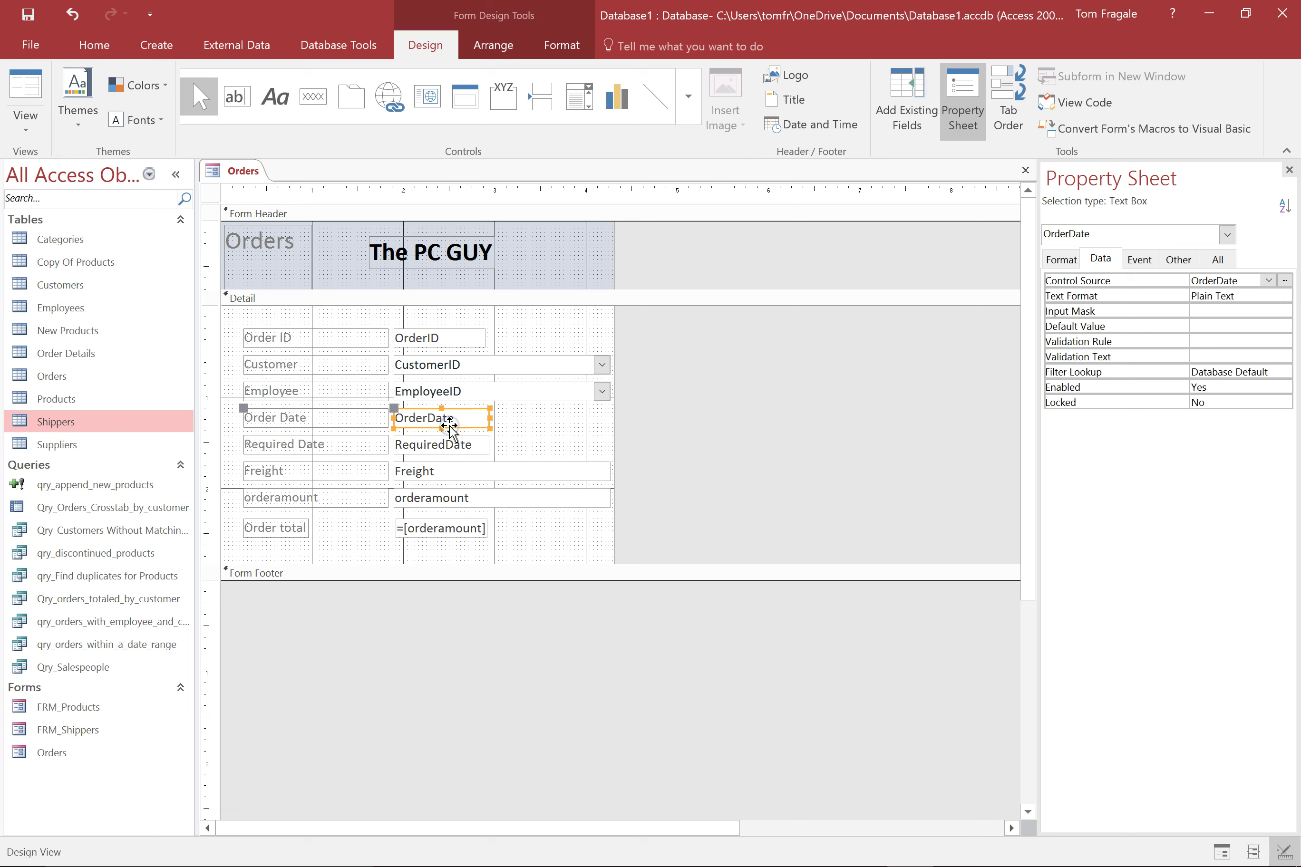
{"action": "left_click", "coordinate": [1280, 229]}
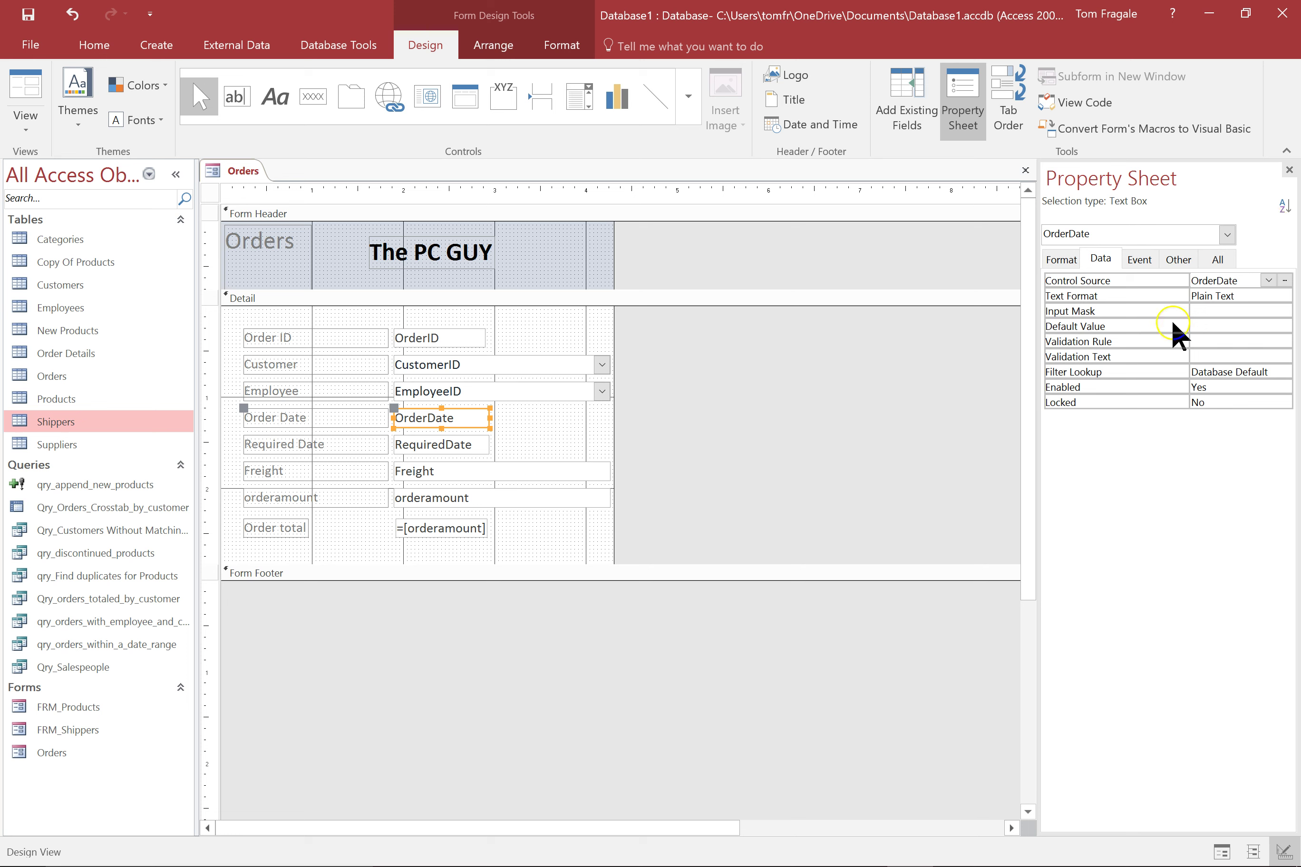
{"action": "left_click", "coordinate": [1098, 256]}
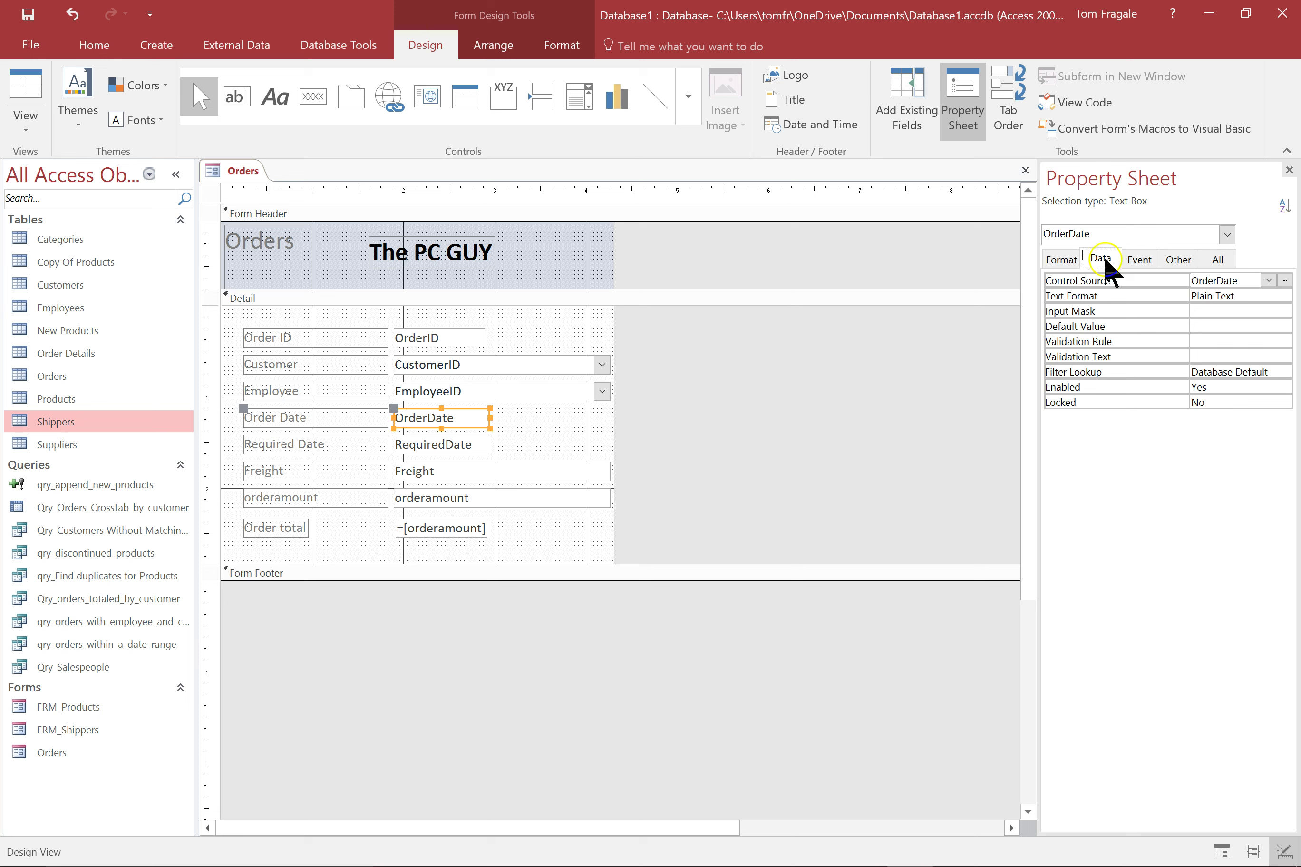
{"action": "left_click", "coordinate": [1208, 329]}
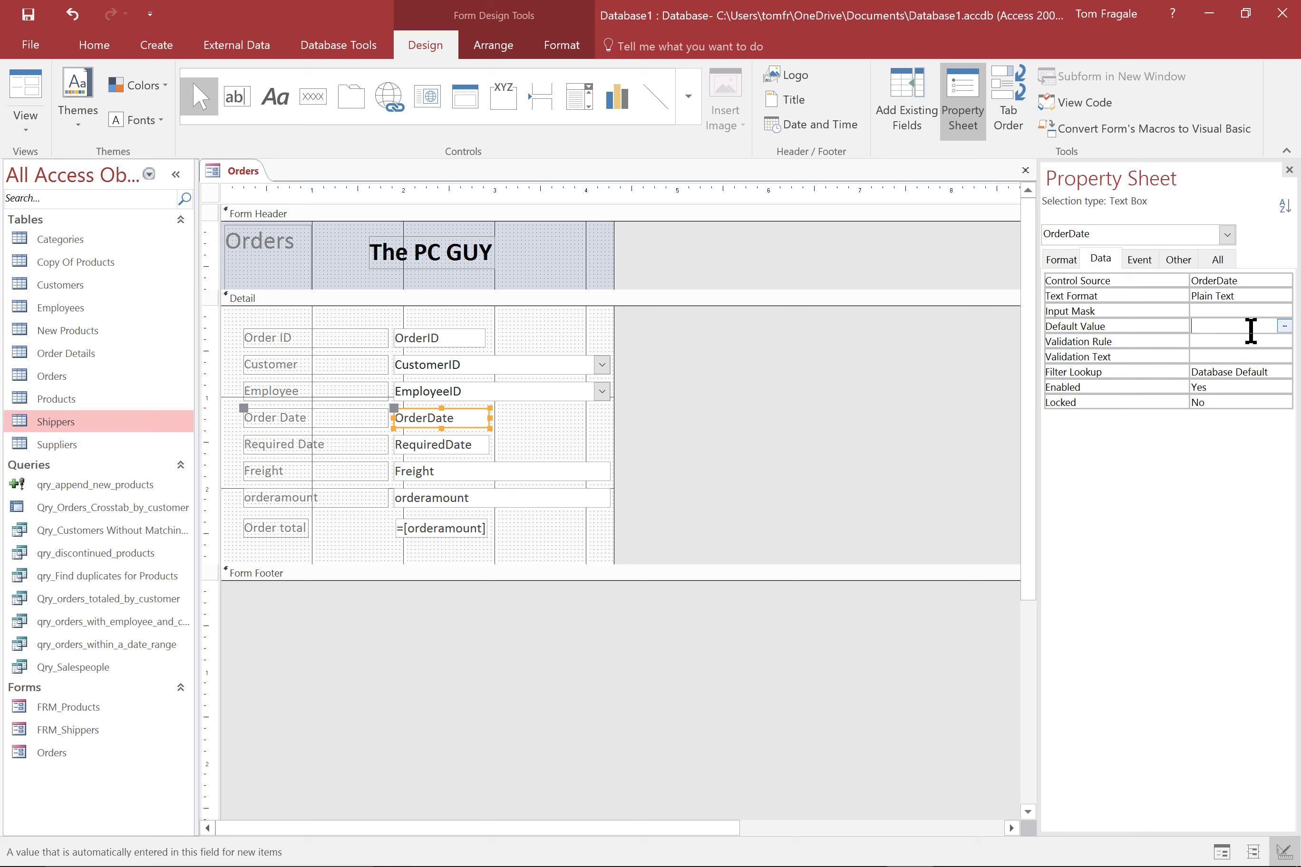
{"action": "type", "text": "=date()"}
{"action": "left_click", "coordinate": [1237, 329]}
- Set the default value of the RequiredDate field to =date()+14
{"action": "left_click", "coordinate": [448, 451]}
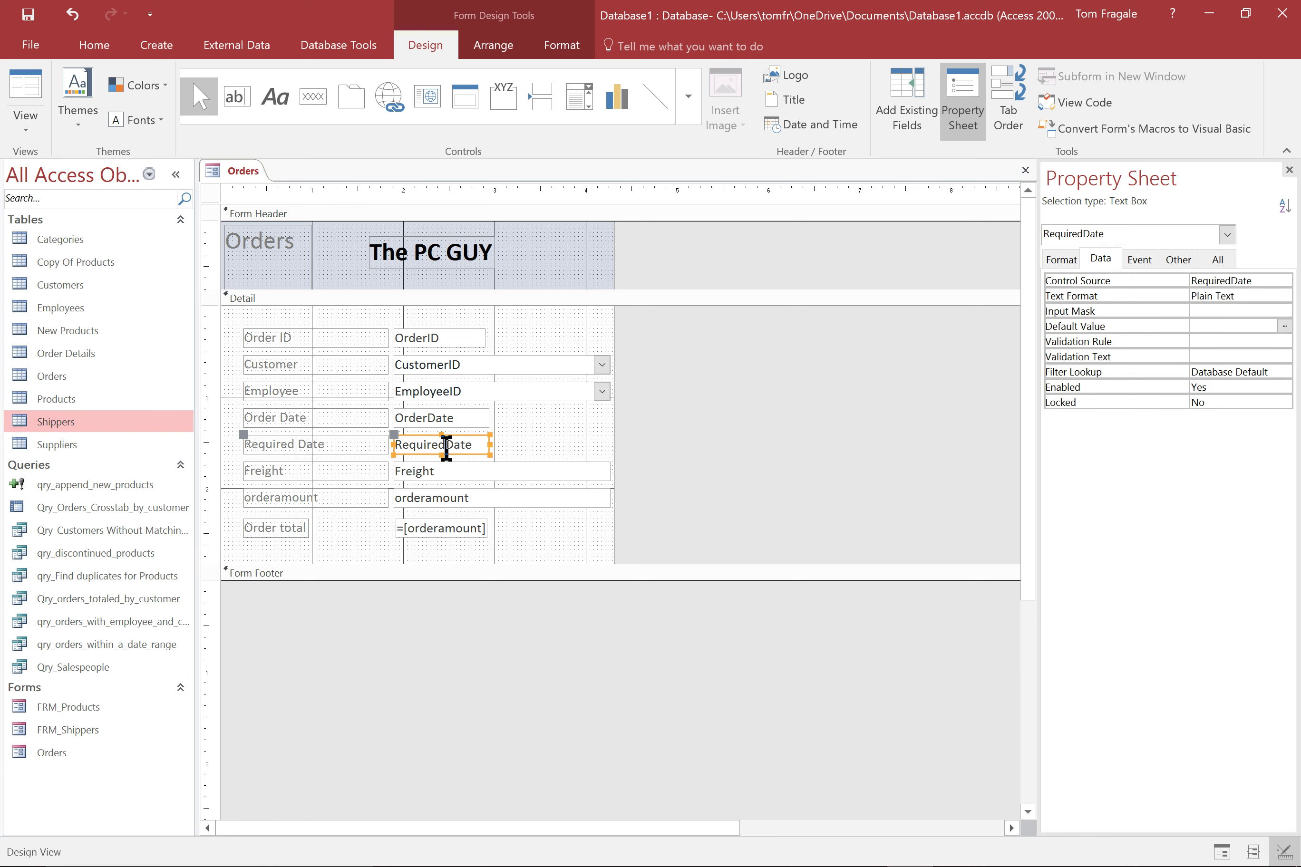
{"action": "left_click", "coordinate": [1221, 323]}
{"action": "type", "text": "=date()"}
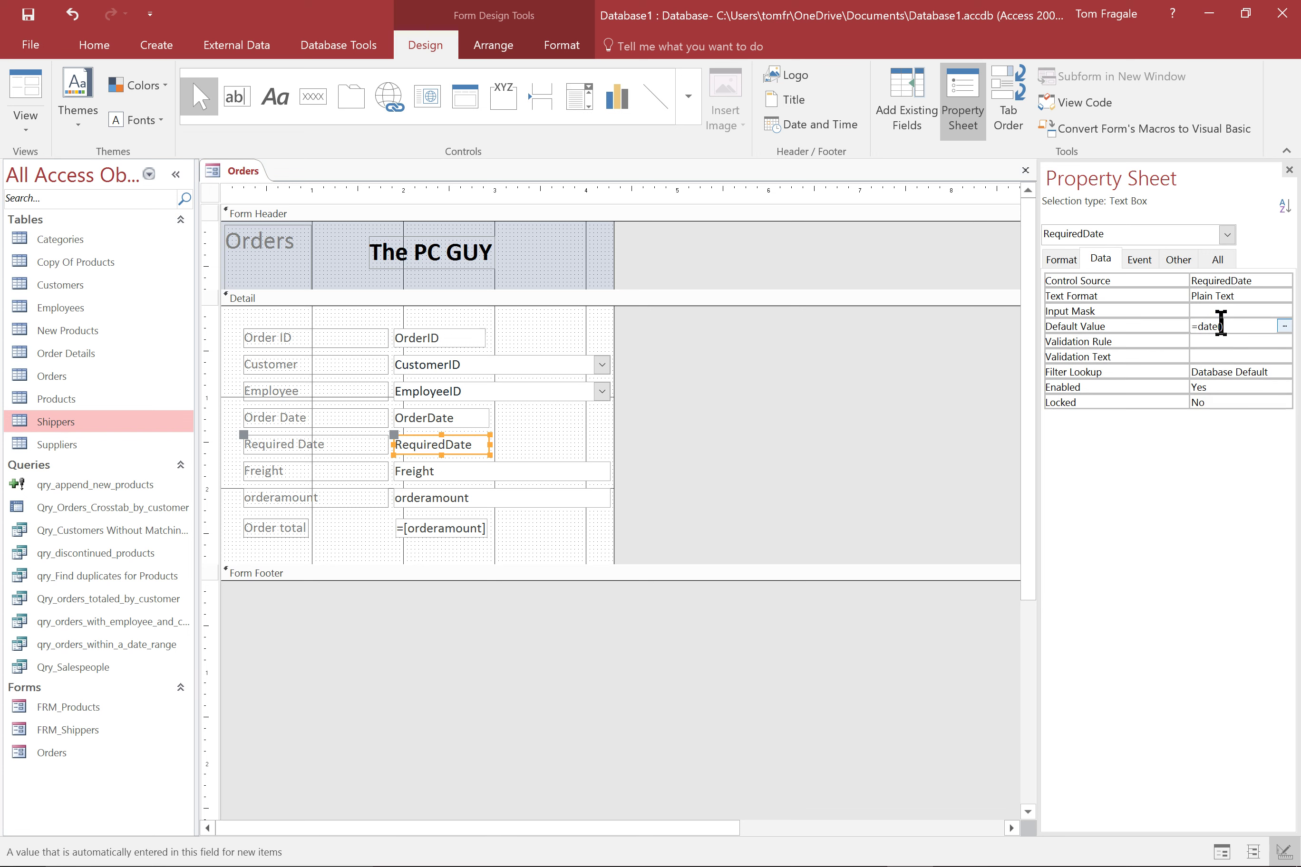
{"action": "type", "text": "+14"}
{"action": "left_click", "coordinate": [1247, 374]}
{"action": "left_click", "coordinate": [1281, 337]}
{"action": "left_click", "coordinate": [537, 456]}
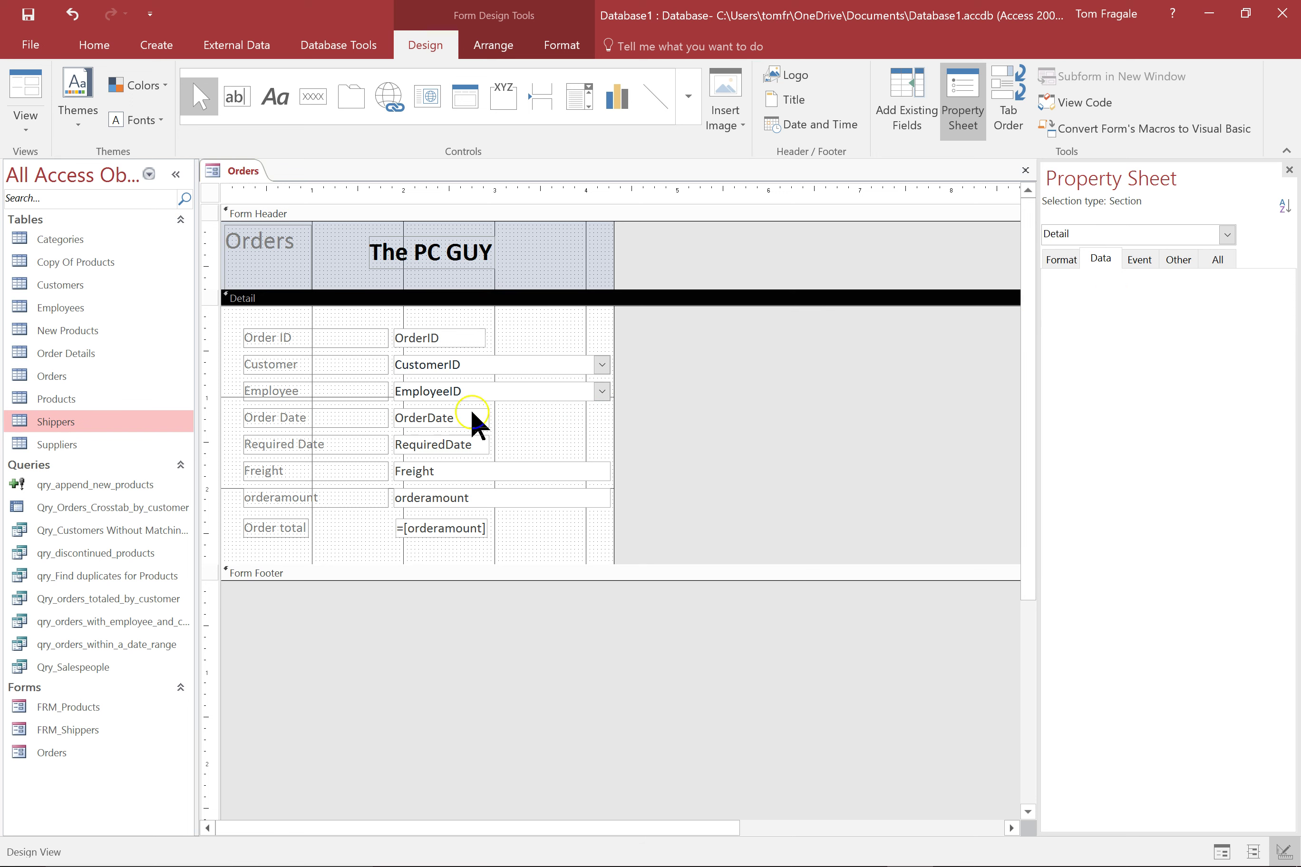
- Switch to Form View and start a new order record to check the default order and required dates
{"action": "right_click", "coordinate": [219, 172]}
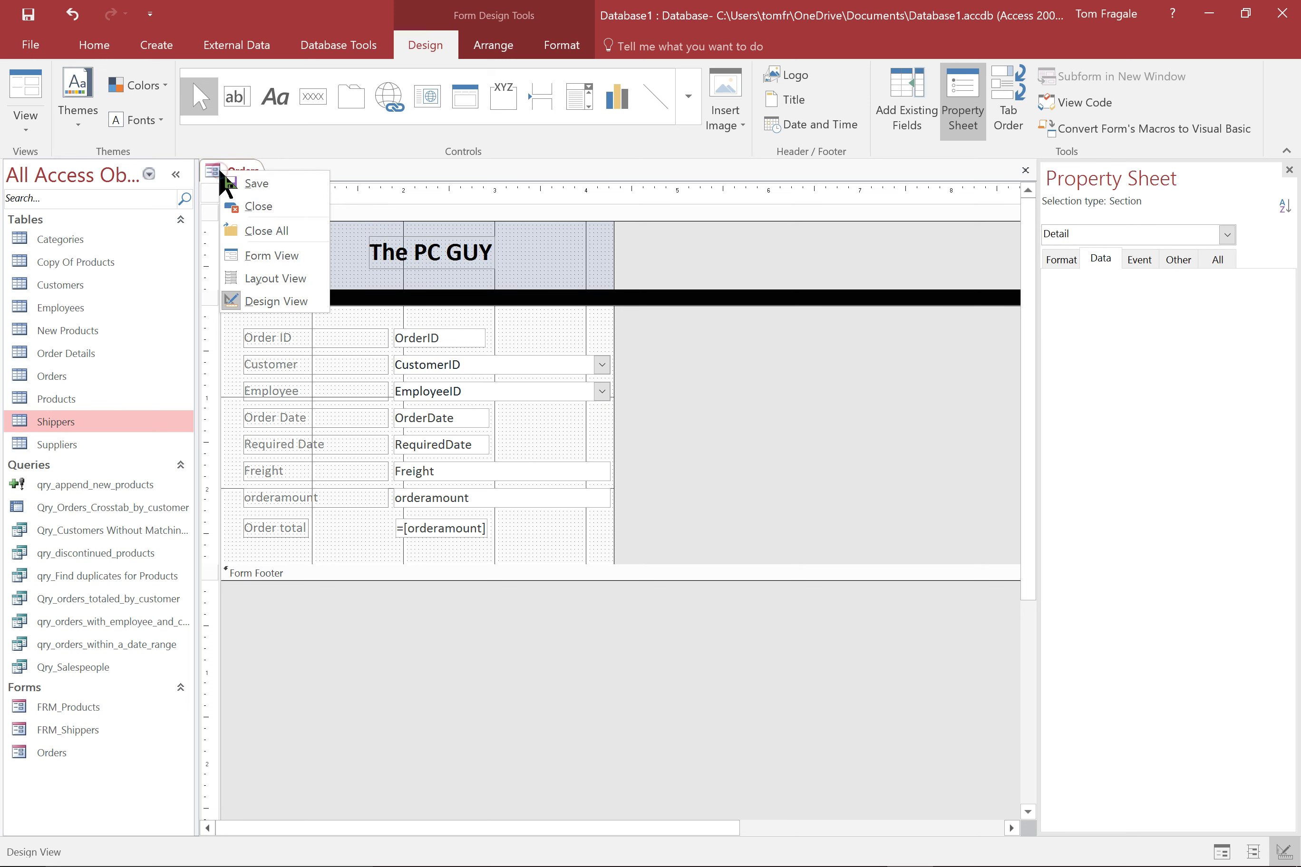
{"action": "left_click", "coordinate": [285, 256]}
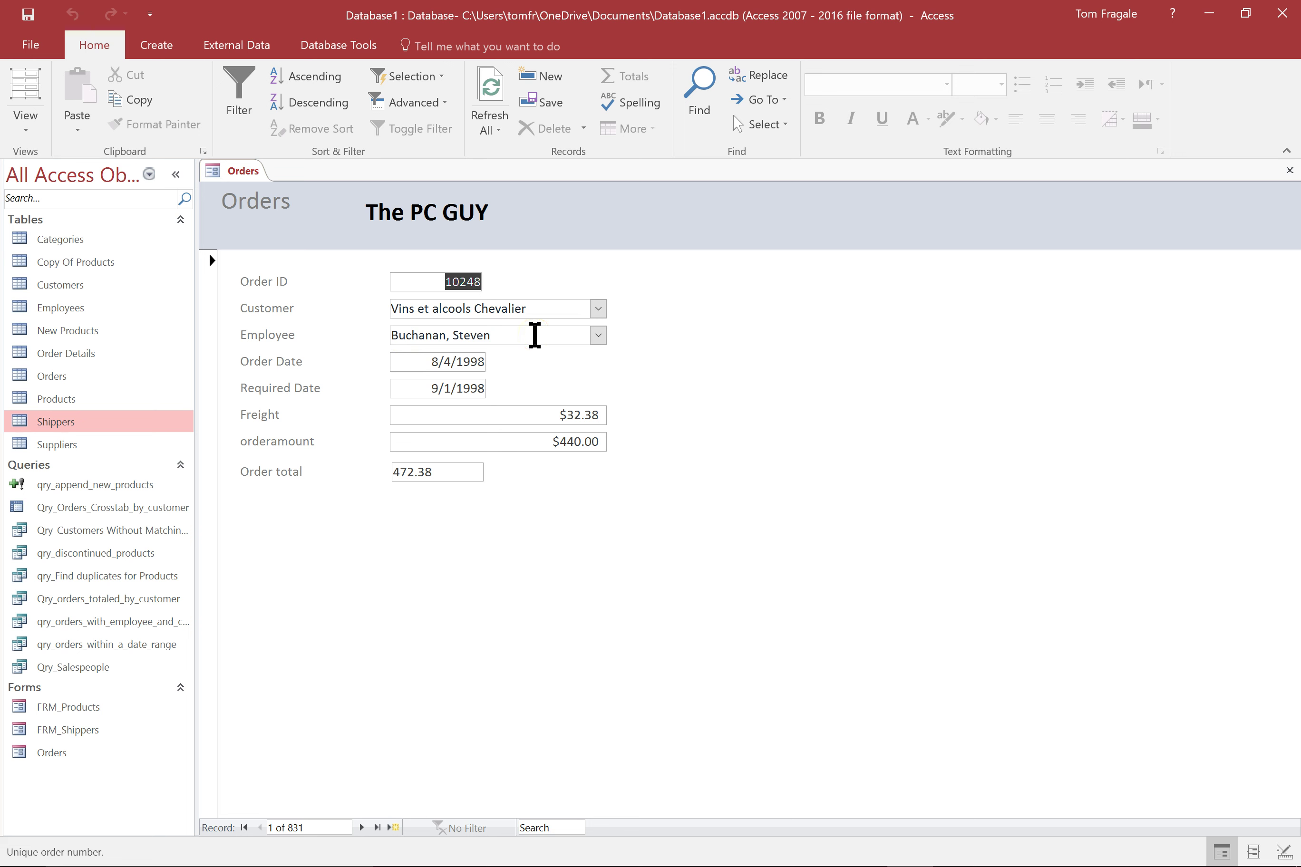
{"action": "left_click", "coordinate": [541, 73]}
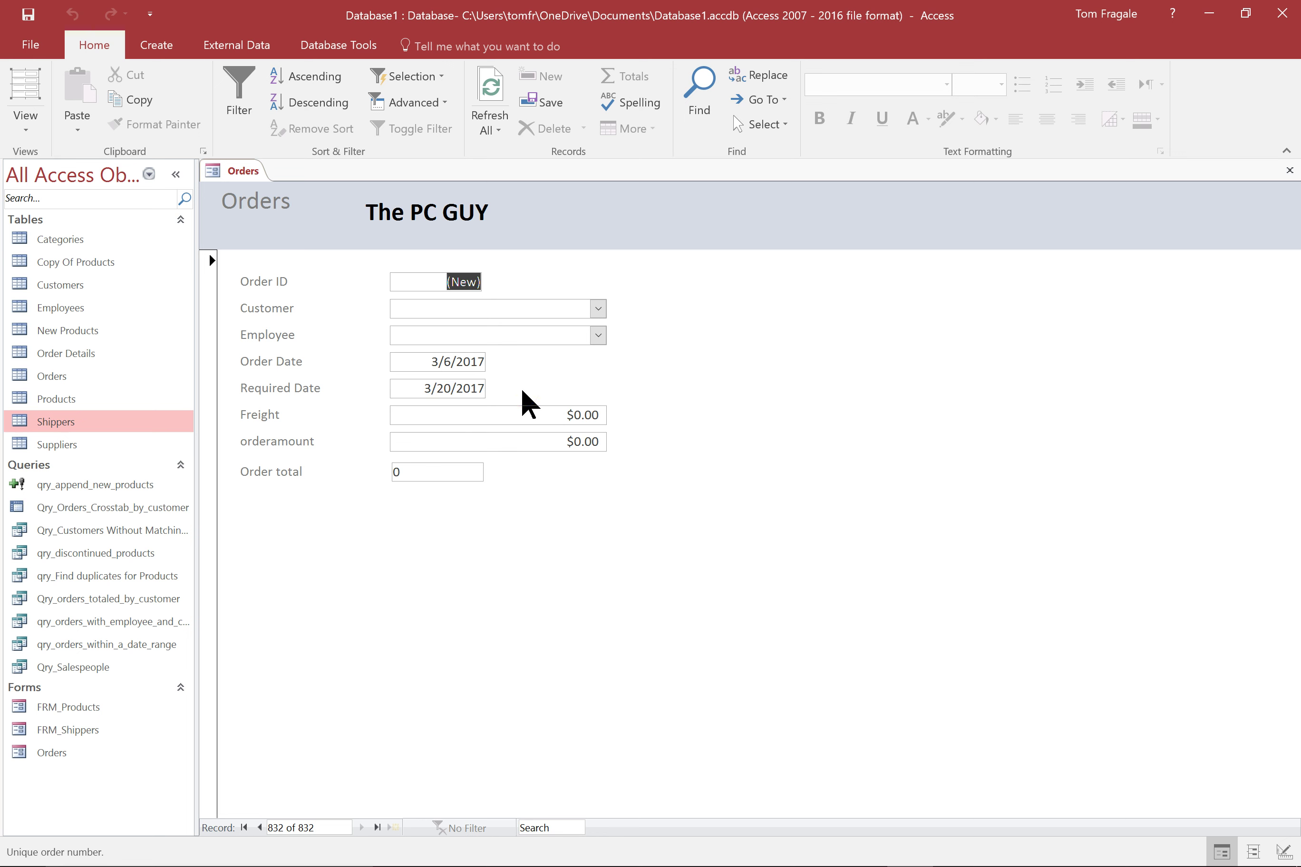
{"action": "left_click", "coordinate": [465, 353]}
{"action": "left_click", "coordinate": [464, 361]}
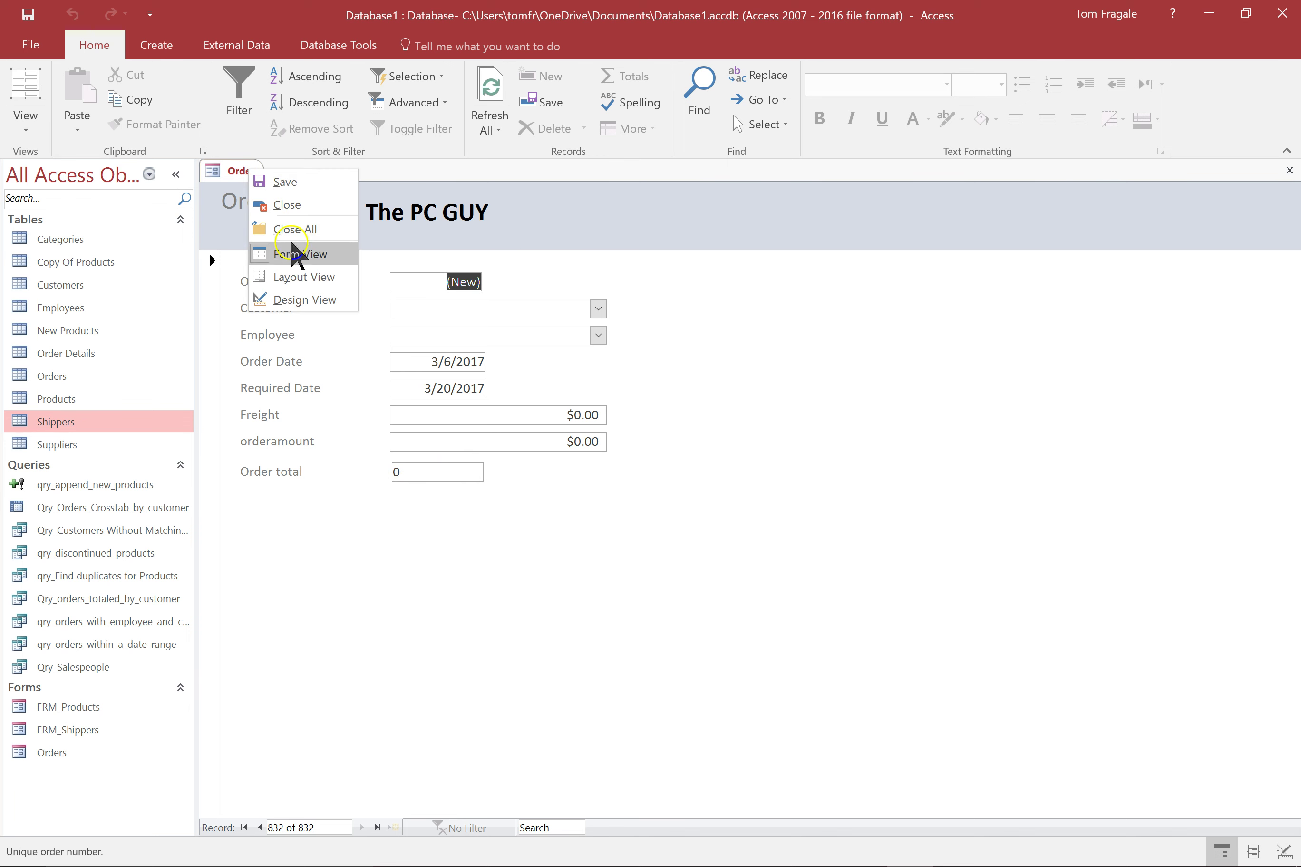
- Return to Design View and set the OrderDate field's Locked property to Yes
{"action": "left_click", "coordinate": [292, 300]}
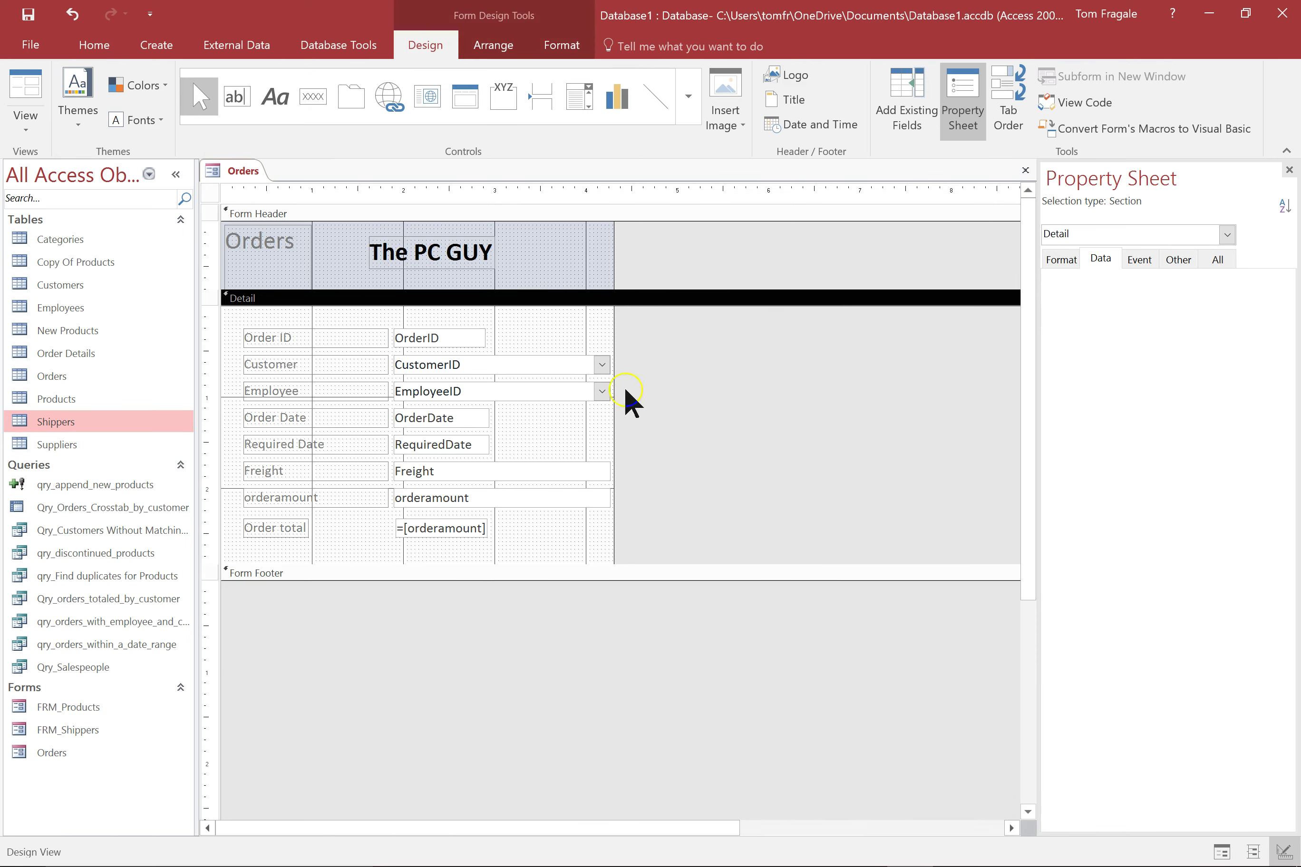
{"action": "left_click", "coordinate": [475, 420]}
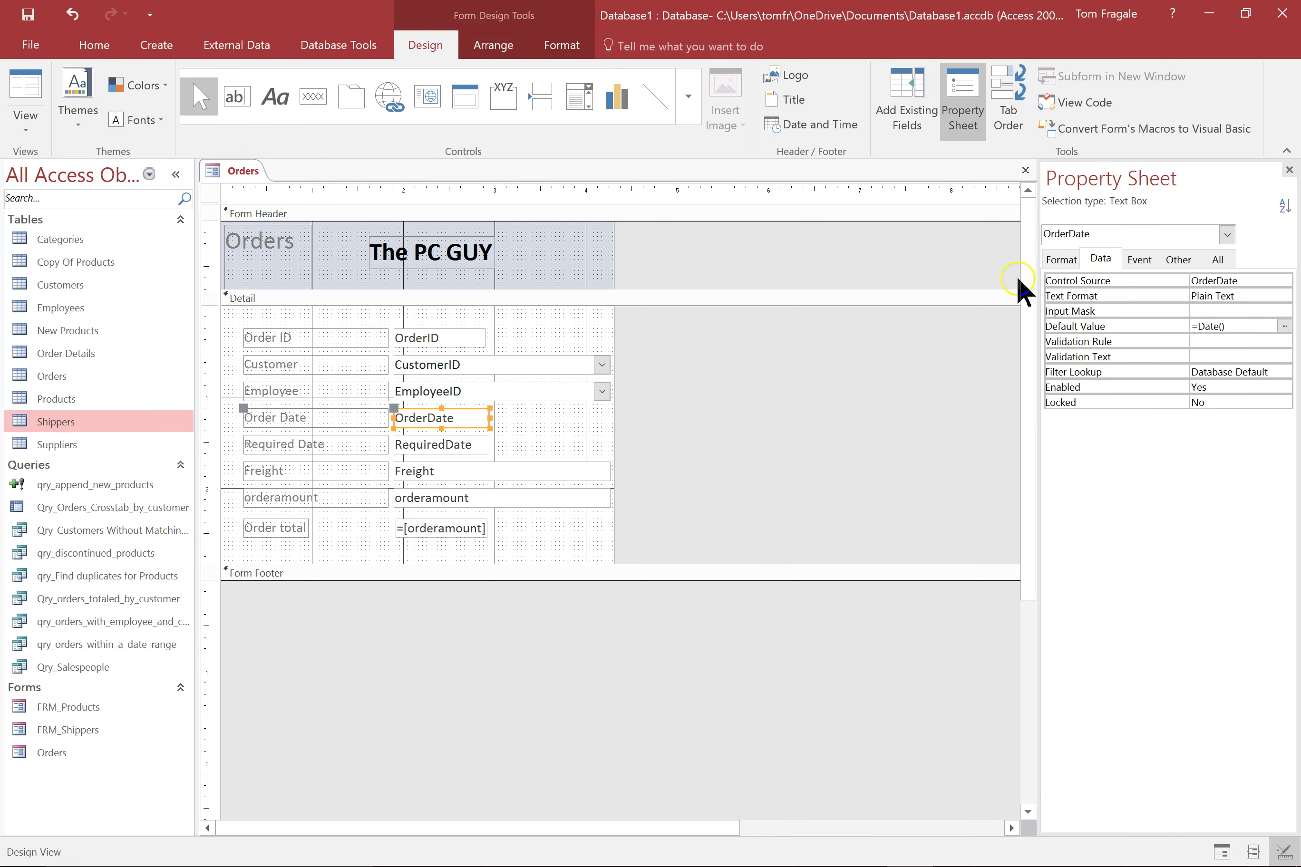
{"action": "left_click", "coordinate": [1103, 261]}
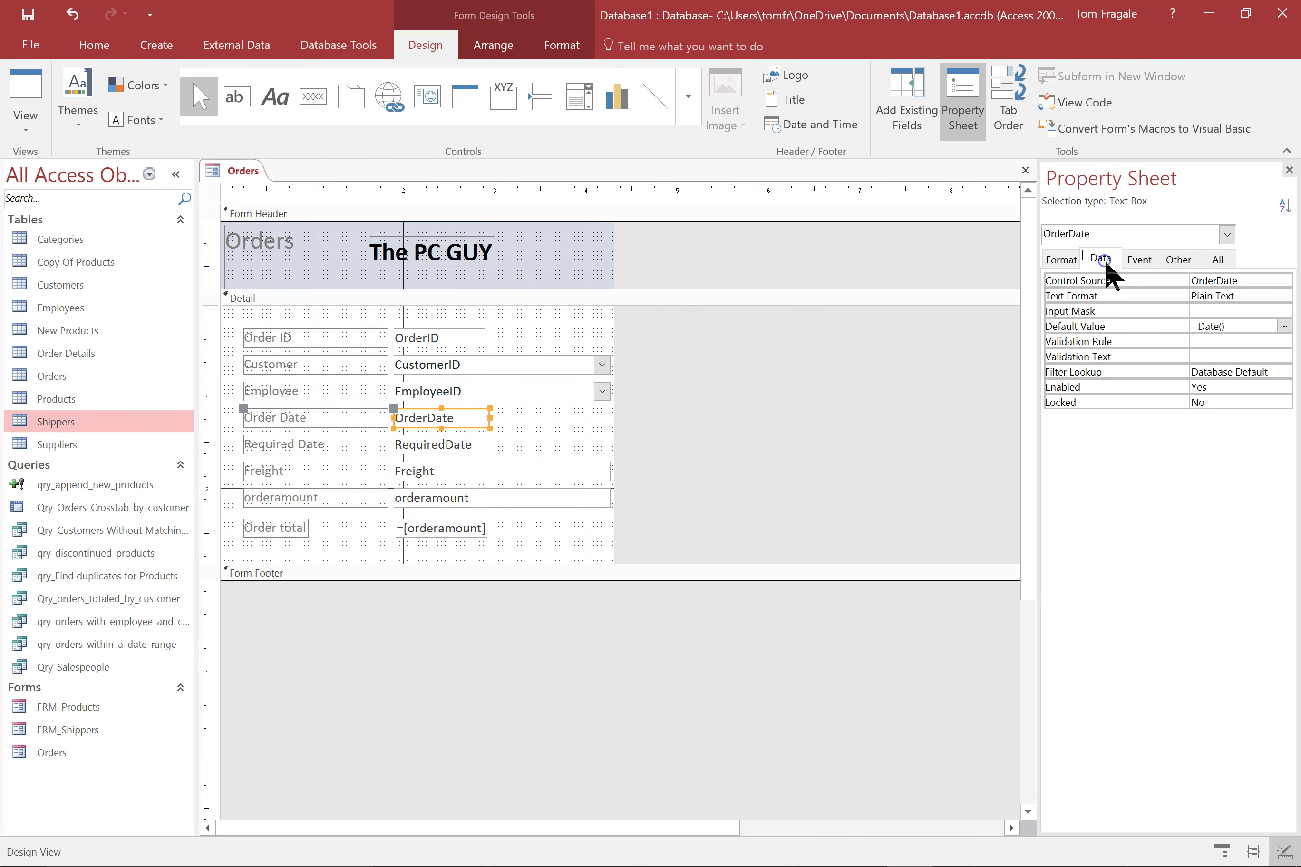
{"action": "double_click", "coordinate": [1231, 401]}
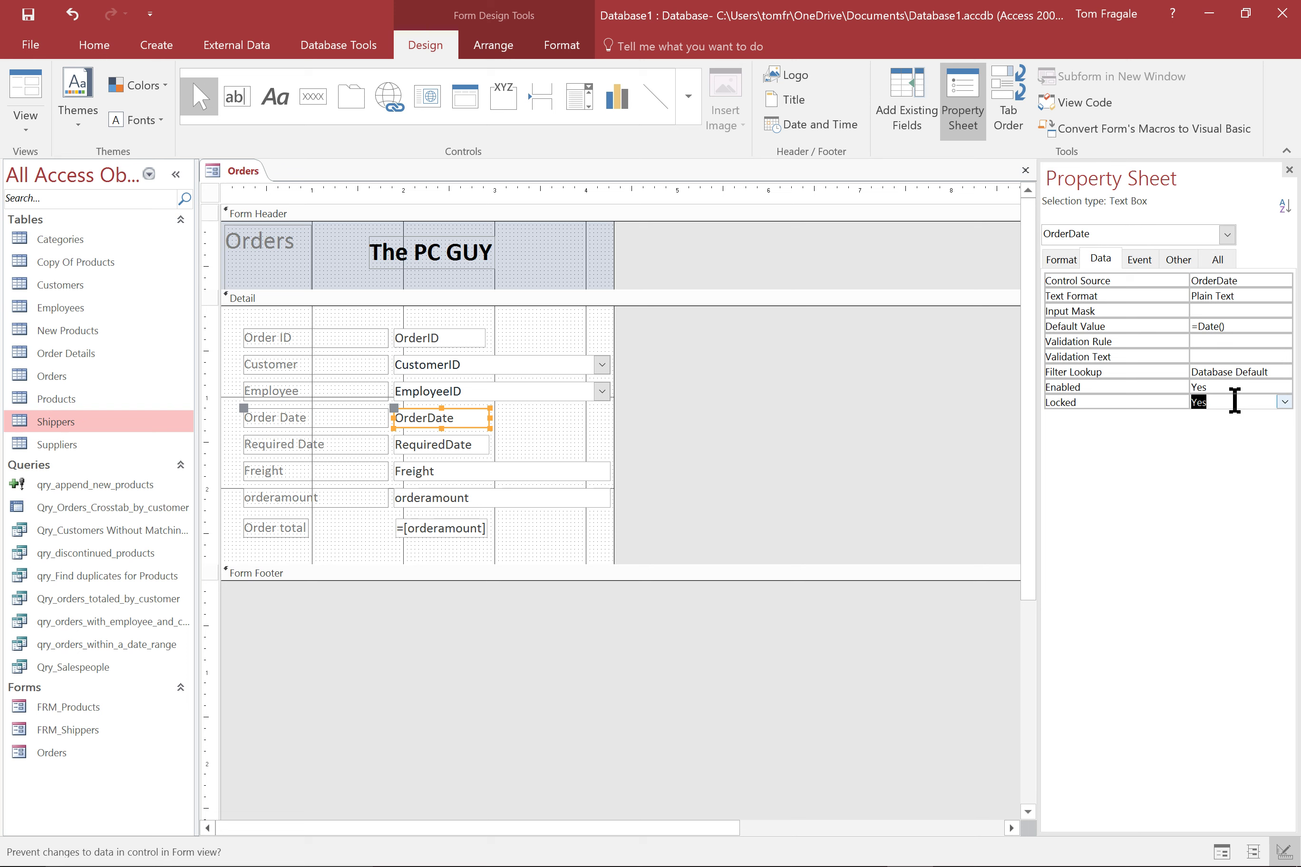
- Set the Locked property of the Order total text box to Yes
{"action": "left_click", "coordinate": [434, 524]}
{"action": "left_click", "coordinate": [1195, 404]}
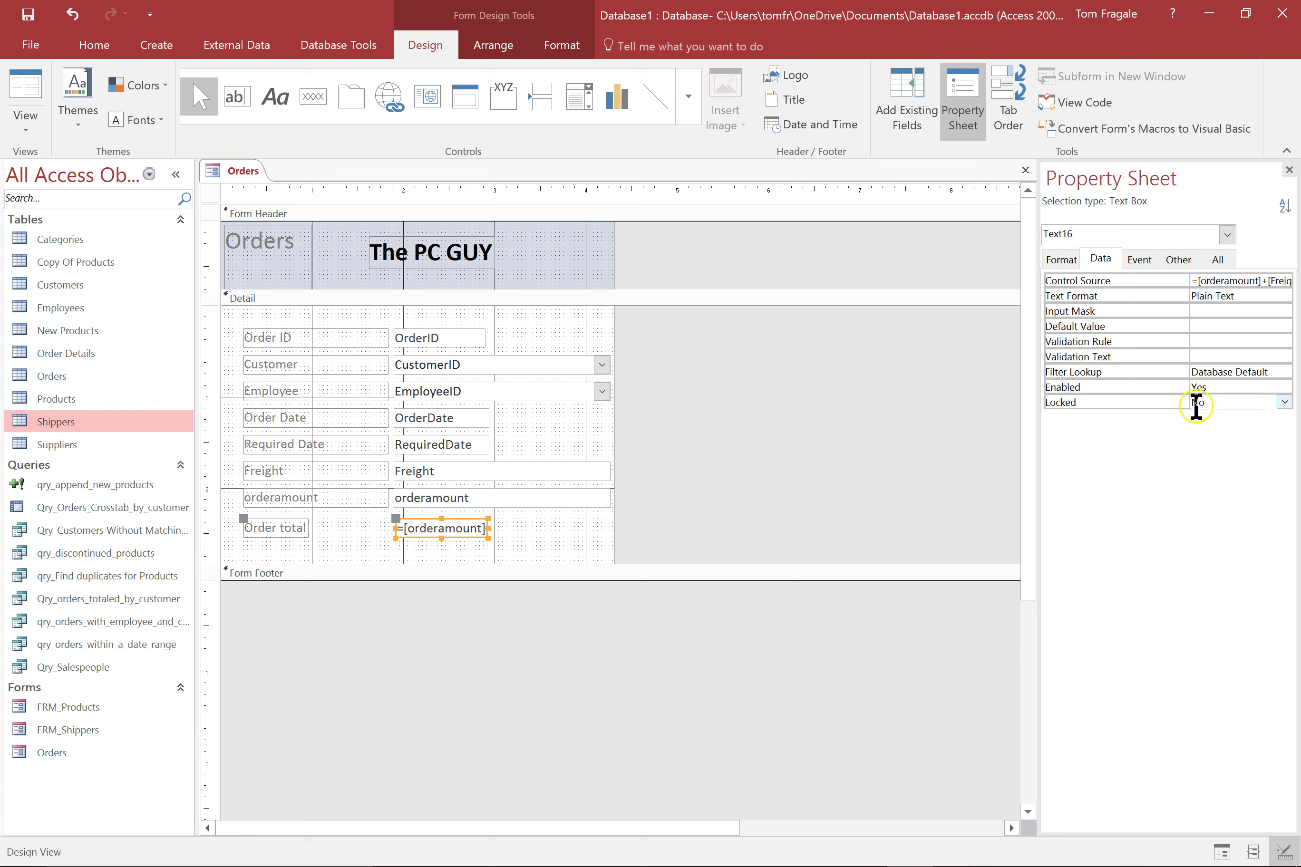
{"action": "double_click", "coordinate": [1222, 403]}
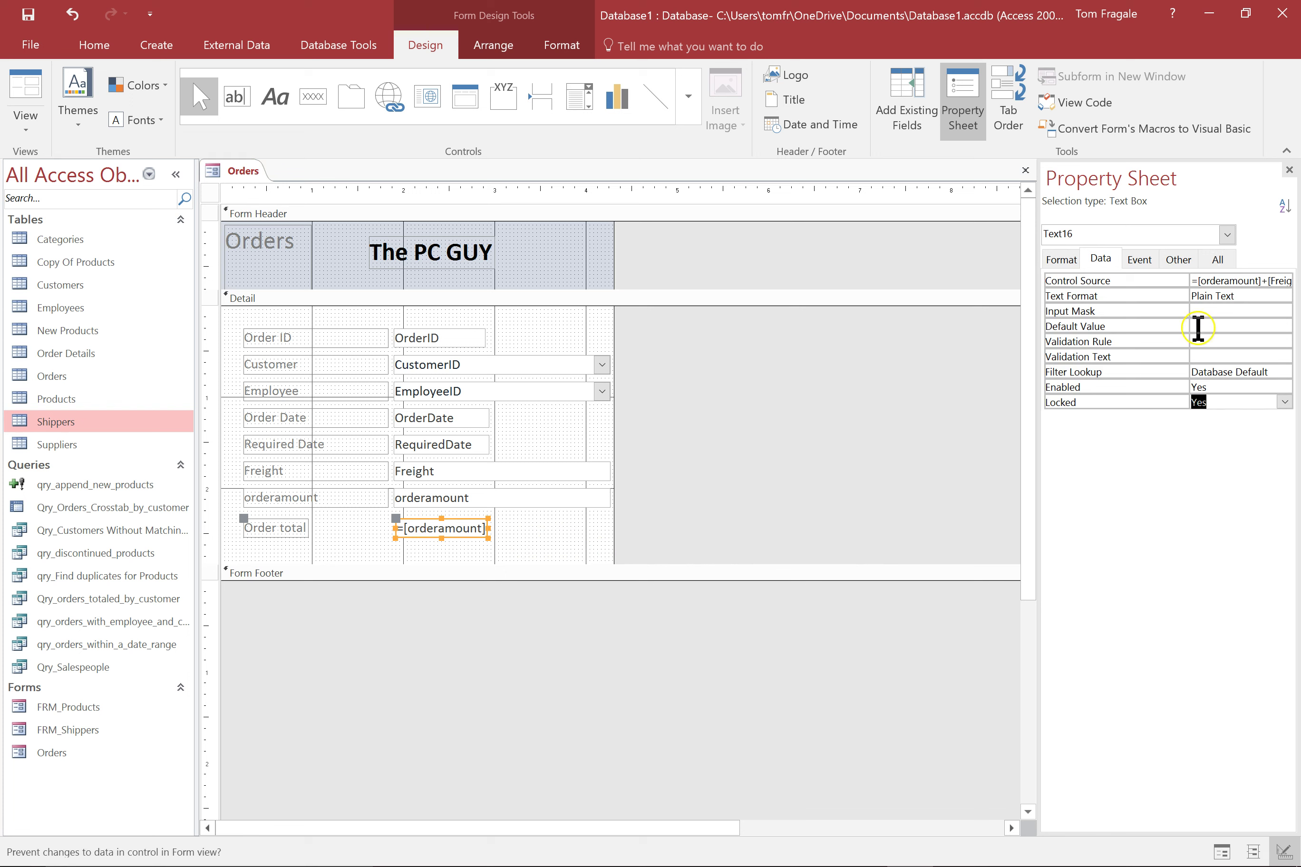
- Set the Format property of the Order total text box to Currency
{"action": "left_click", "coordinate": [1148, 260]}
{"action": "left_click", "coordinate": [1051, 259]}
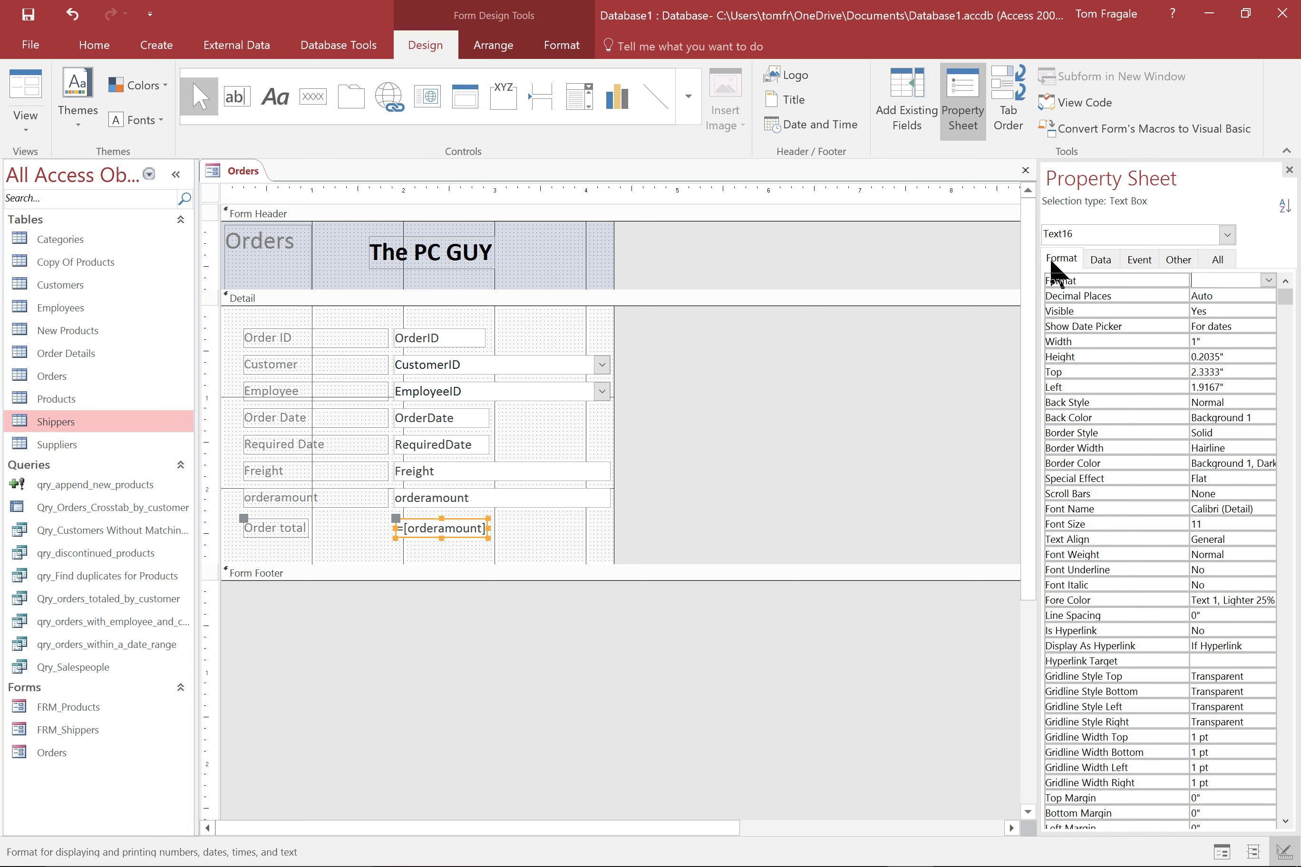
{"action": "left_click", "coordinate": [1143, 288]}
{"action": "left_click", "coordinate": [1265, 279]}
{"action": "left_click", "coordinate": [1265, 278]}
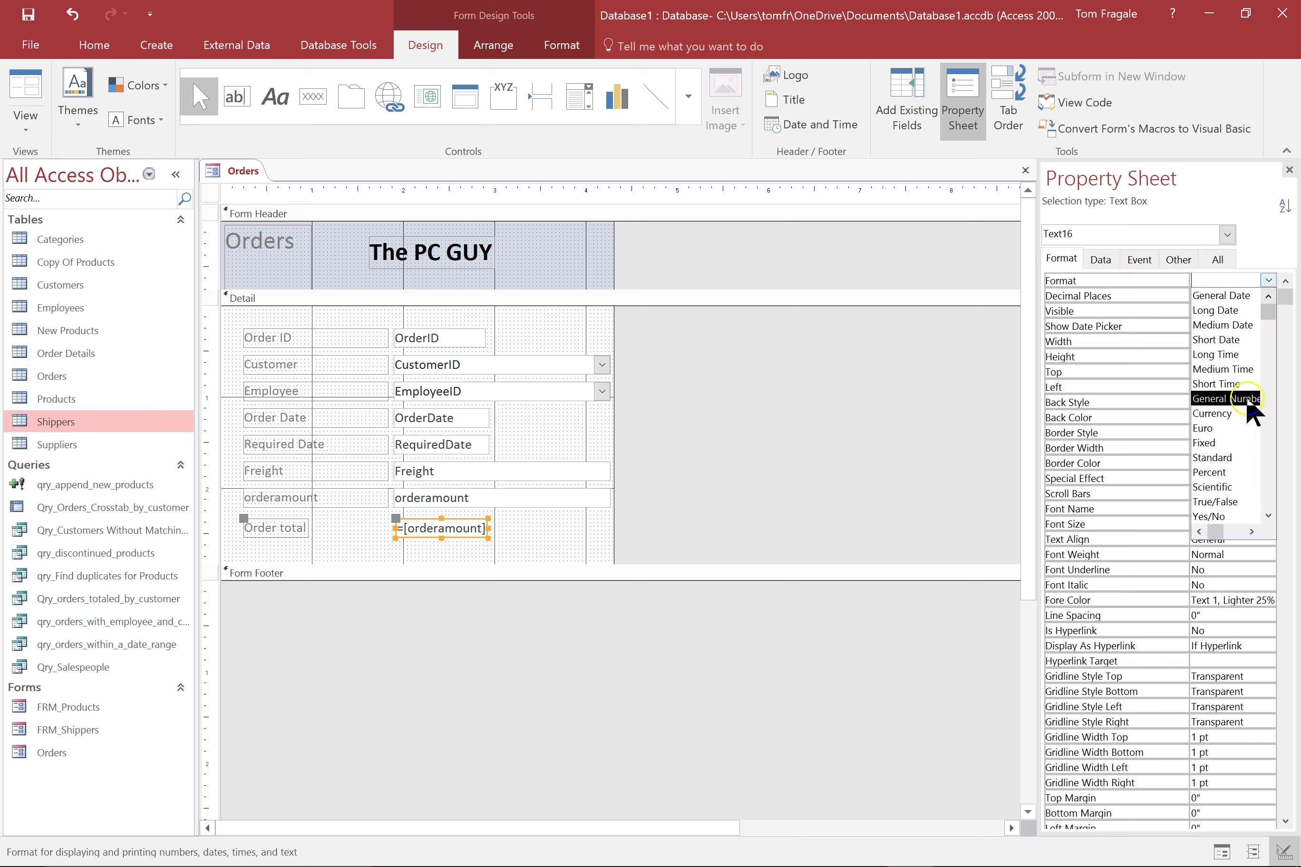
{"action": "left_click", "coordinate": [1236, 417]}
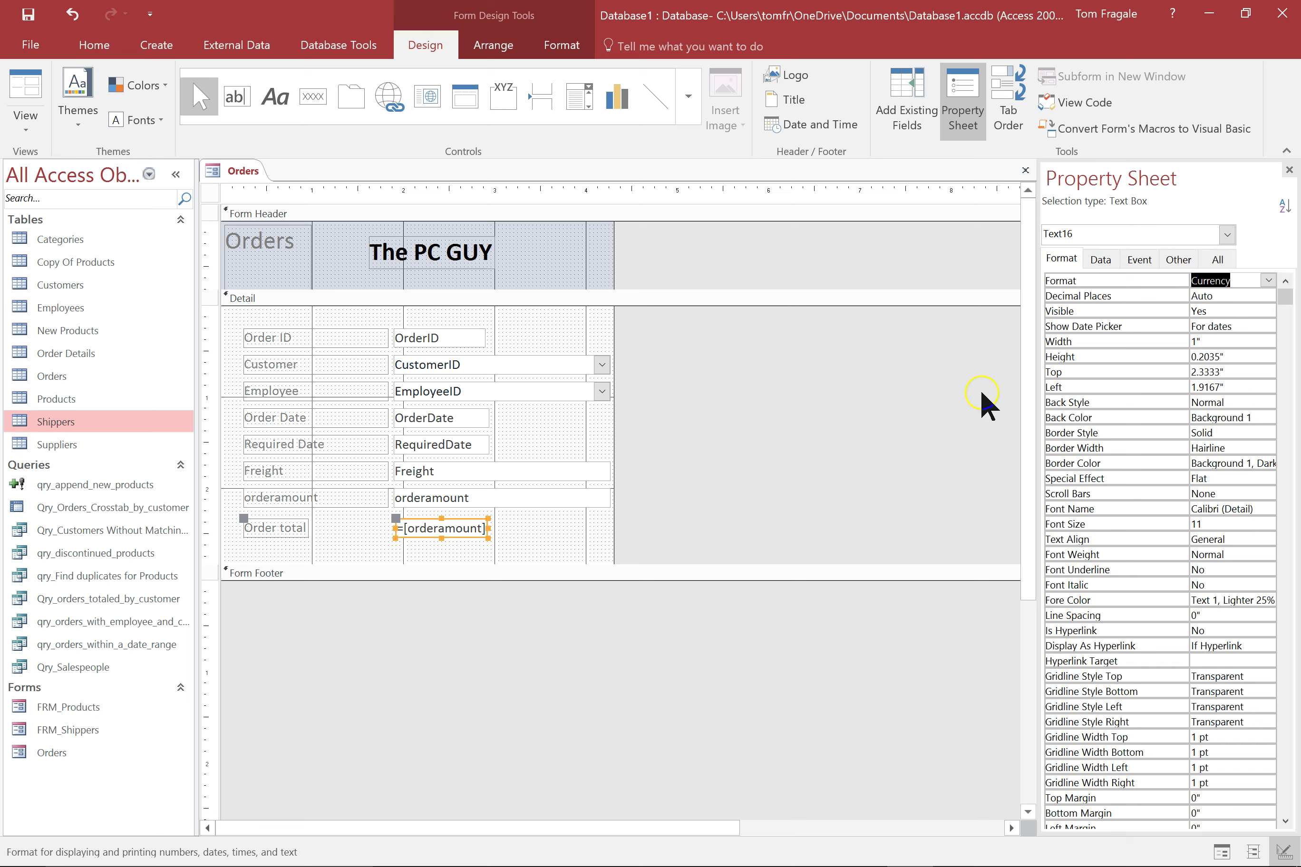
{"action": "left_click", "coordinate": [543, 529]}
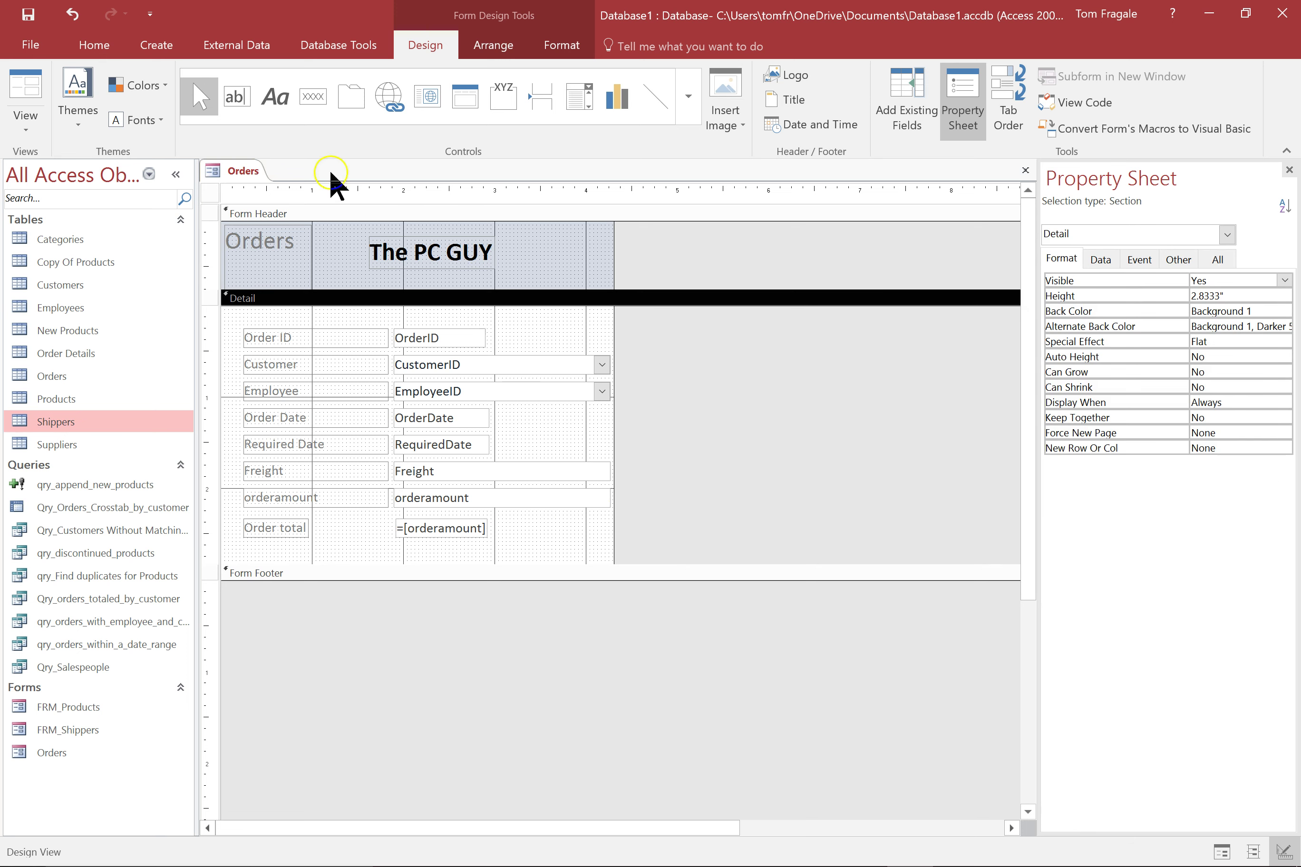
- Switch to Form View, start a new order record, and choose its customer and employee
{"action": "right_click", "coordinate": [227, 162]}
{"action": "left_click", "coordinate": [266, 253]}
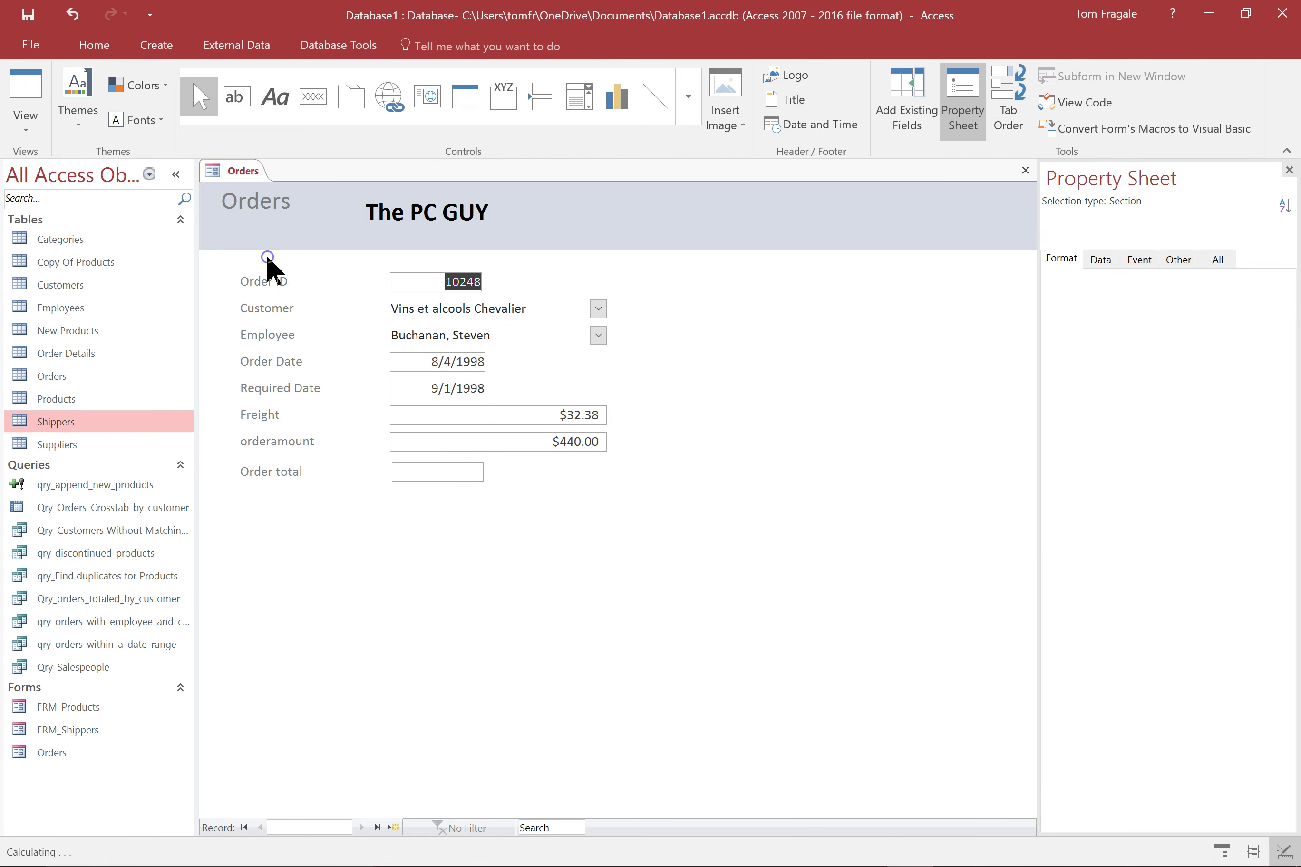
{"action": "left_click", "coordinate": [395, 828]}
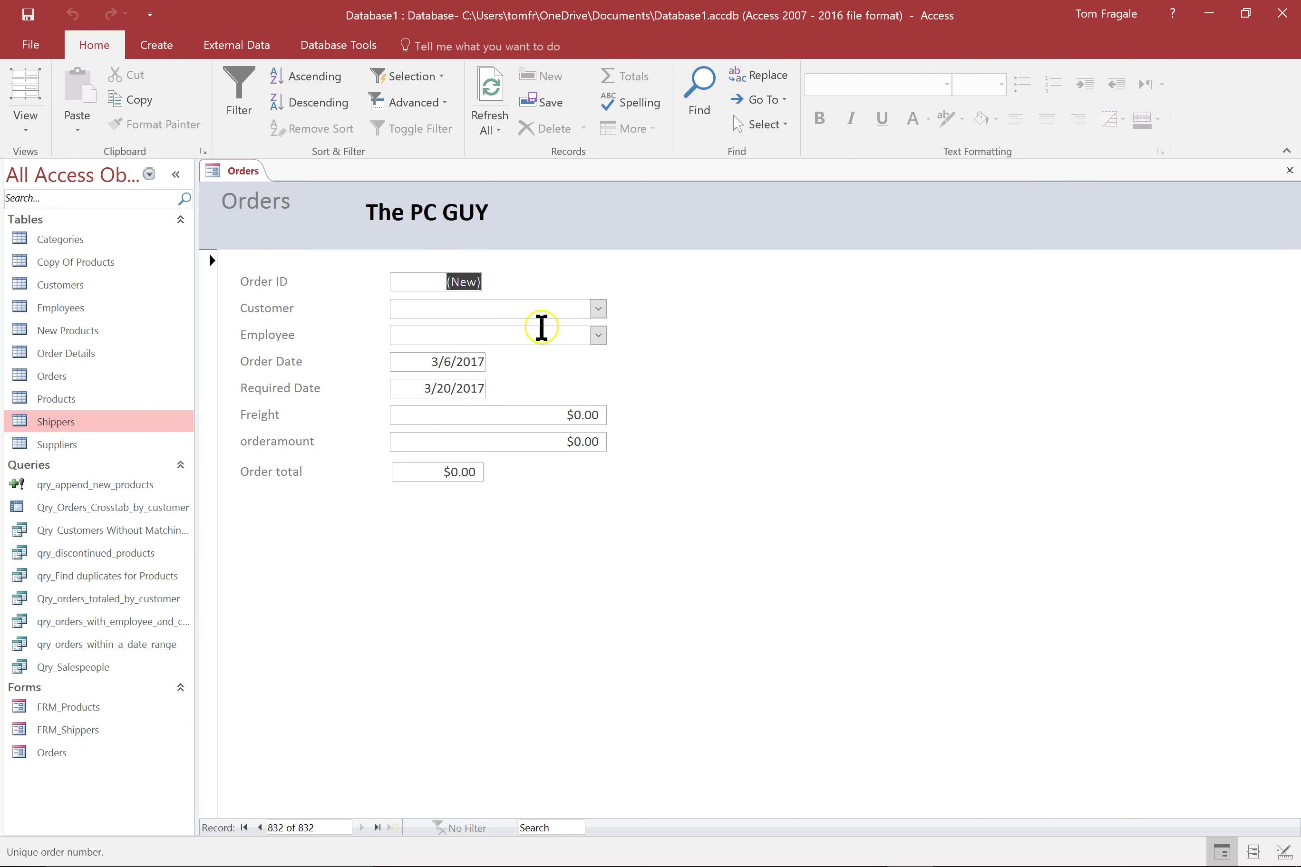
{"action": "left_click", "coordinate": [599, 308]}
{"action": "left_click", "coordinate": [546, 343]}
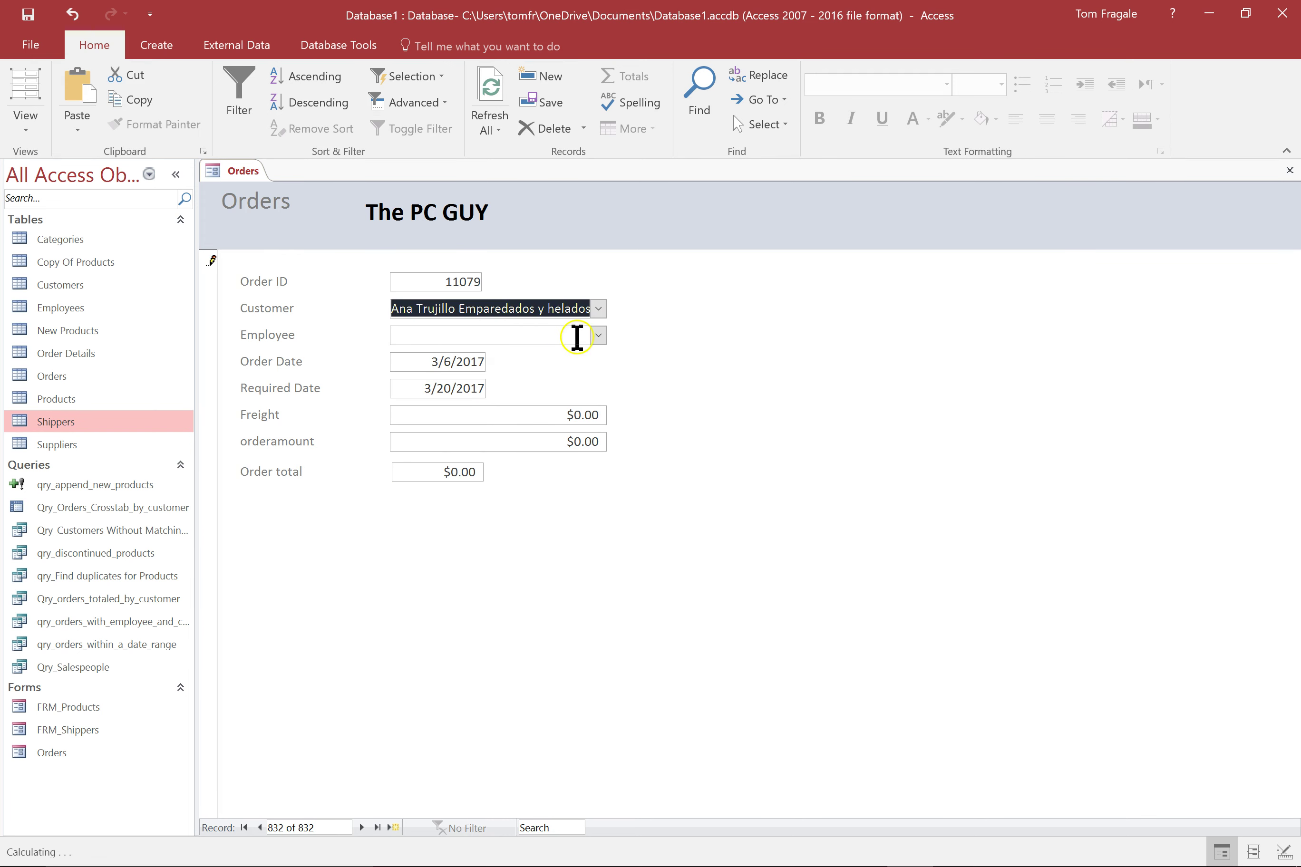
{"action": "left_click", "coordinate": [599, 334]}
{"action": "left_click", "coordinate": [546, 375]}
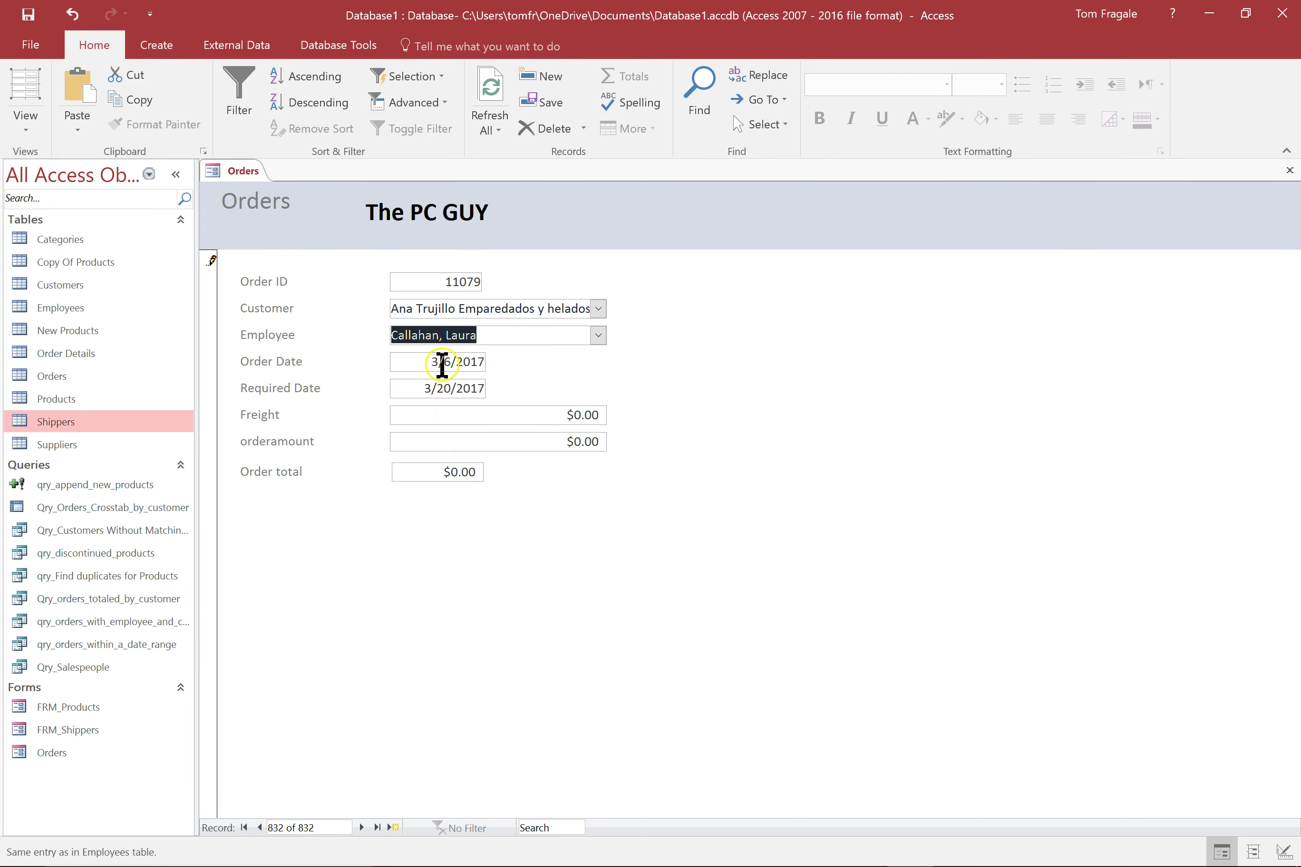
- Select the locked Order Date to test it, and change the Required Date to 3/10/2017
{"action": "left_click", "coordinate": [427, 363]}
{"action": "left_click_drag", "start_coordinate": [427, 363], "coordinate": [572, 348]}
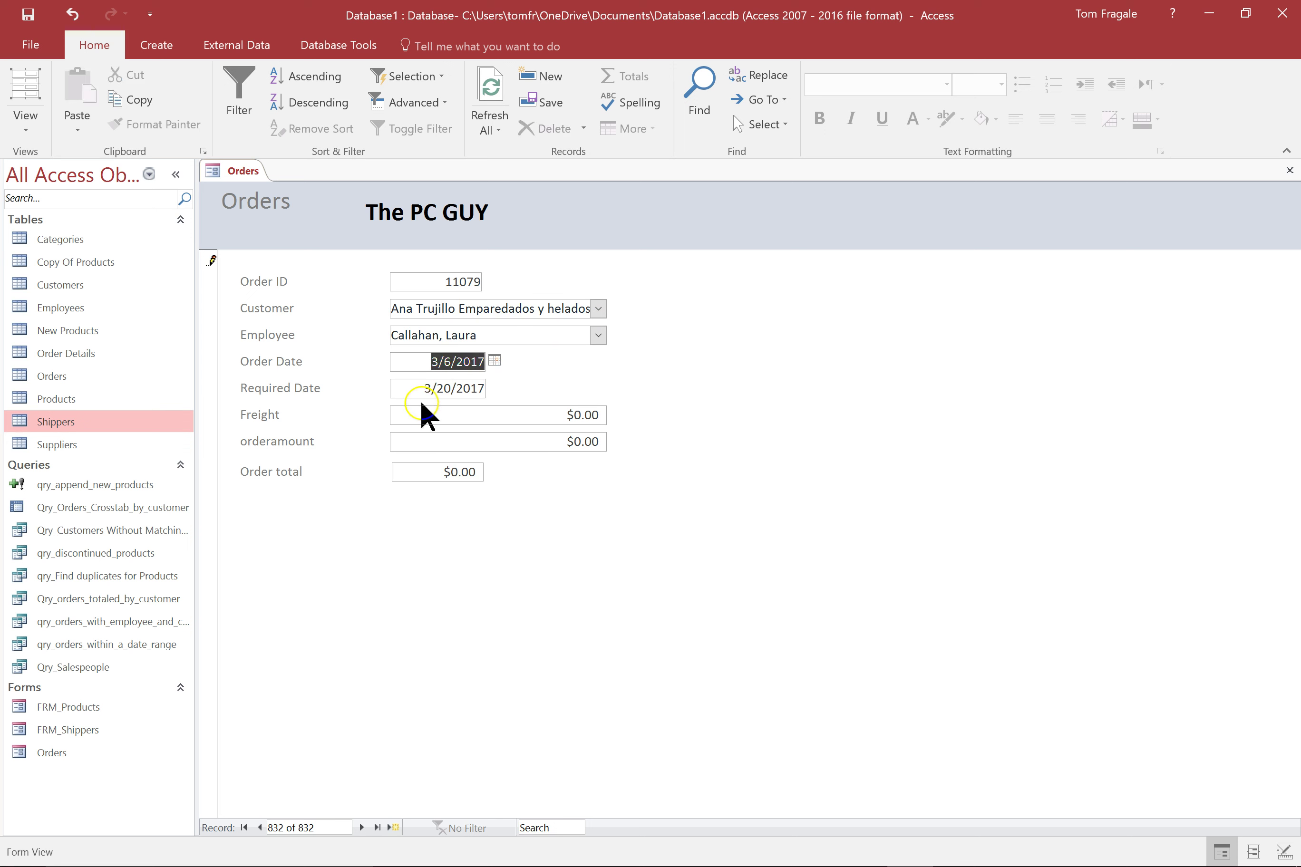
{"action": "left_click_drag", "start_coordinate": [413, 386], "coordinate": [559, 384]}
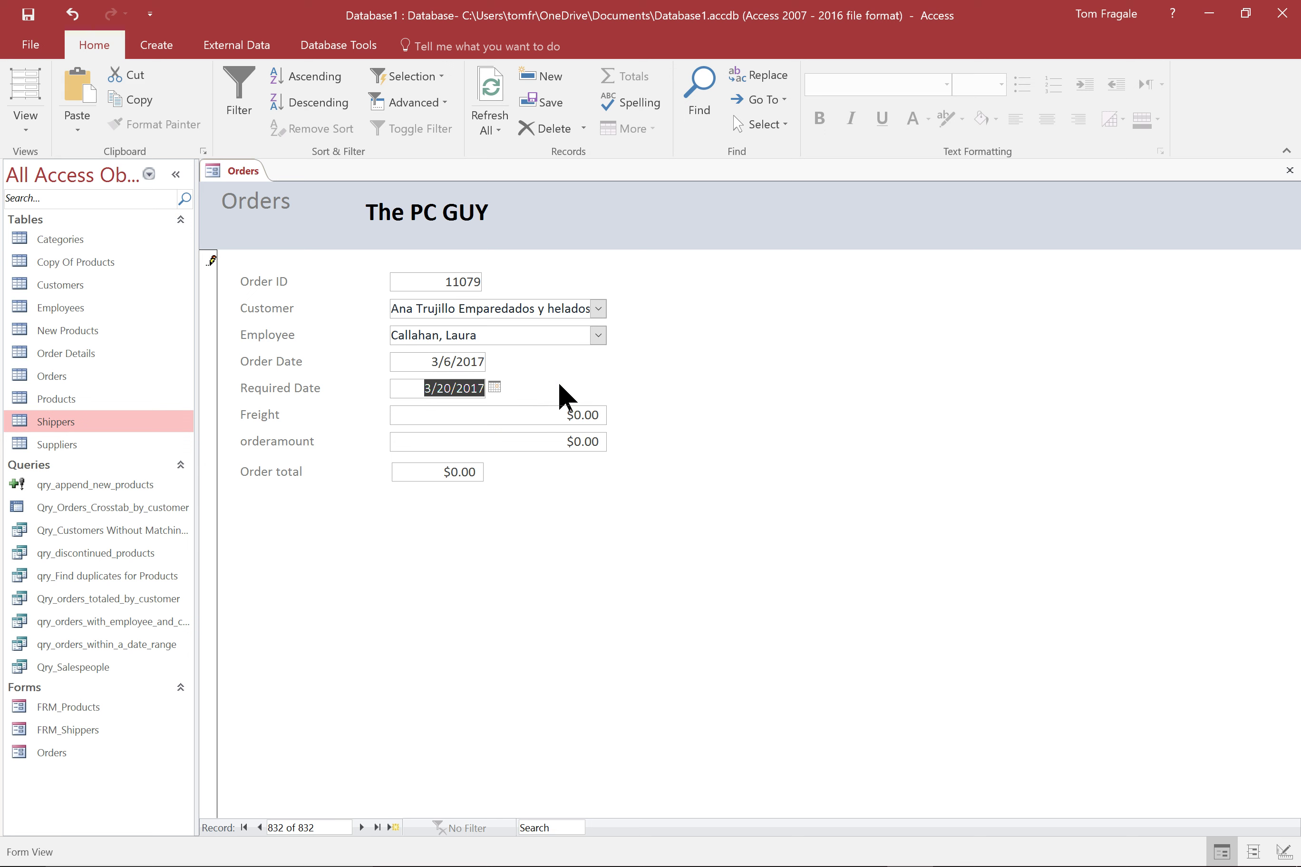
{"action": "type", "text": "3/"}
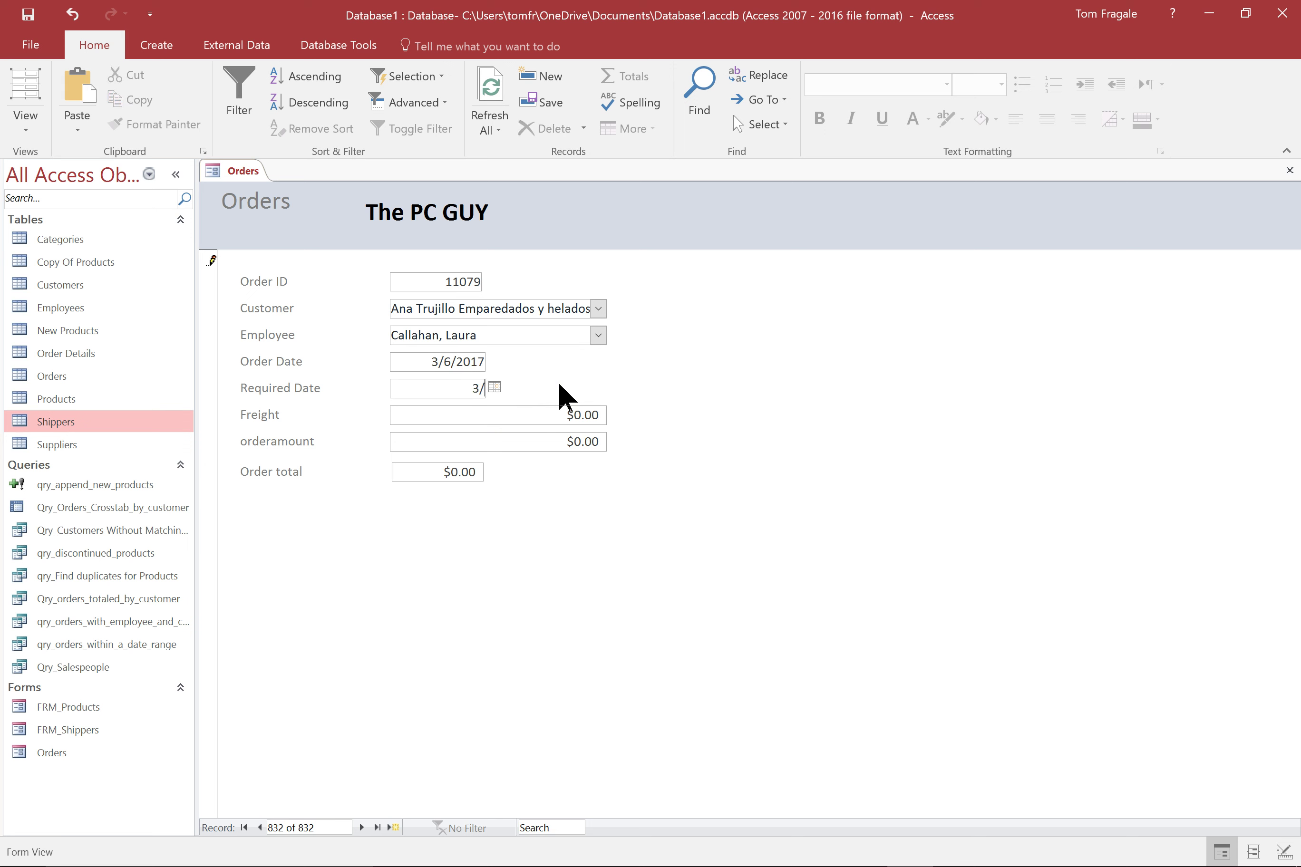
{"action": "type", "text": "10/2017"}
- Enter 12 as the Freight and 55 as the orderamount of the new order
{"action": "left_click", "coordinate": [556, 408]}
{"action": "type", "text": "12"}
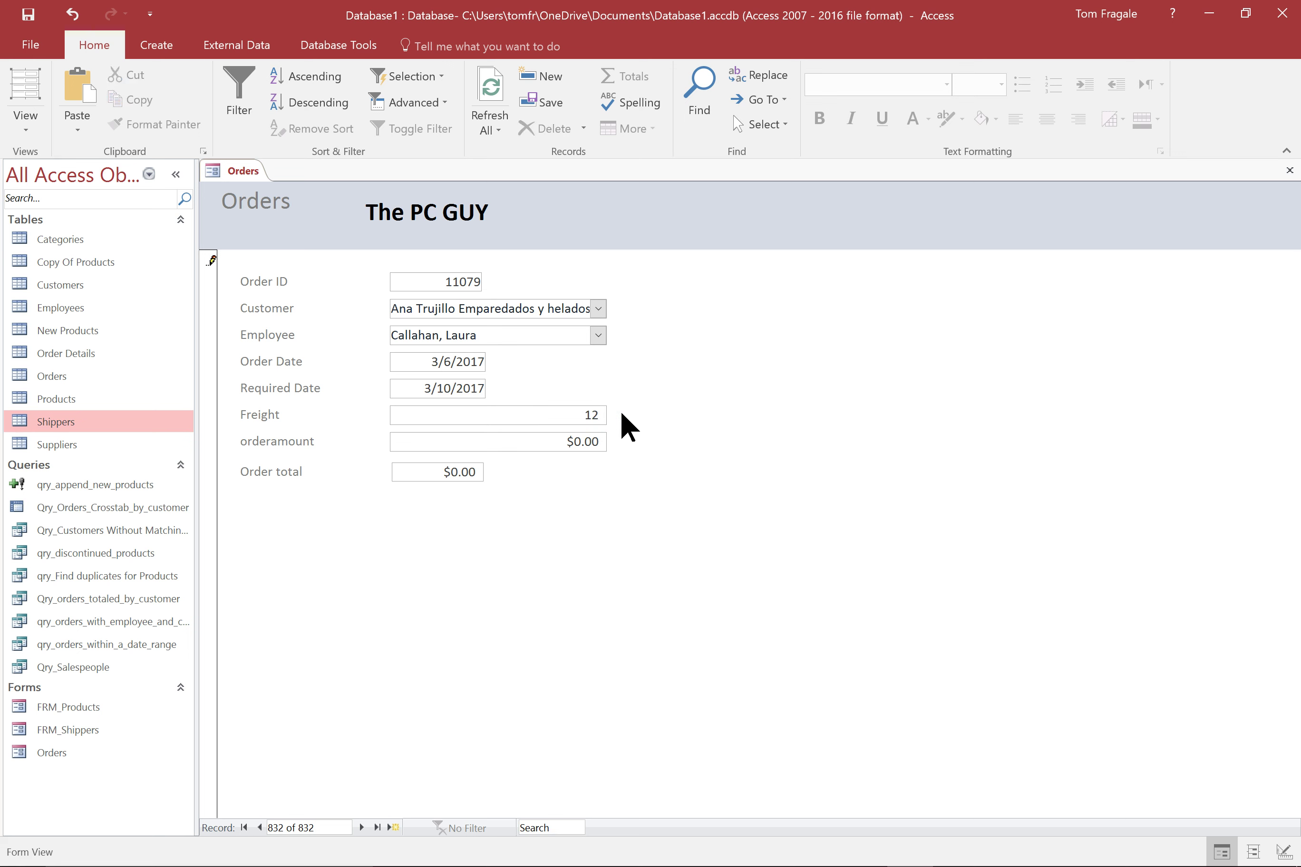
{"action": "key", "text": "Tab"}
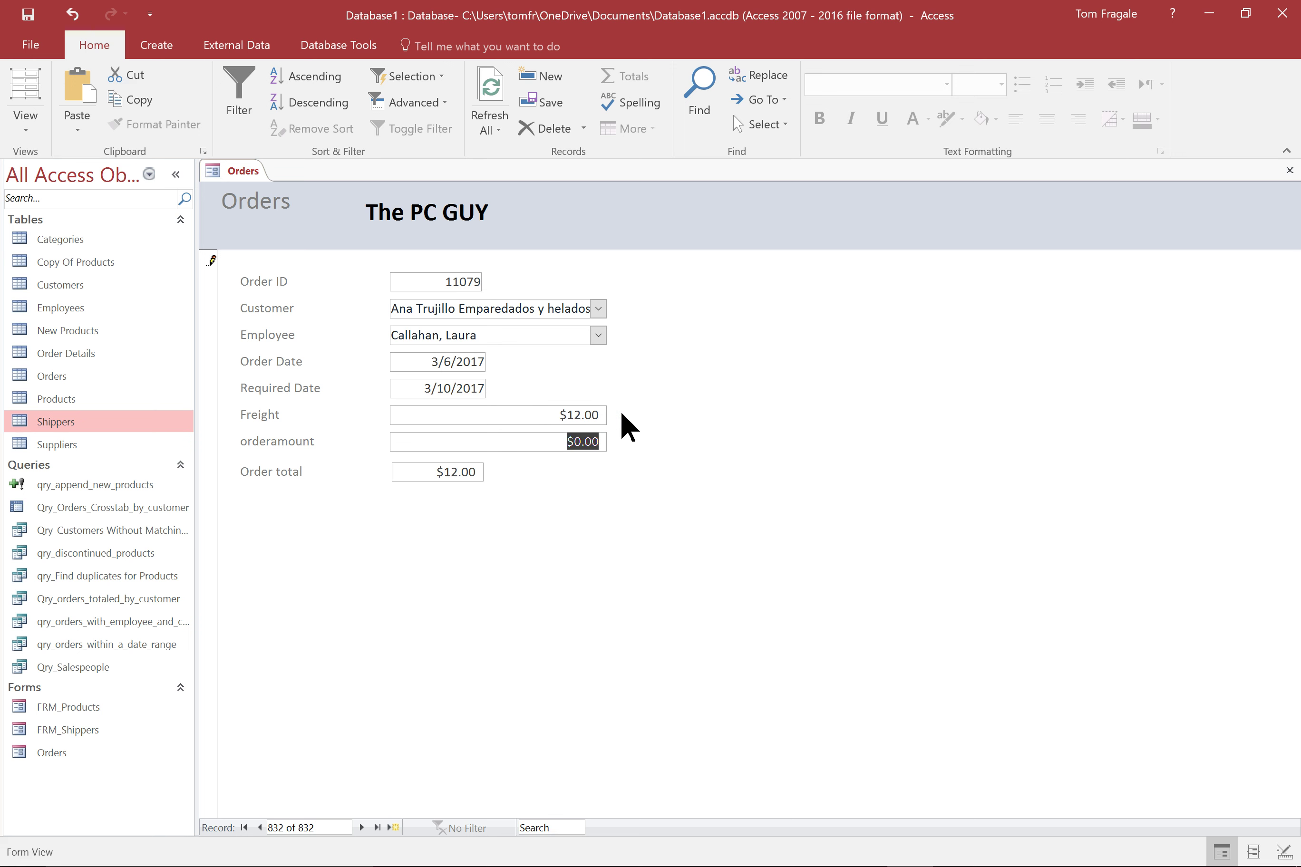
{"action": "type", "text": "55"}
{"action": "left_click", "coordinate": [558, 442]}
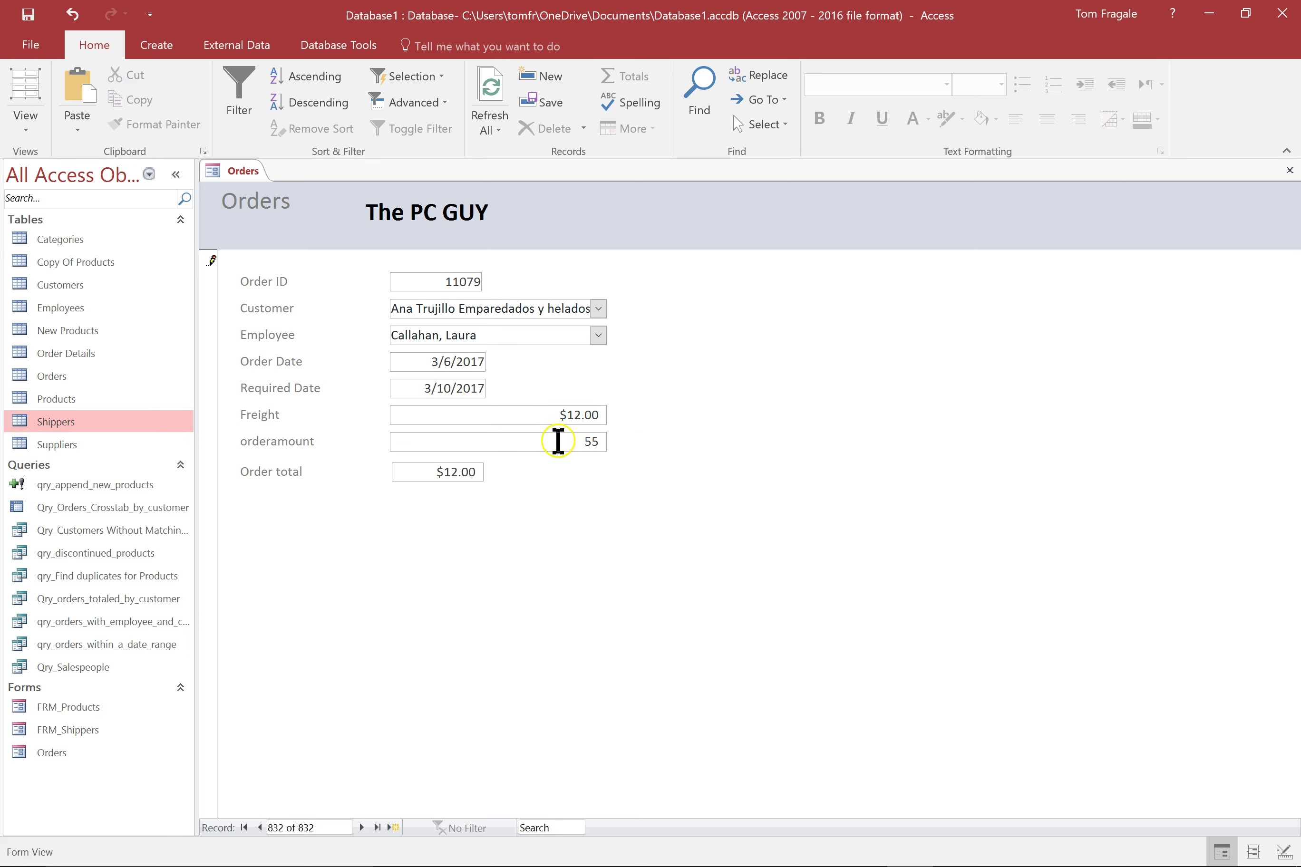
{"action": "key", "text": "Tab"}
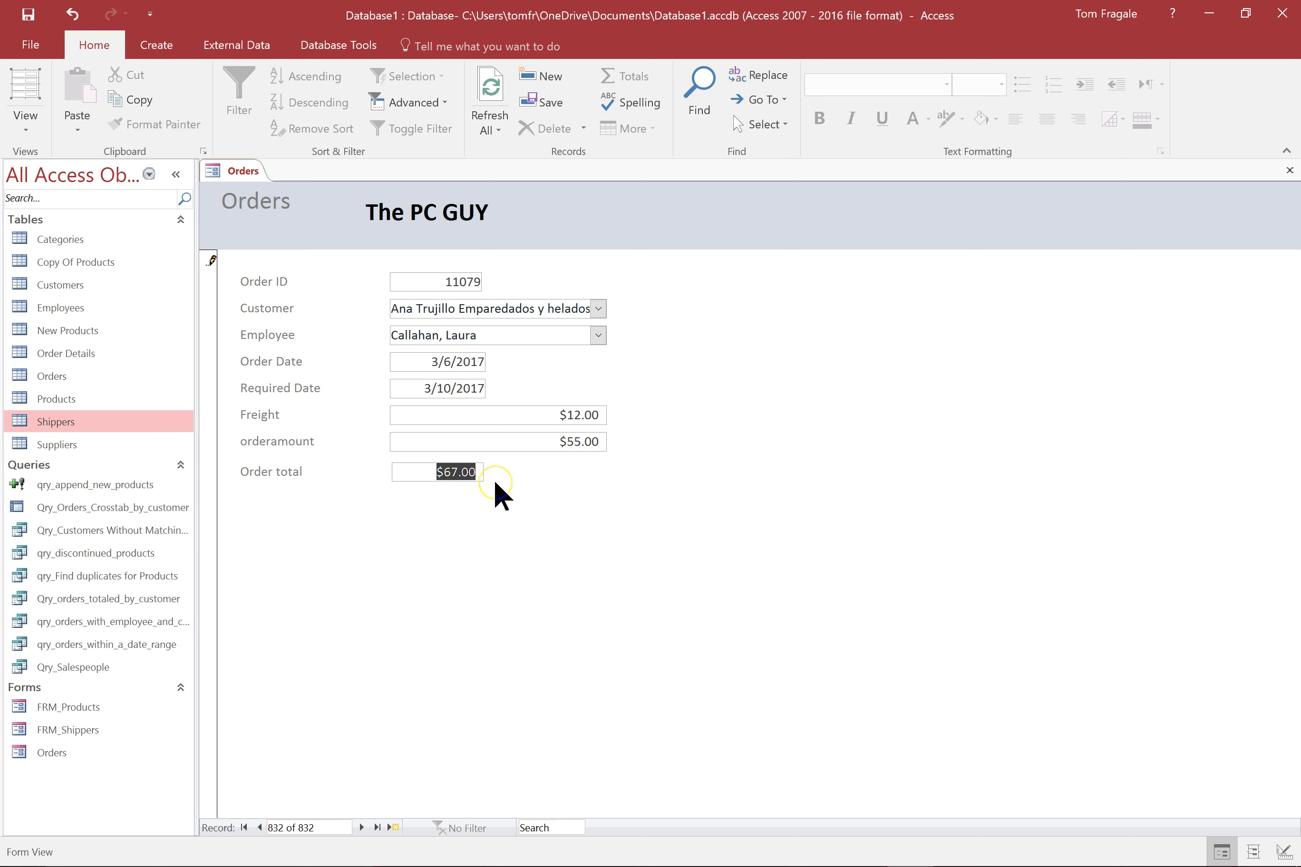
- Try to overwrite the calculated Order total with 1
{"action": "key", "text": "1"}
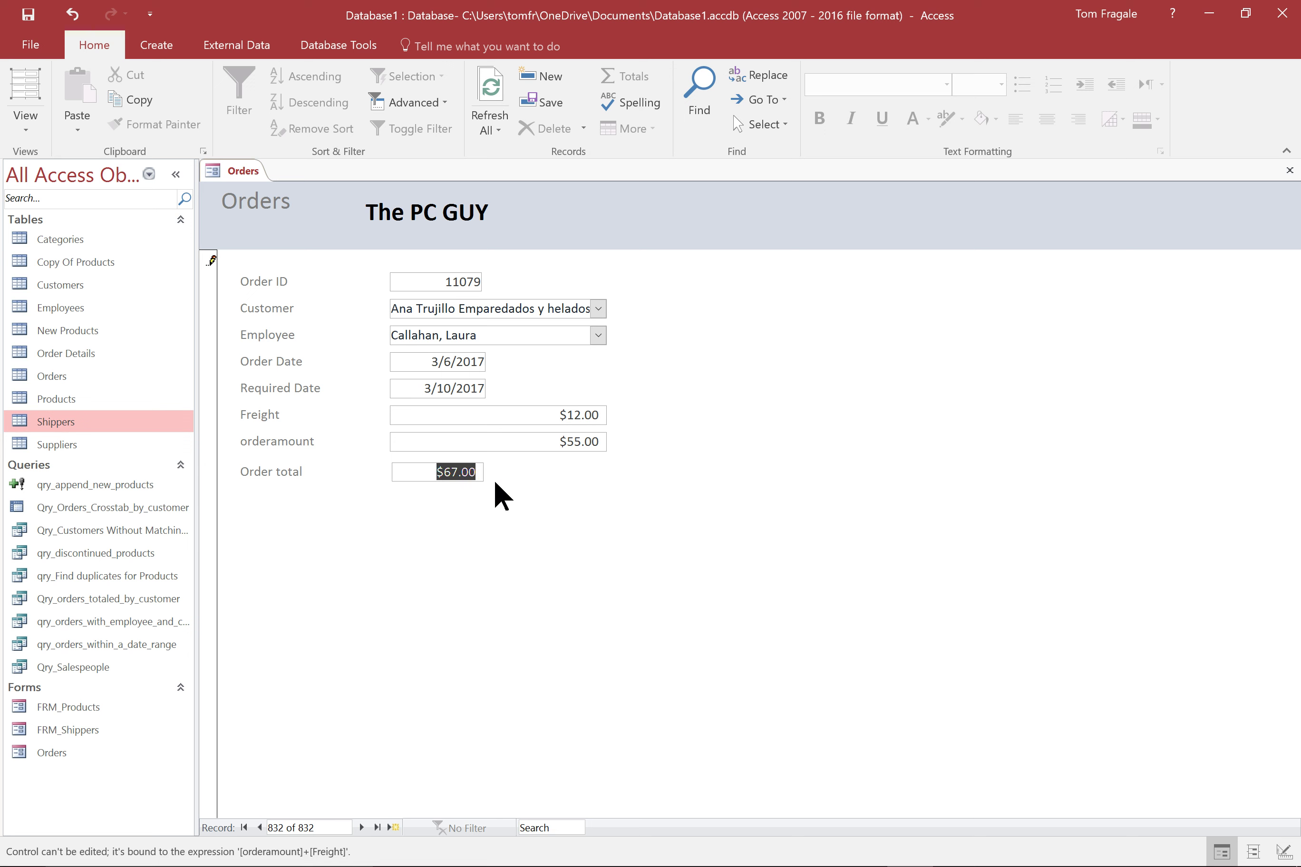
{"action": "left_click", "coordinate": [491, 484]}
{"action": "left_click", "coordinate": [638, 203]}
- Return to Design View and widen the Orders form to about 6.75 inches
{"action": "right_click", "coordinate": [244, 171]}
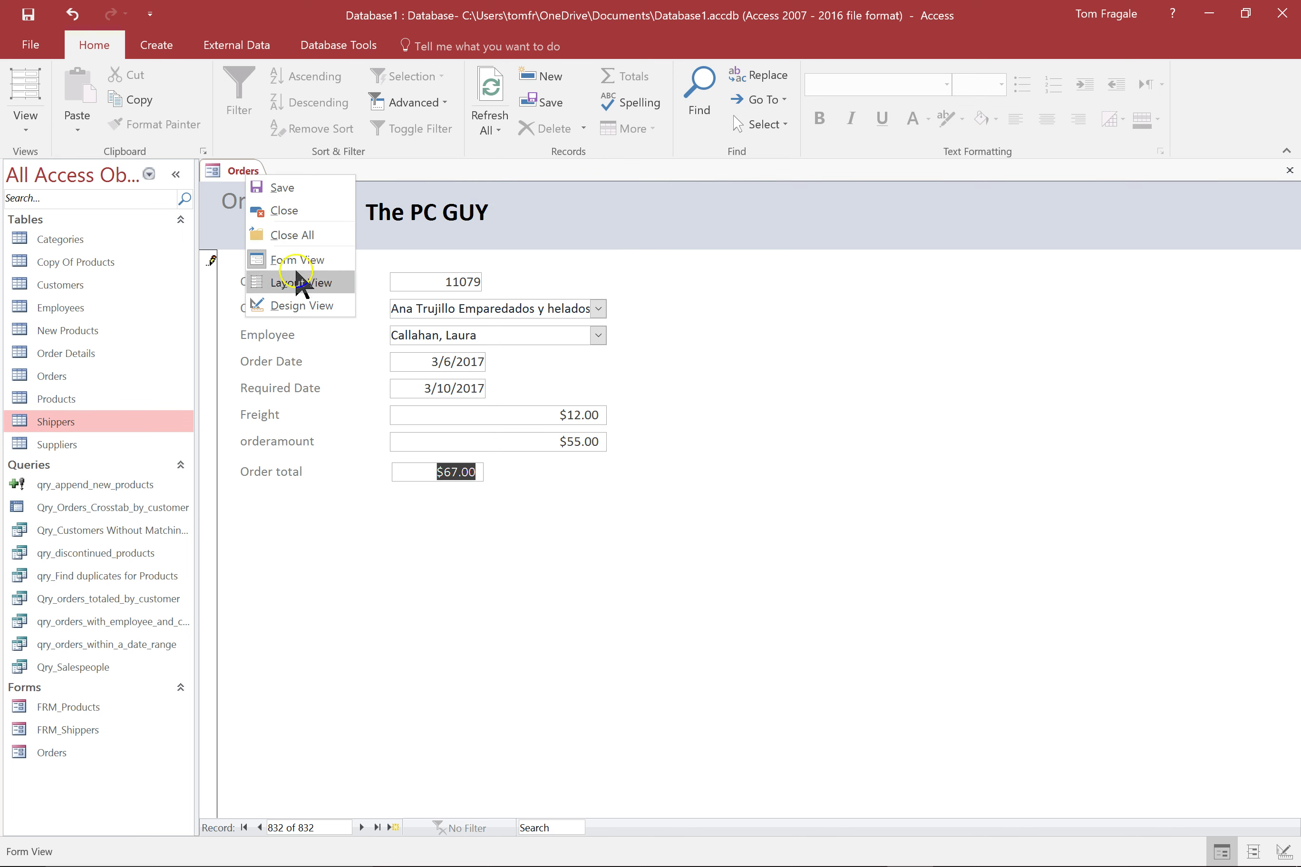
{"action": "left_click", "coordinate": [295, 305]}
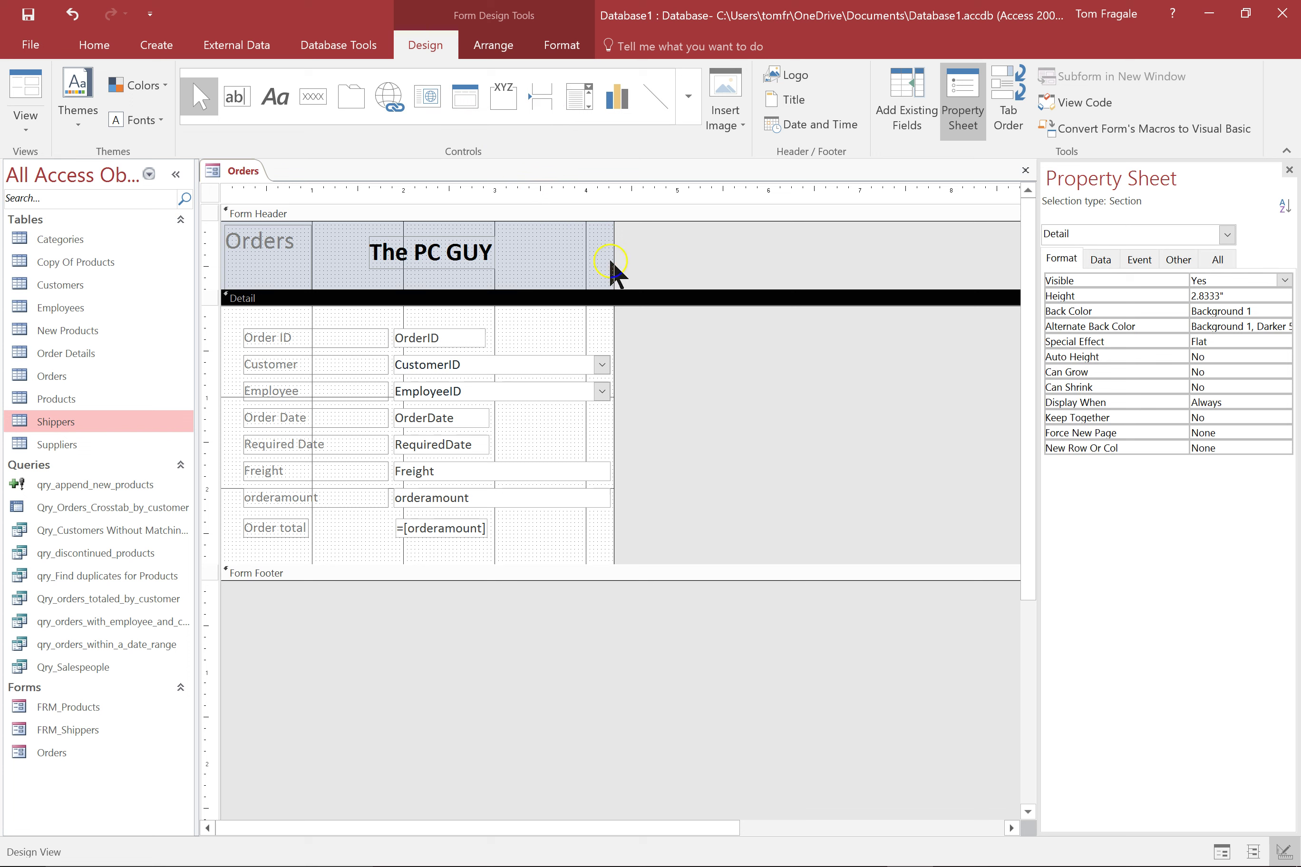
{"action": "left_click_drag", "start_coordinate": [613, 264], "coordinate": [837, 281]}
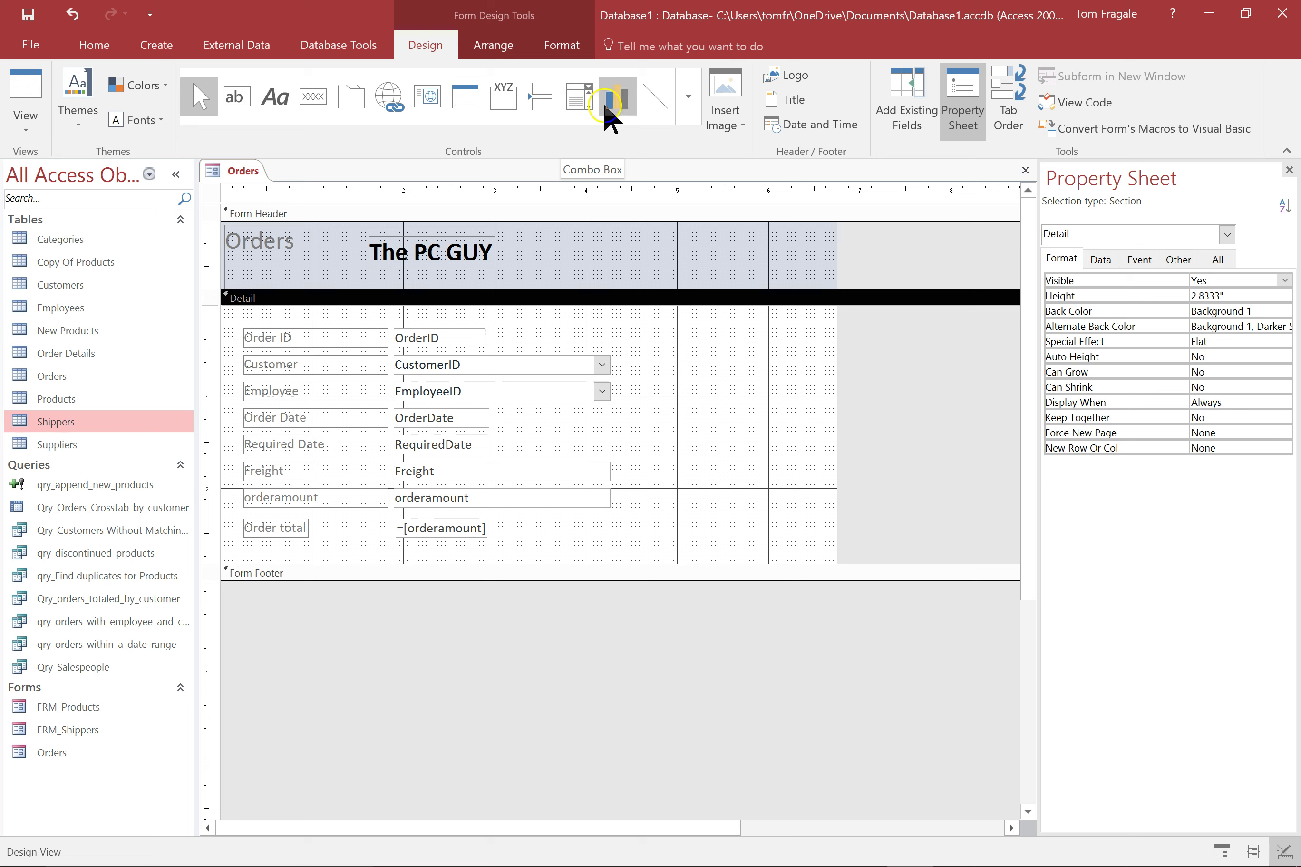
- With control wizards enabled, place a combo box in the form header beside the company label, set to find a record on the form
{"action": "left_click", "coordinate": [686, 110]}
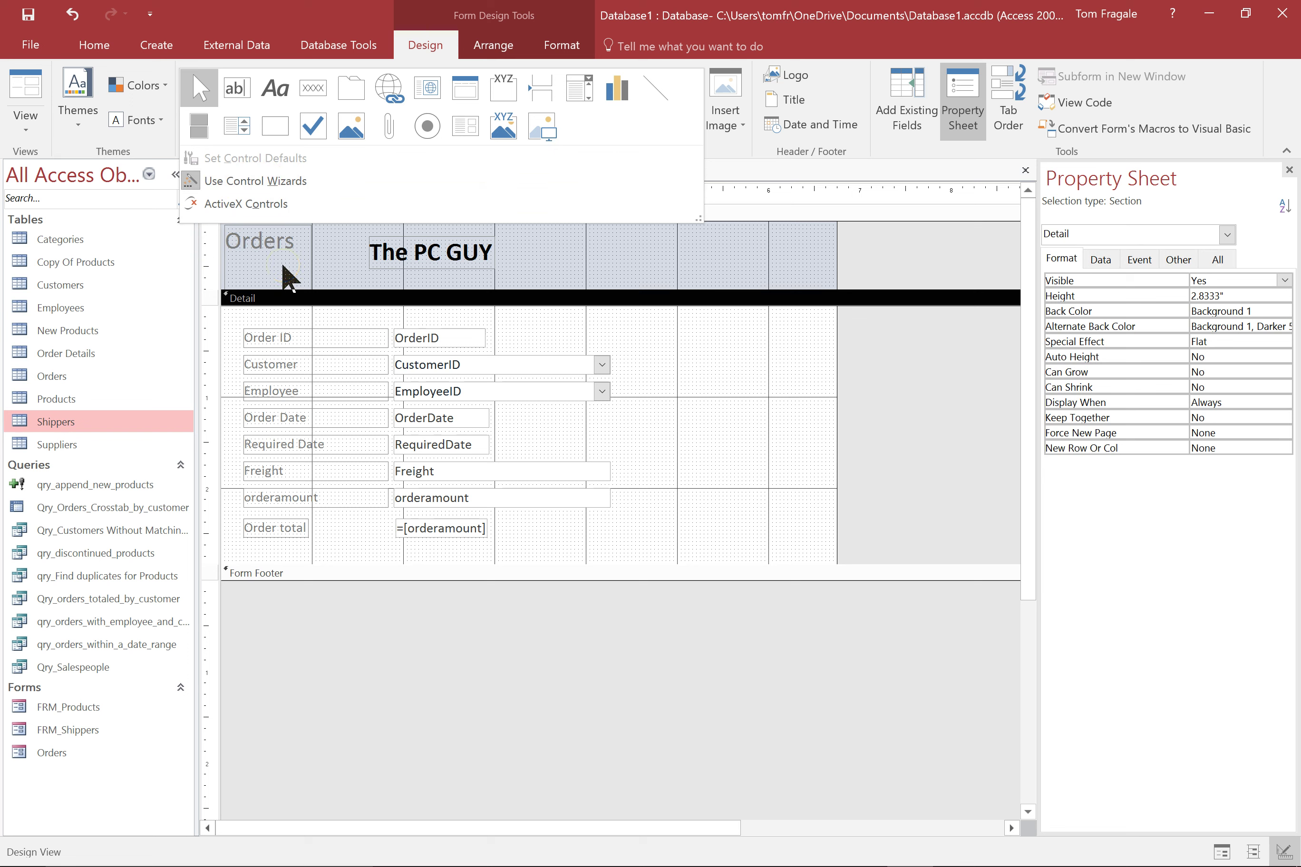
{"action": "left_click", "coordinate": [242, 187]}
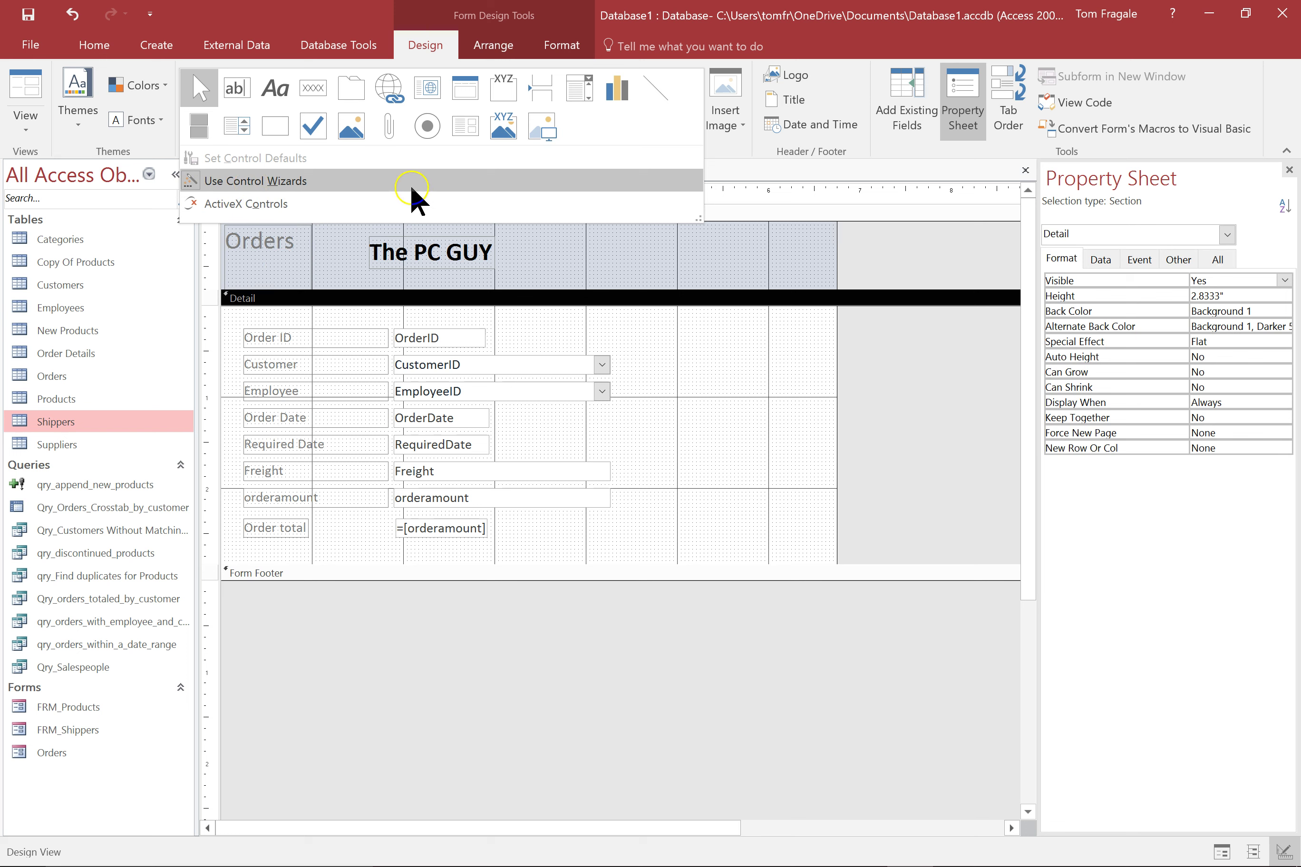
{"action": "left_click", "coordinate": [733, 344]}
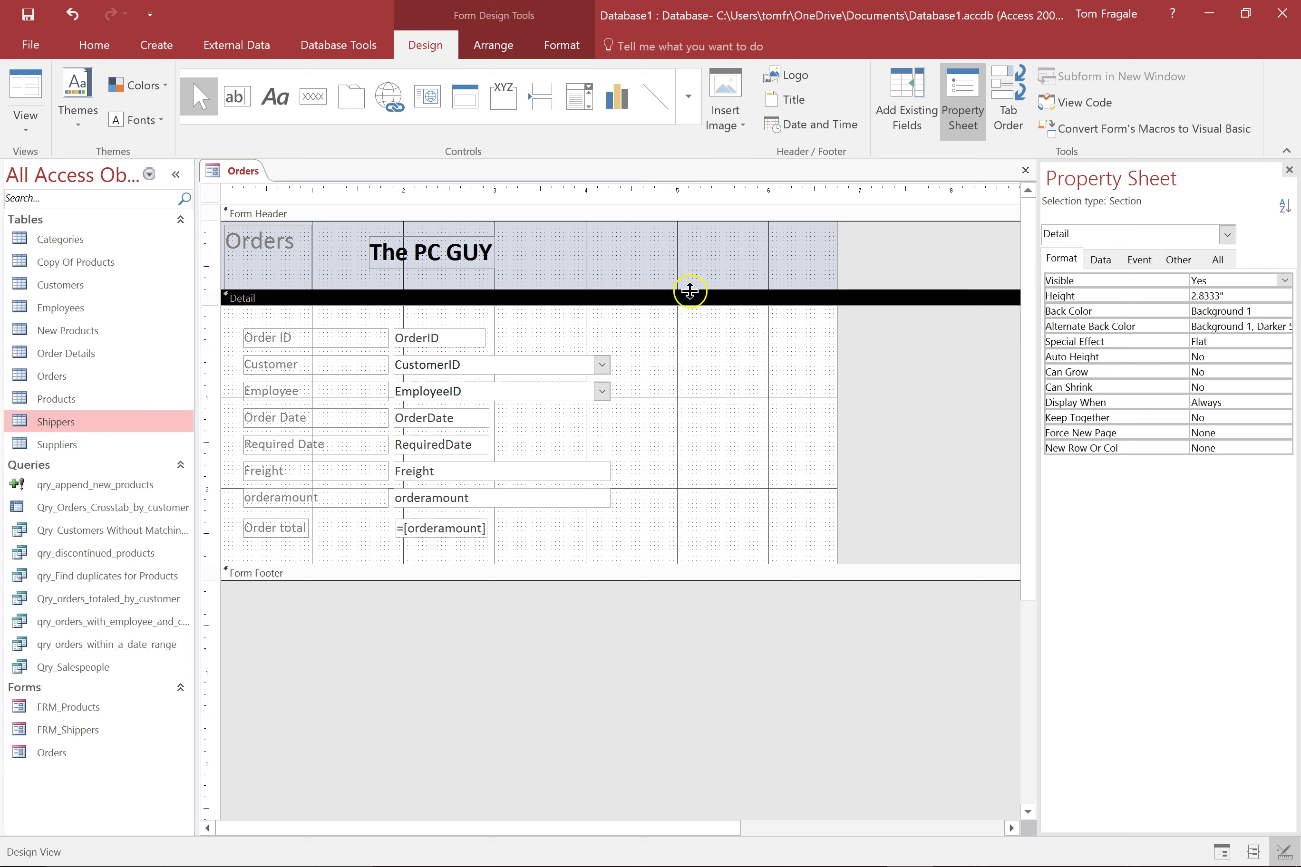
{"action": "left_click", "coordinate": [580, 101]}
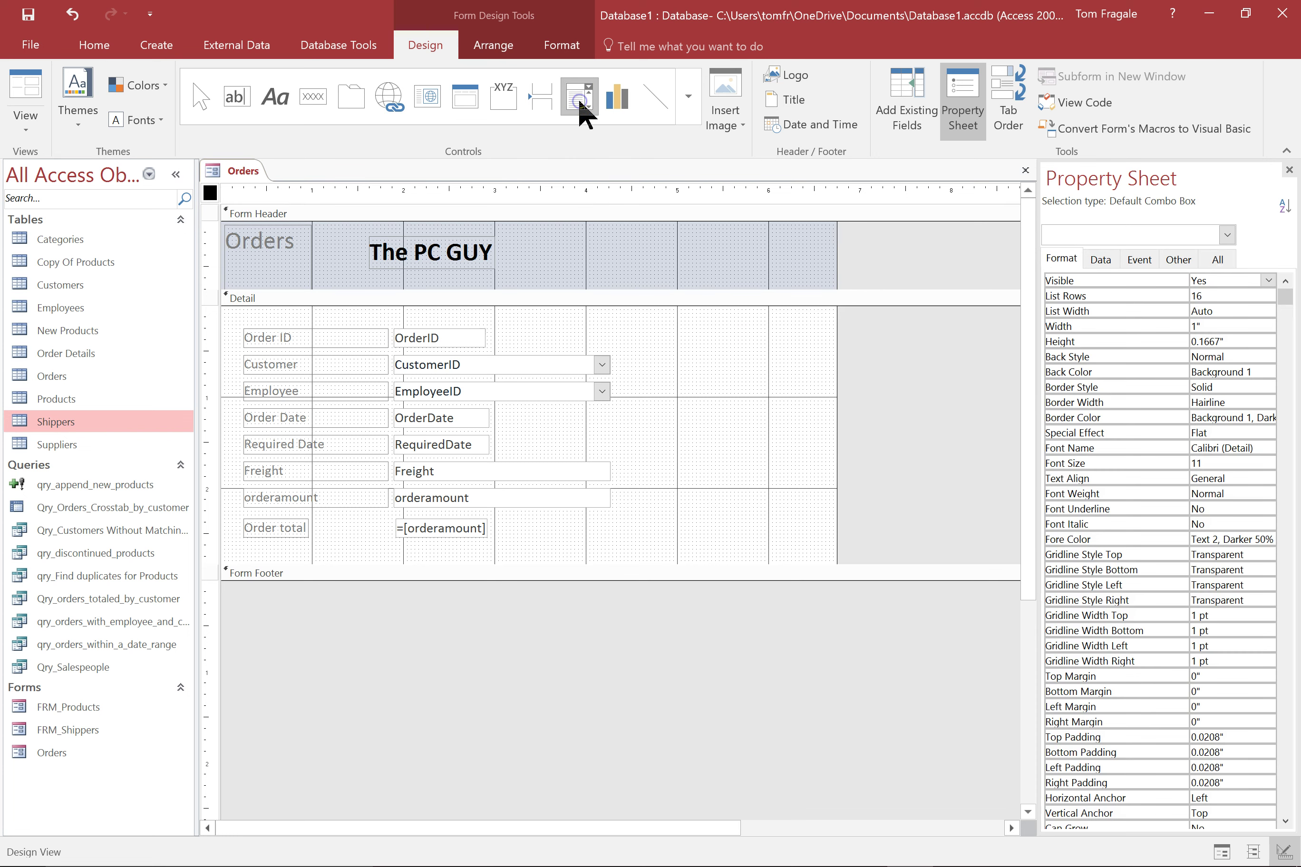
{"action": "left_click", "coordinate": [555, 240]}
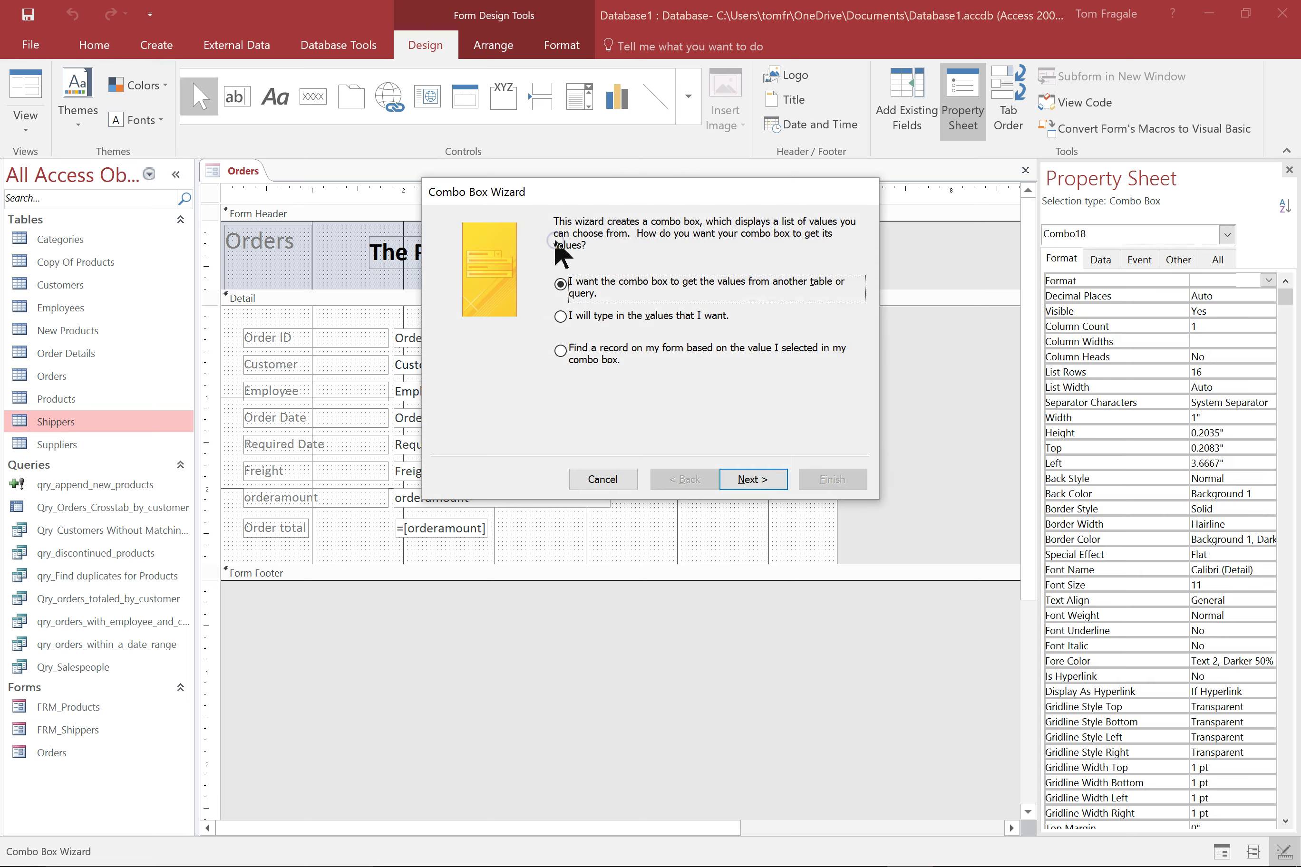
{"action": "left_click", "coordinate": [562, 354]}
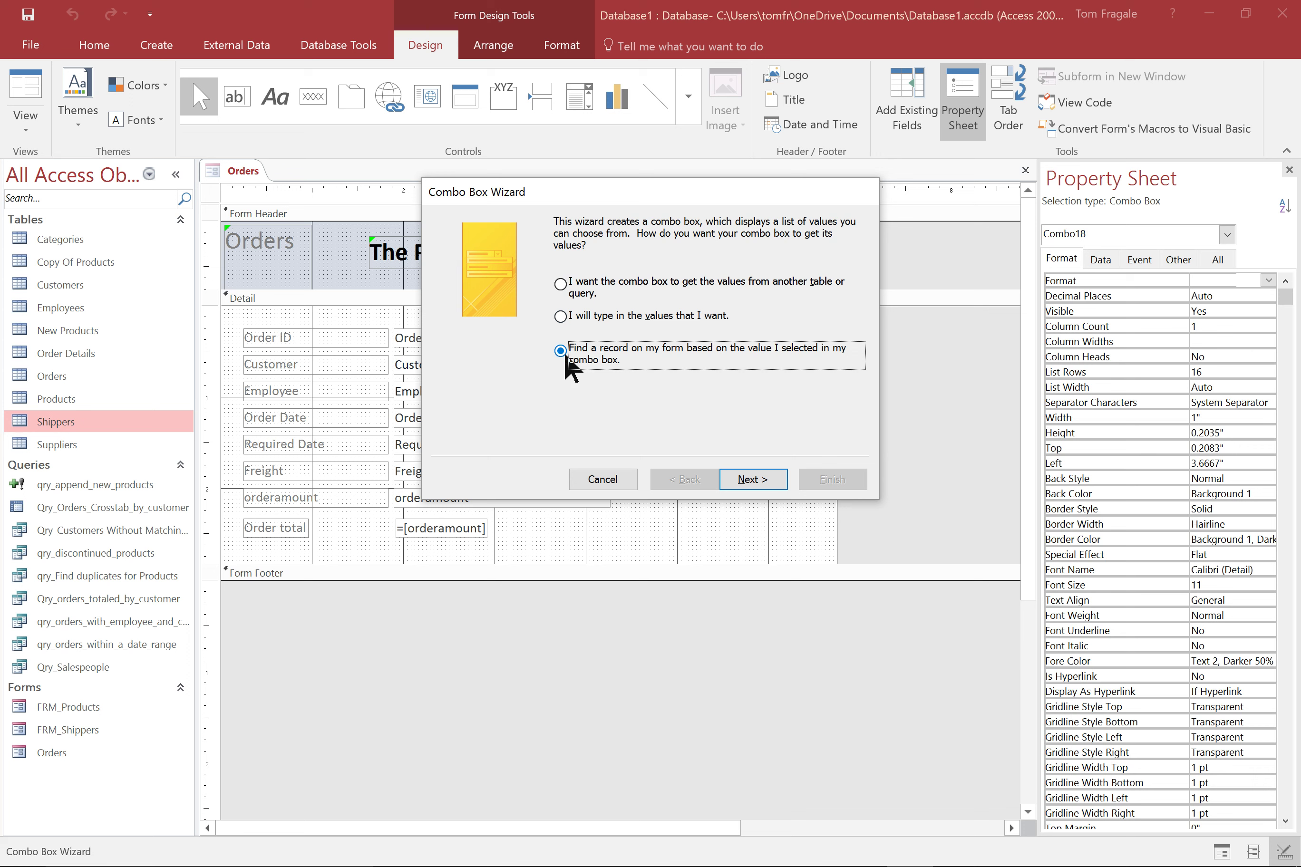
{"action": "left_click", "coordinate": [746, 480]}
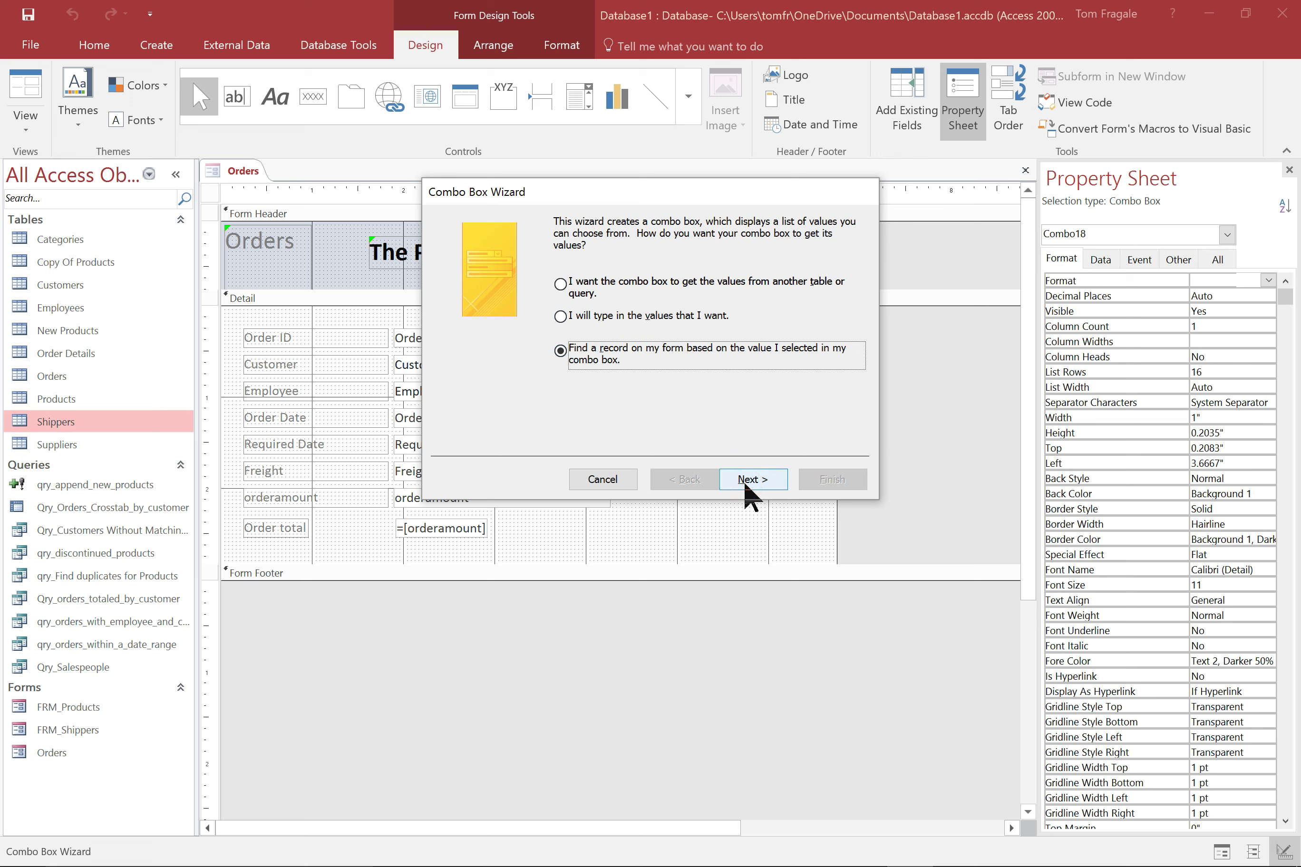
{"action": "left_click", "coordinate": [747, 481]}
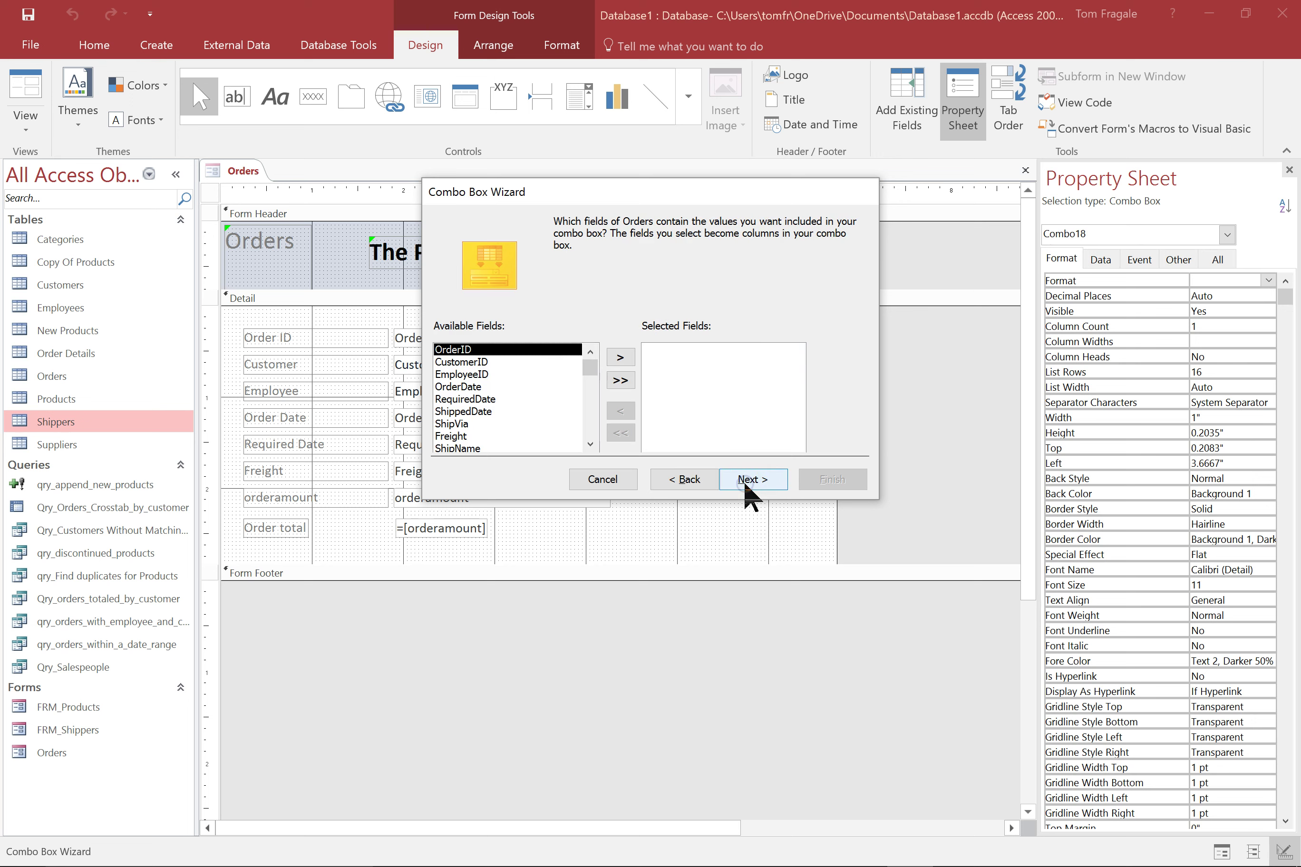
- Include the OrderID, CustomerID and OrderDate fields as the combo box columns
{"action": "left_click", "coordinate": [495, 348]}
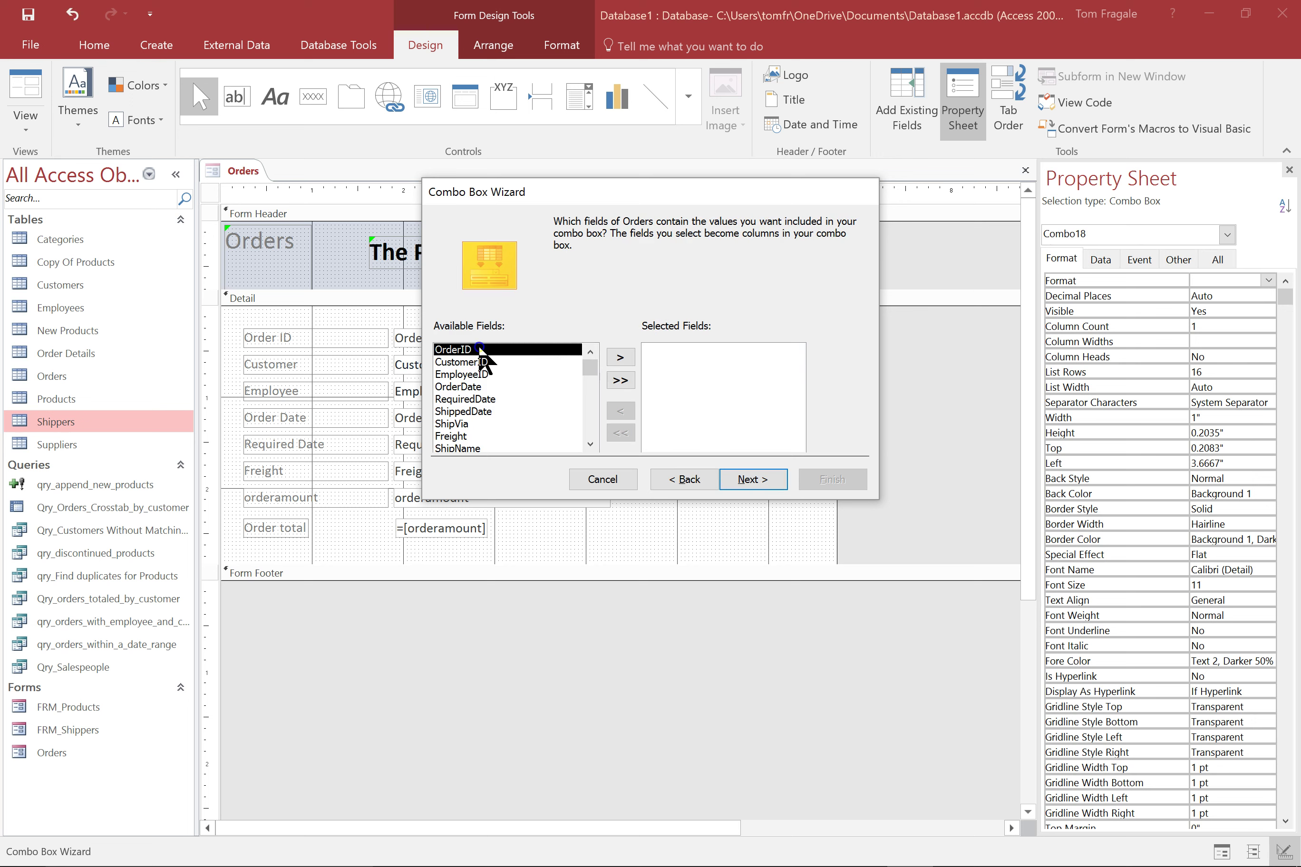
{"action": "double_click", "coordinate": [480, 350]}
{"action": "double_click", "coordinate": [480, 349]}
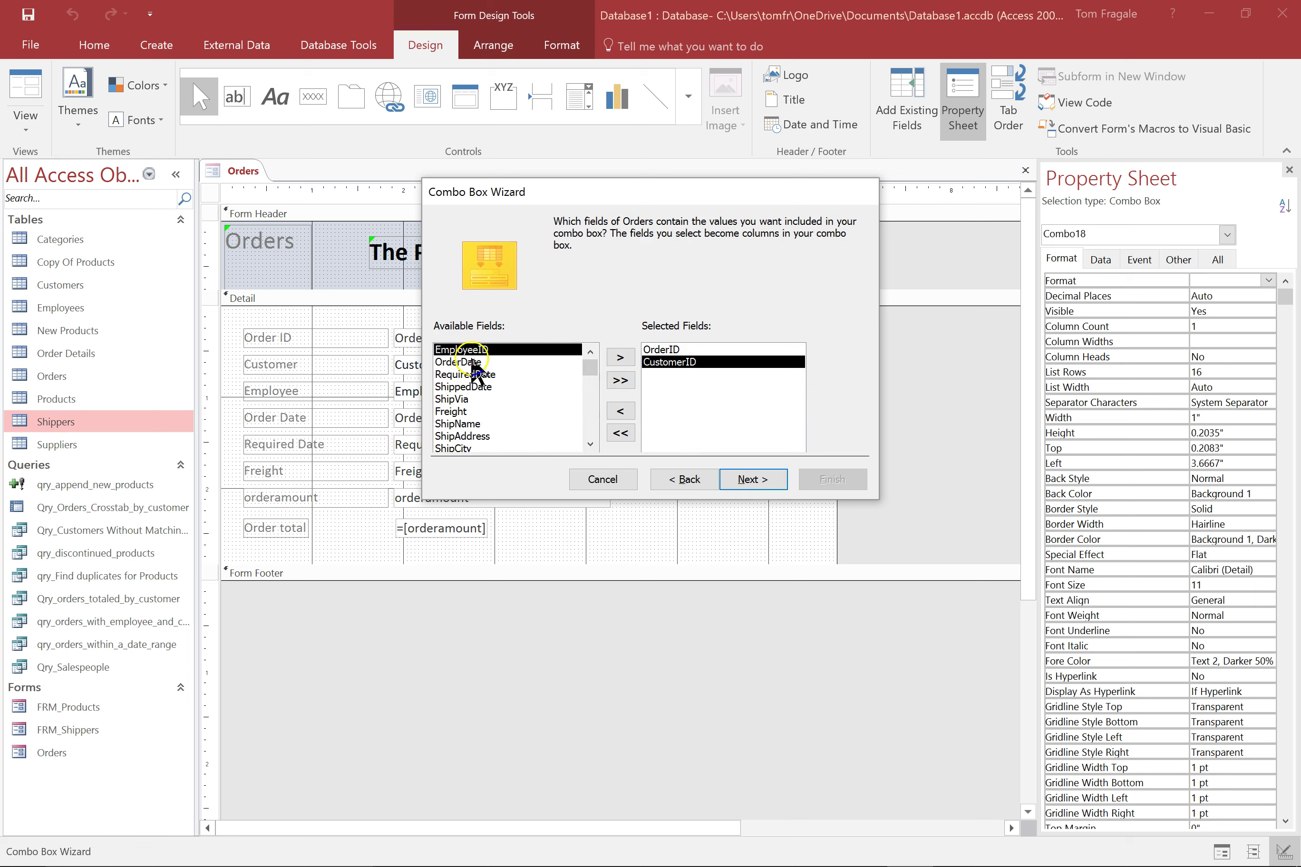
{"action": "double_click", "coordinate": [467, 361]}
{"action": "left_click", "coordinate": [739, 482]}
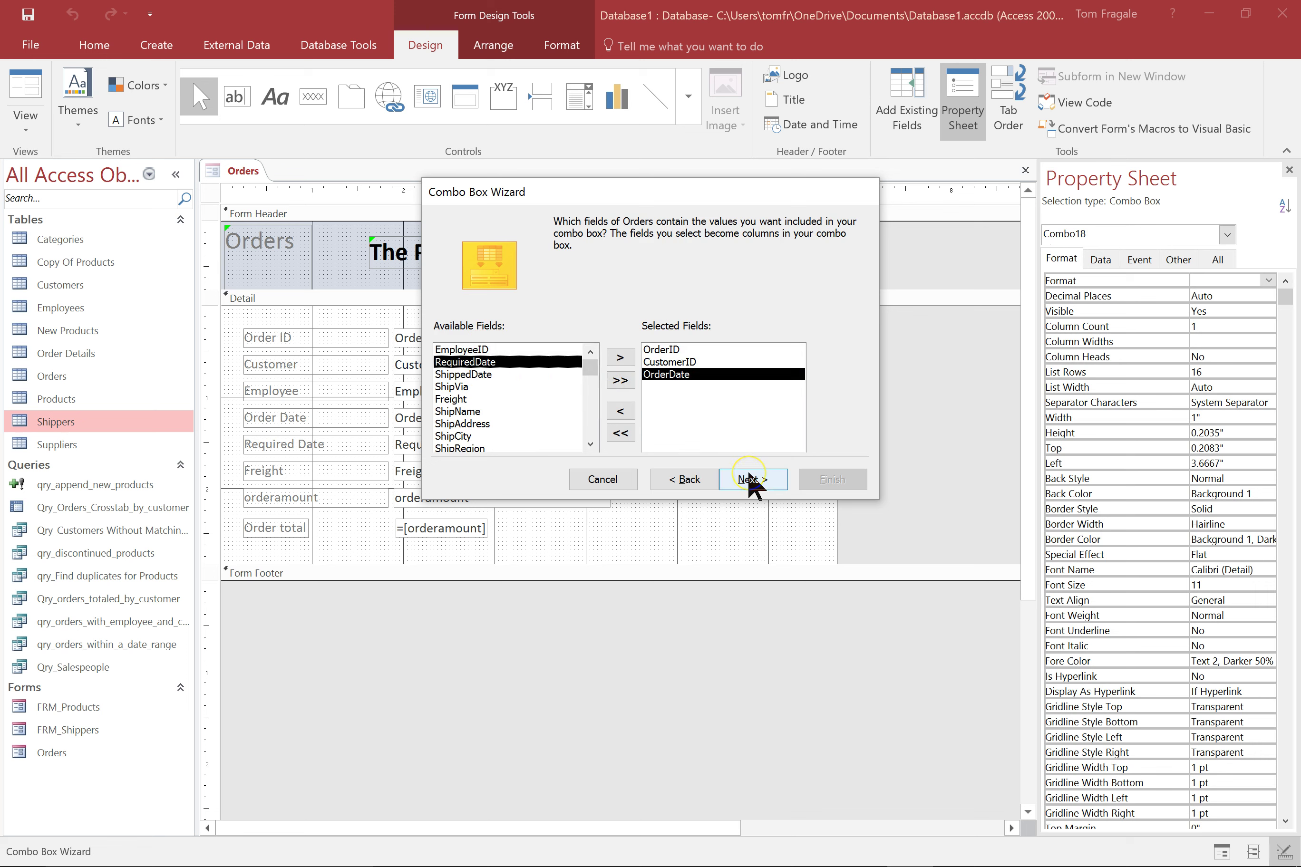
{"action": "left_click", "coordinate": [751, 480]}
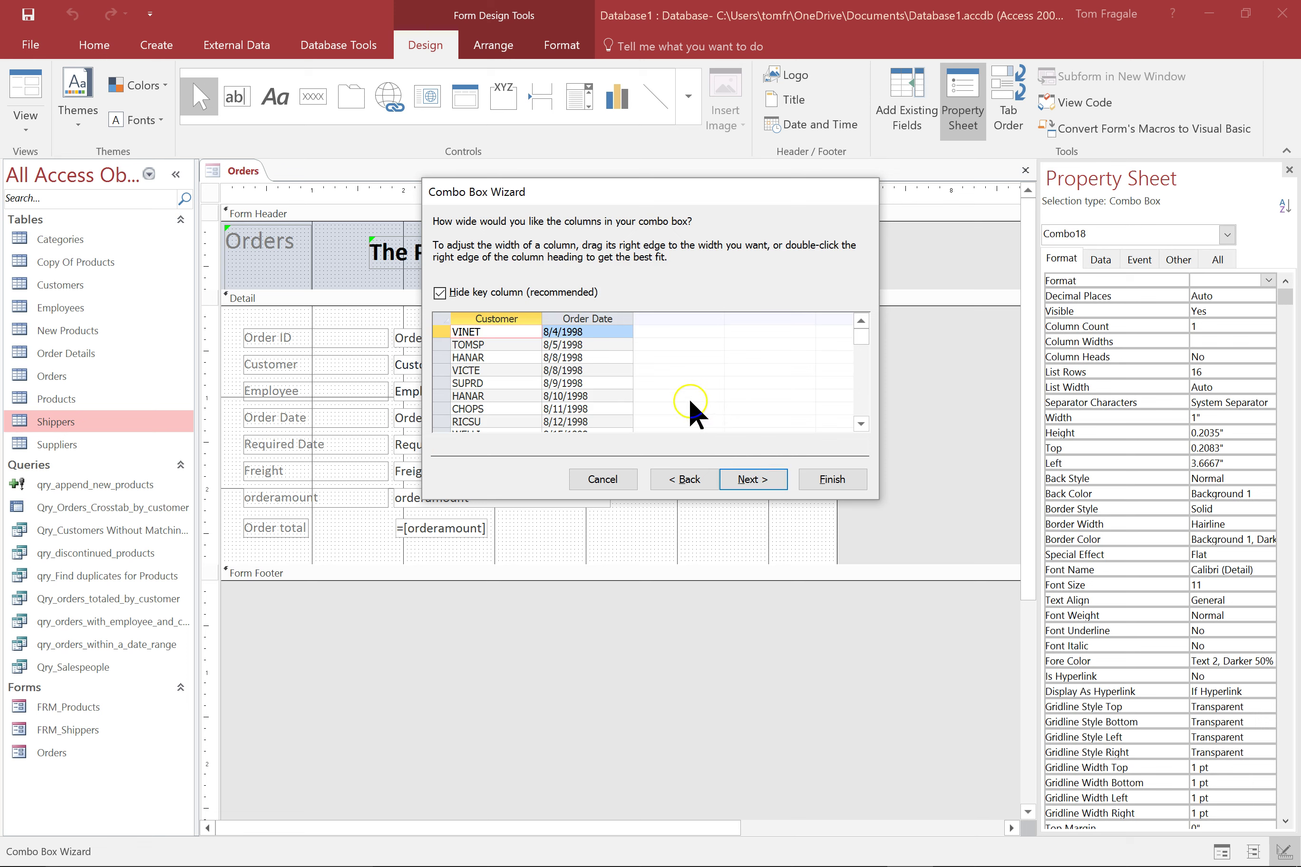
- Show the key column, fit the Order ID, Customer and Order Date column widths to their contents, and continue to the label page
{"action": "left_click", "coordinate": [440, 292]}
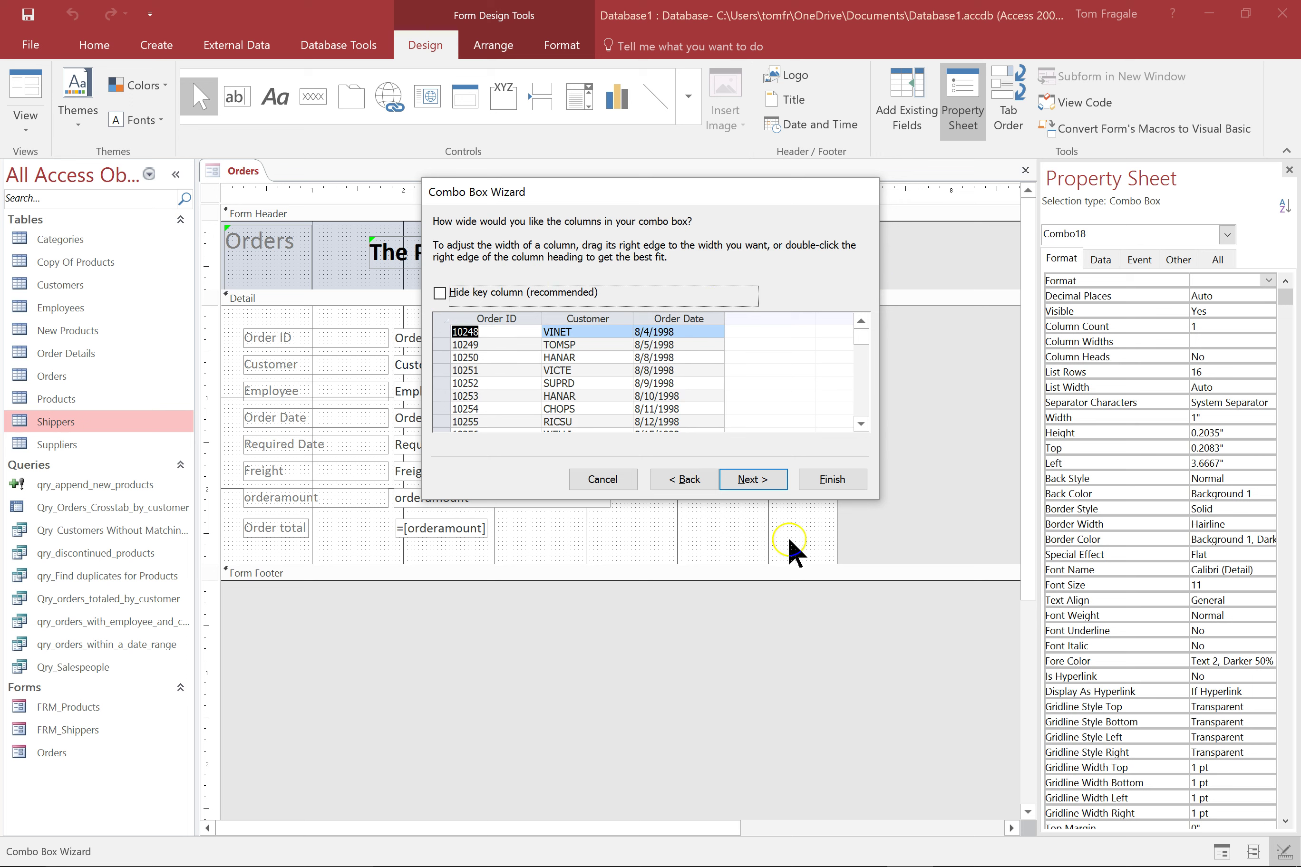
{"action": "double_click", "coordinate": [542, 317]}
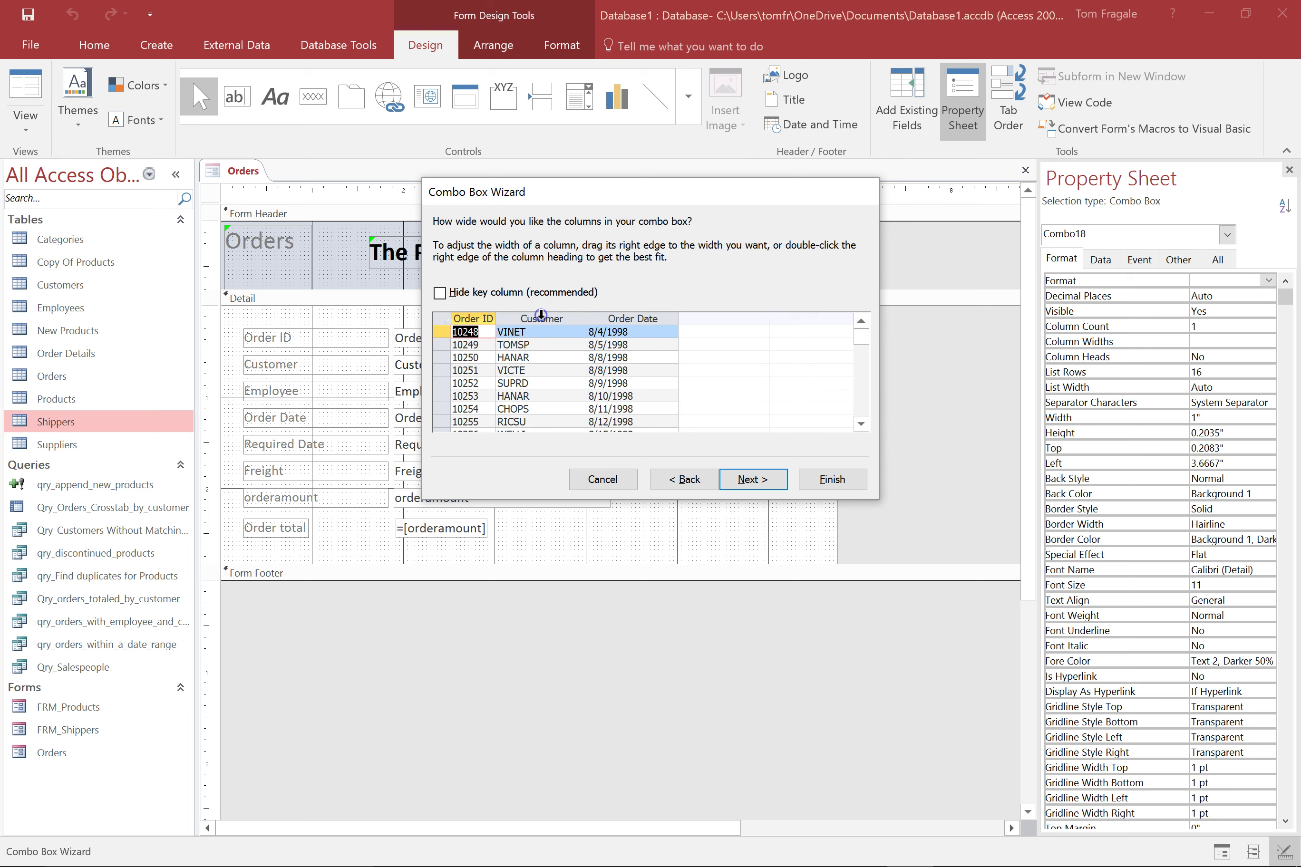
{"action": "left_click", "coordinate": [584, 319]}
{"action": "double_click", "coordinate": [584, 319]}
{"action": "double_click", "coordinate": [634, 317]}
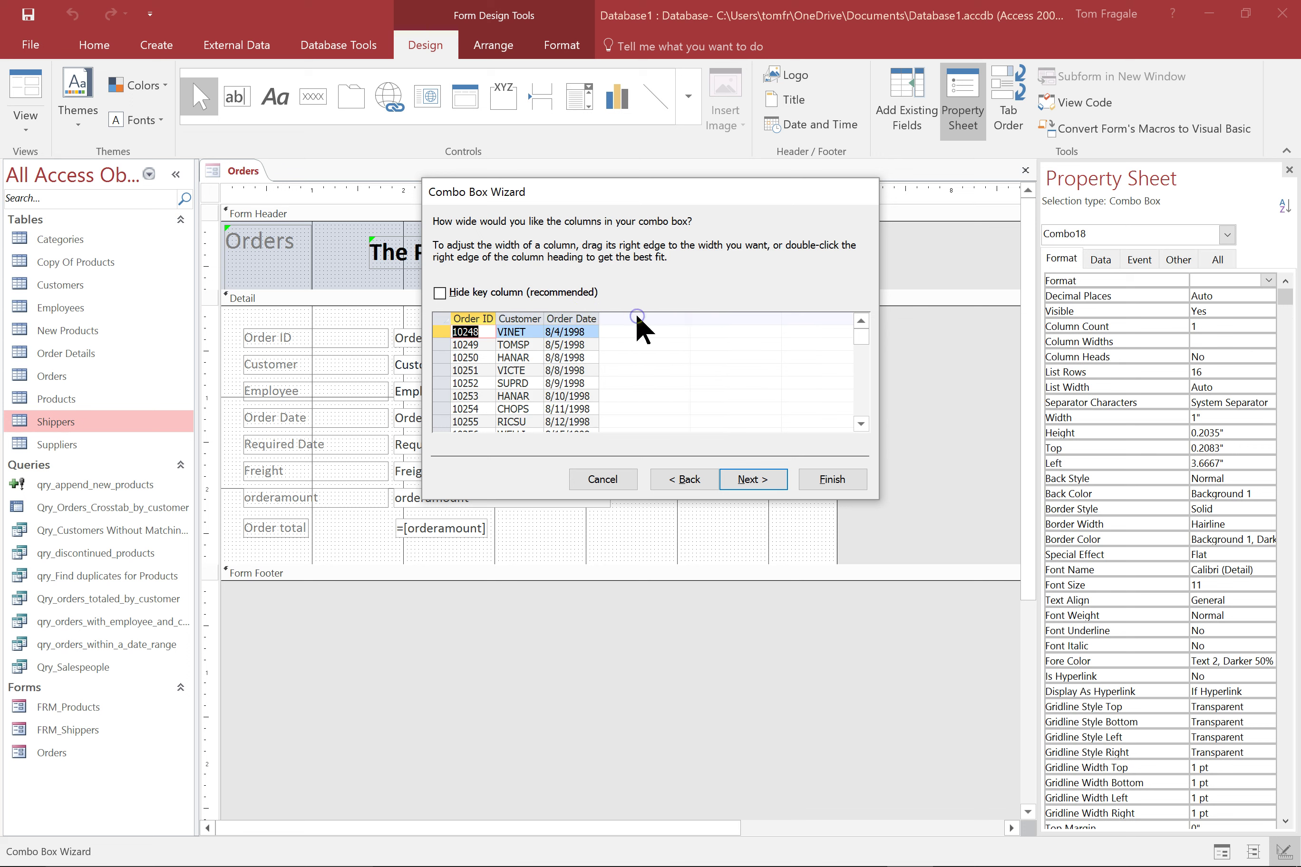
{"action": "left_click", "coordinate": [751, 480]}
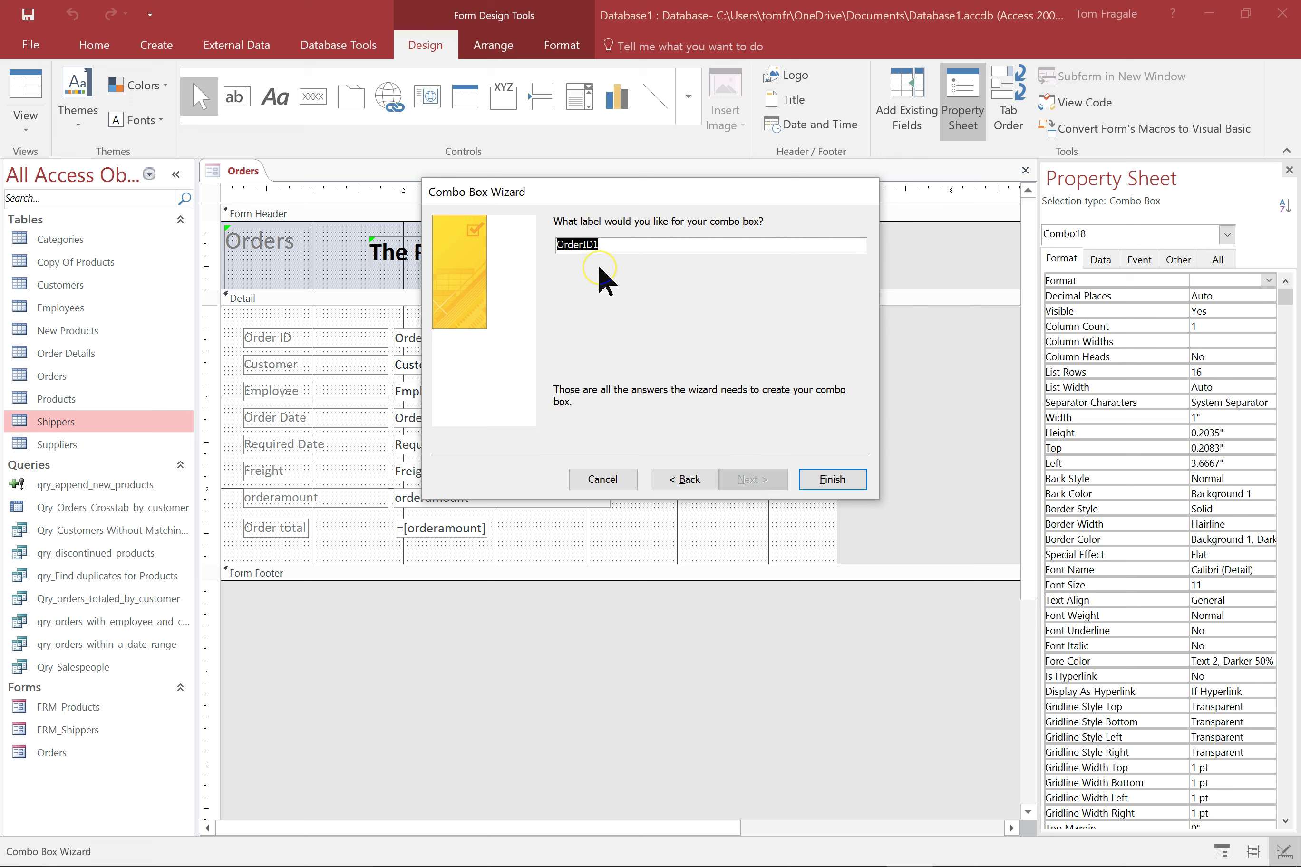
- Label the combo box "Select an Order ID" and move it within the form header, clear of The PC GUY label
{"action": "type", "text": "Select"}
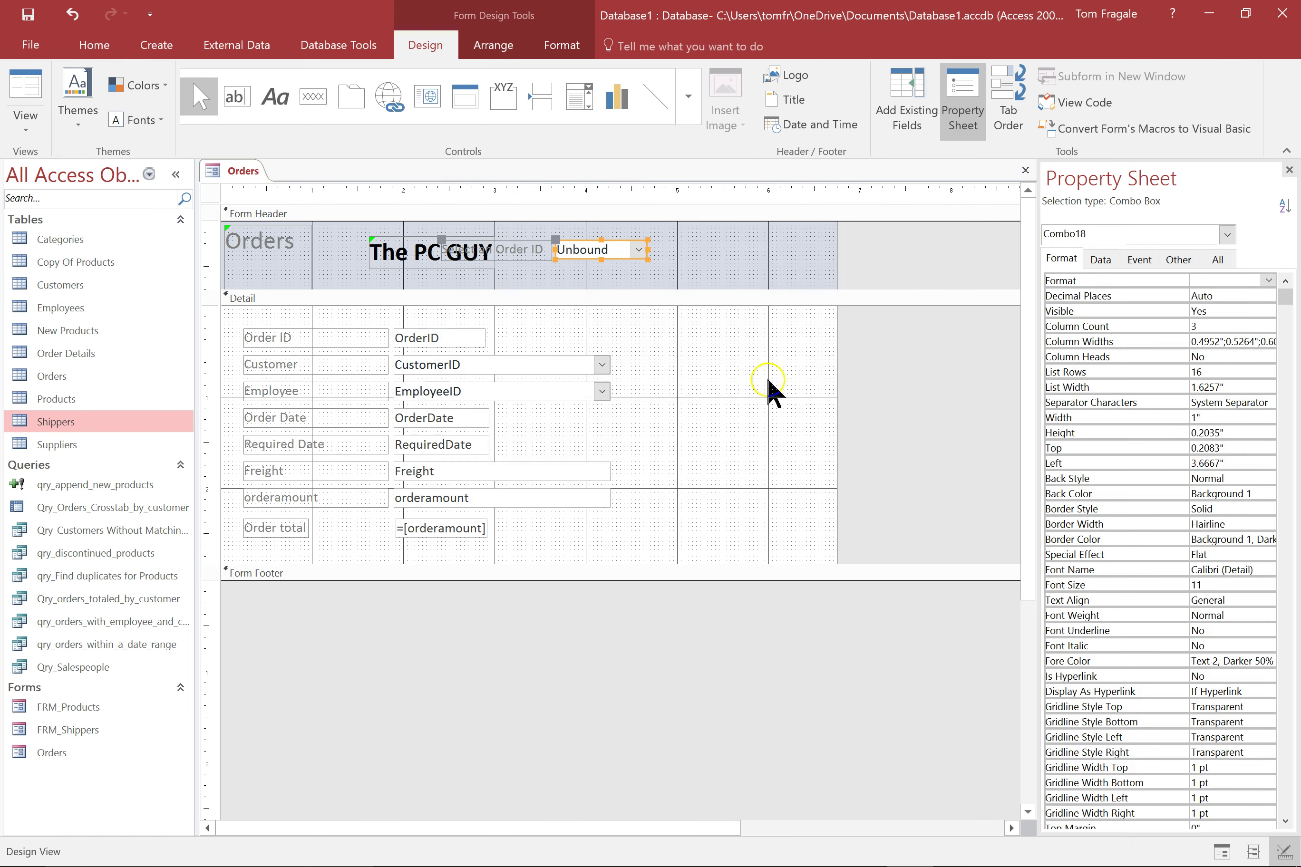
{"action": "left_click", "coordinate": [569, 251]}
{"action": "left_click_drag", "start_coordinate": [569, 250], "coordinate": [635, 277]}
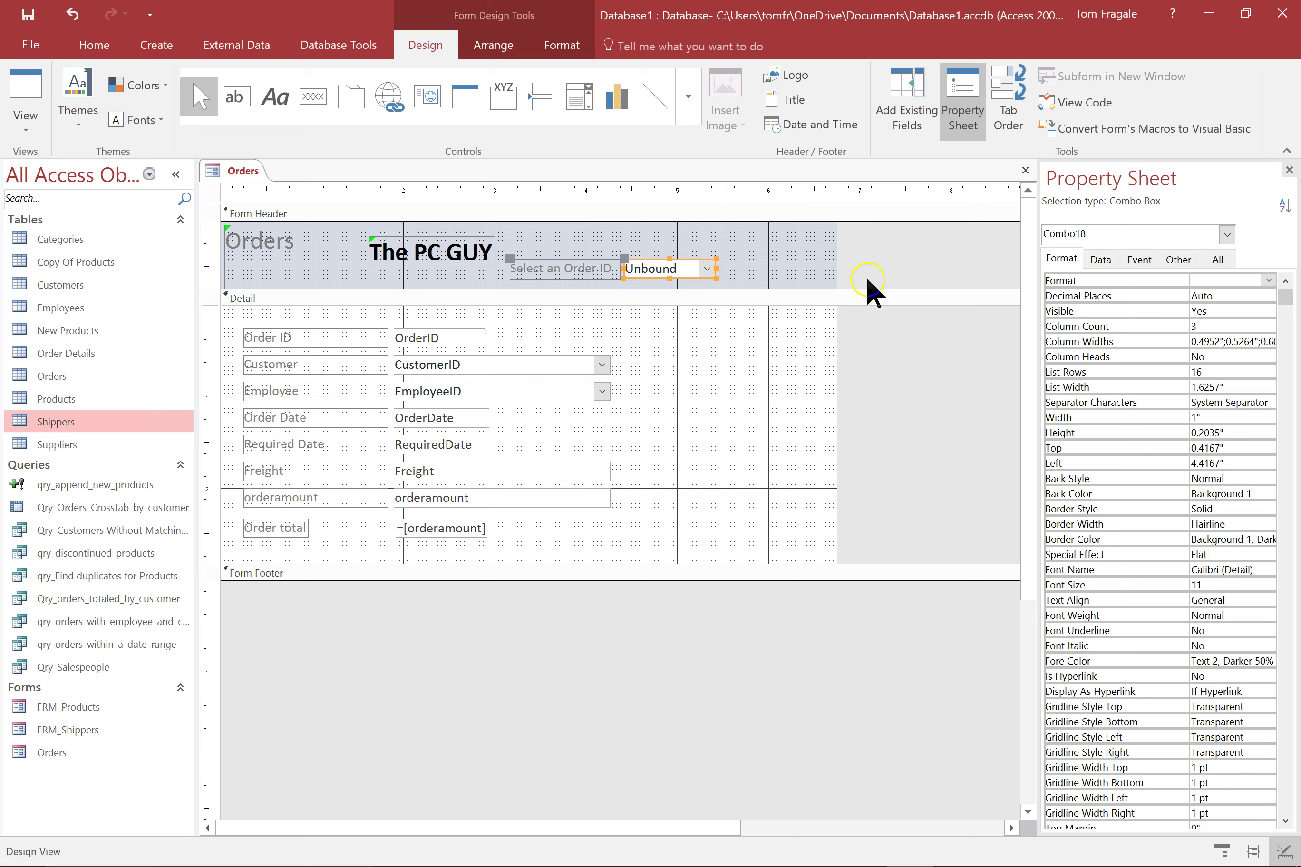
{"action": "left_click", "coordinate": [812, 238]}
- Place a command button in the form header beside the combo box, using the Close Form action from Form Operations
{"action": "left_click", "coordinate": [316, 101]}
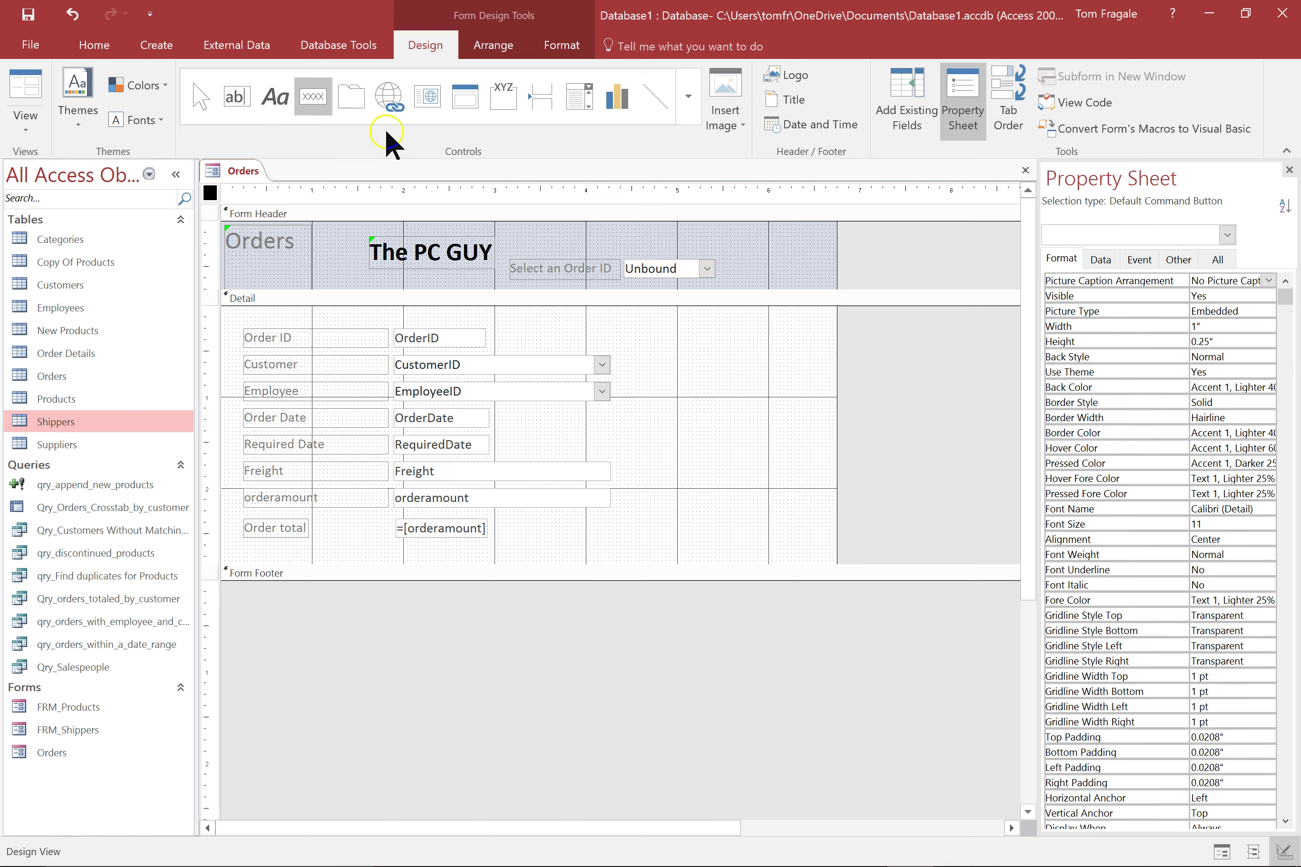
{"action": "left_click", "coordinate": [761, 241]}
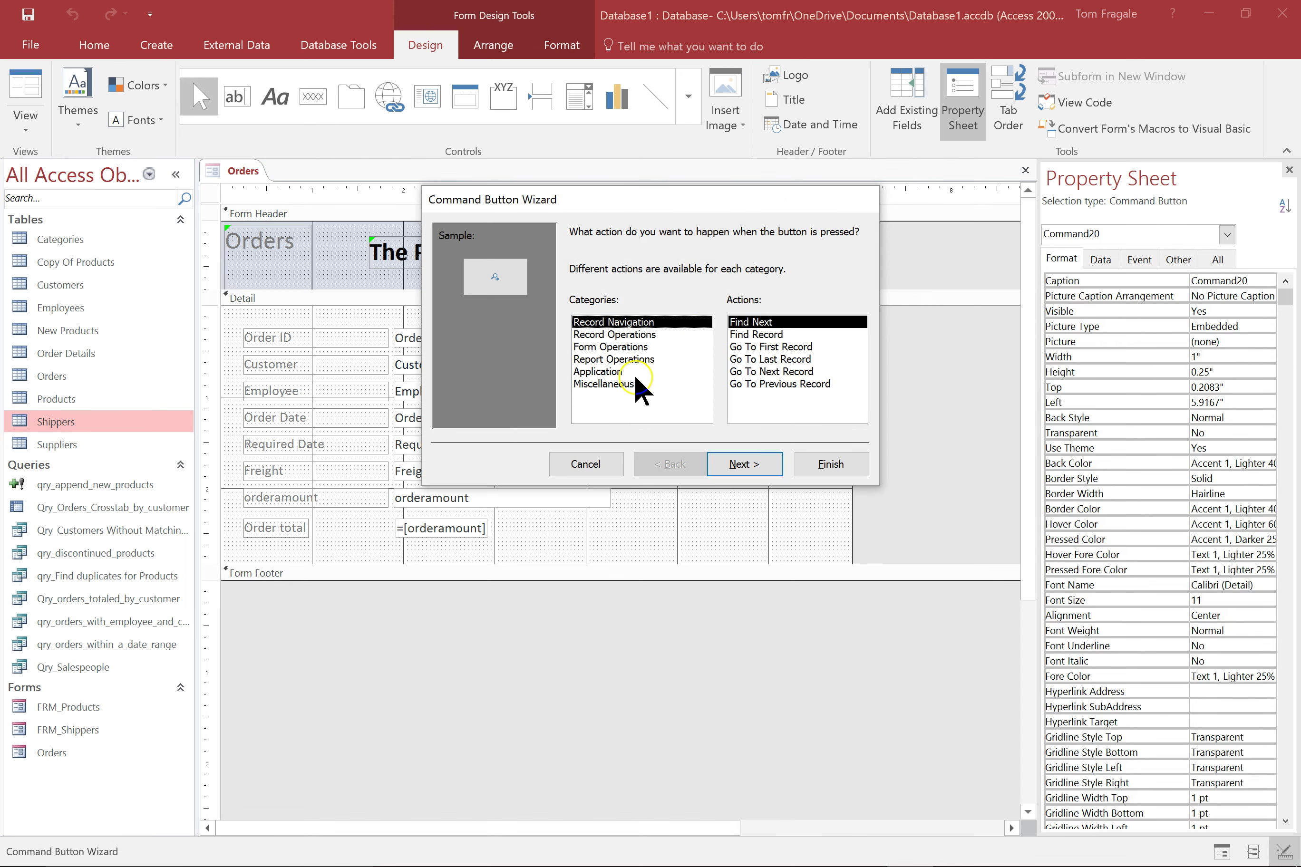
{"action": "left_click", "coordinate": [609, 347]}
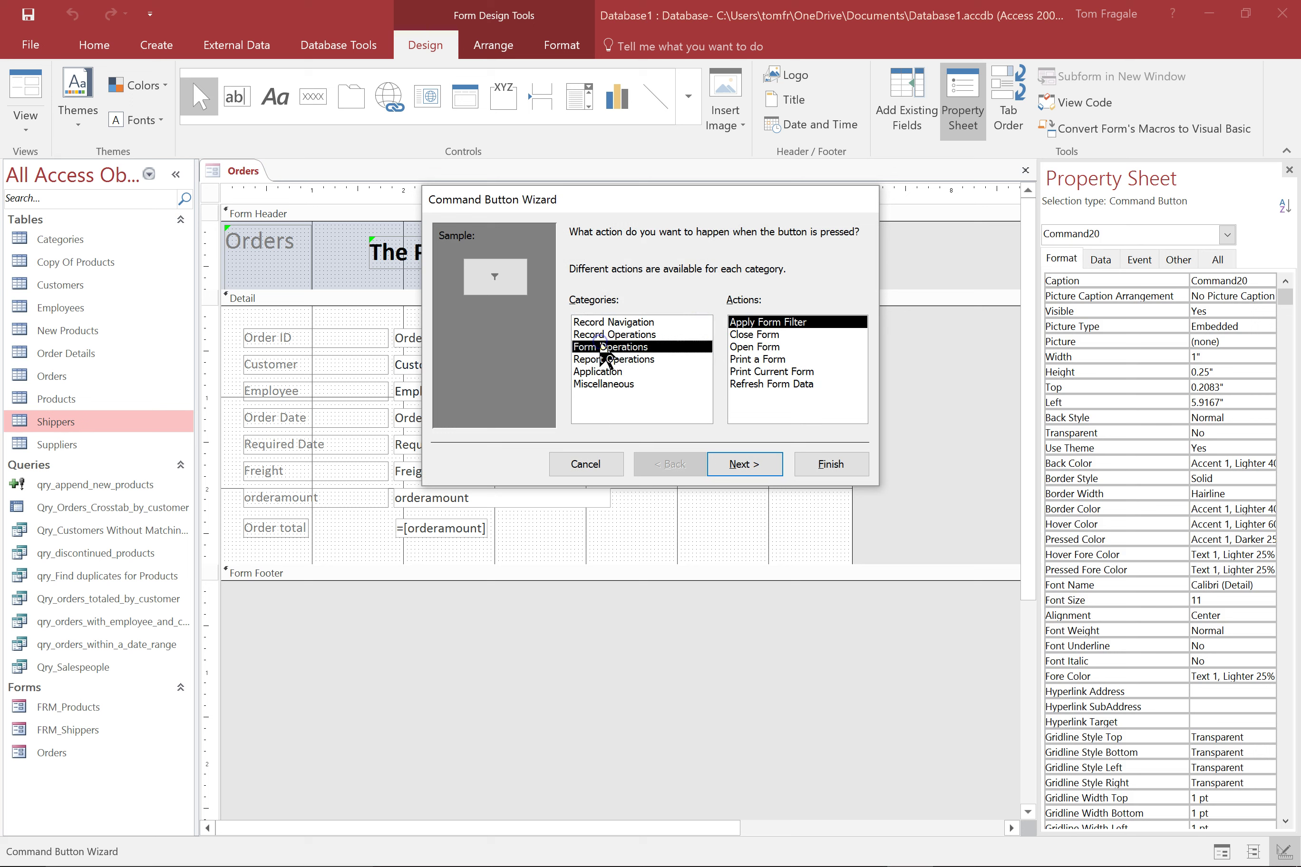
{"action": "left_click", "coordinate": [748, 334]}
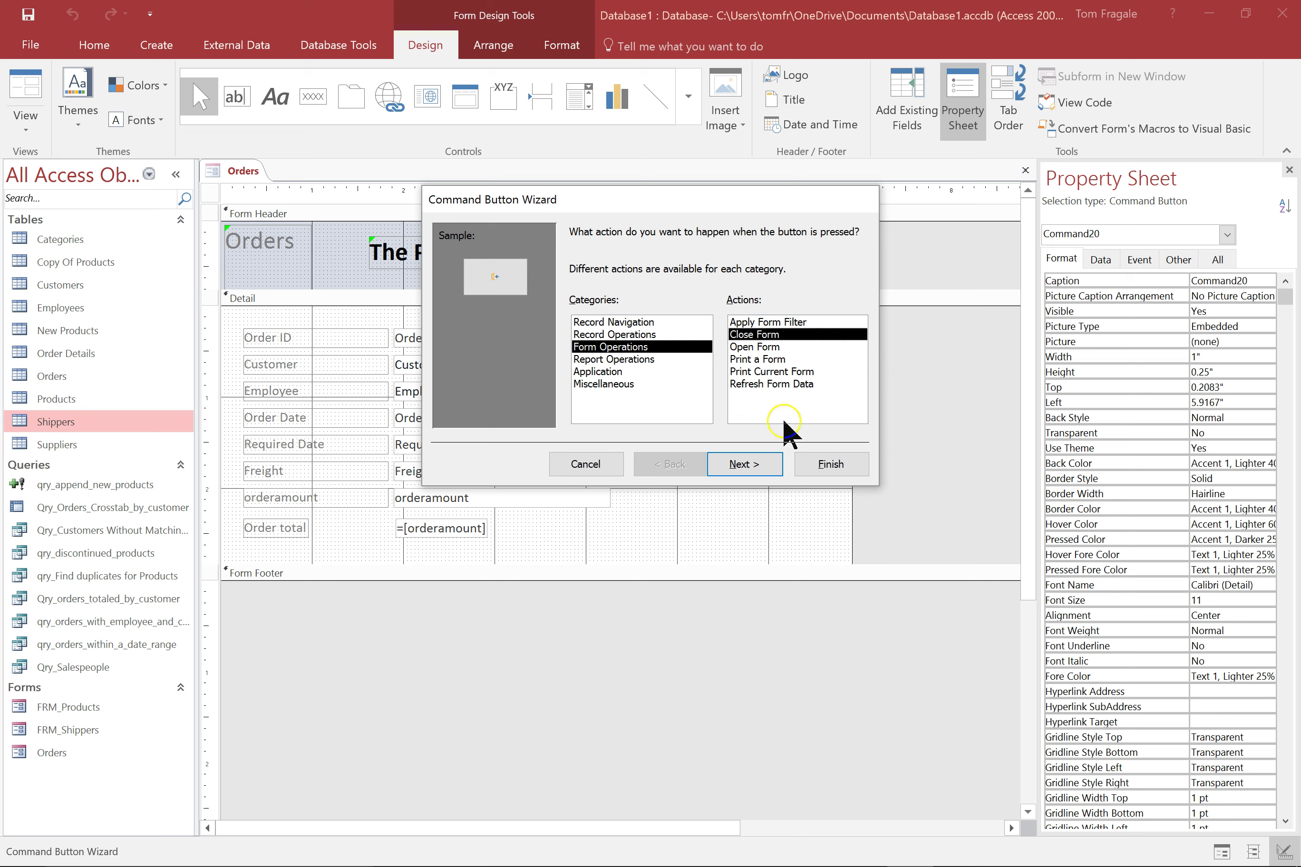
{"action": "left_click", "coordinate": [749, 465]}
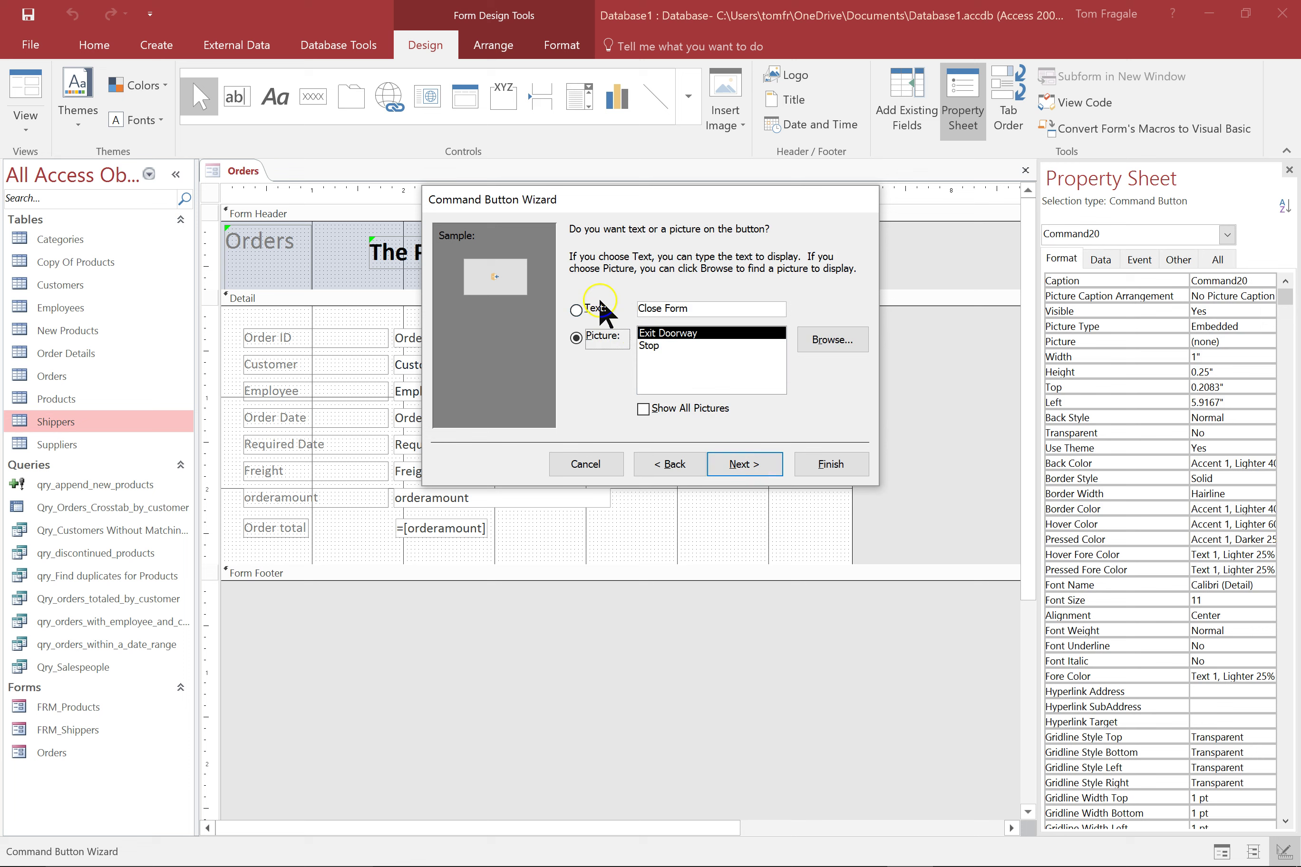
- Show text instead of a picture on the command button, with the caption "Close Window"
{"action": "left_click", "coordinate": [577, 309]}
{"action": "left_click", "coordinate": [733, 307]}
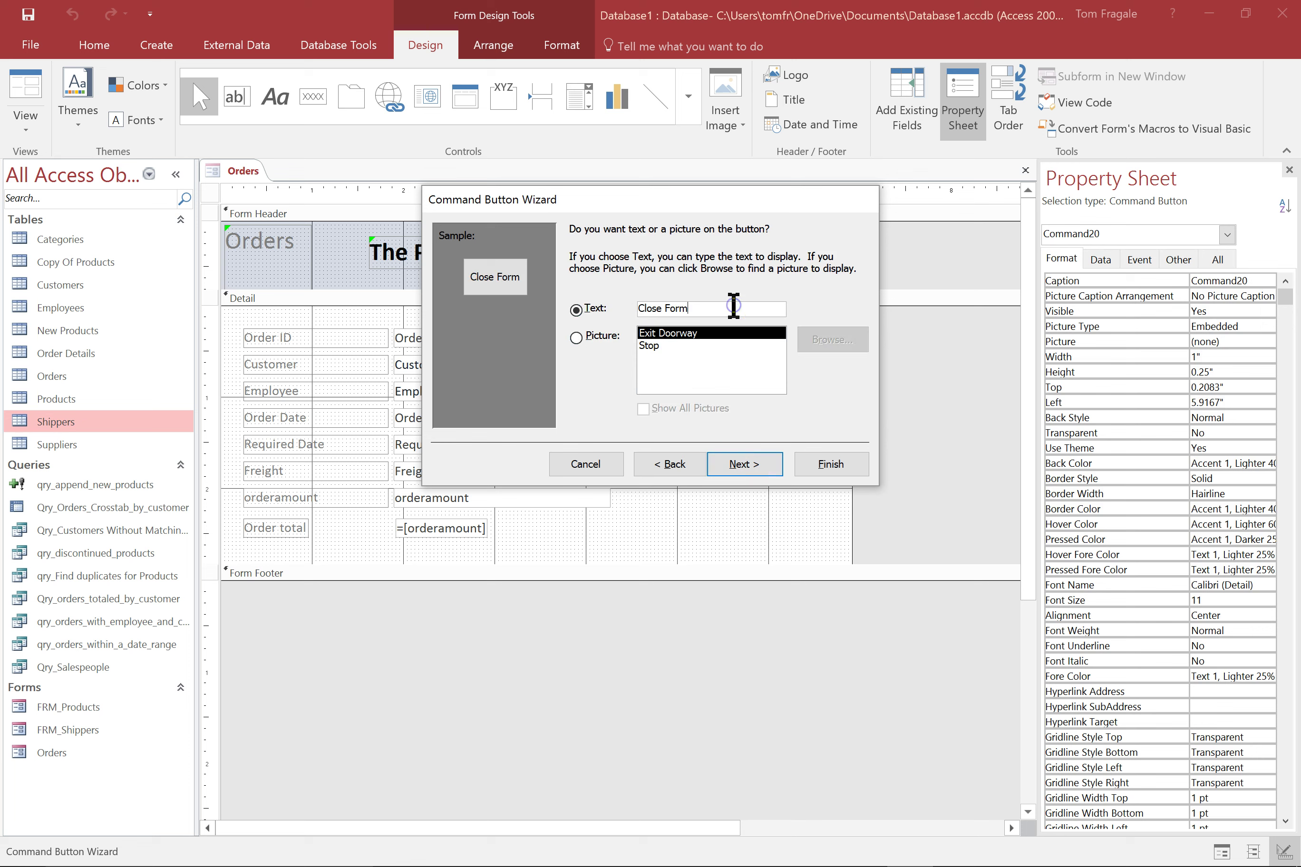
{"action": "key", "text": "BackSpace"}
{"action": "key", "text": "BackSpace"}
{"action": "key", "text": "BackSpace"}
{"action": "key", "text": "BackSpace"}
{"action": "type", "text": "W"}
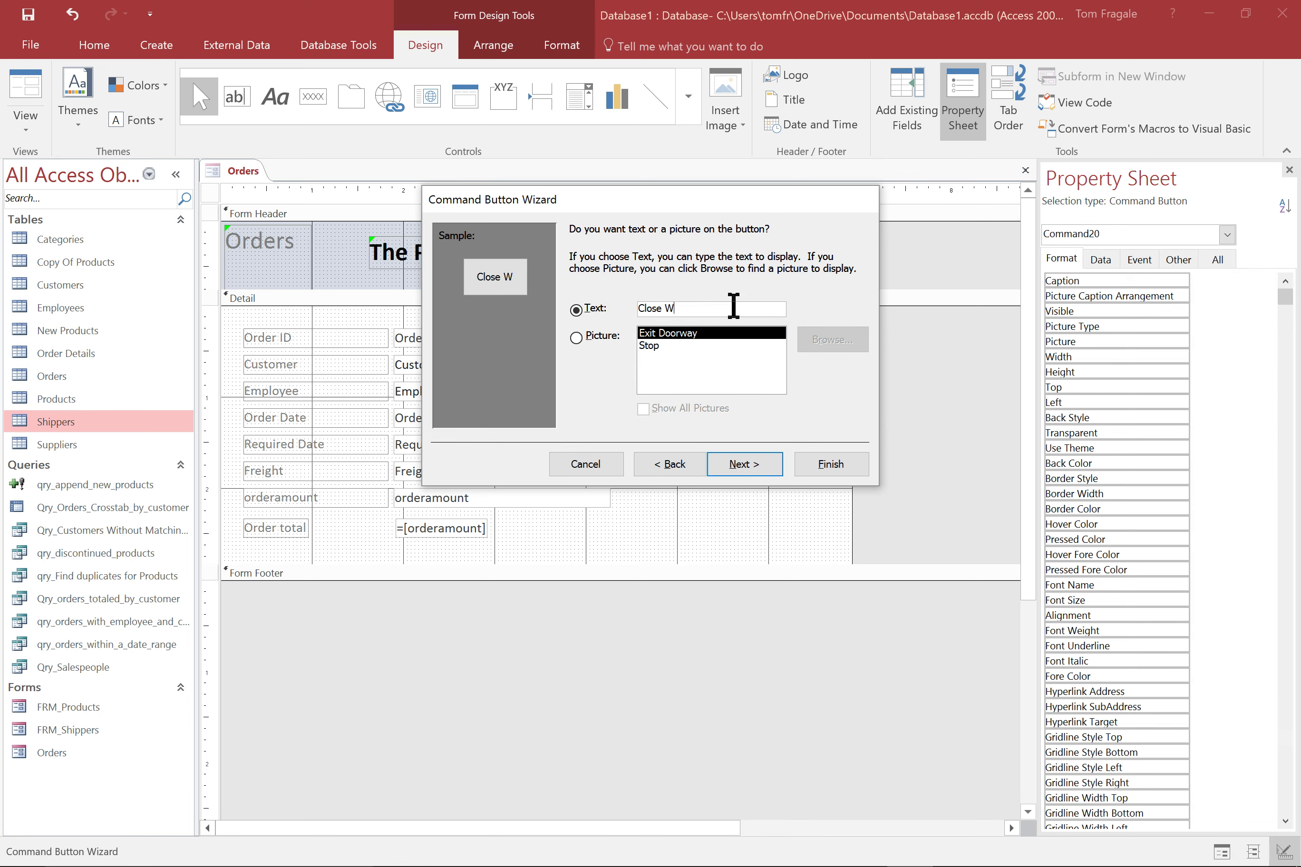
{"action": "type", "text": "indow"}
{"action": "key", "text": "Return"}
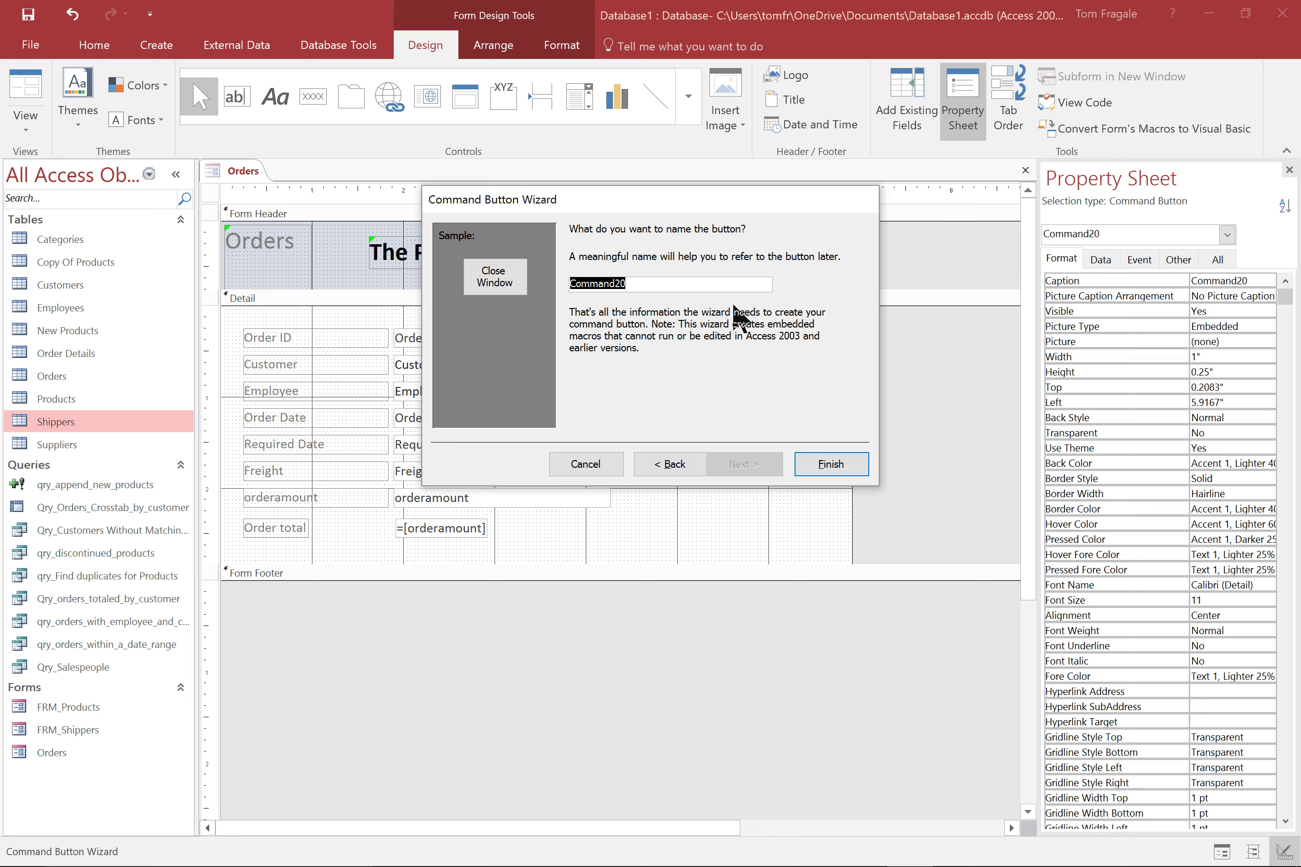
- Finish the button wizard with the default name and line the Close Window button up with the order combo box
{"action": "left_click", "coordinate": [746, 379]}
{"action": "left_click", "coordinate": [830, 465]}
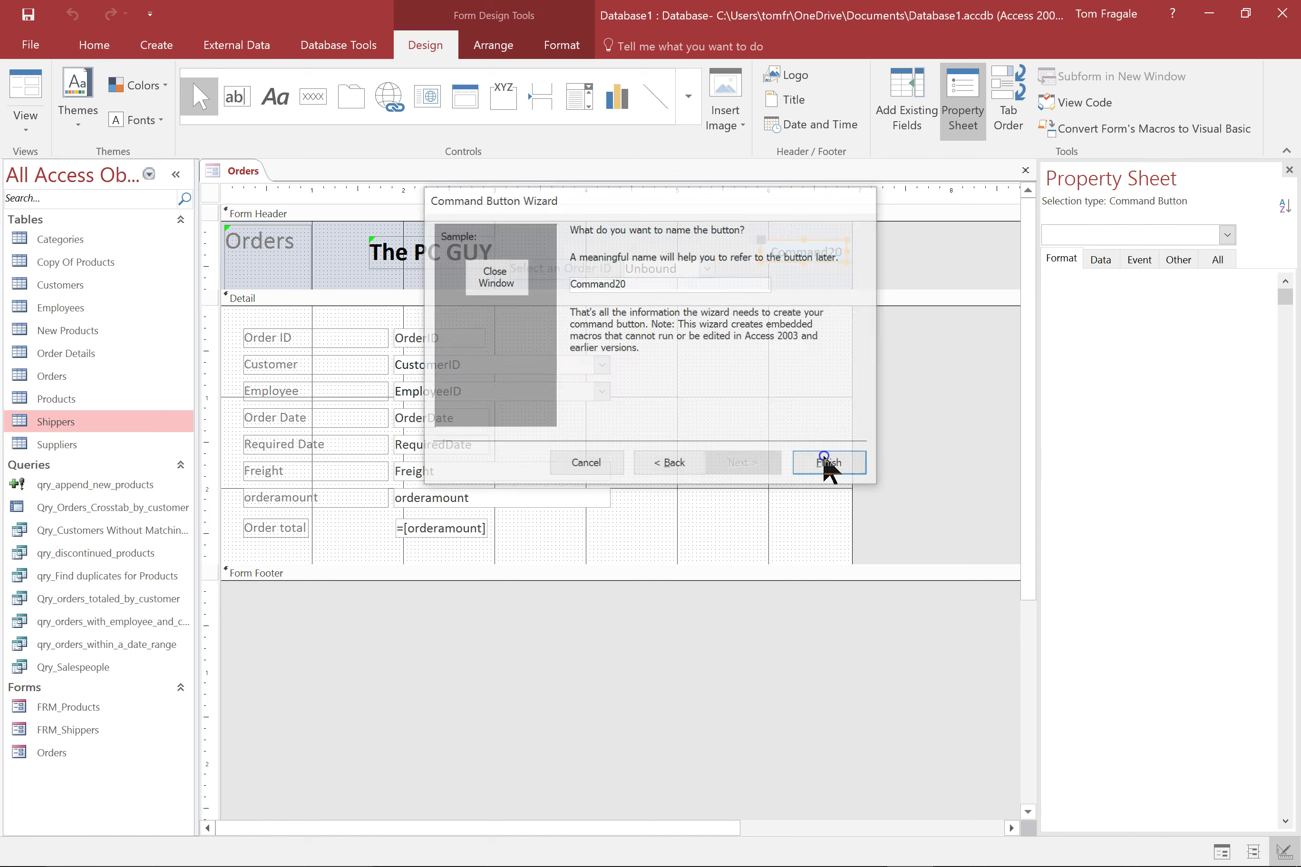
{"action": "left_click", "coordinate": [790, 281]}
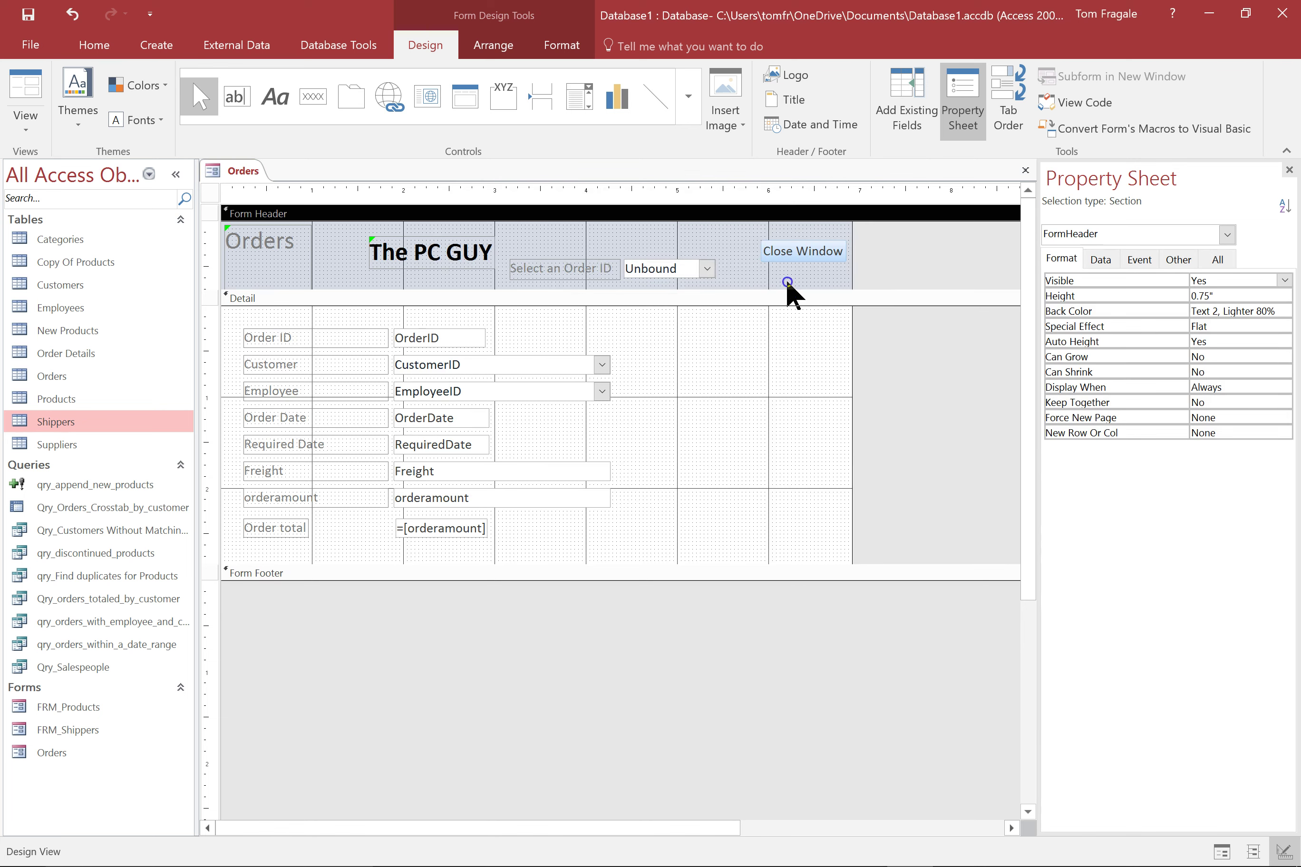
{"action": "left_click_drag", "start_coordinate": [798, 255], "coordinate": [780, 270]}
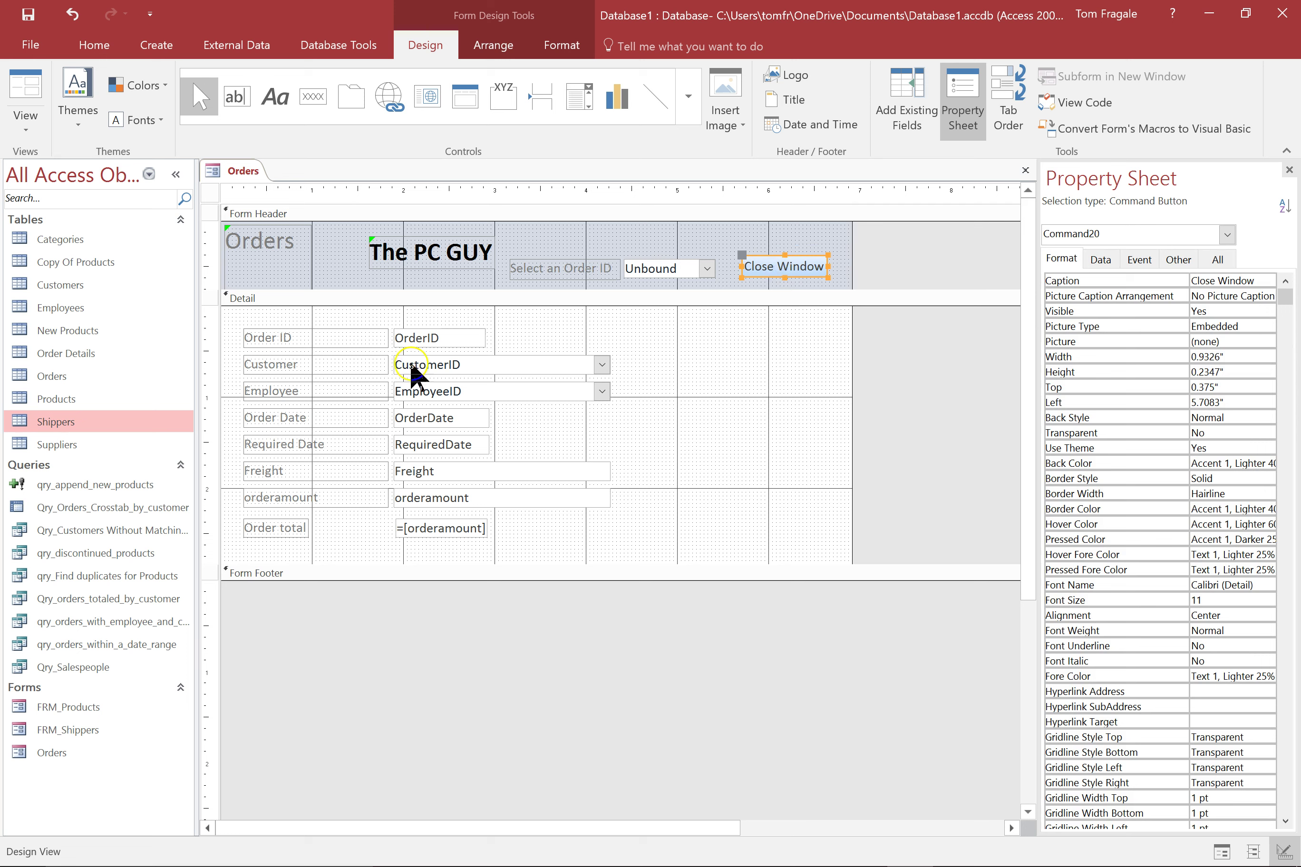
- Switch the Orders form to Form View and test the header combo box by selecting two different orders
{"action": "right_click", "coordinate": [231, 175]}
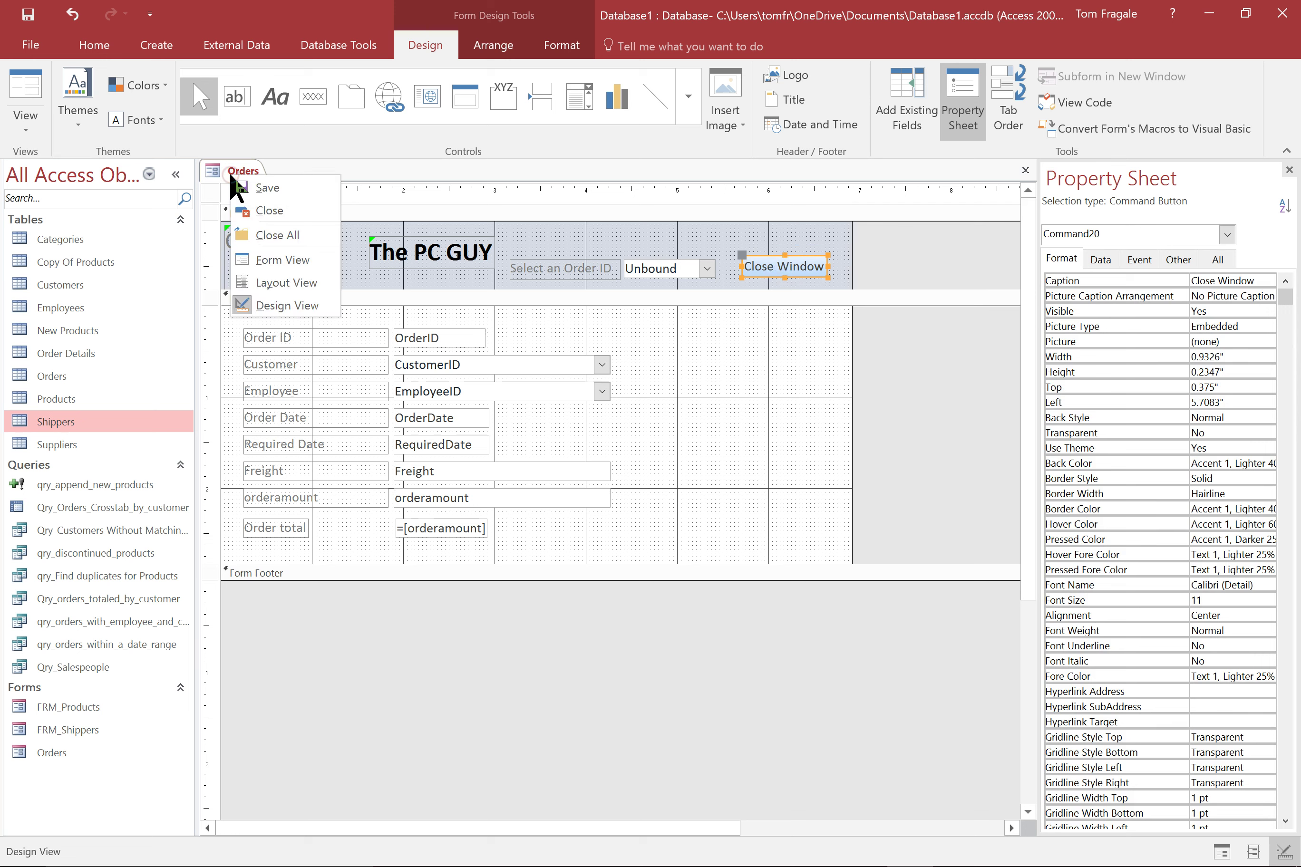
{"action": "left_click", "coordinate": [277, 258]}
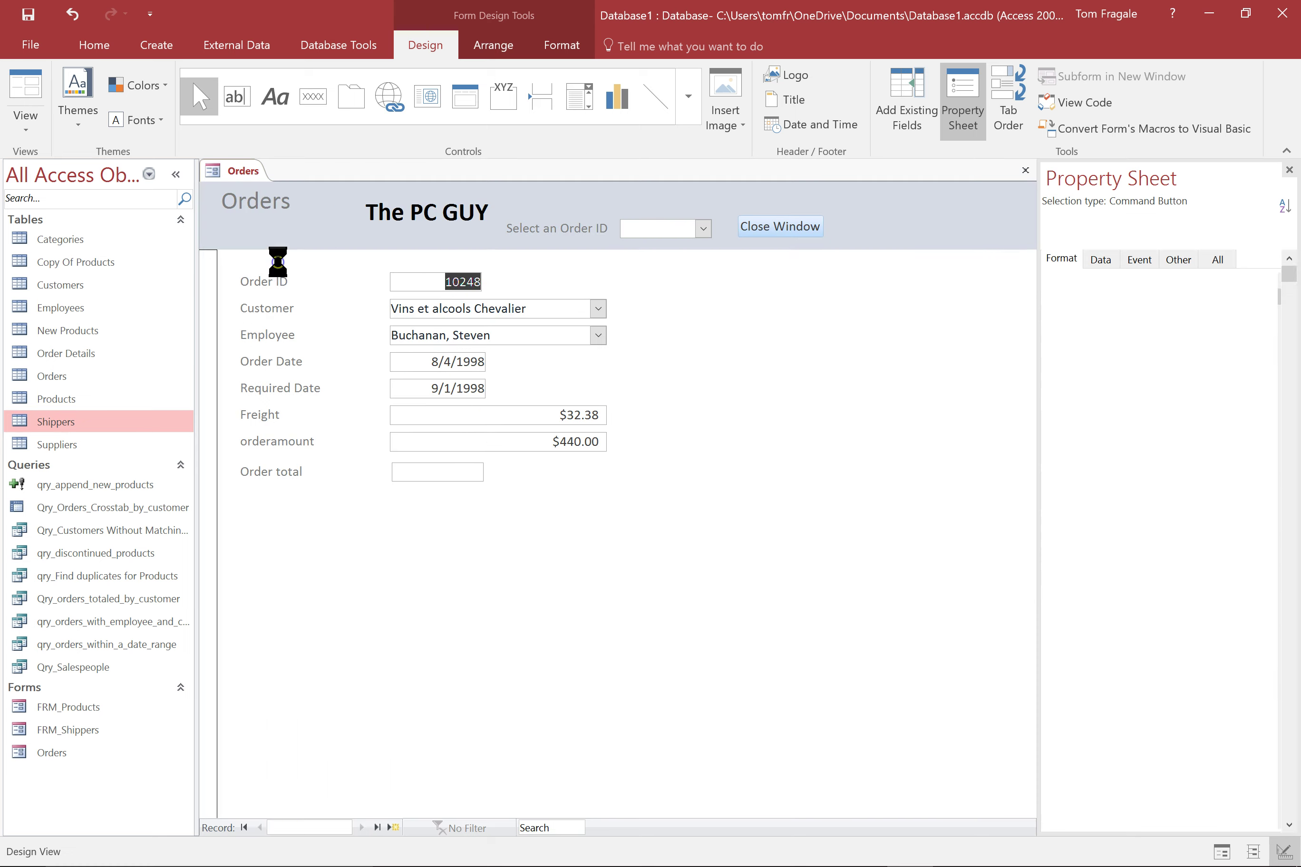
{"action": "left_click", "coordinate": [704, 229]}
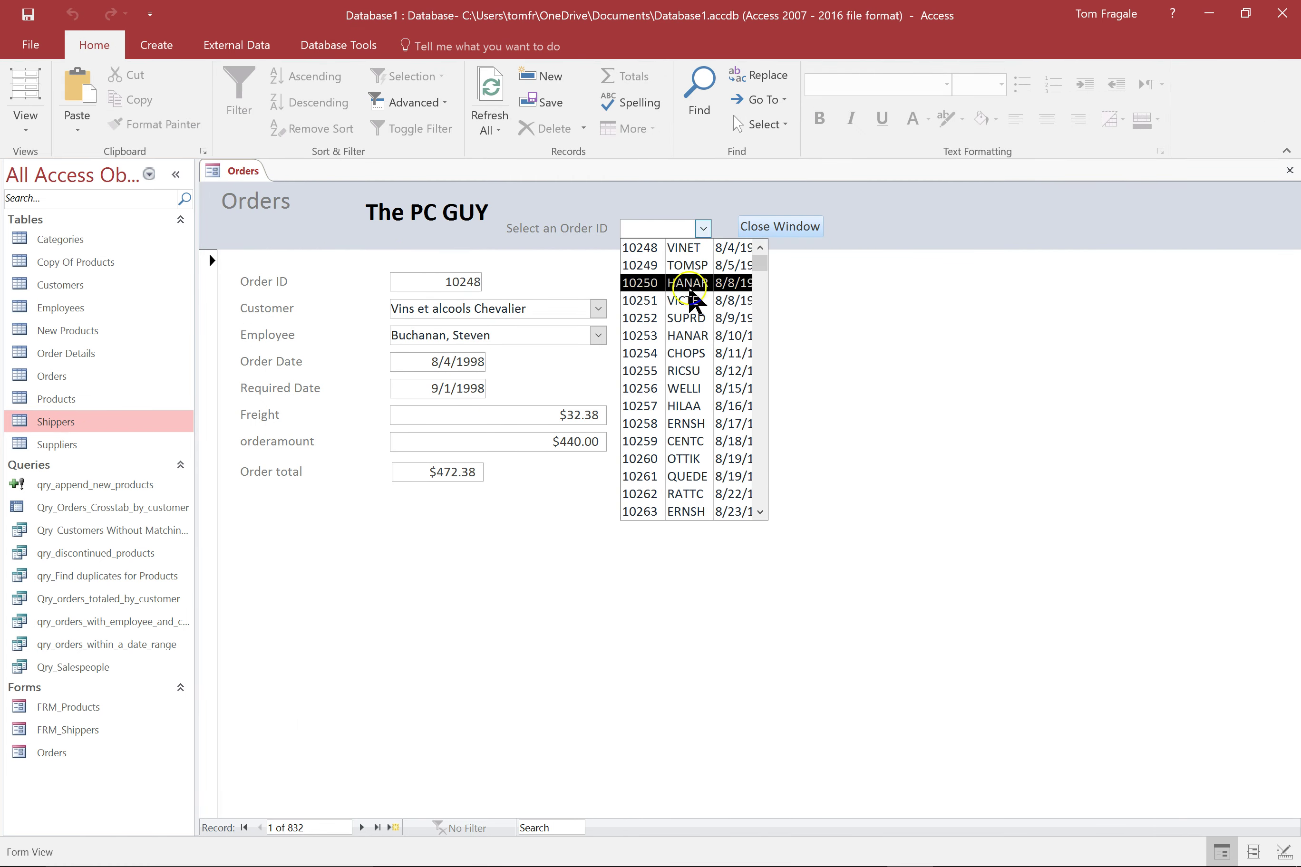
{"action": "left_click", "coordinate": [674, 460]}
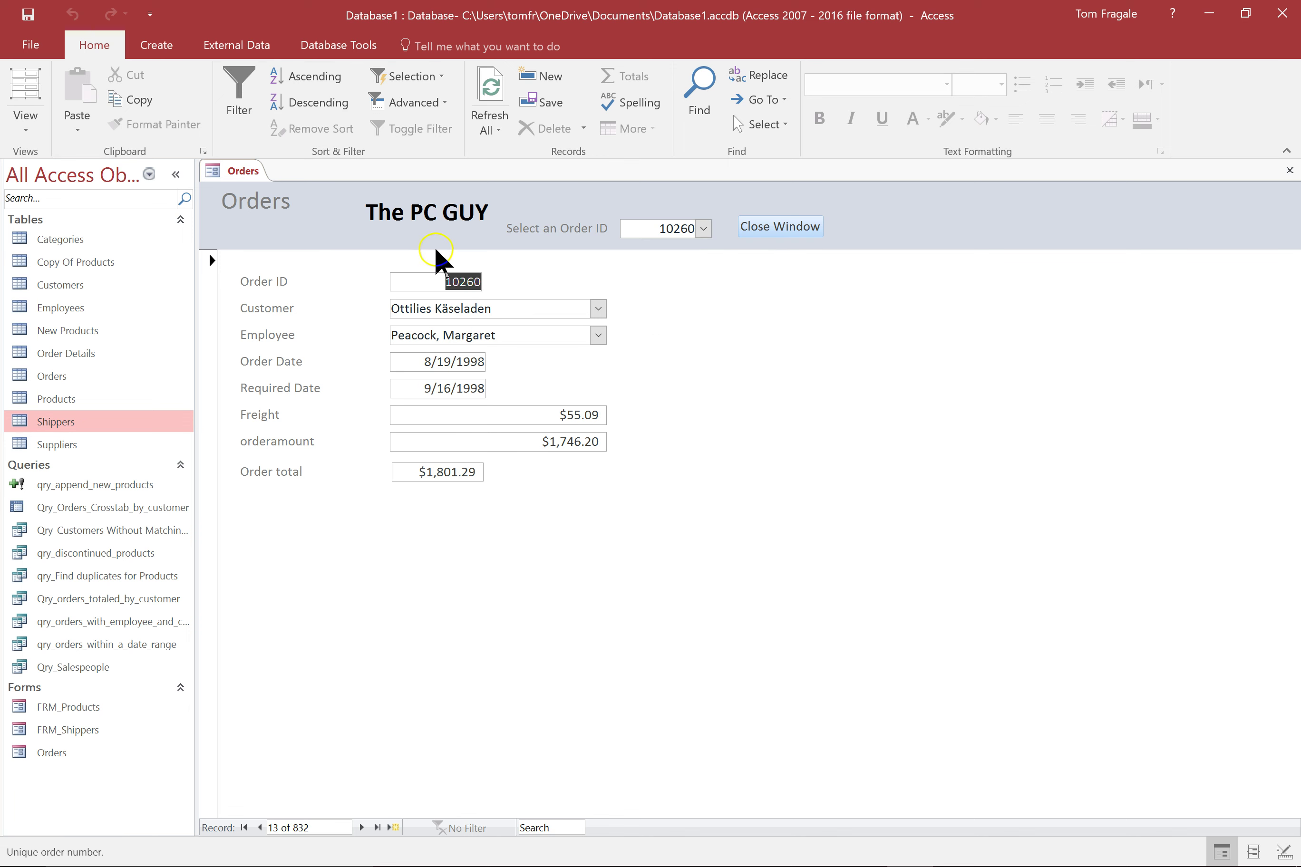
{"action": "left_click", "coordinate": [704, 229]}
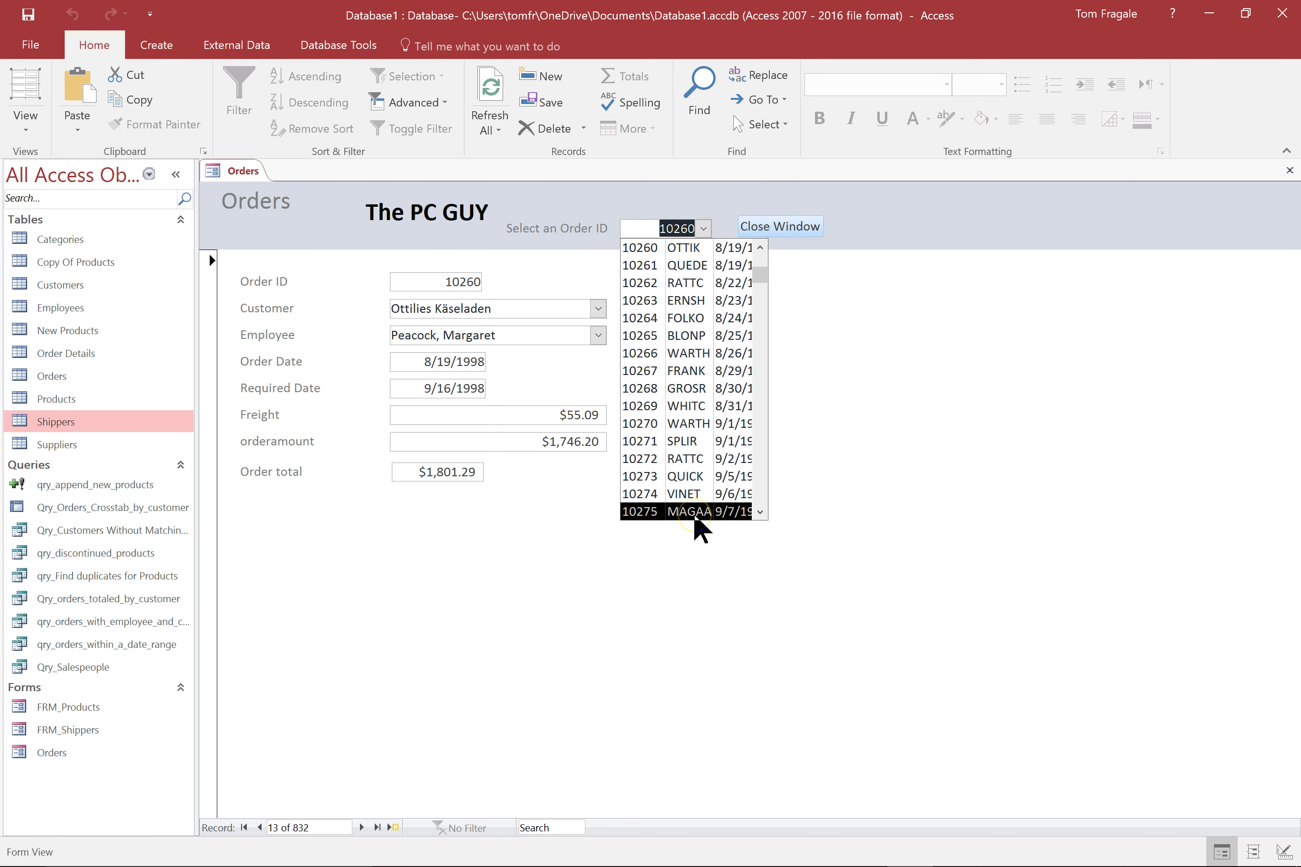
{"action": "left_click", "coordinate": [694, 512]}
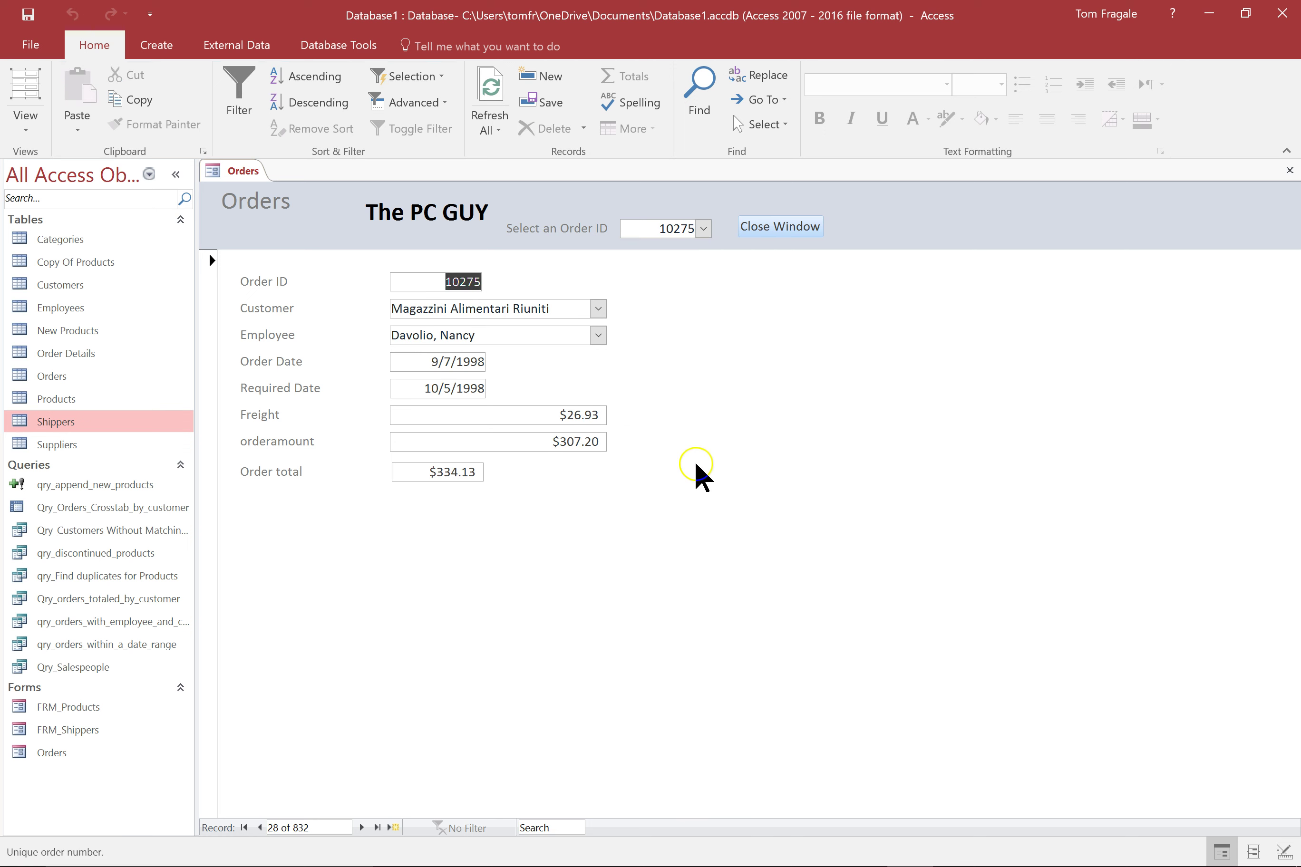
- Close the form with its Close Window button and save the design changes to Orders
{"action": "left_click", "coordinate": [782, 241]}
{"action": "left_click", "coordinate": [597, 496]}
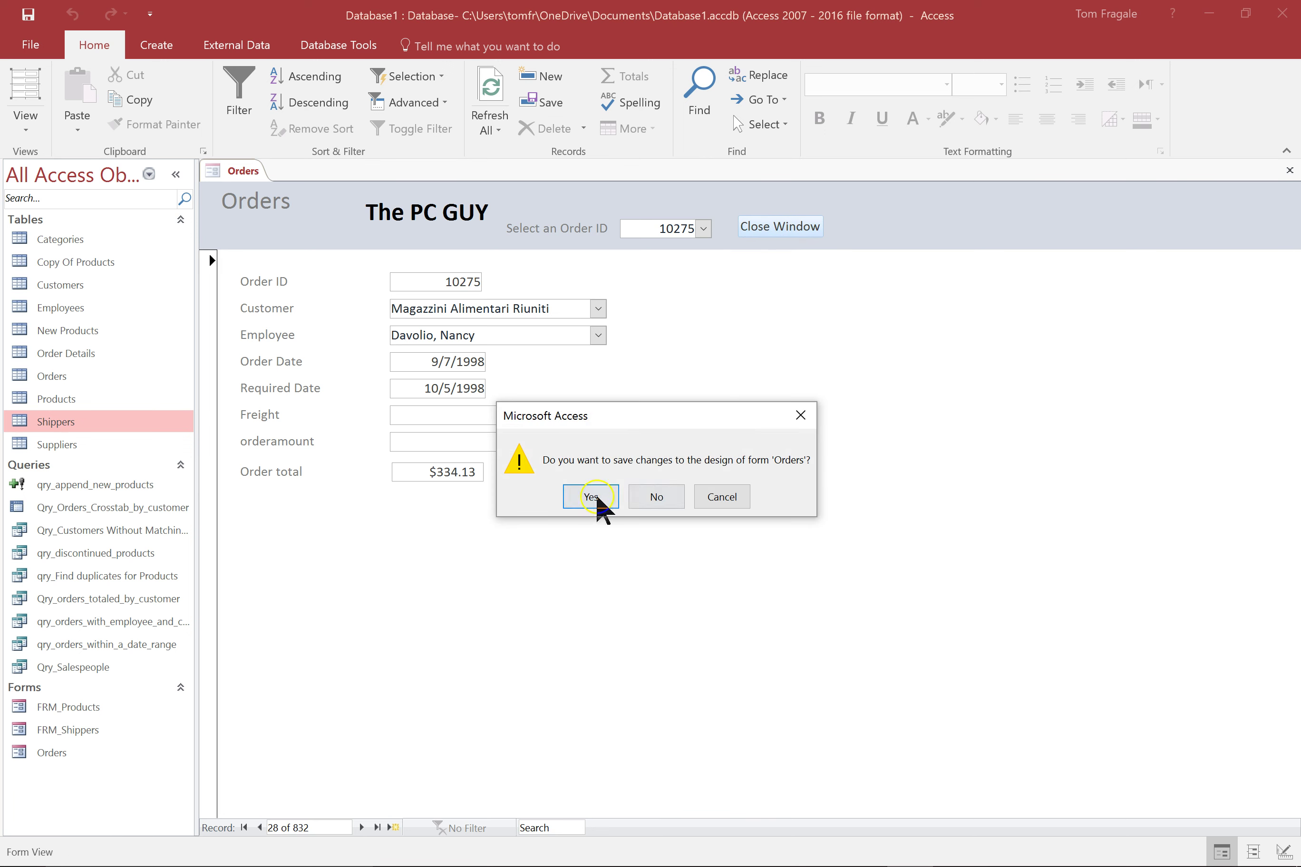
{"action": "left_click", "coordinate": [585, 498]}
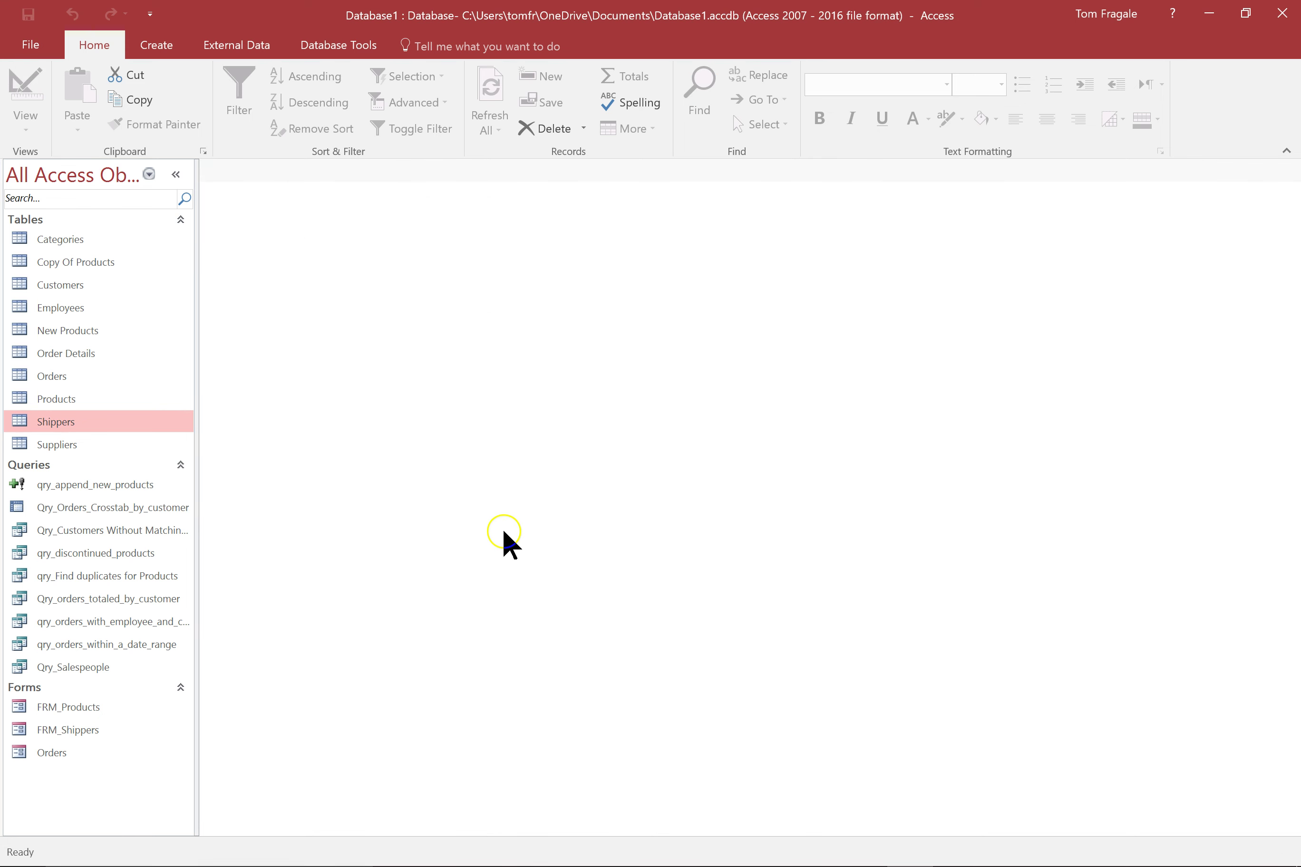
- Reopen the Orders form in Form View
{"action": "double_click", "coordinate": [47, 753]}
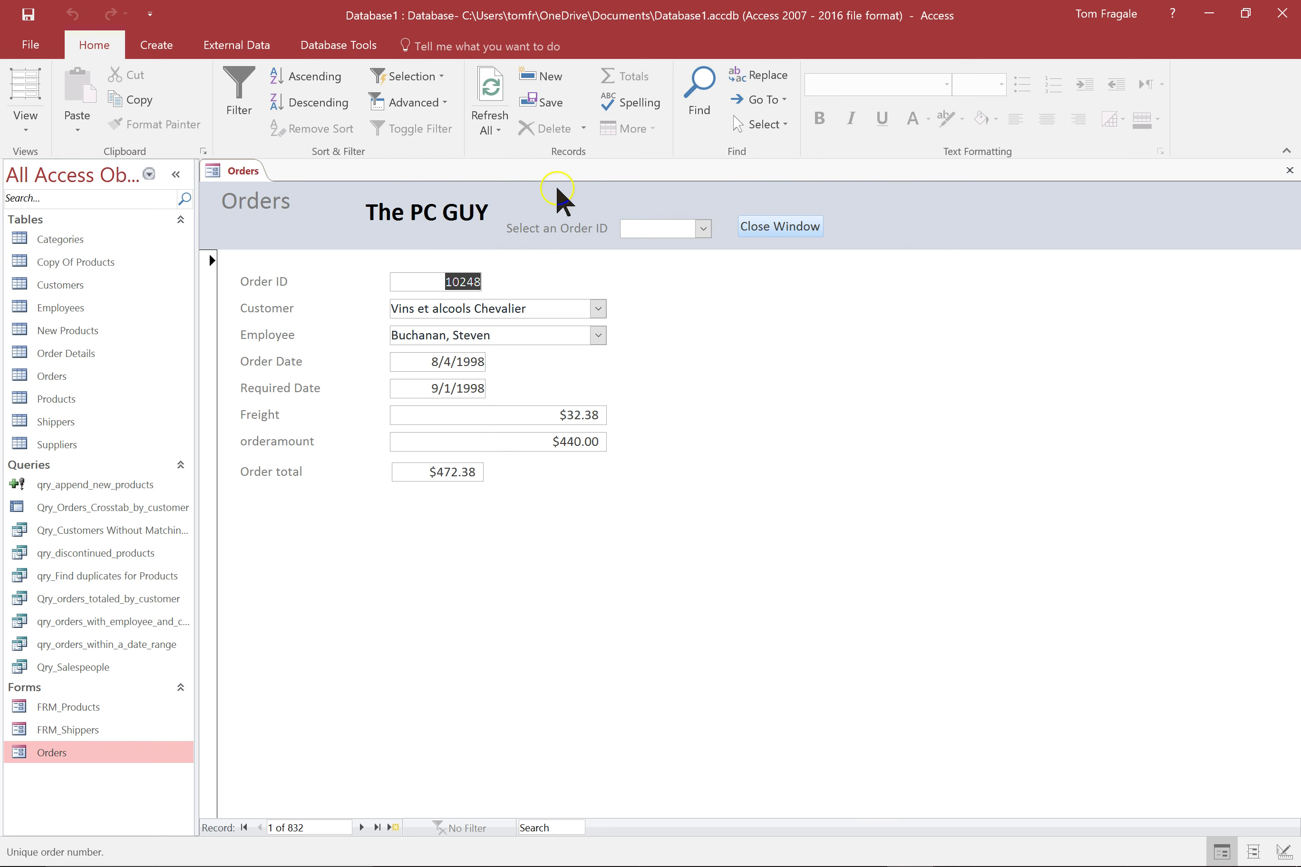
{"action": "left_click", "coordinate": [598, 302]}
{"action": "left_click", "coordinate": [530, 389]}
- Examine the records in the Orders table and the Order Details table, closing each table after viewing it
{"action": "double_click", "coordinate": [52, 376]}
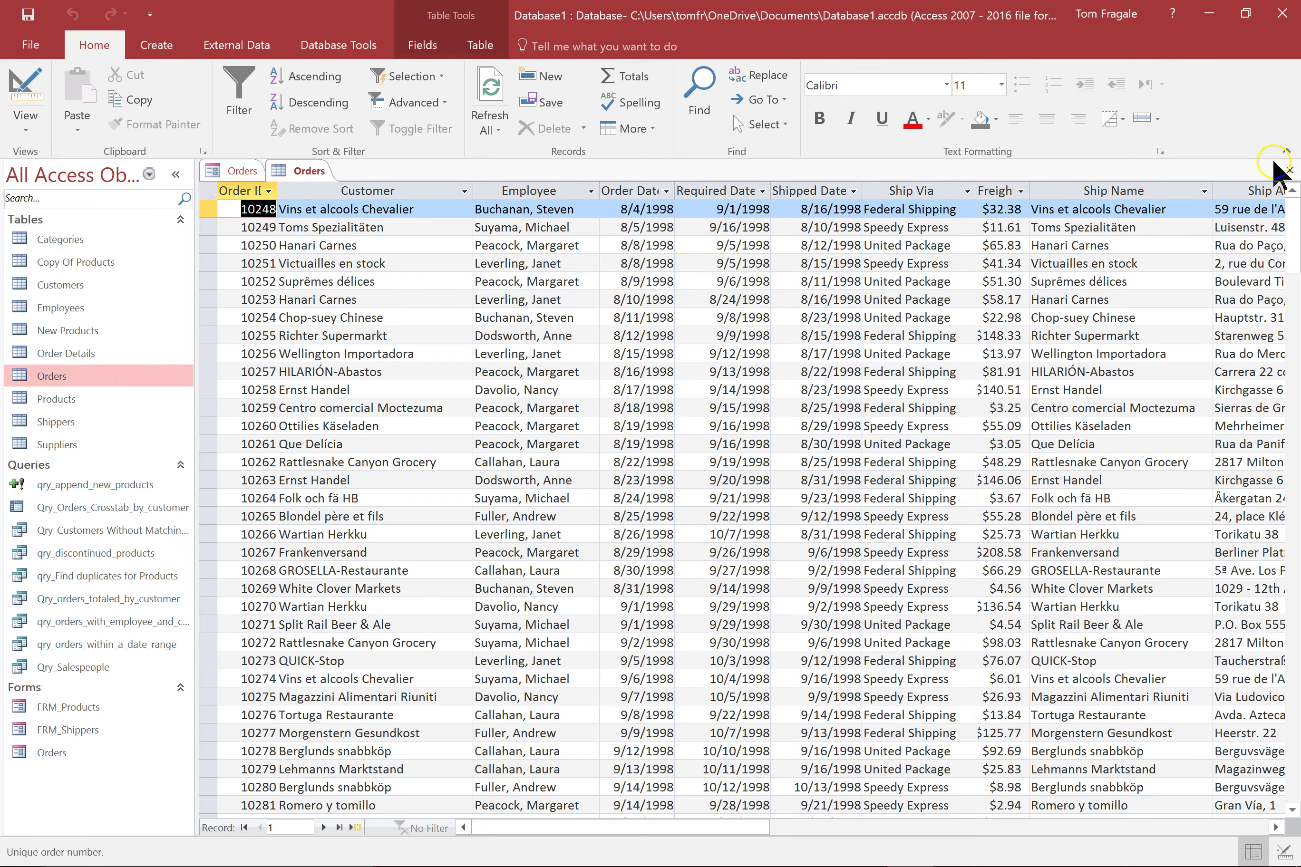
{"action": "left_click", "coordinate": [1289, 172]}
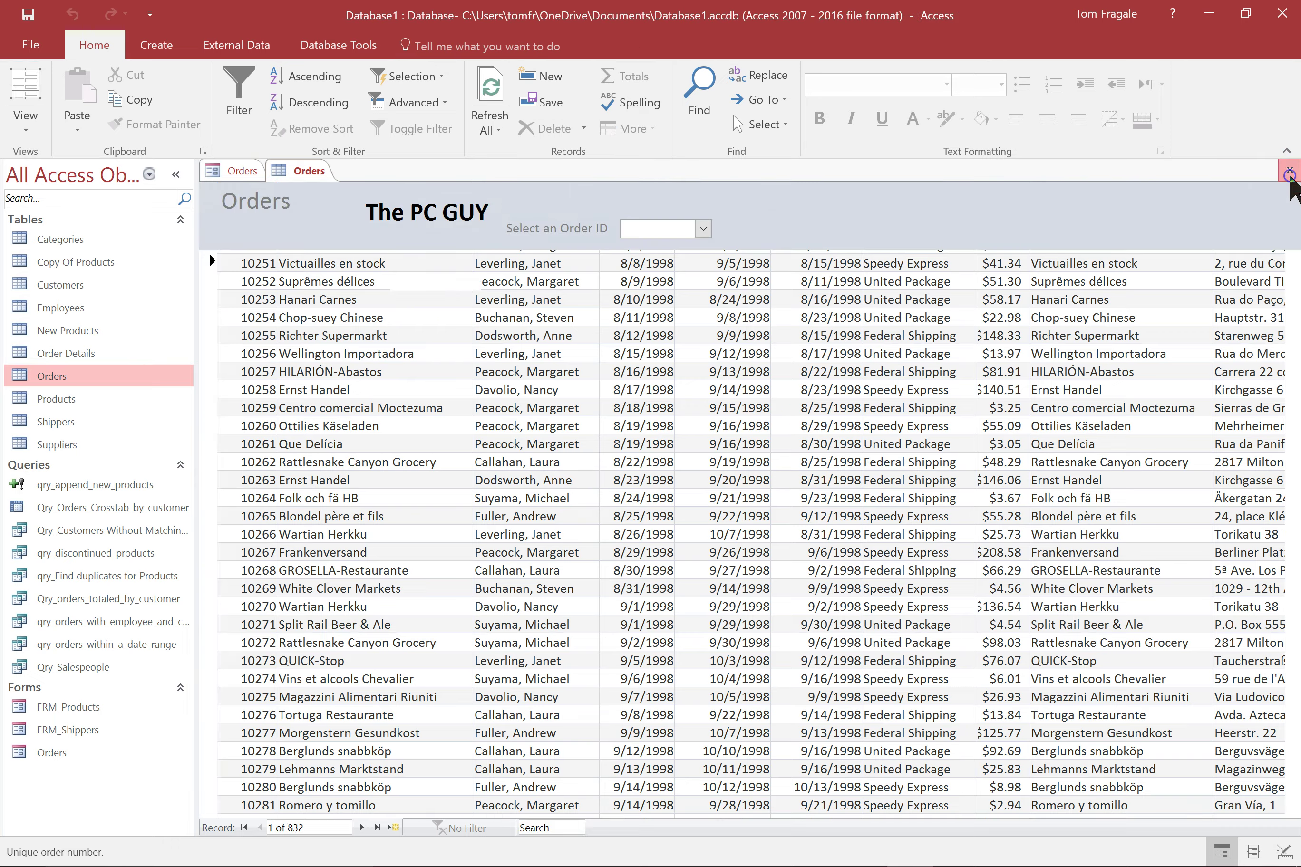
{"action": "double_click", "coordinate": [76, 354]}
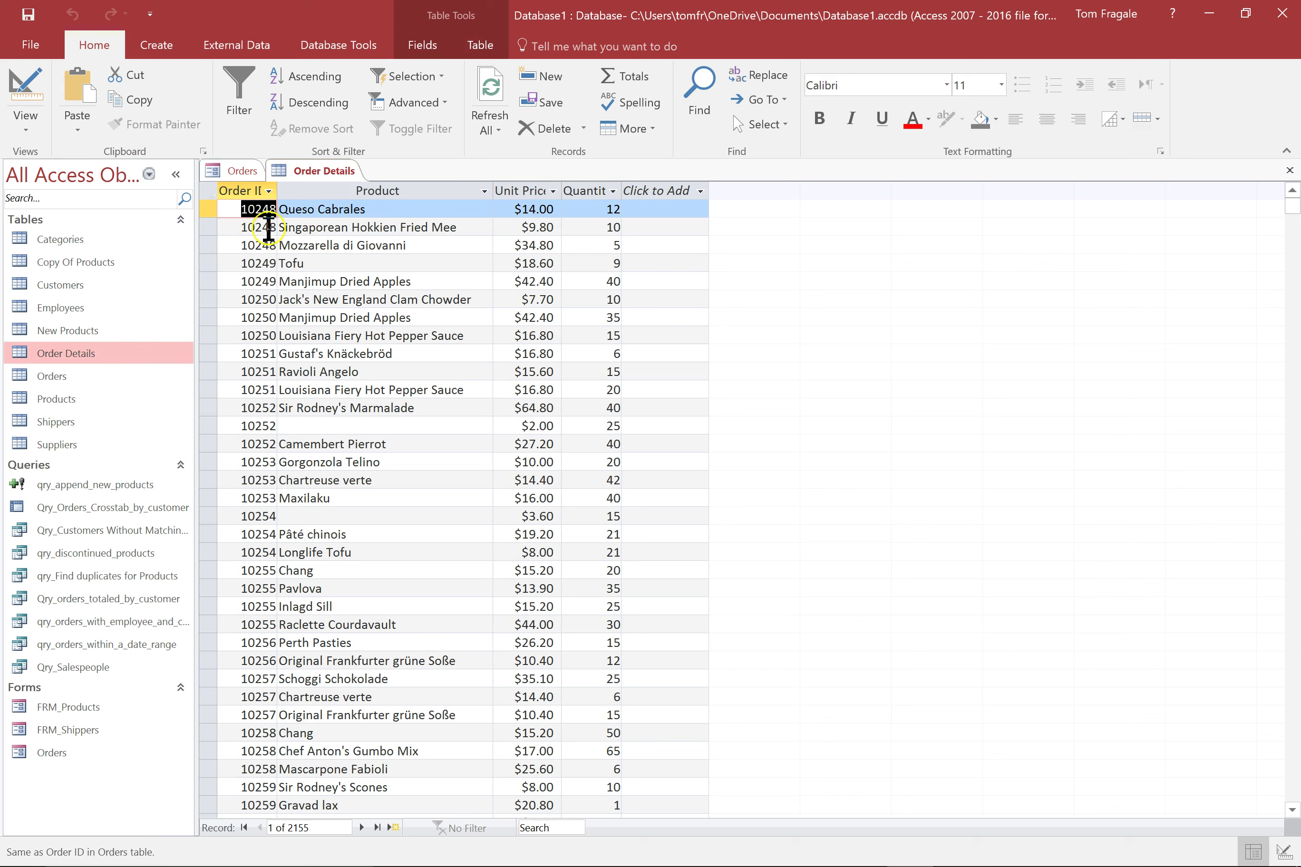
{"action": "left_click", "coordinate": [1290, 170]}
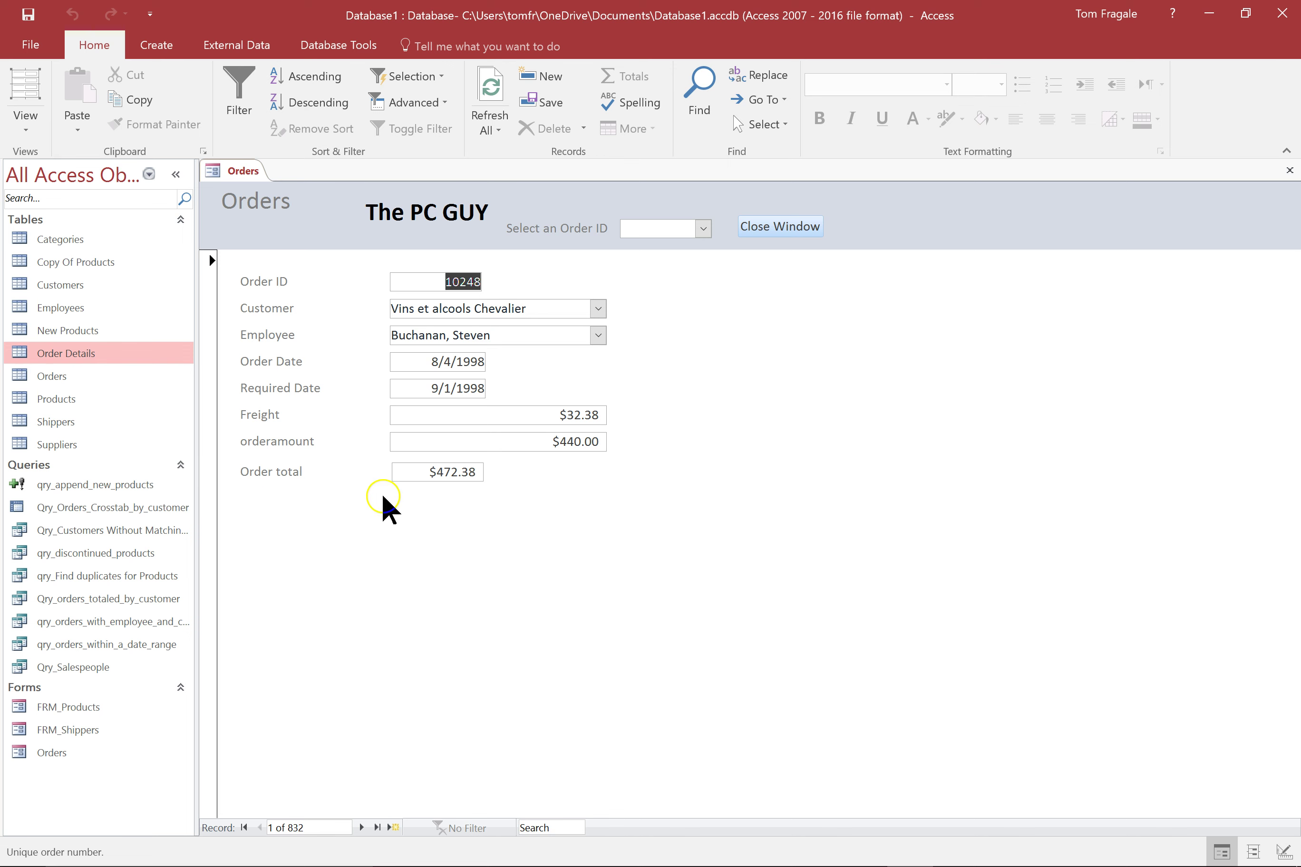
- Switch the Orders form to Design View and extend the Detail section to about 4.7 inches high
{"action": "right_click", "coordinate": [232, 174]}
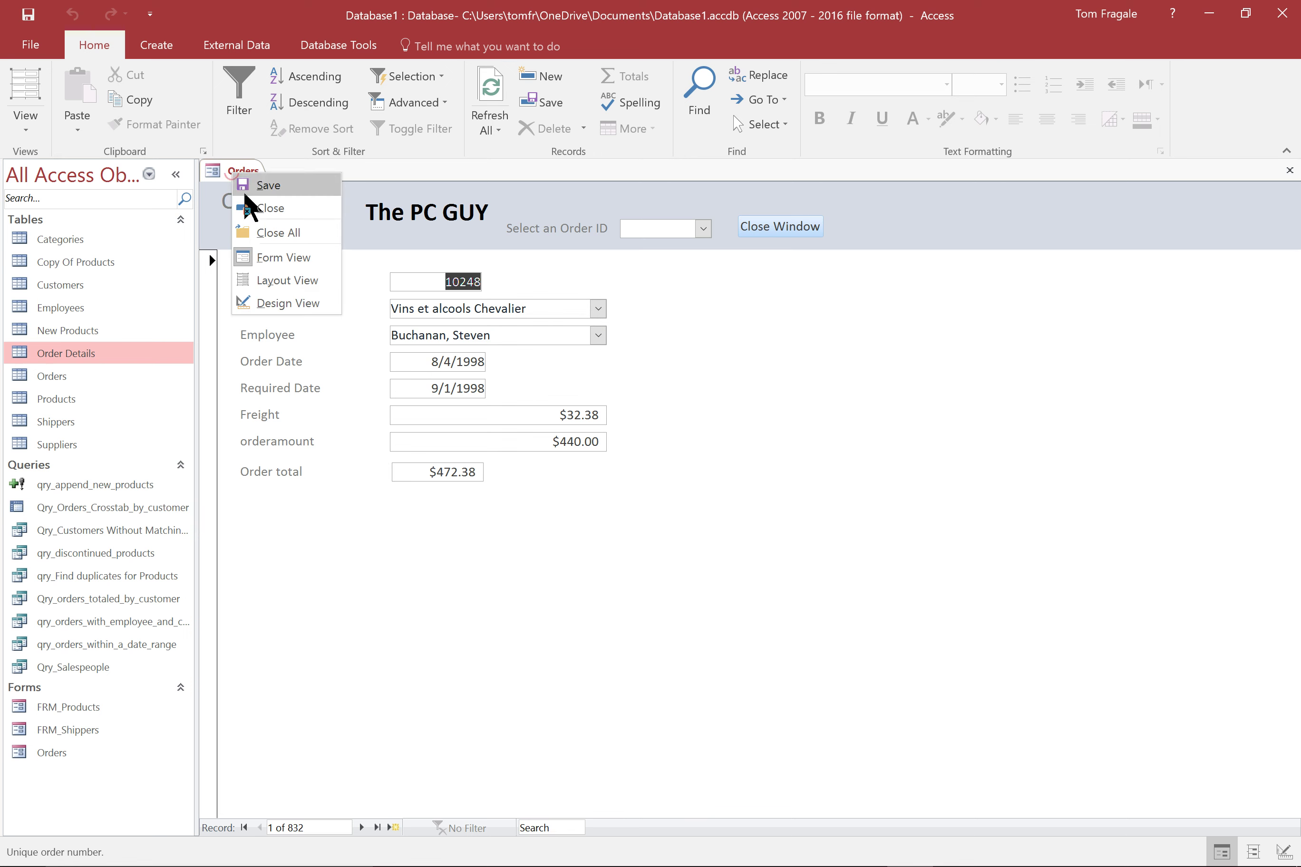
{"action": "left_click", "coordinate": [274, 303]}
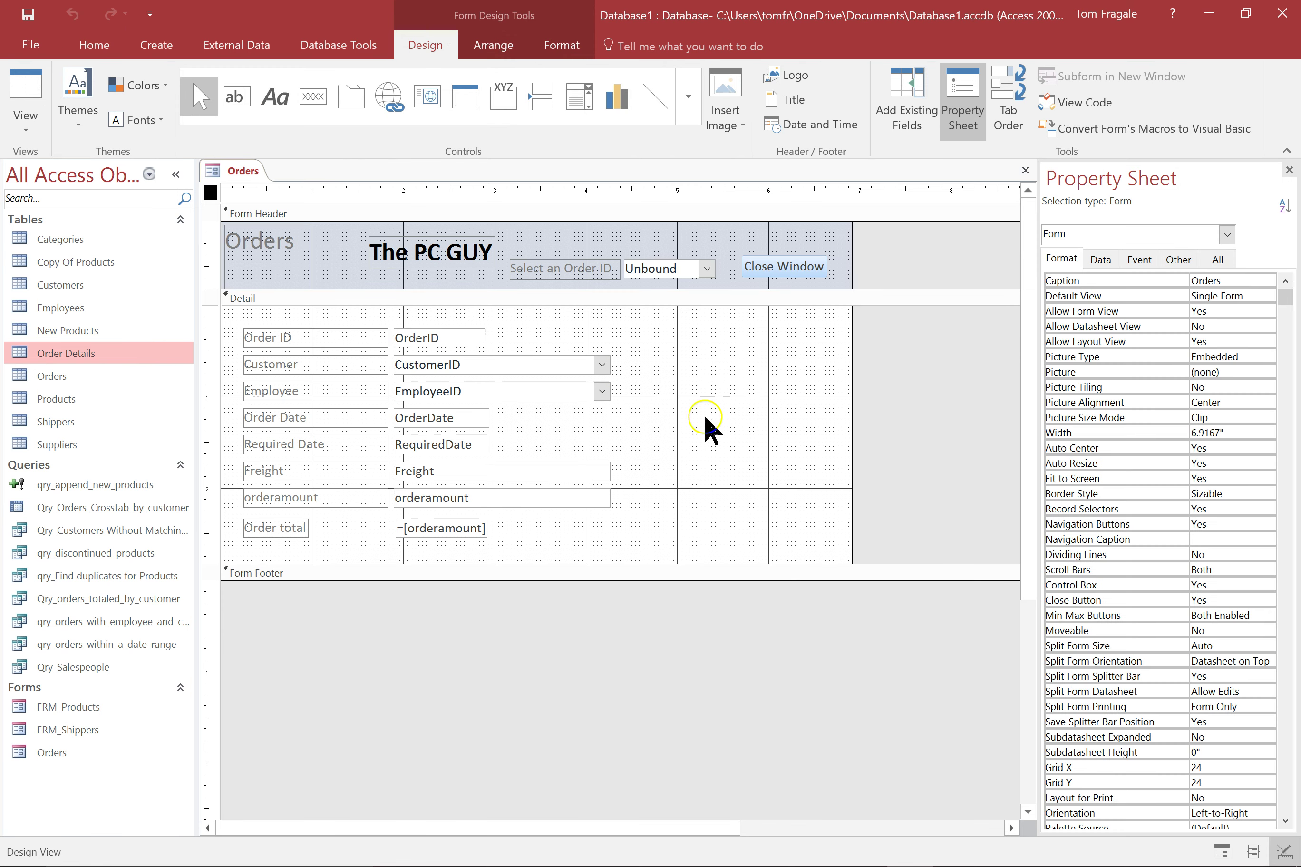
{"action": "left_click", "coordinate": [557, 563]}
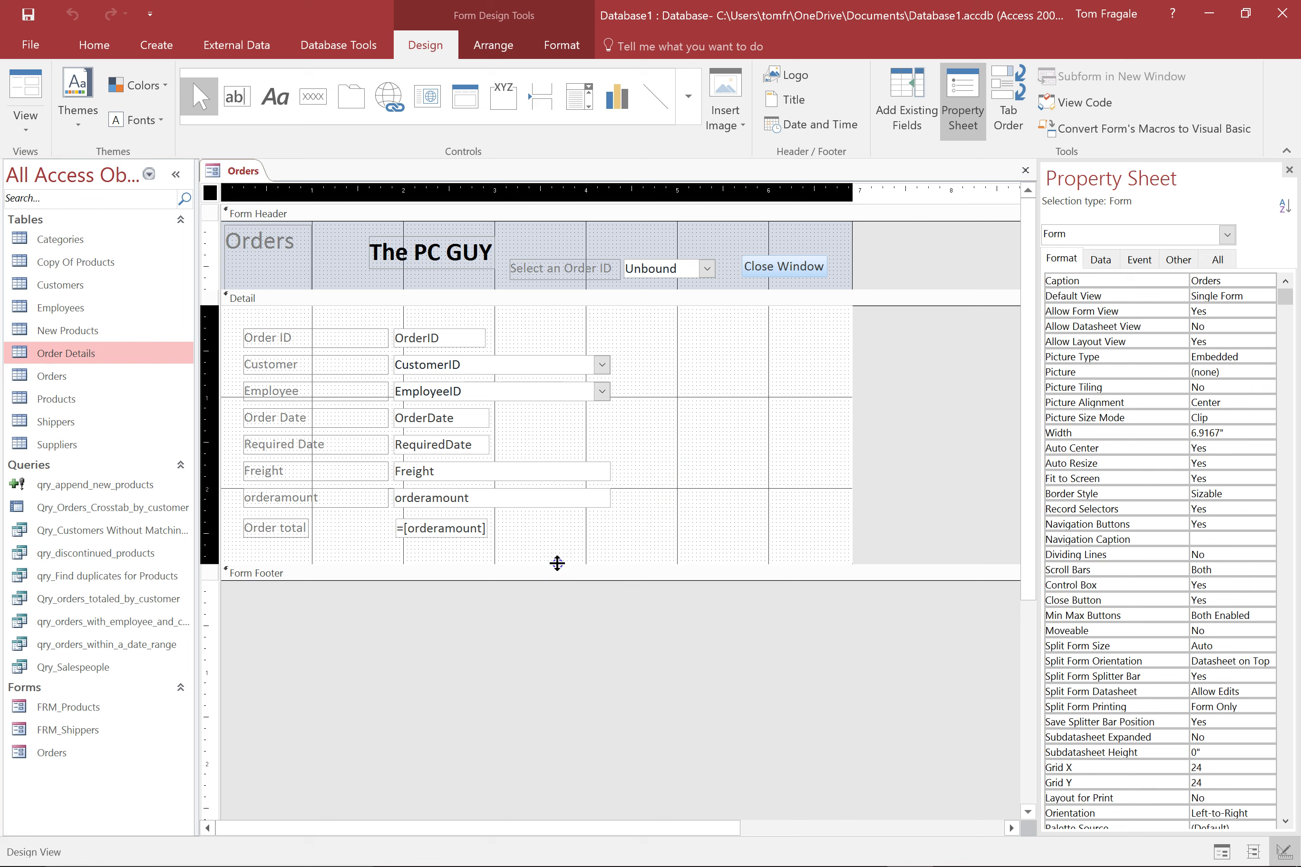
{"action": "left_click_drag", "start_coordinate": [557, 564], "coordinate": [566, 736]}
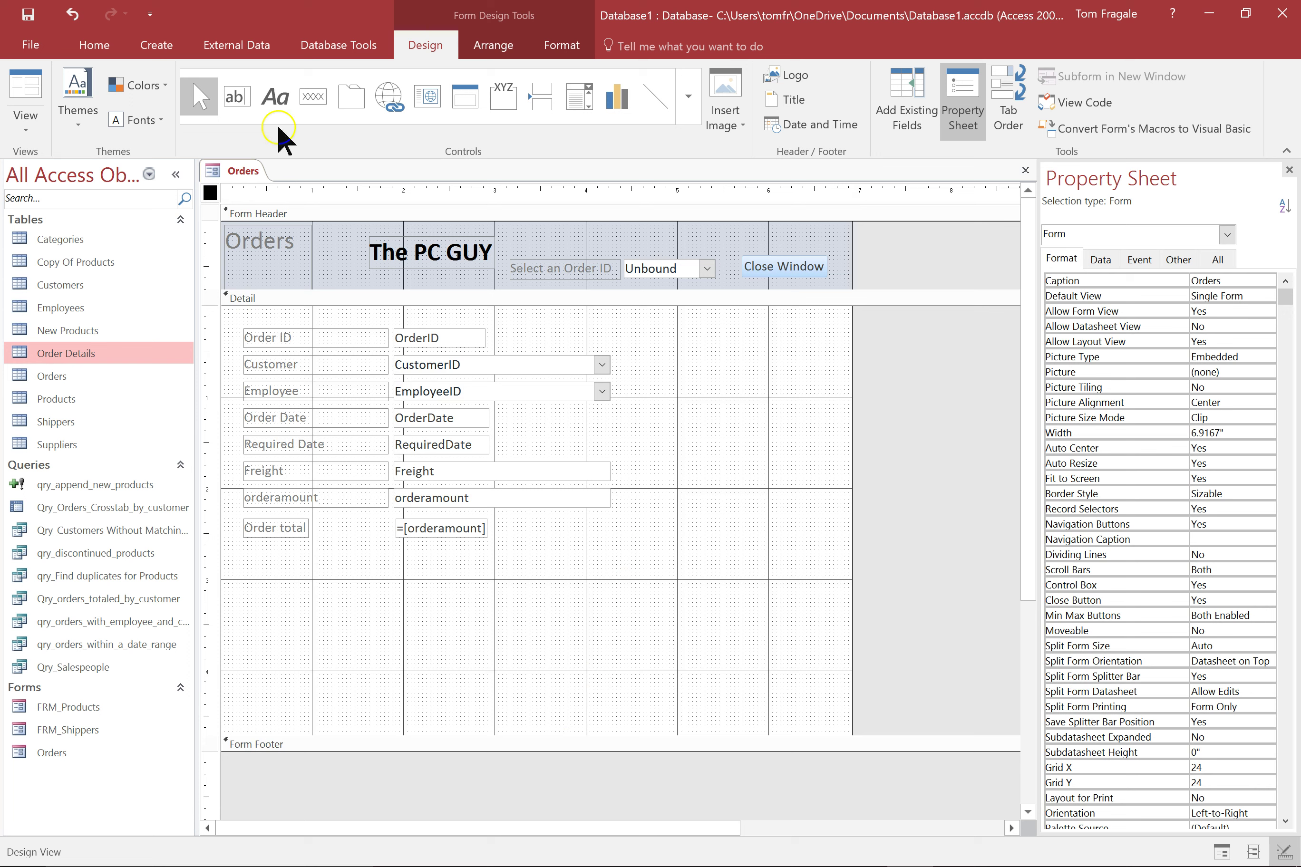
- Place a subform below the Order total field, based on existing tables and queries, and continue to the field selection page
{"action": "left_click", "coordinate": [691, 101]}
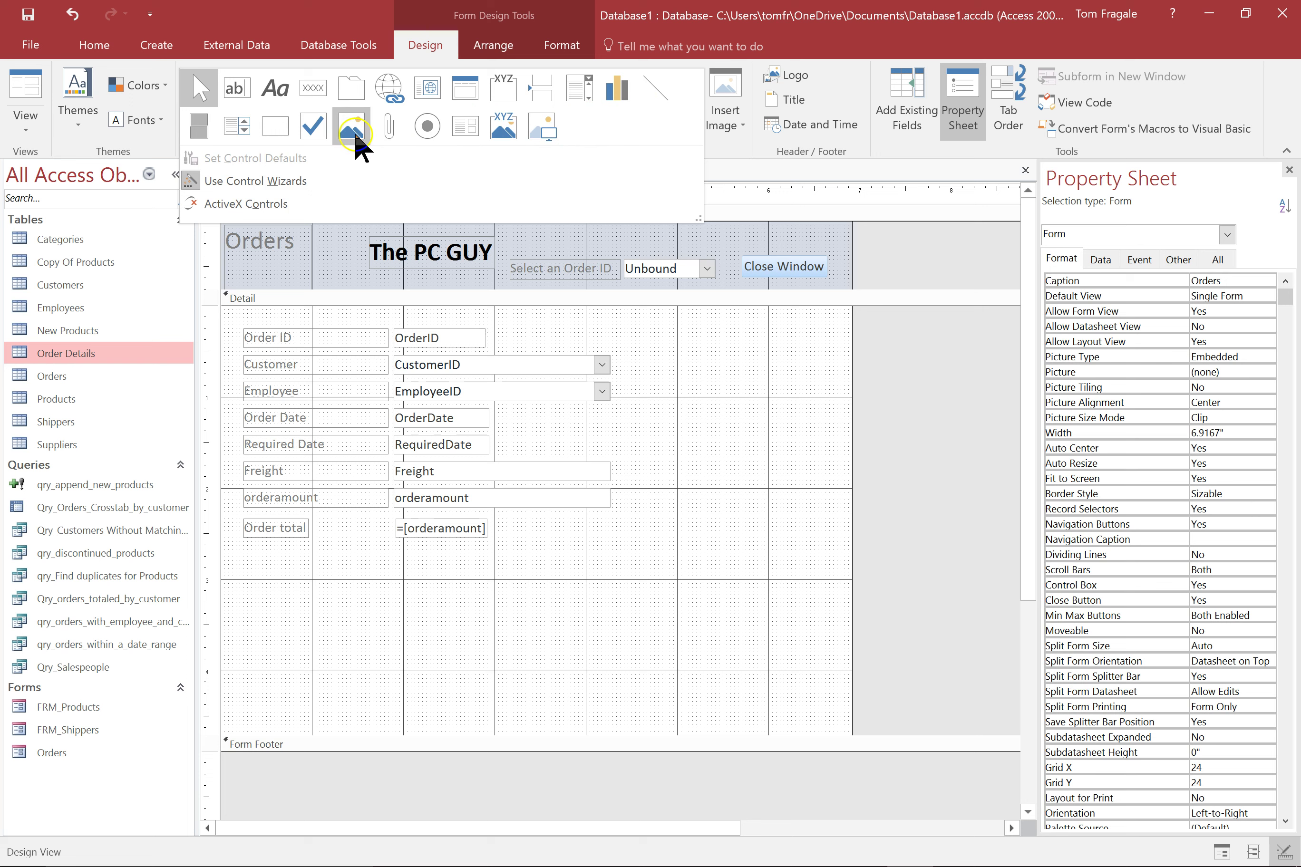
{"action": "left_click", "coordinate": [469, 132]}
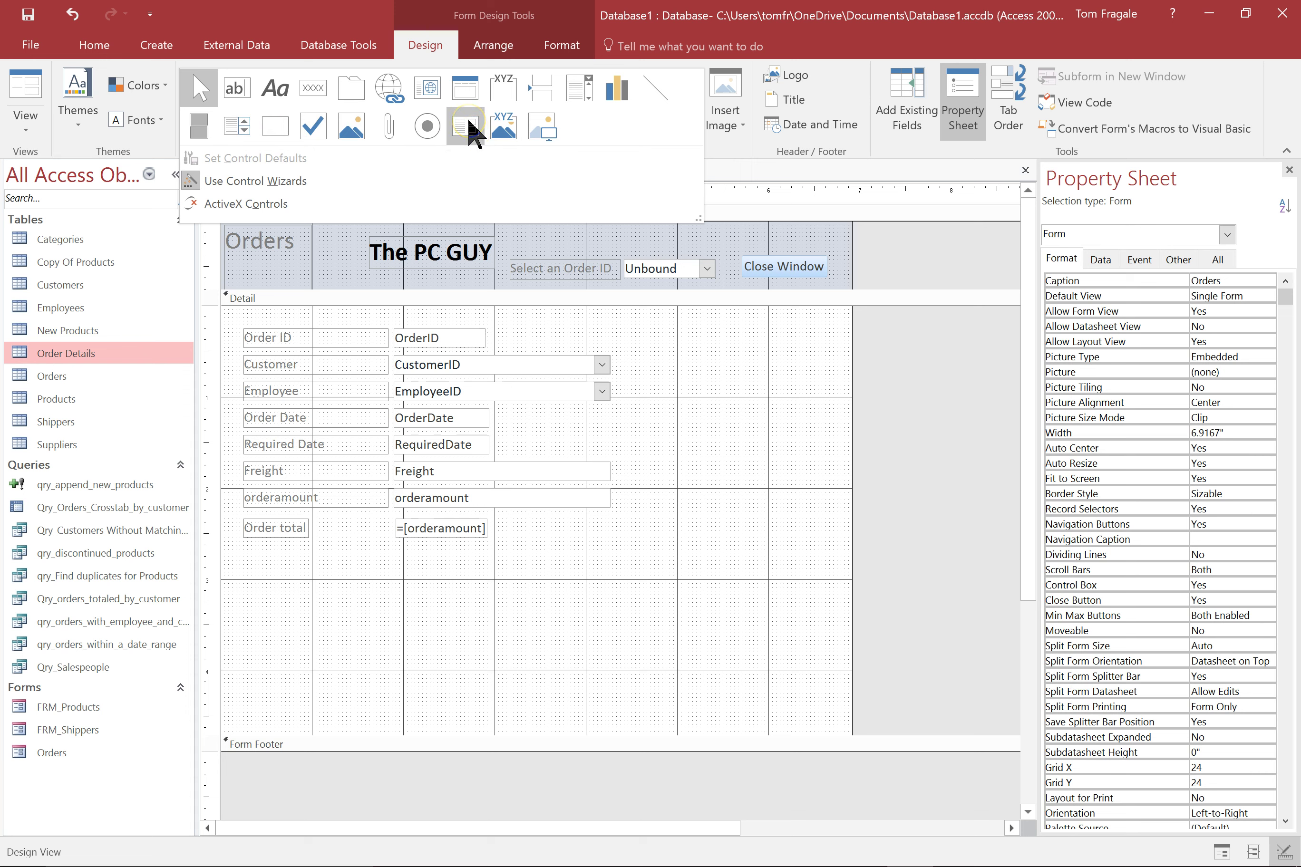
{"action": "left_click", "coordinate": [251, 544]}
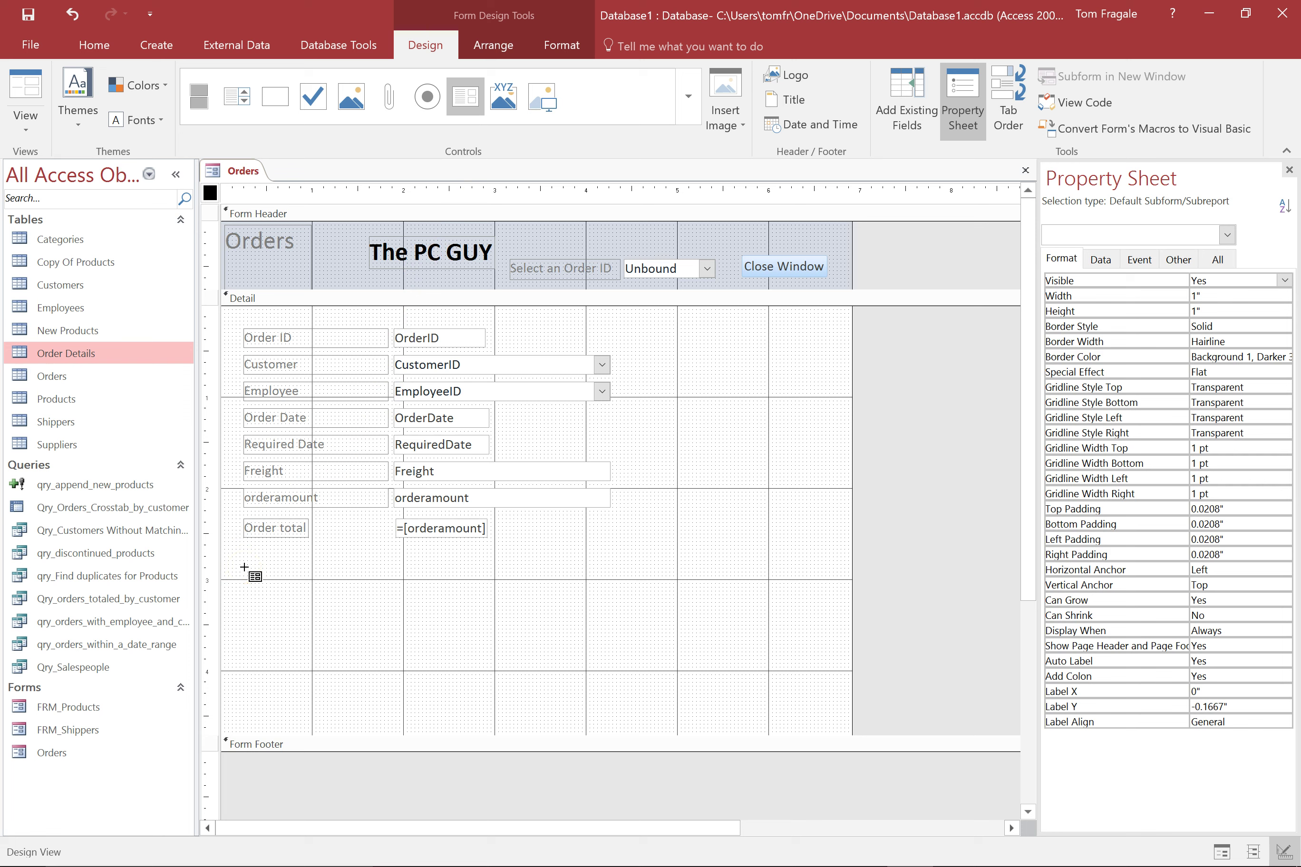
{"action": "left_click", "coordinate": [244, 568]}
{"action": "left_click", "coordinate": [582, 497]}
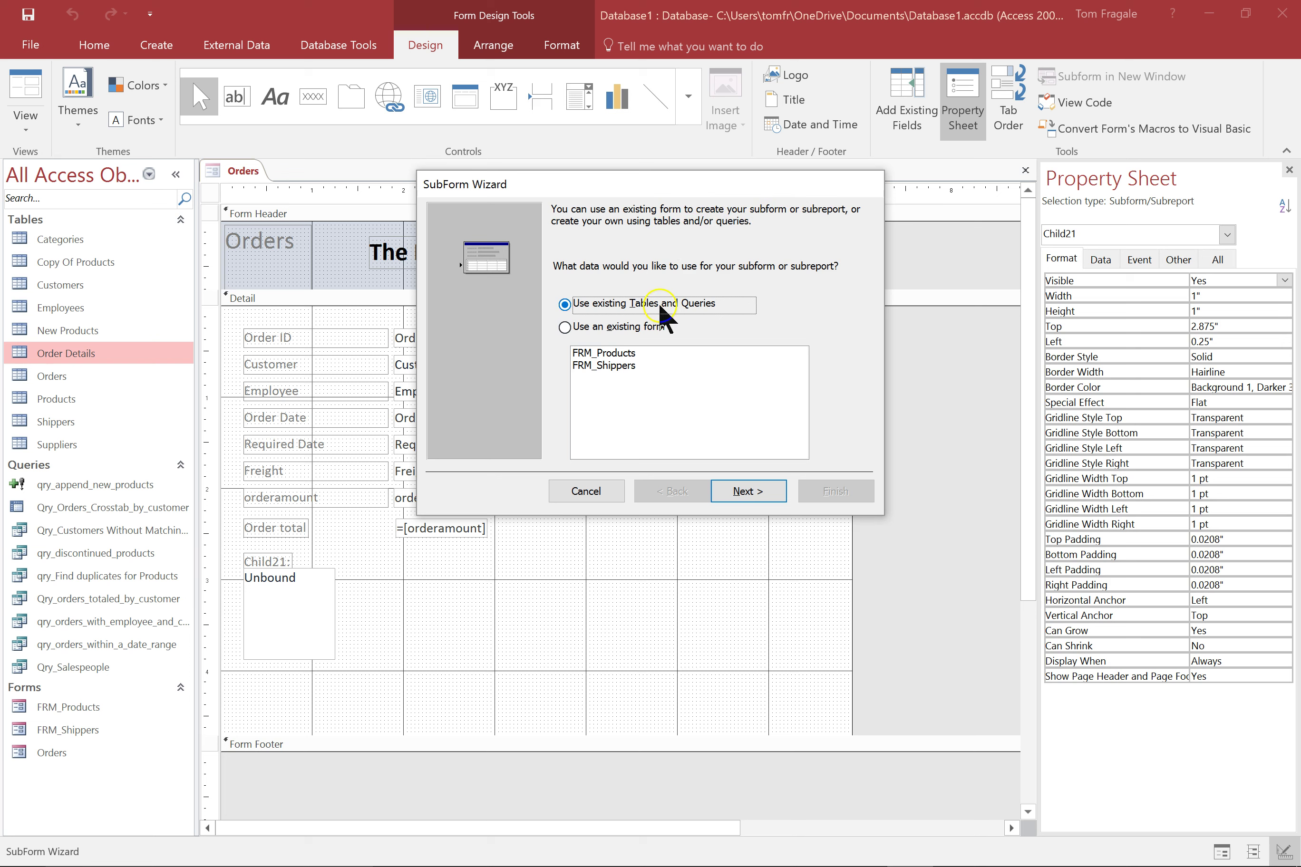
{"action": "left_click", "coordinate": [741, 493]}
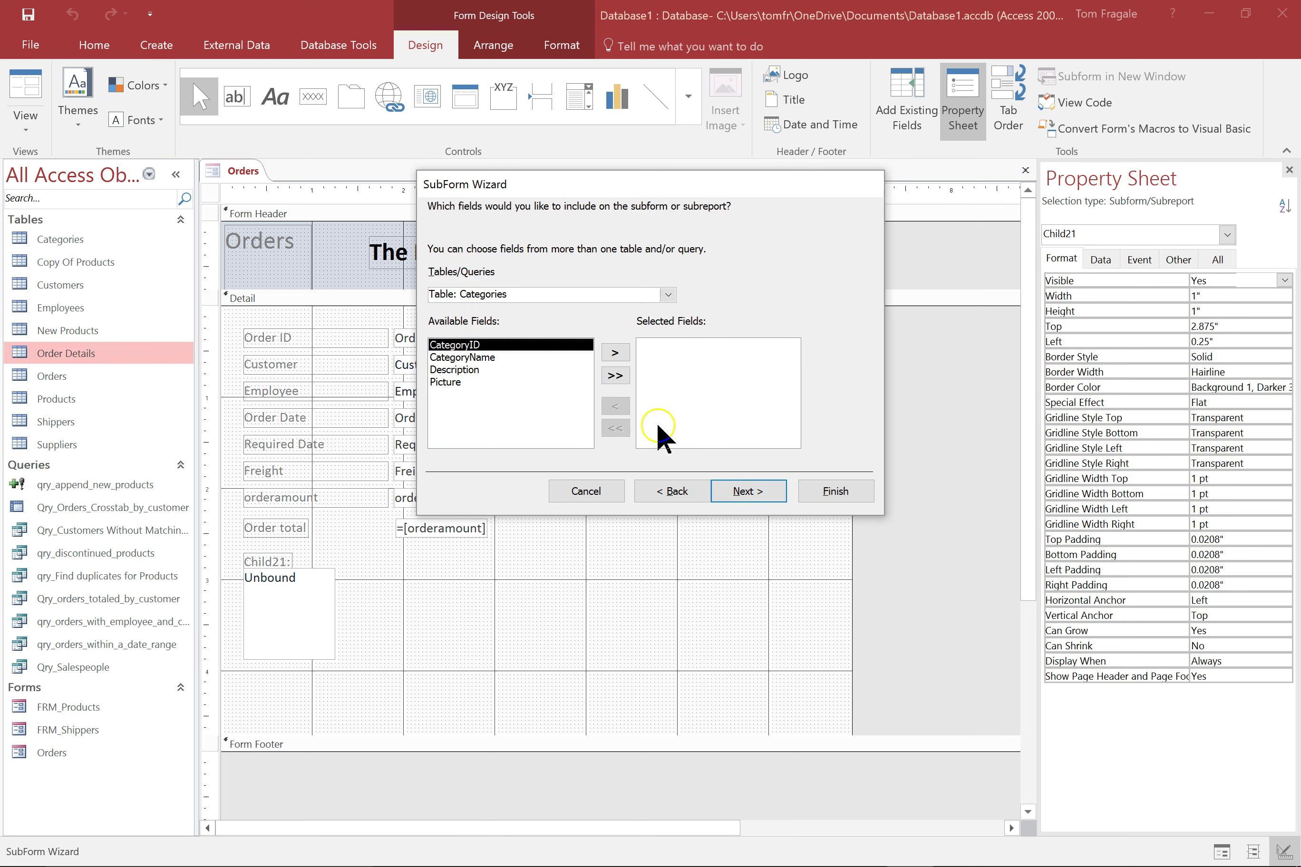
- Build the subform from all Order Details fields, linked to Orders by OrderID, and name it Order Details subform
{"action": "left_click", "coordinate": [666, 295]}
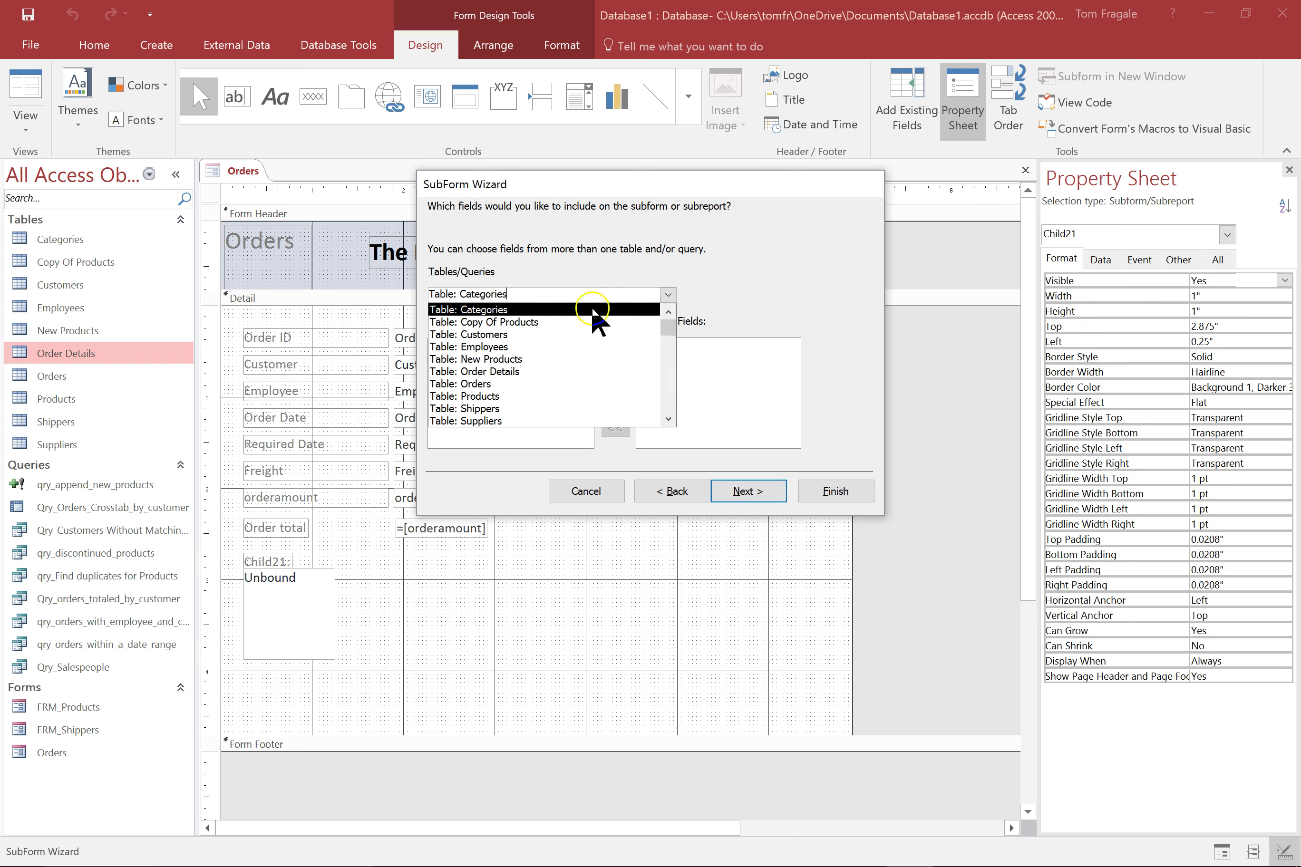
{"action": "left_click", "coordinate": [514, 372]}
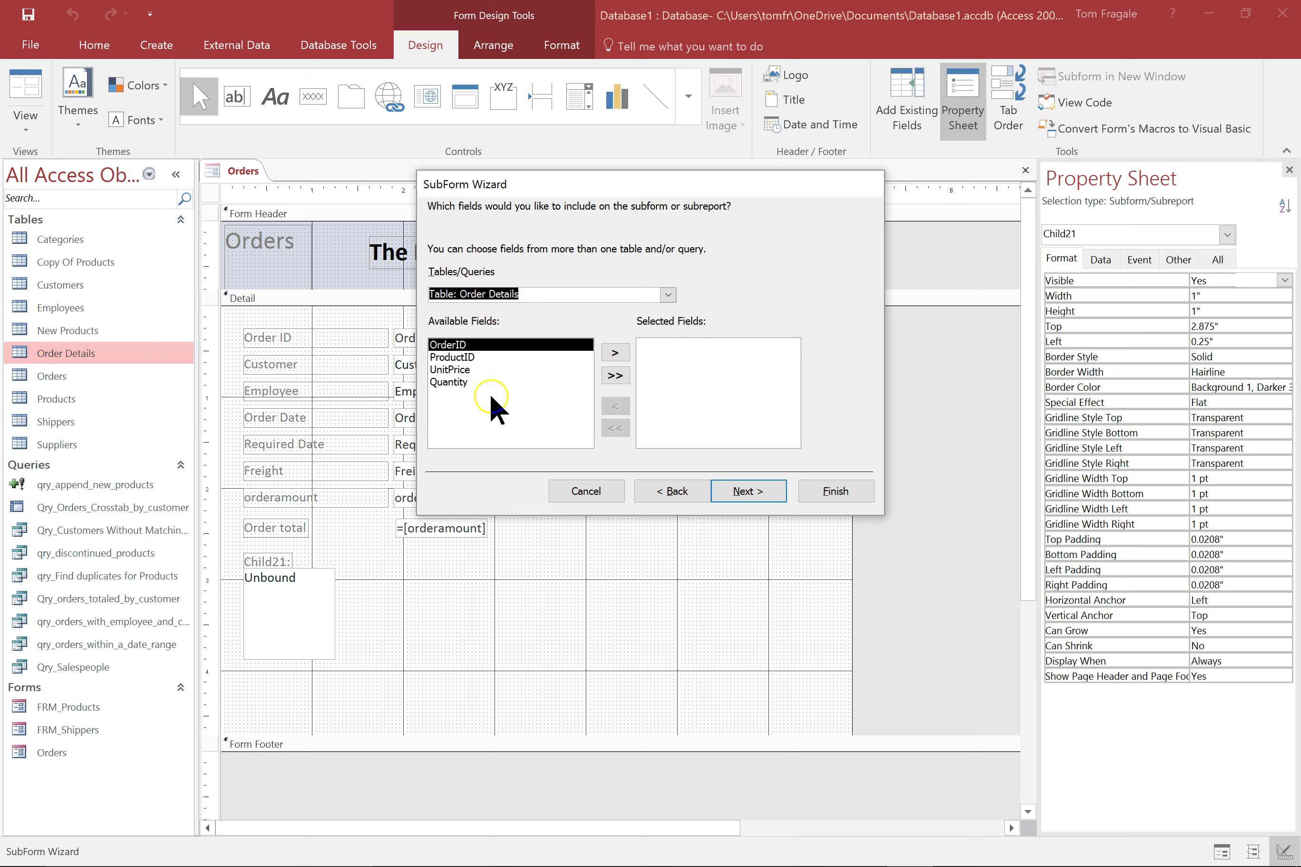
{"action": "left_click", "coordinate": [622, 379]}
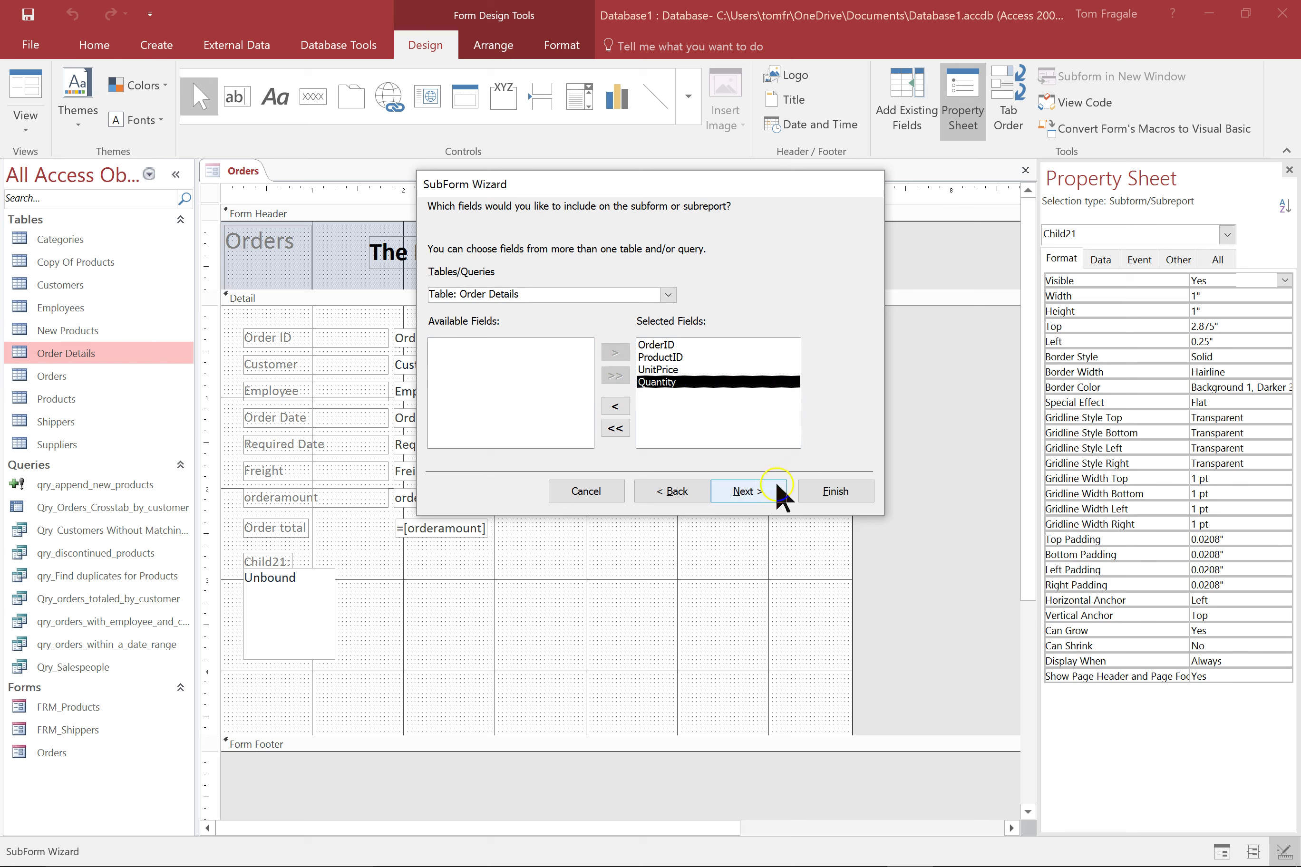
{"action": "left_click", "coordinate": [744, 491]}
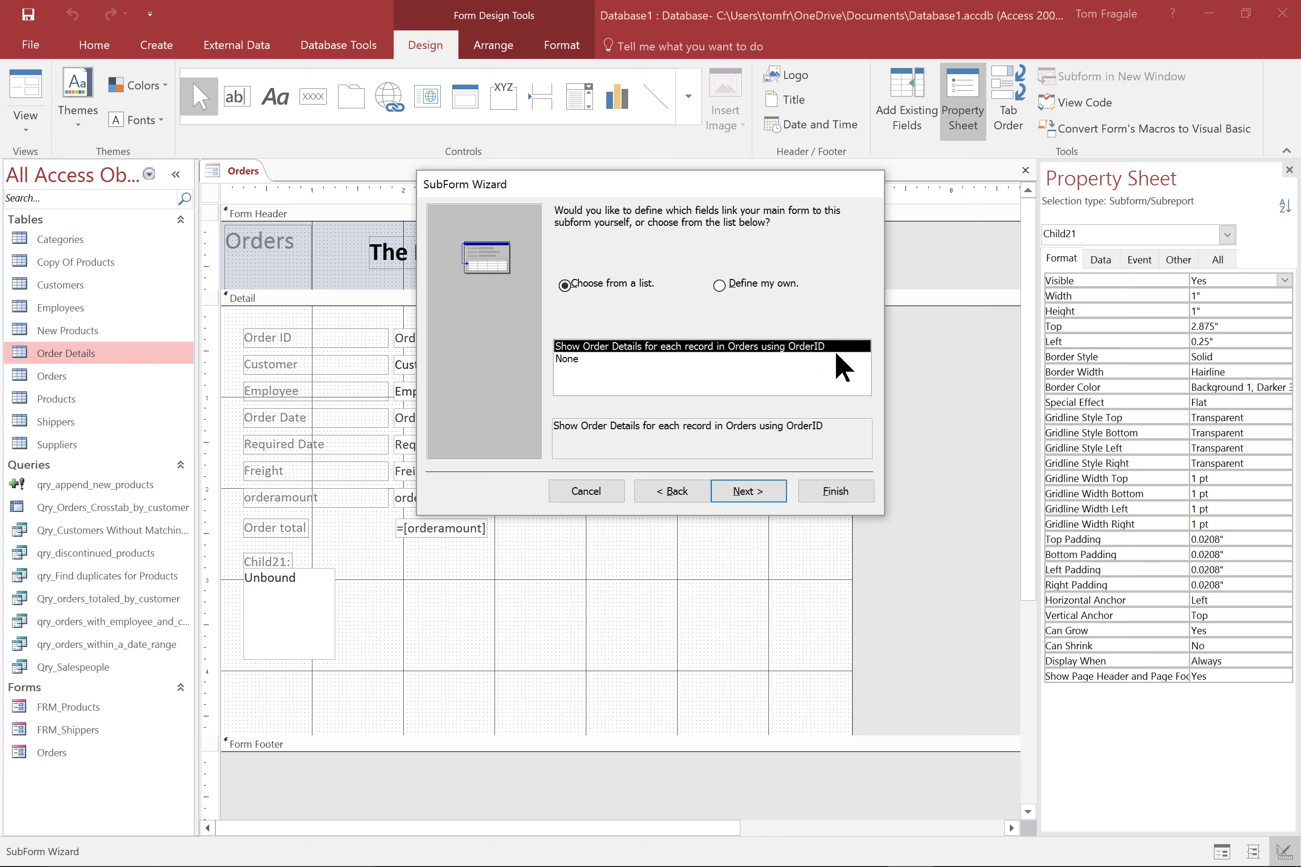
{"action": "left_click", "coordinate": [752, 403]}
{"action": "left_click", "coordinate": [756, 491]}
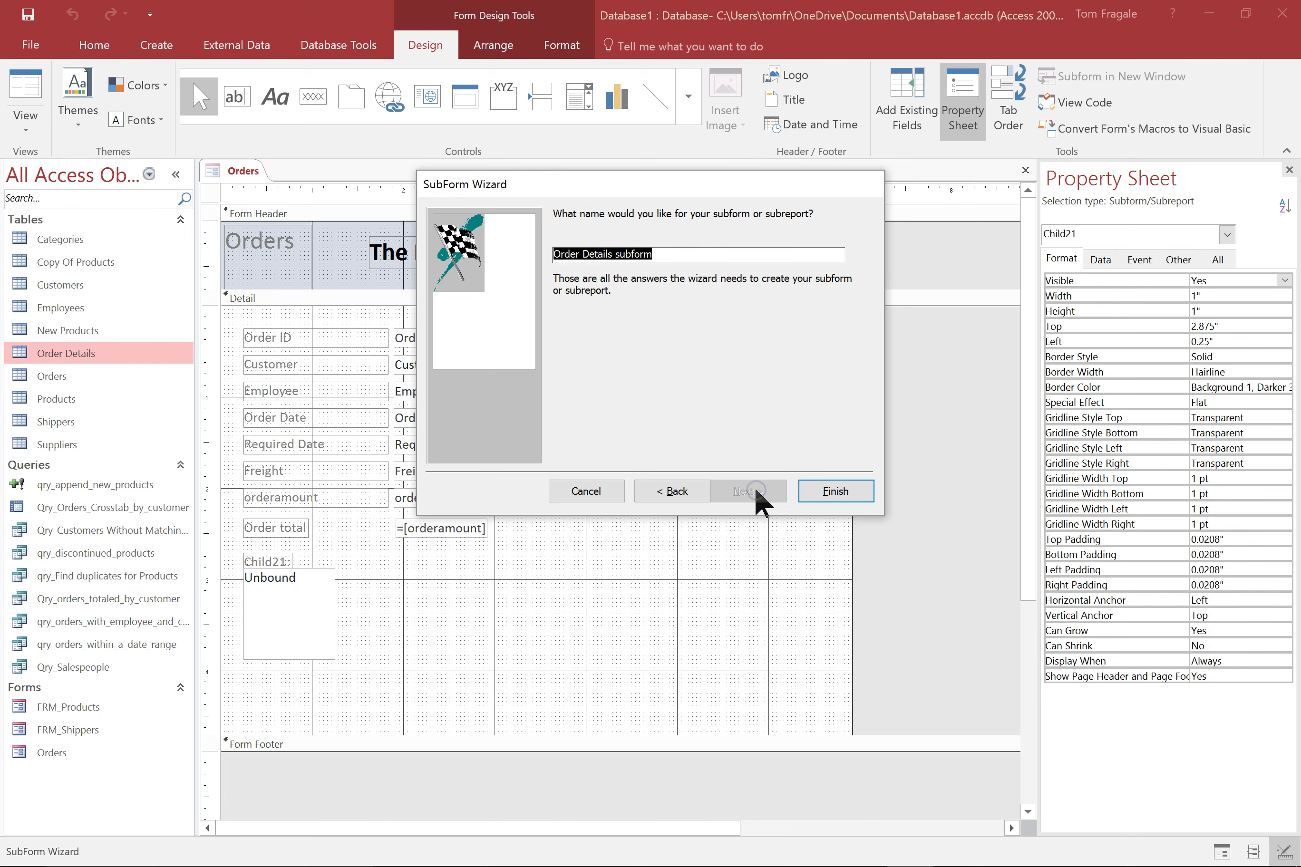
{"action": "left_click", "coordinate": [839, 492]}
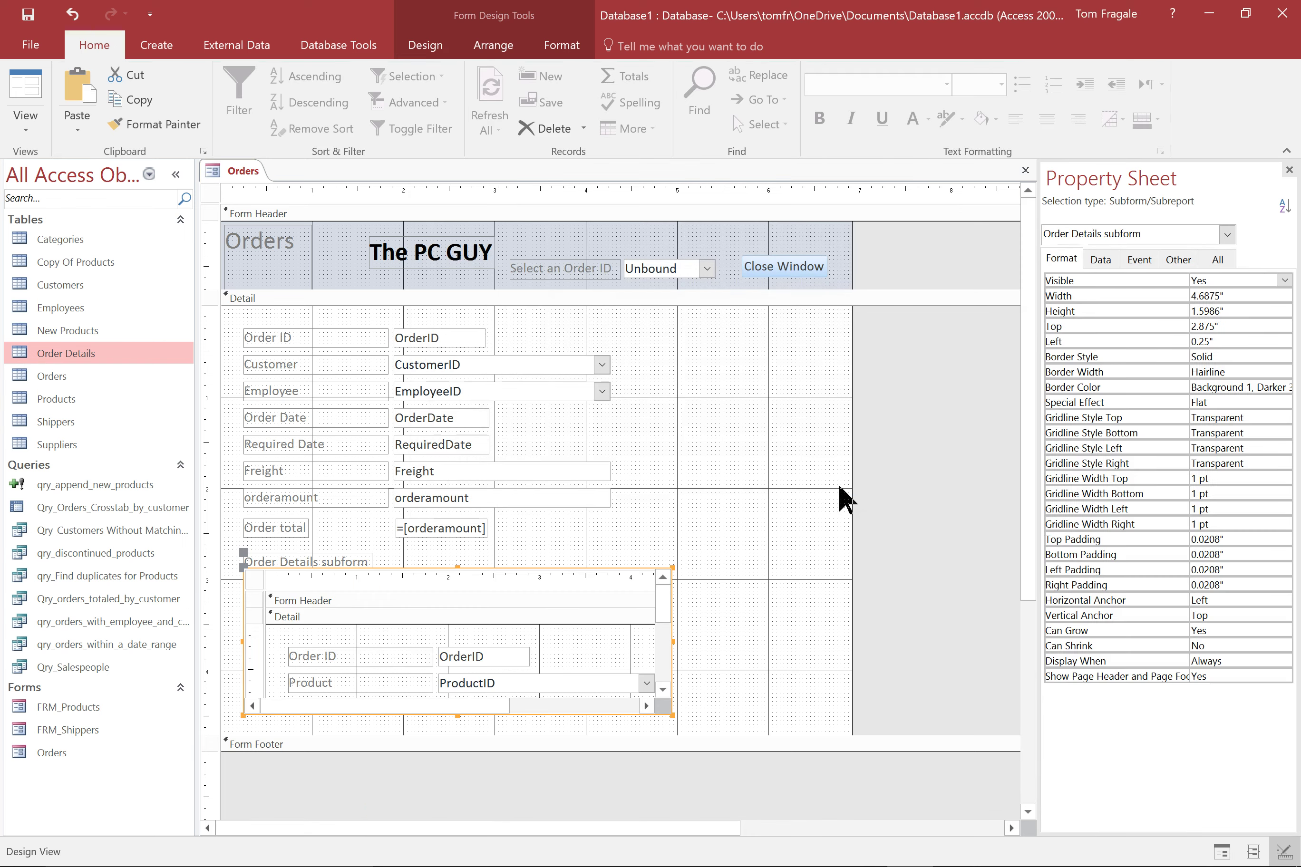
- Enlarge the Order Details subform to about 7.7 inches wide and 2.1 inches high, and show the form in Form View
{"action": "left_click", "coordinate": [777, 644]}
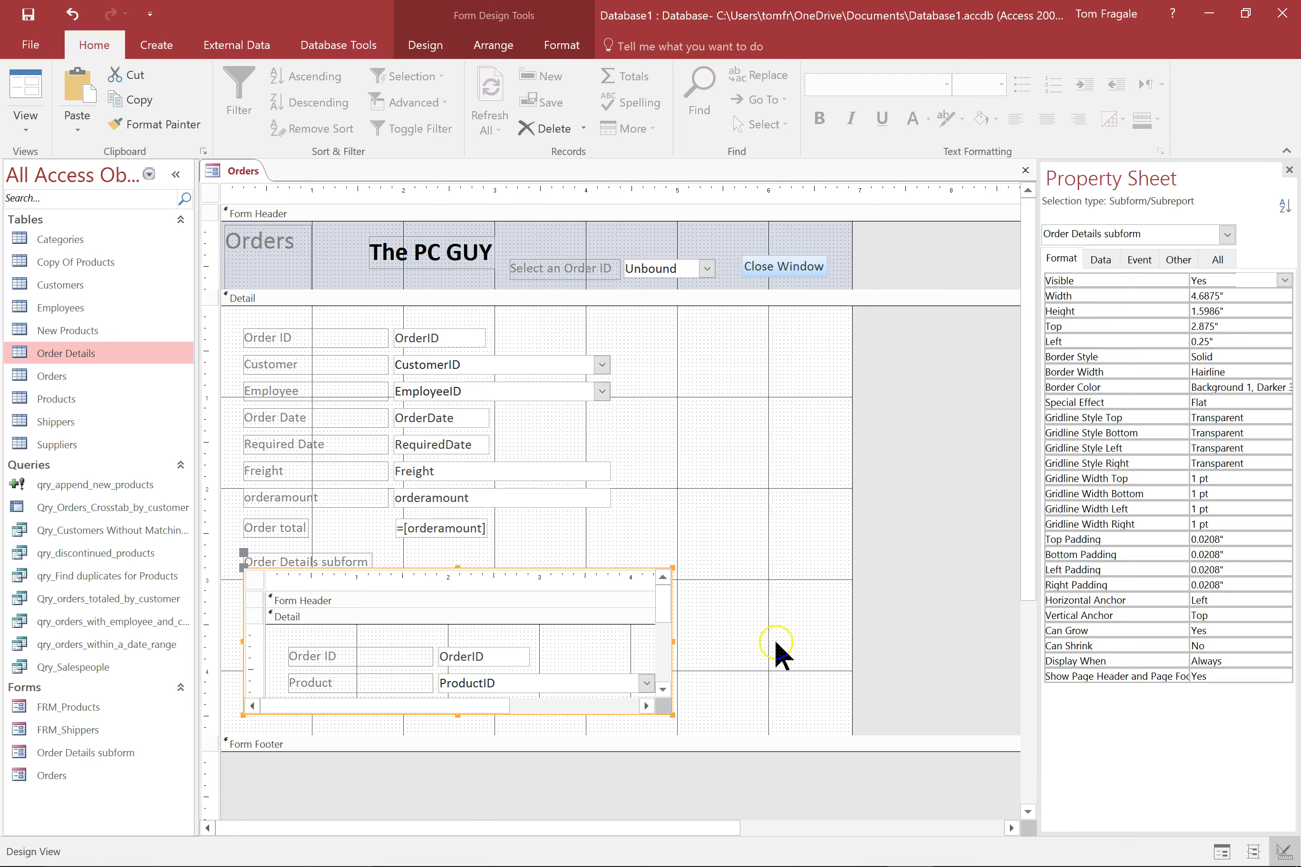
{"action": "left_click_drag", "start_coordinate": [673, 640], "coordinate": [948, 637]}
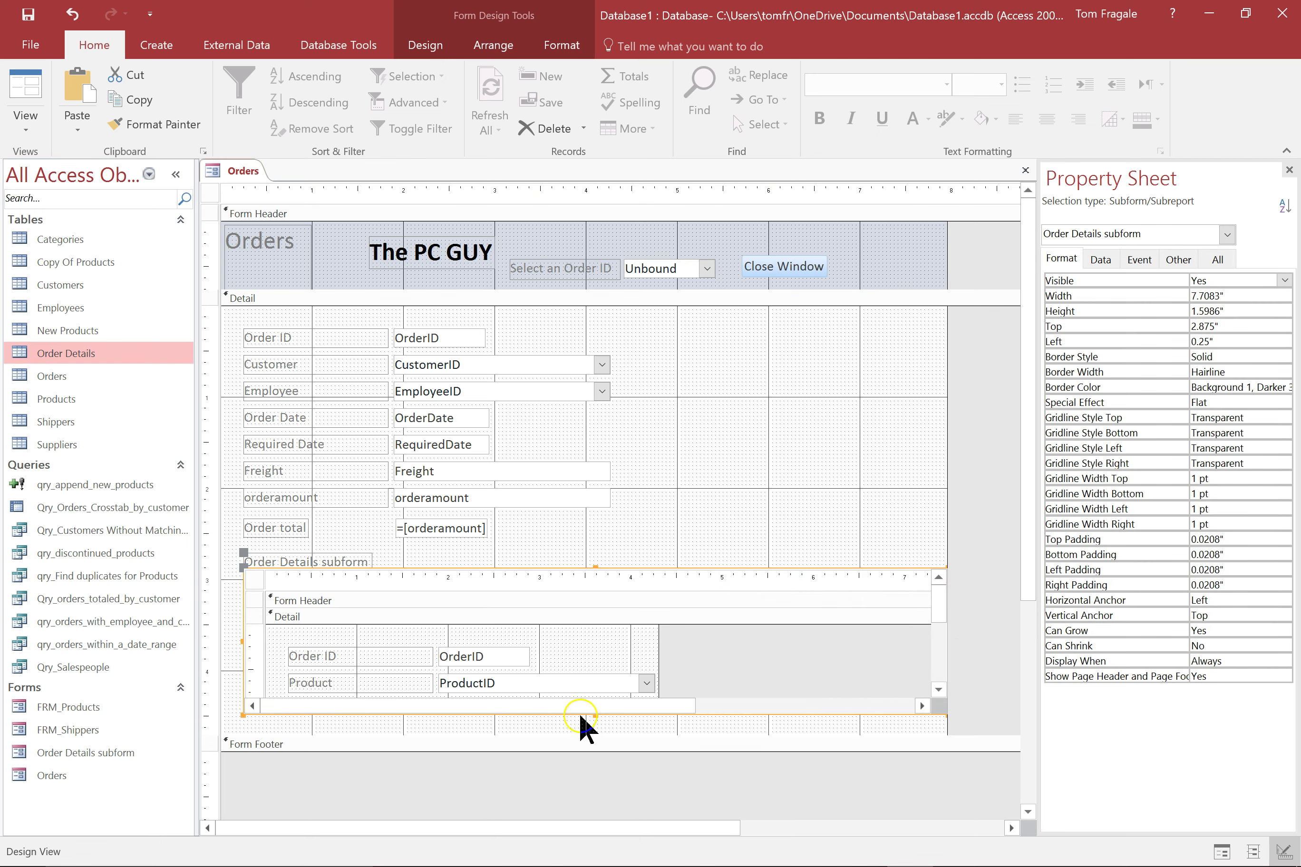
{"action": "left_click_drag", "start_coordinate": [595, 715], "coordinate": [595, 762]}
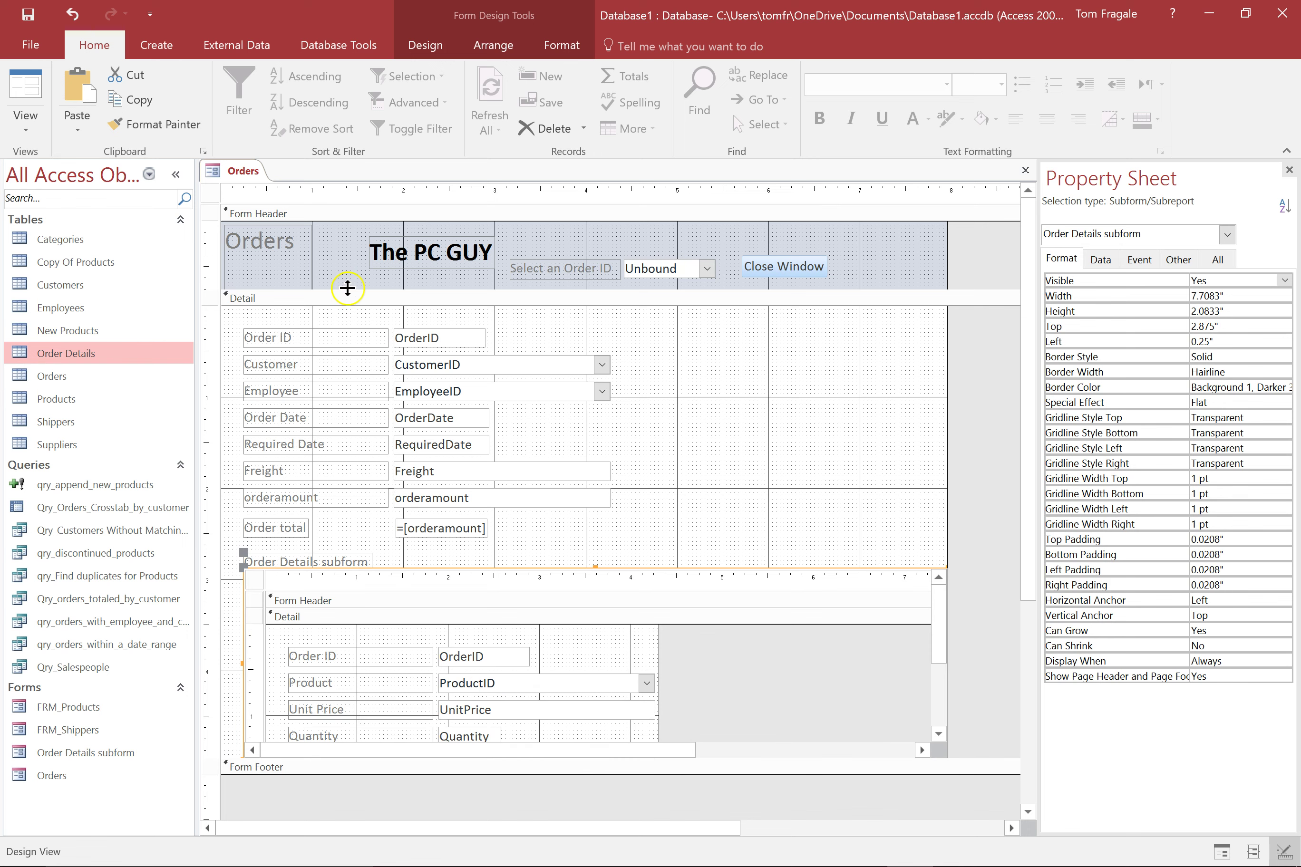
{"action": "right_click", "coordinate": [221, 171]}
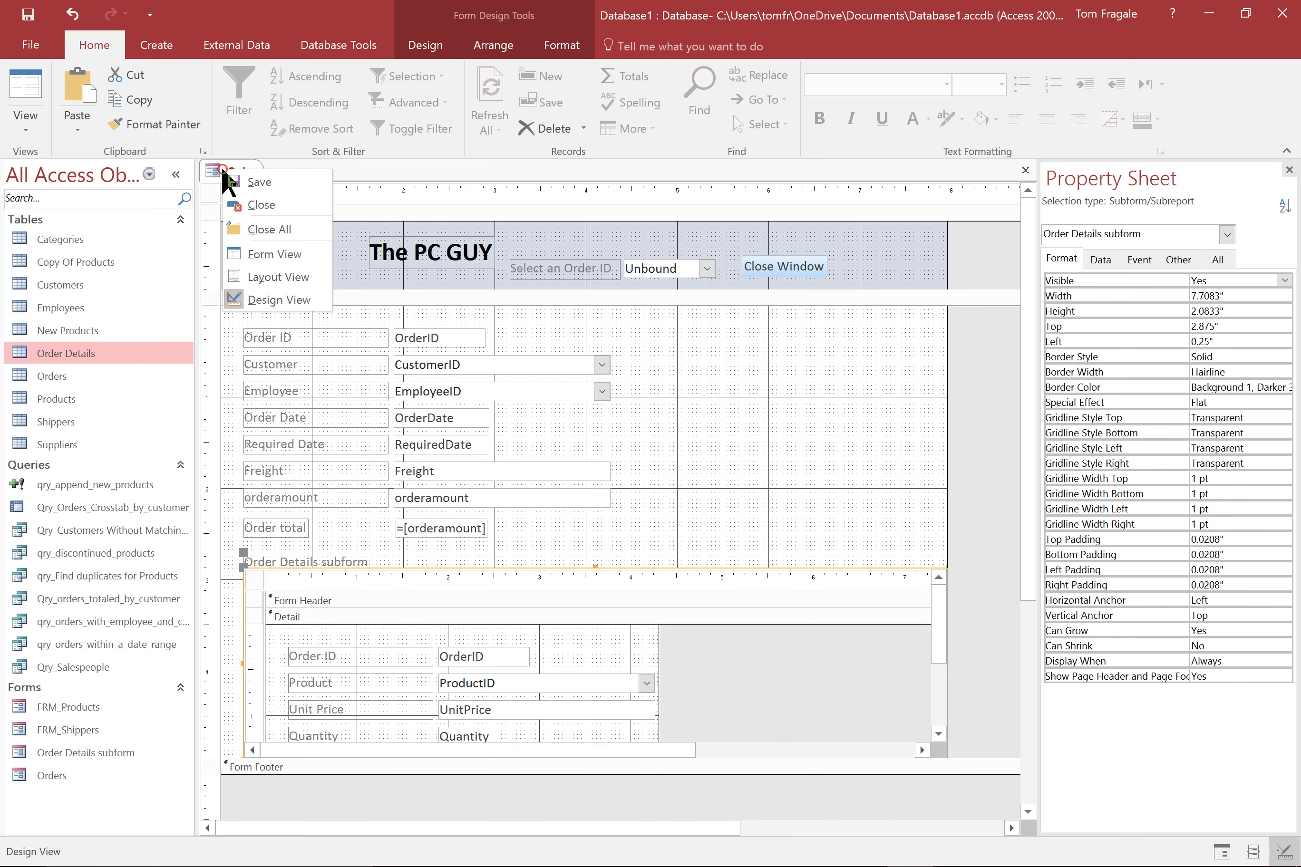
{"action": "left_click", "coordinate": [274, 256]}
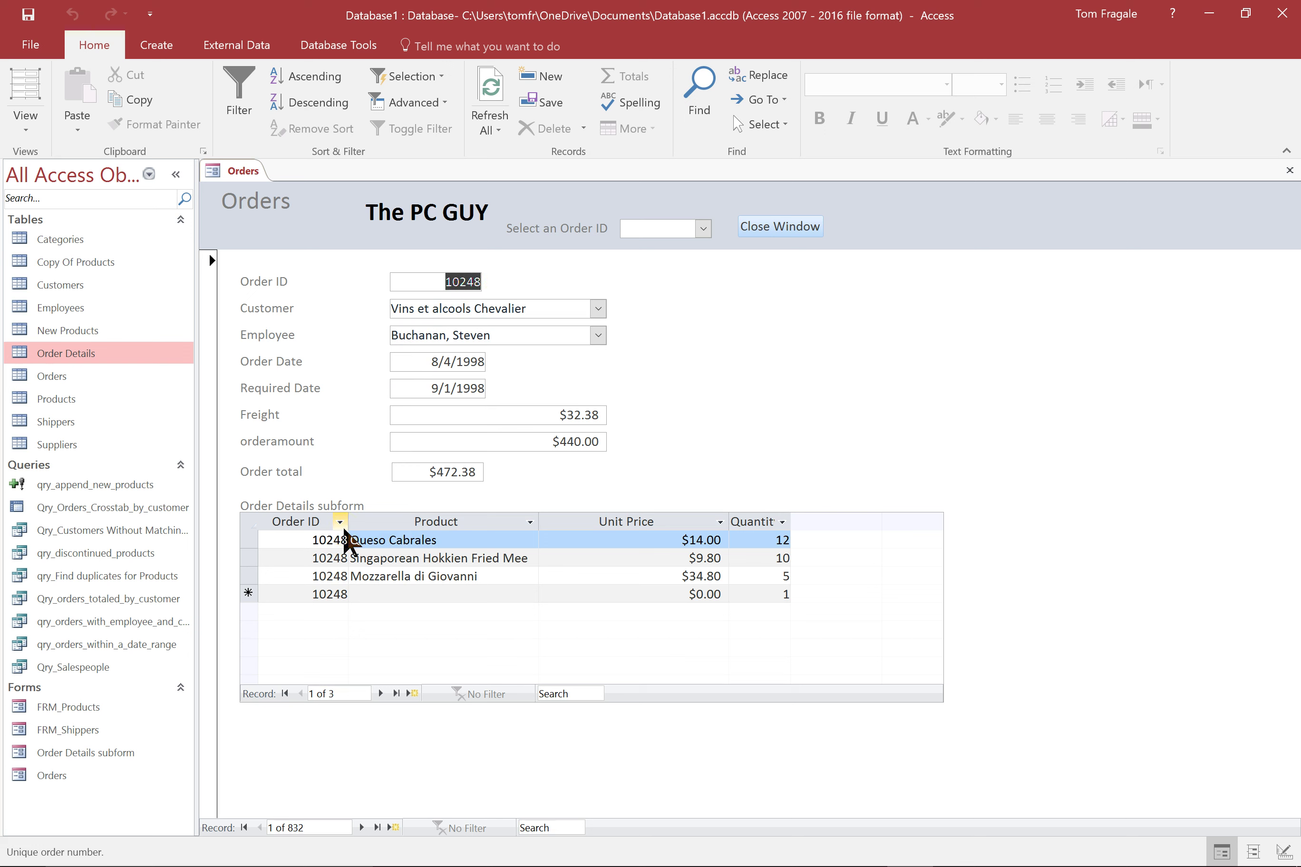
- Step through the orders to the sixth record, and close the Orders form, saving its design changes
{"action": "left_click", "coordinate": [363, 827]}
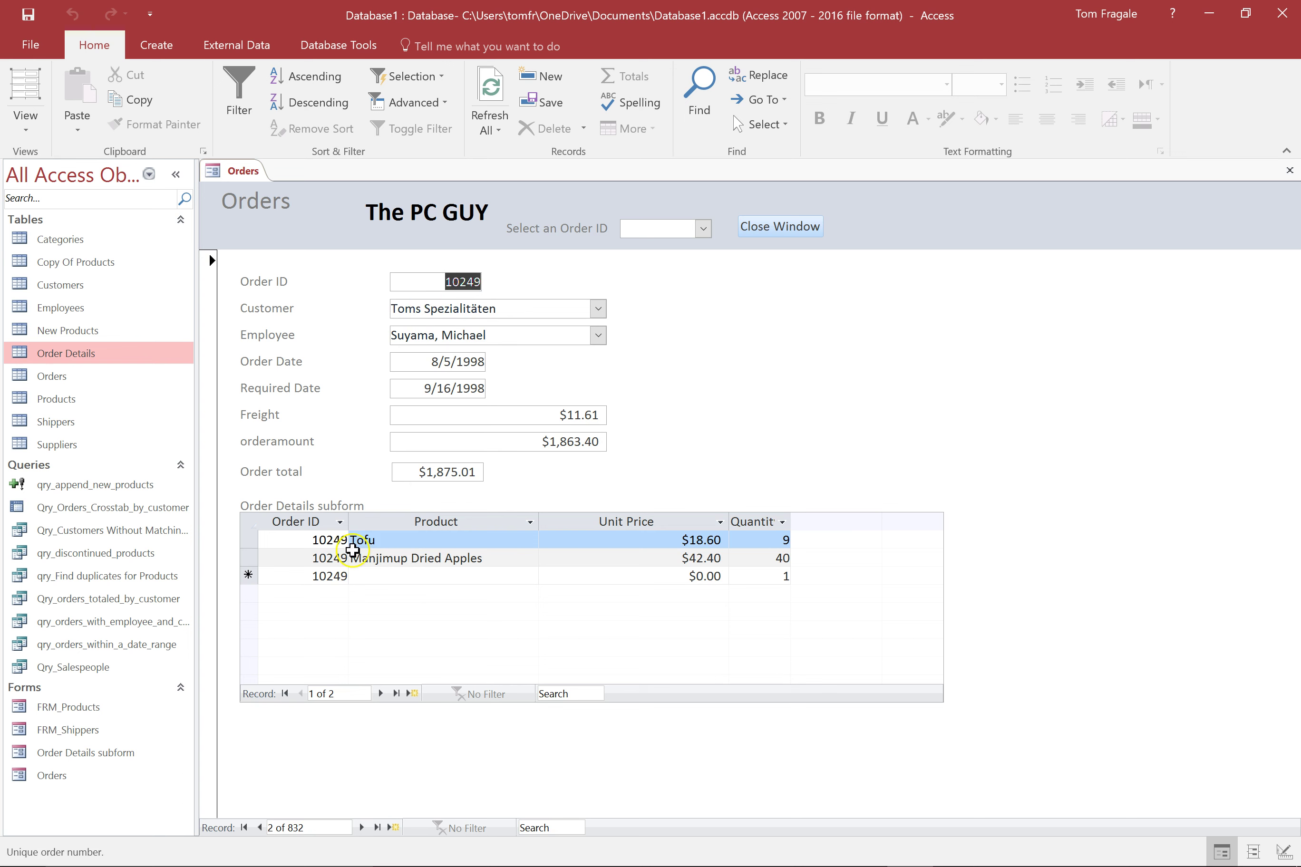
{"action": "left_click", "coordinate": [361, 828]}
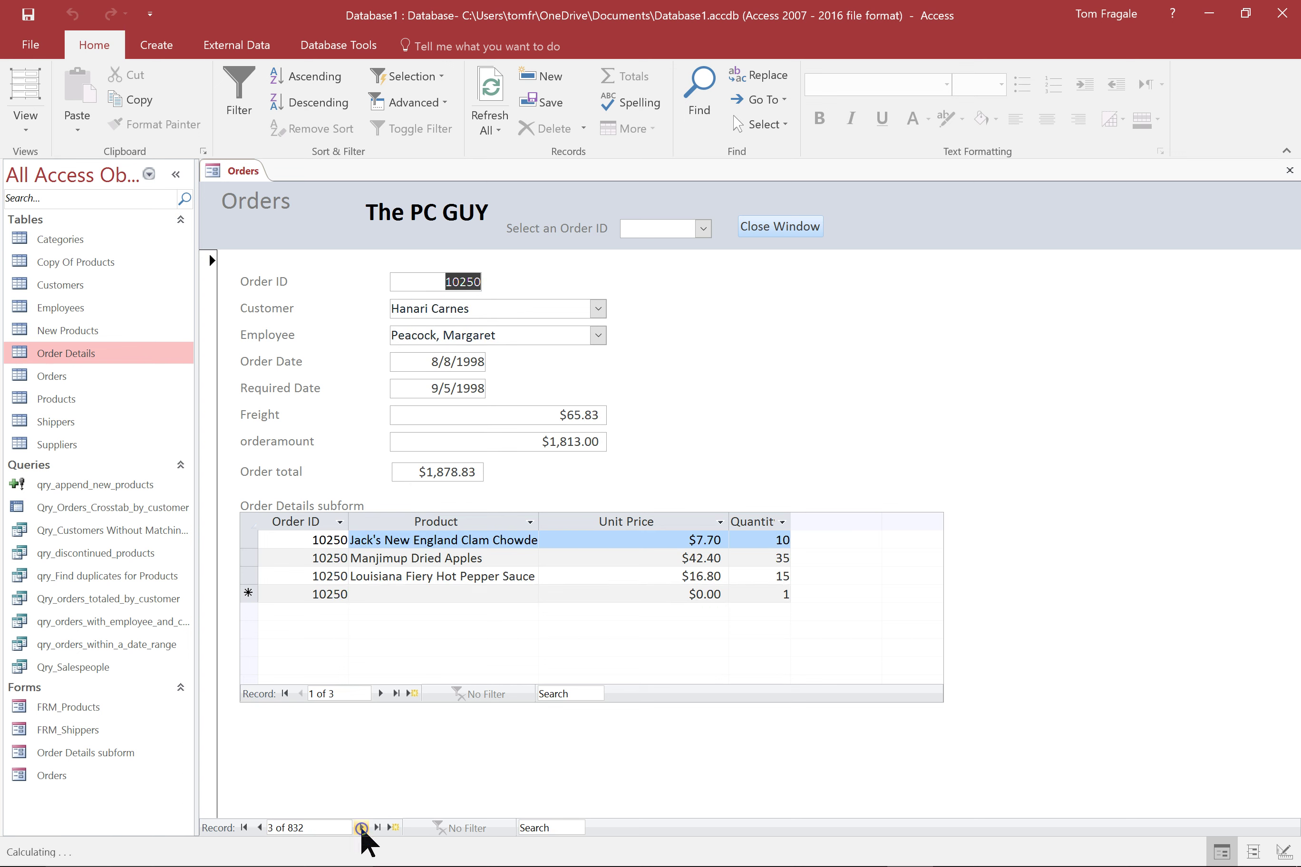
{"action": "left_click", "coordinate": [361, 828]}
{"action": "left_click", "coordinate": [361, 827]}
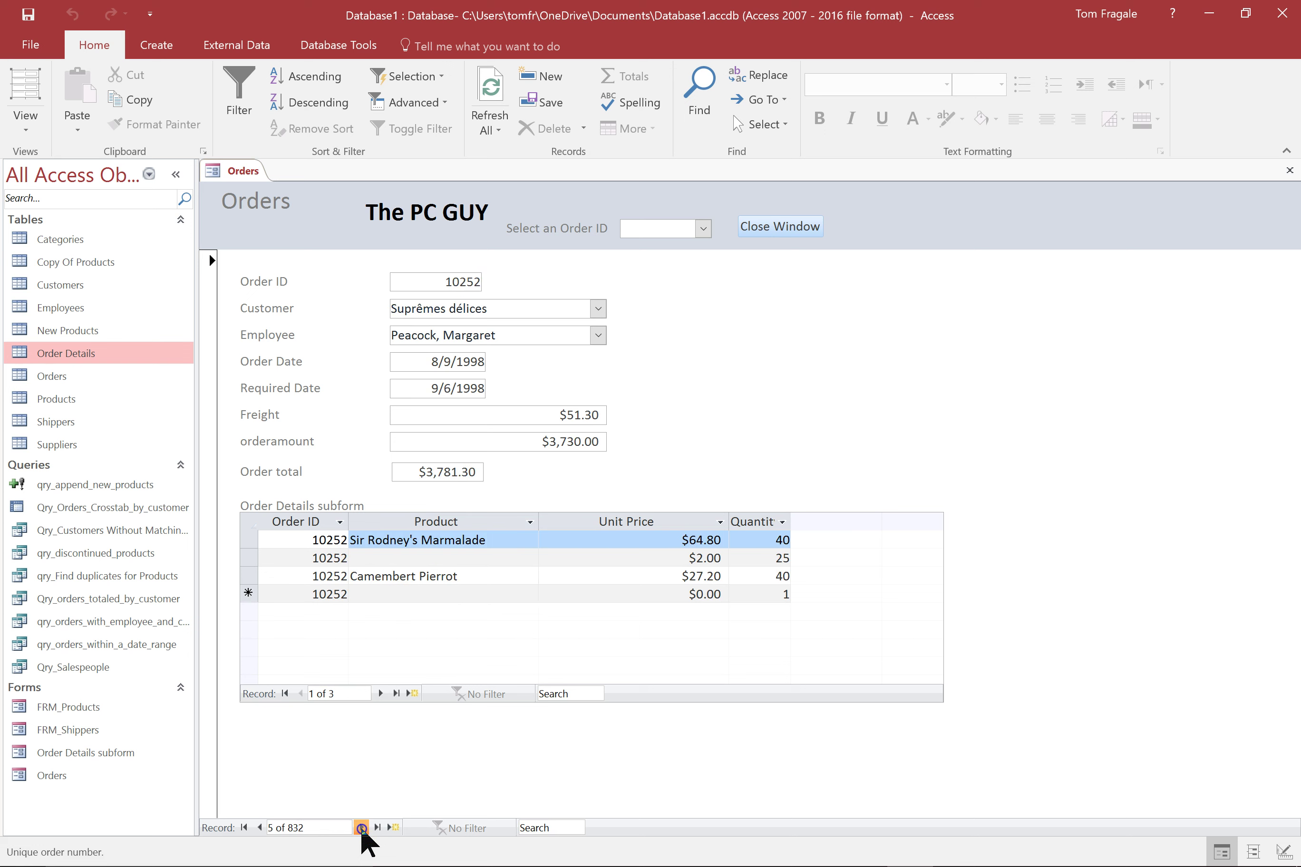
{"action": "left_click", "coordinate": [361, 828]}
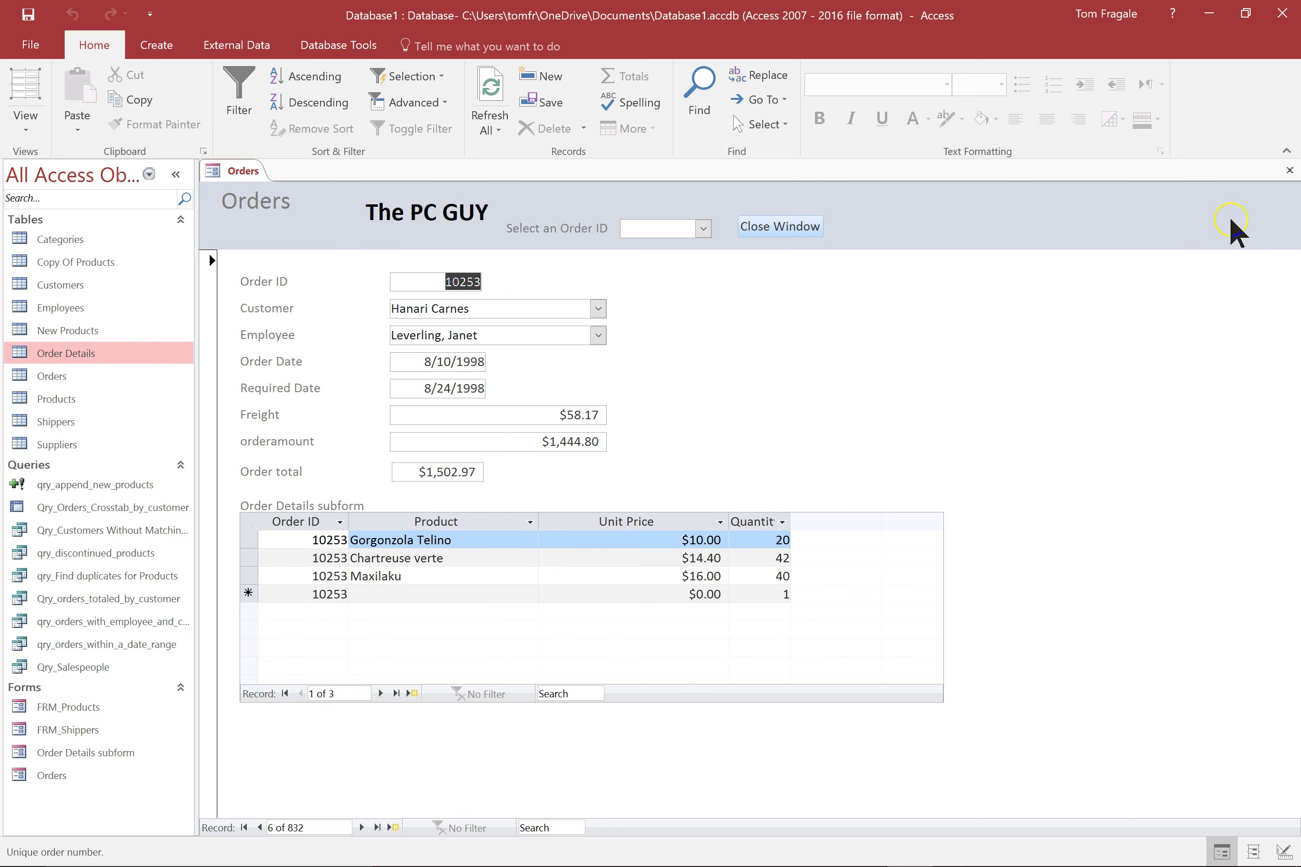
{"action": "left_click", "coordinate": [1289, 170]}
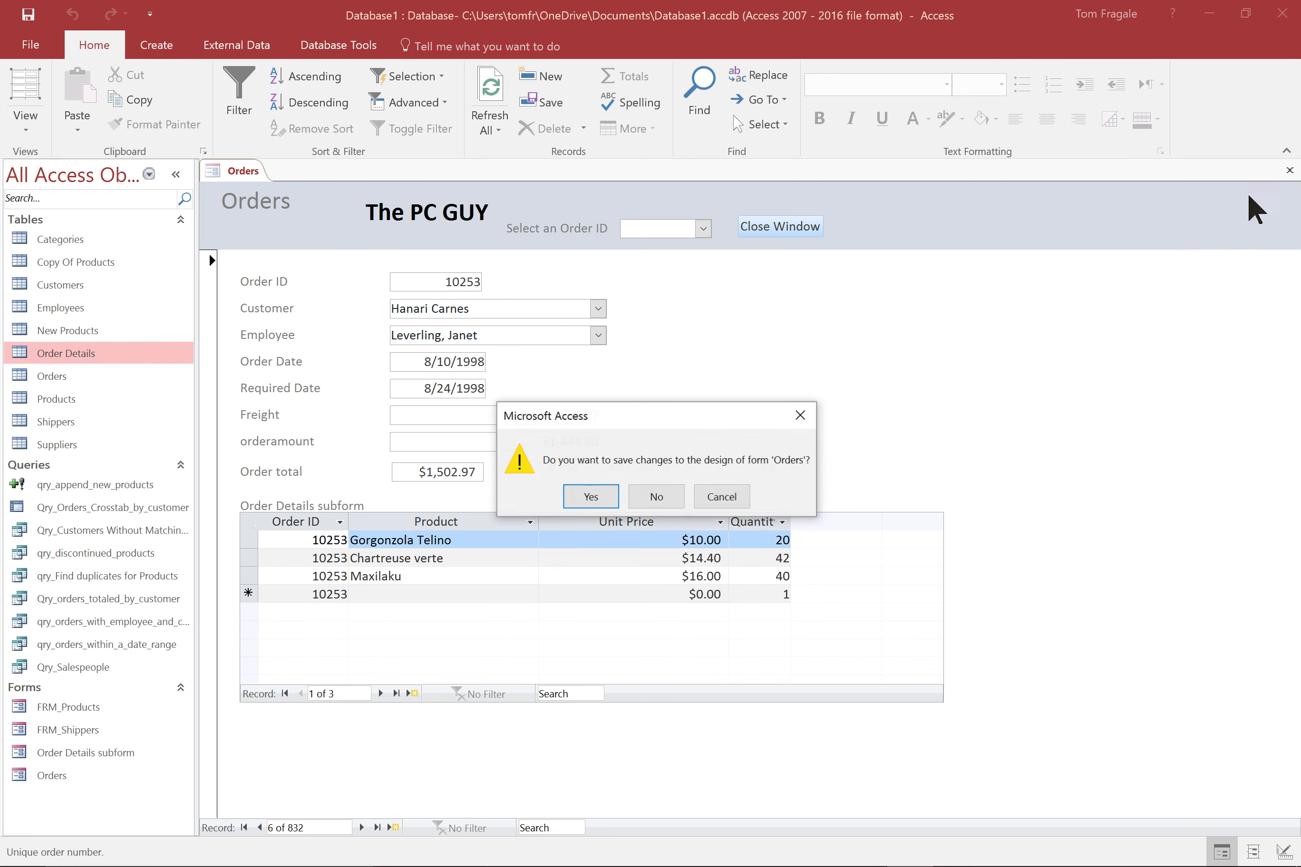
{"action": "left_click", "coordinate": [590, 497]}
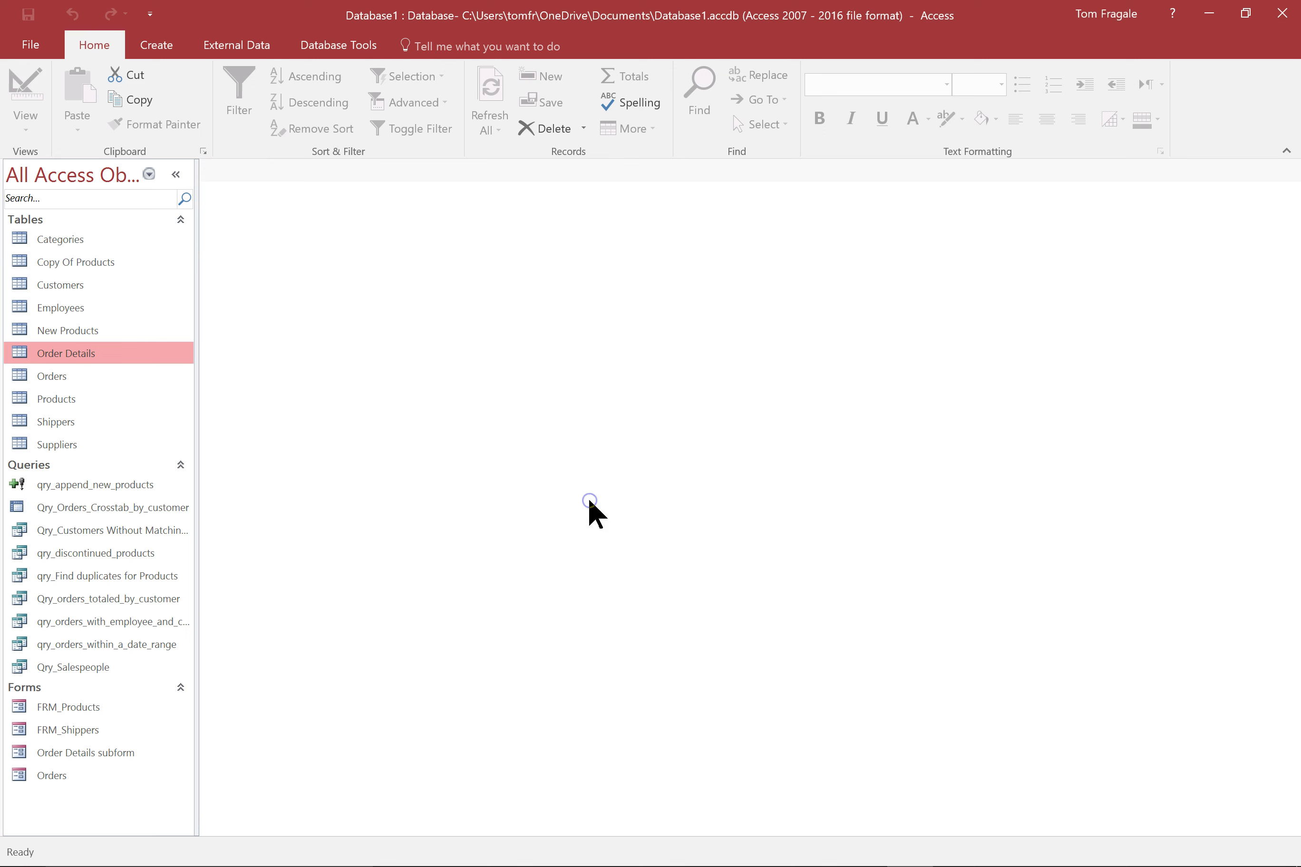
- Examine the Order Details subform in Design View and close it
{"action": "left_click", "coordinate": [50, 754]}
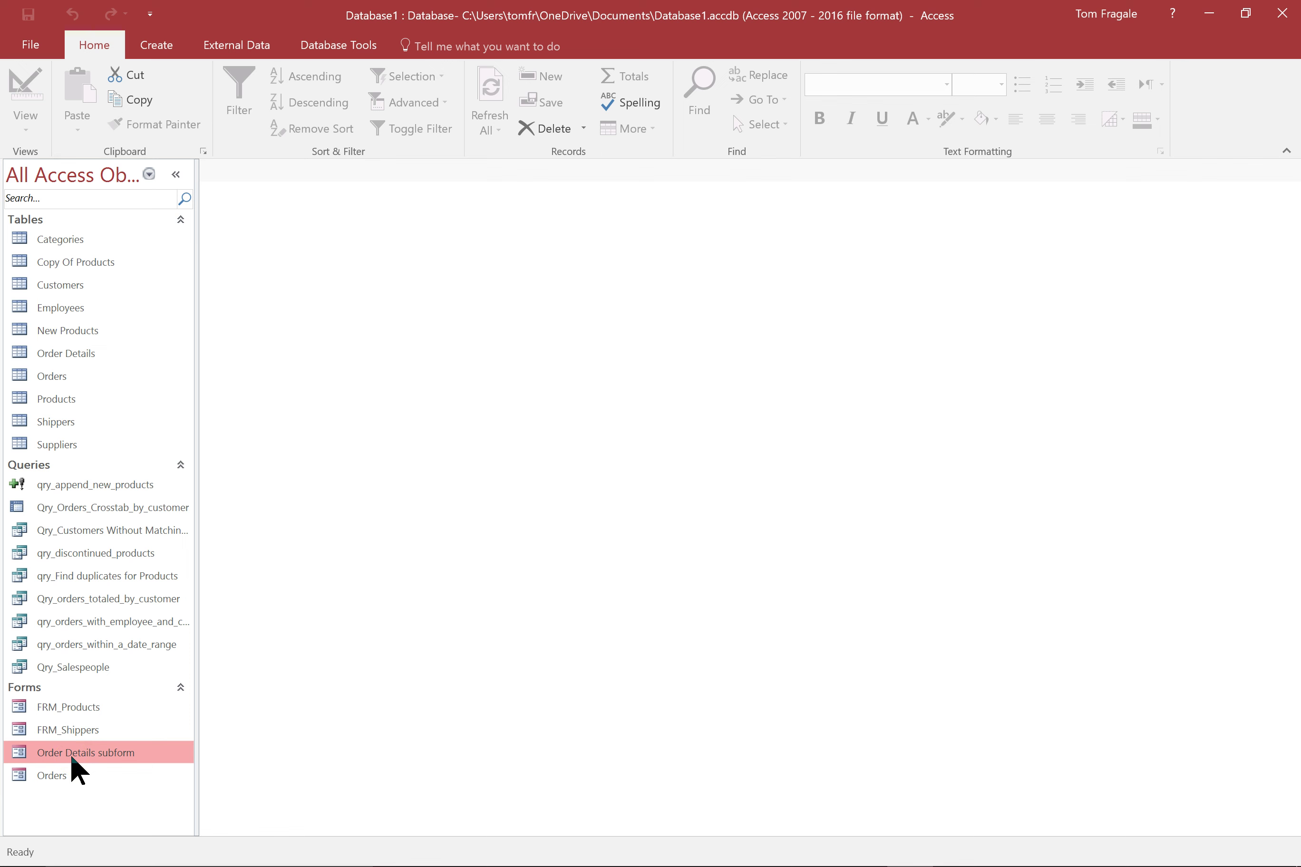
{"action": "right_click", "coordinate": [73, 757]}
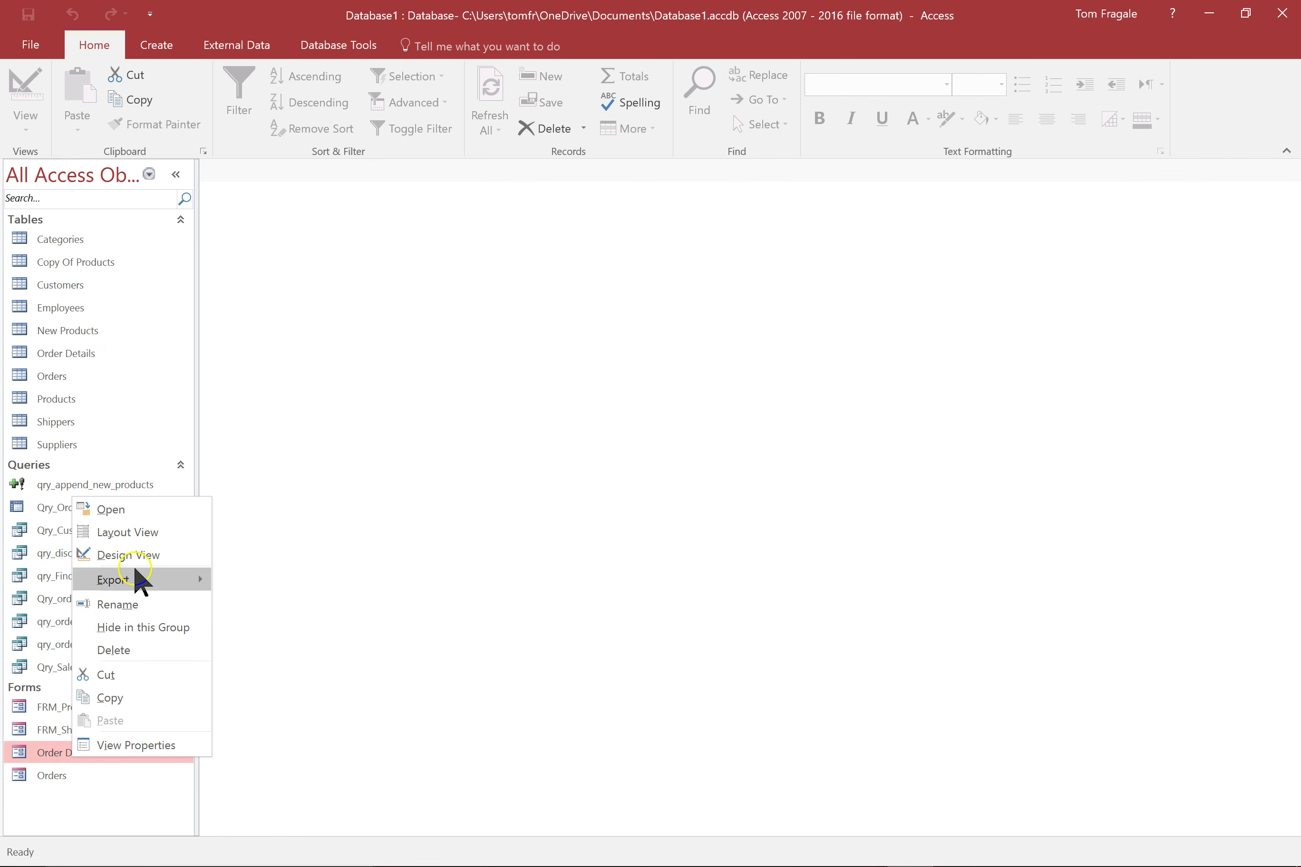
{"action": "left_click", "coordinate": [140, 551]}
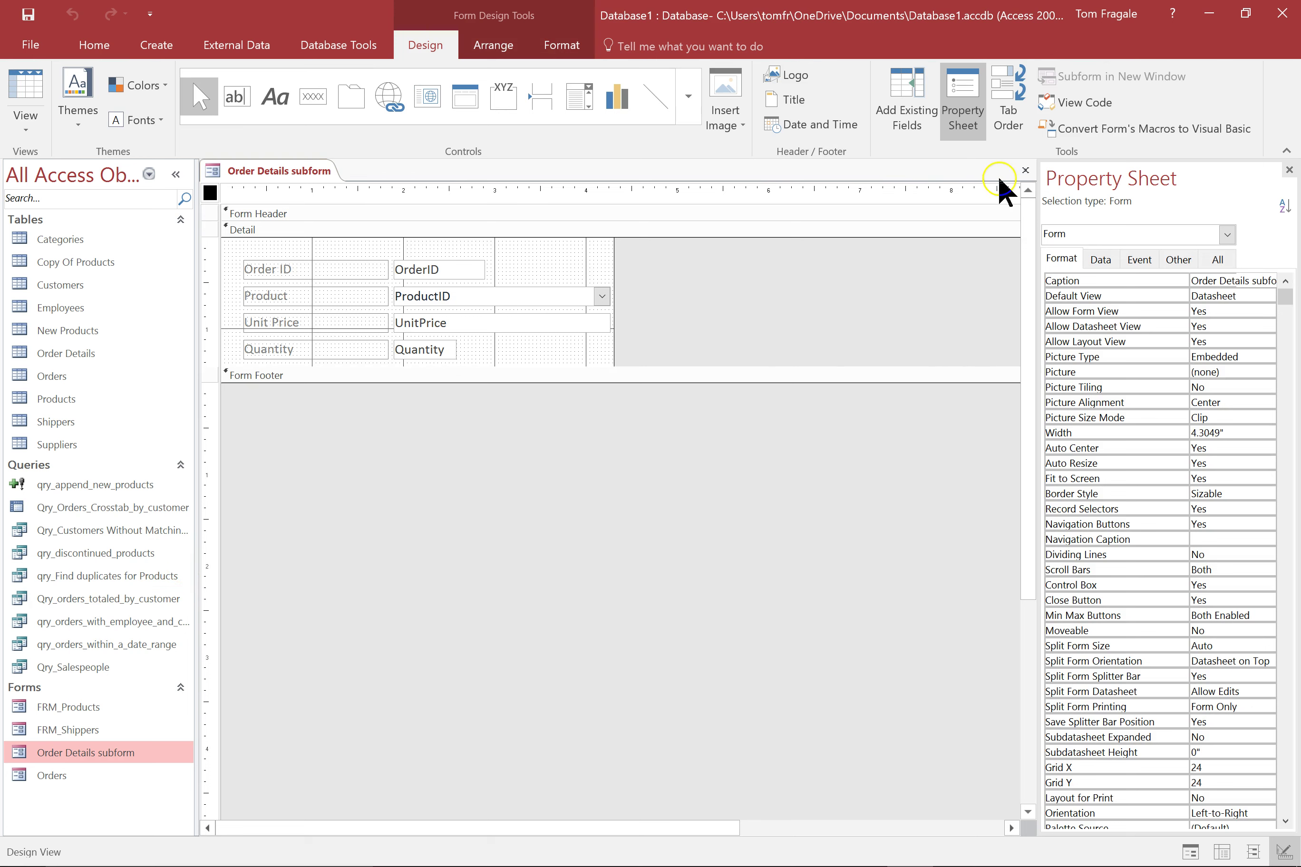
{"action": "left_click", "coordinate": [1023, 170]}
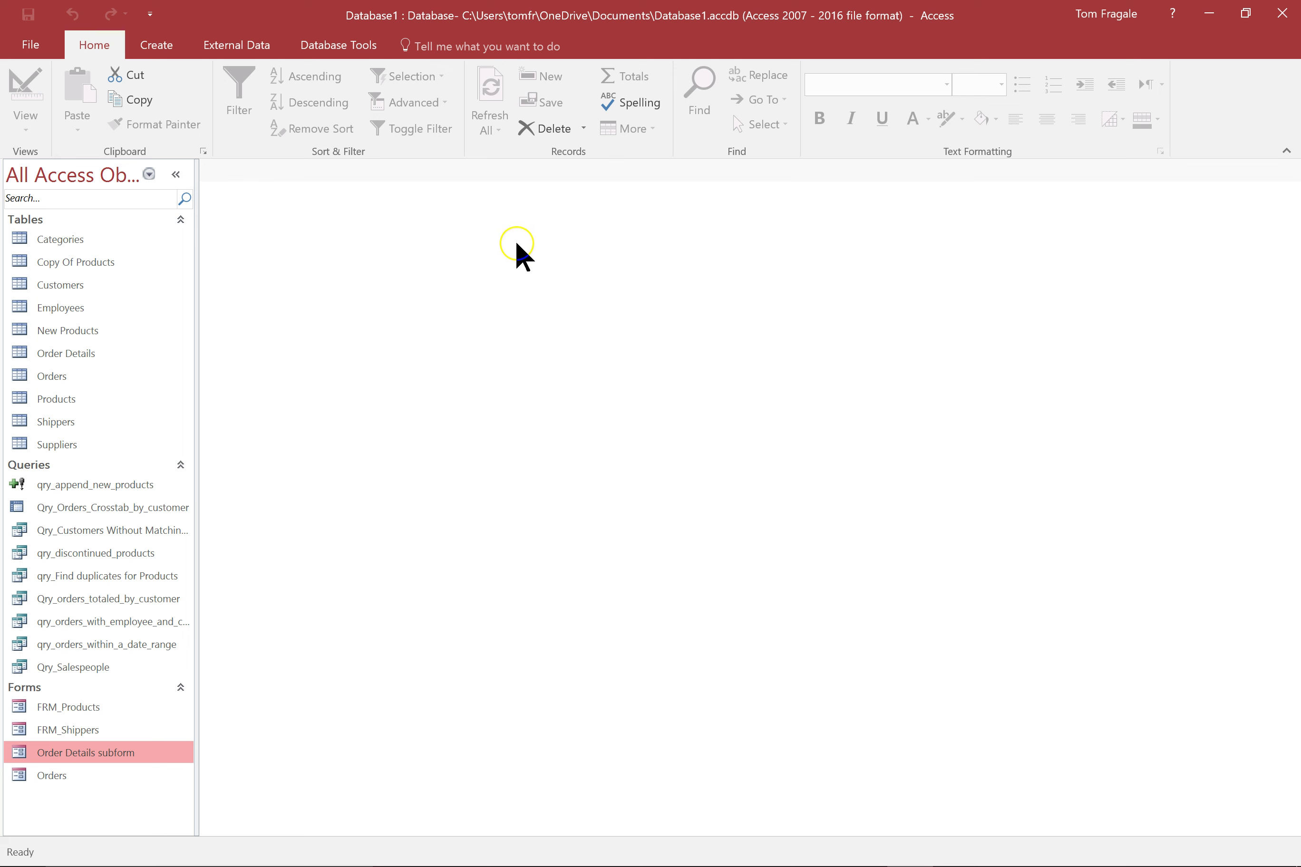
- Add the Switchboard Manager command from All Commands to the Quick Access Toolbar
{"action": "left_click", "coordinate": [353, 50]}
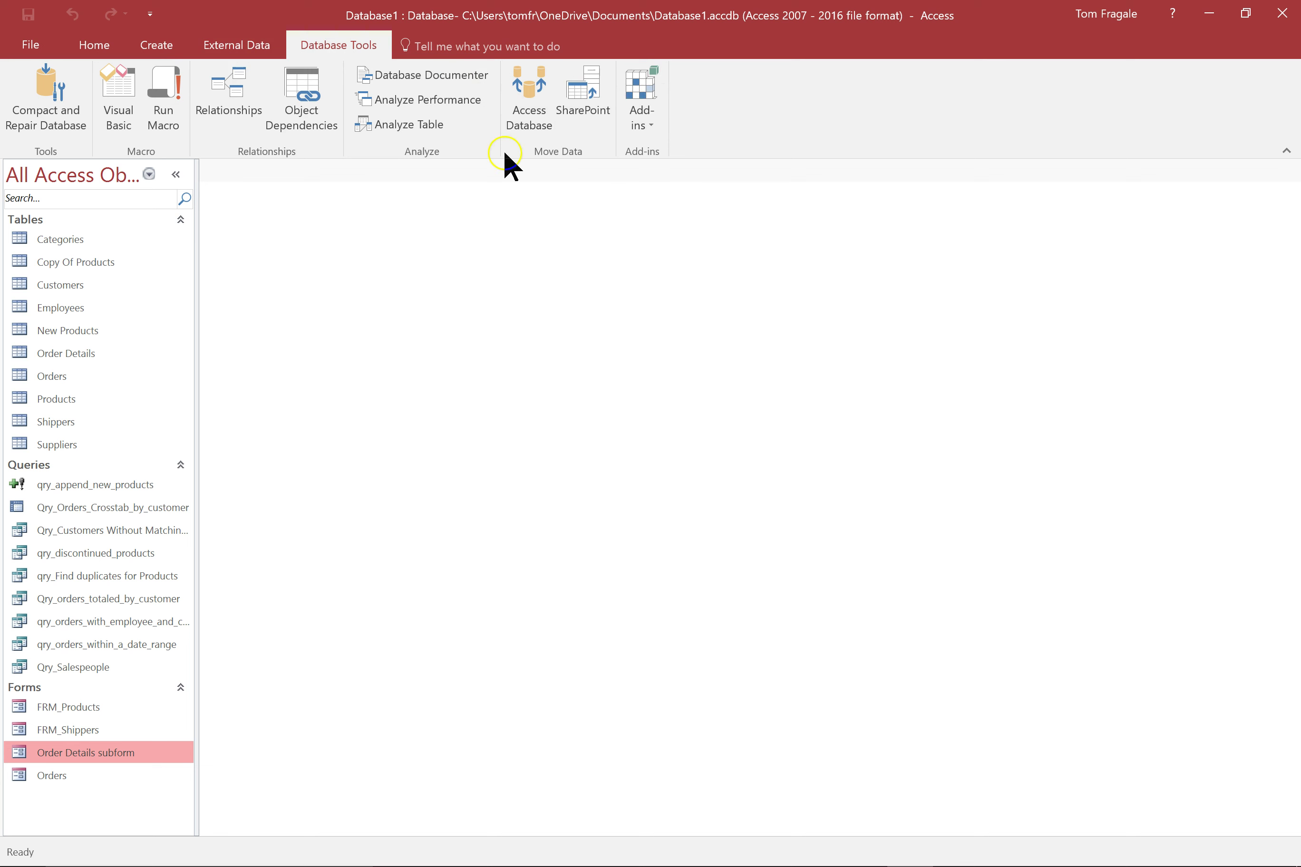
{"action": "left_click", "coordinate": [151, 13]}
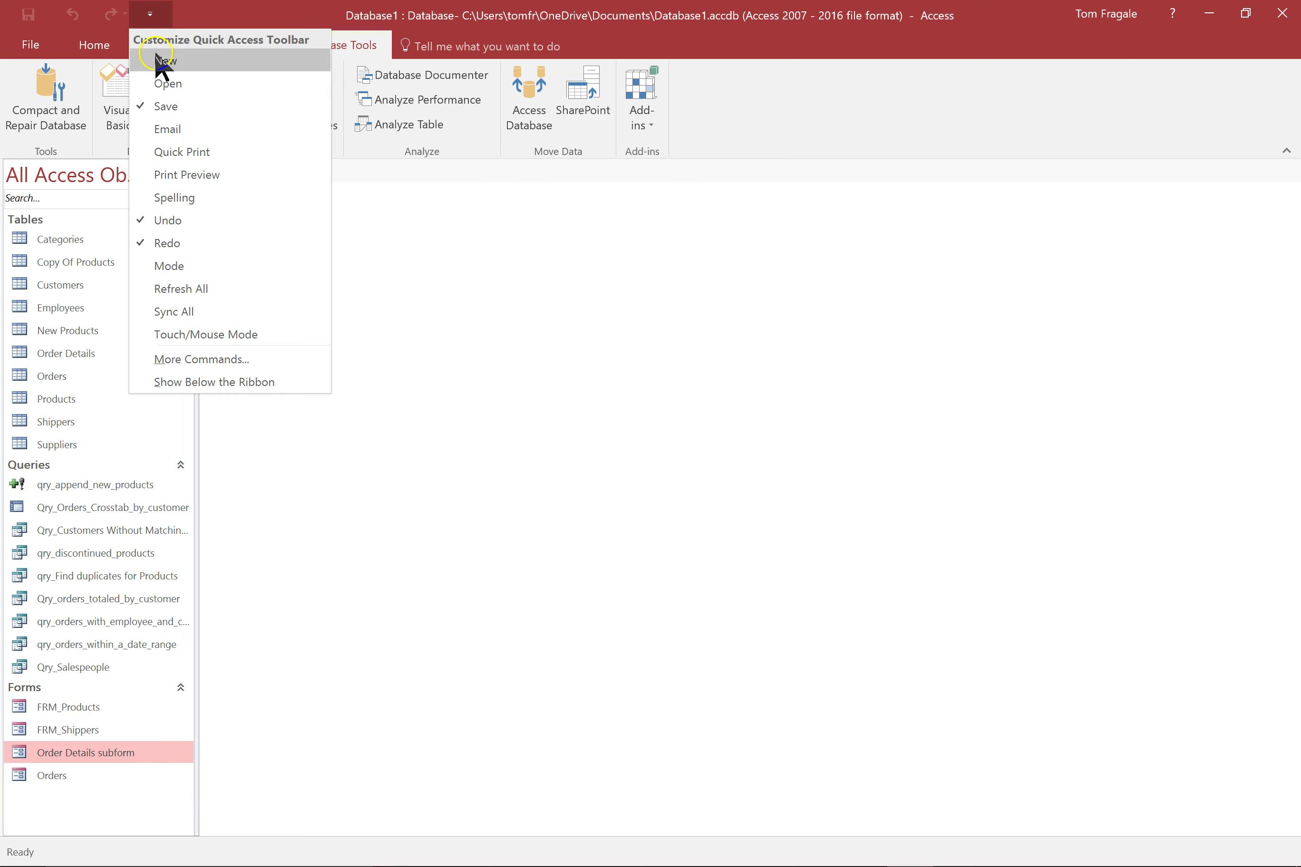
{"action": "left_click", "coordinate": [220, 363]}
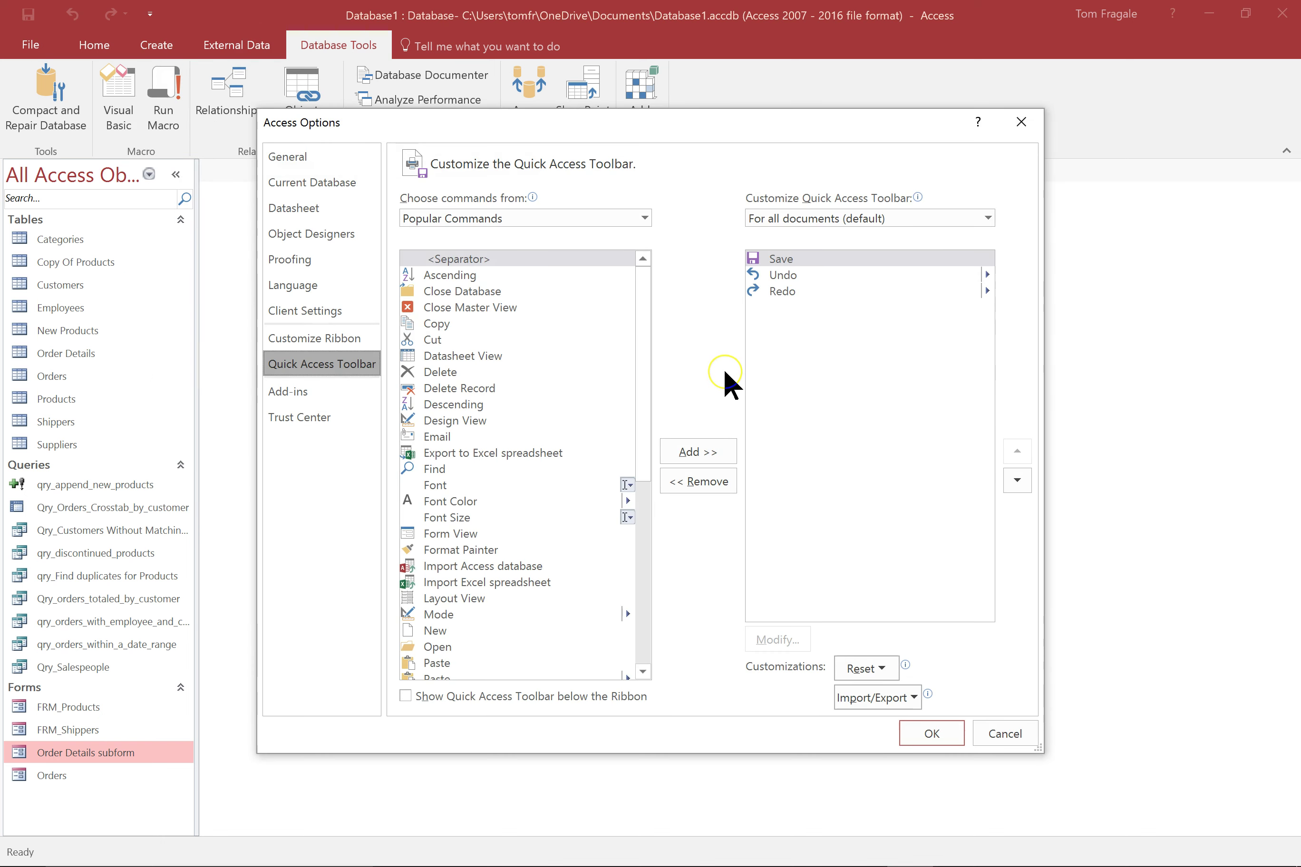
{"action": "left_click", "coordinate": [701, 380]}
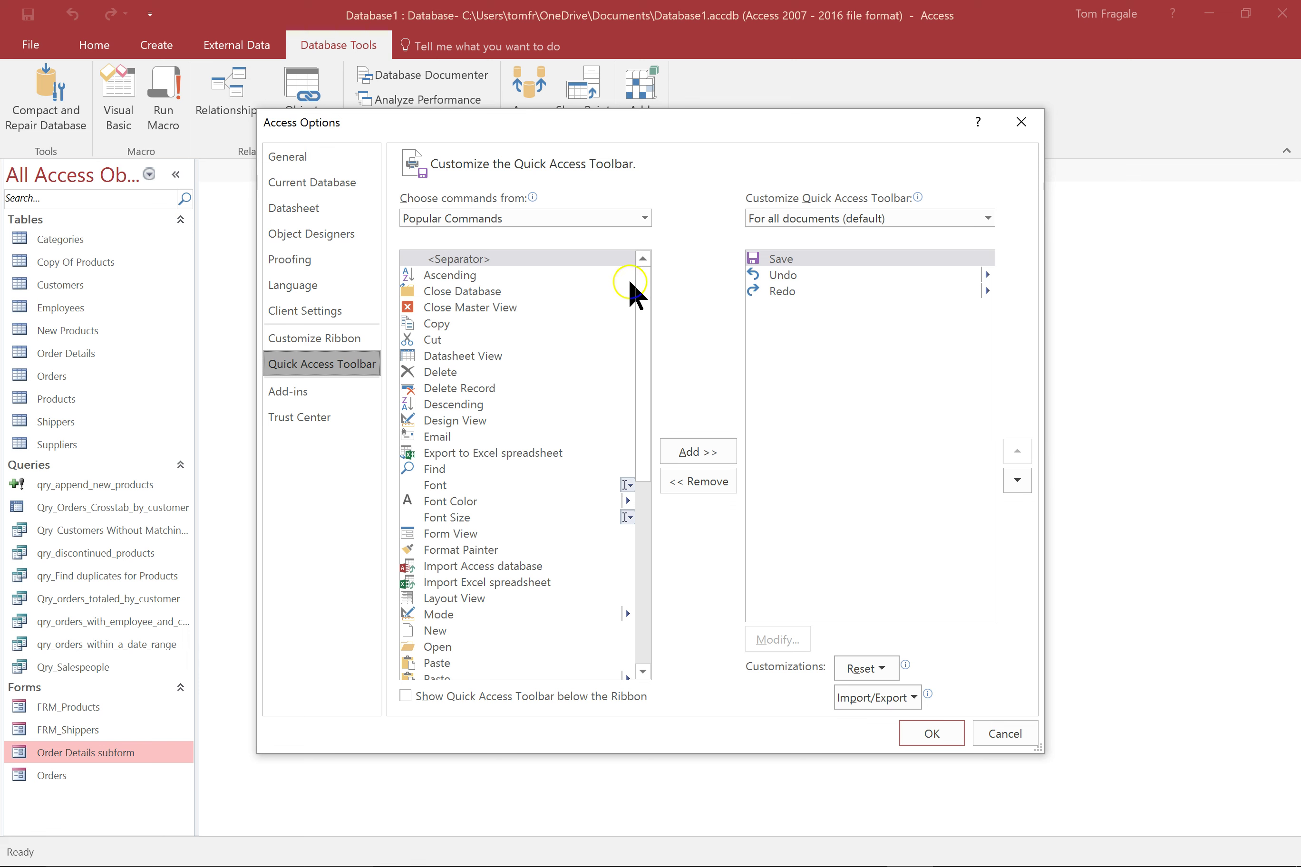
{"action": "left_click", "coordinate": [645, 218]}
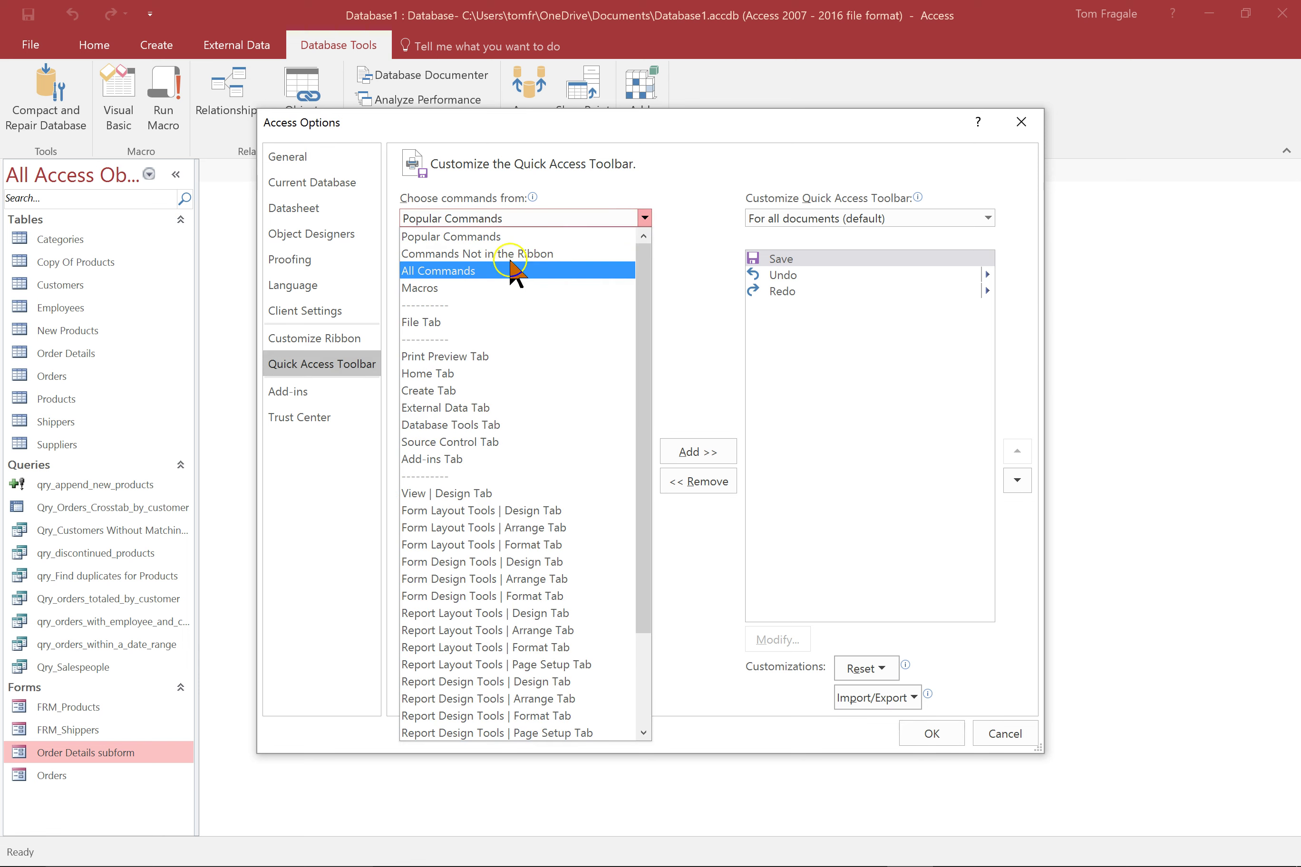
{"action": "left_click", "coordinate": [459, 273]}
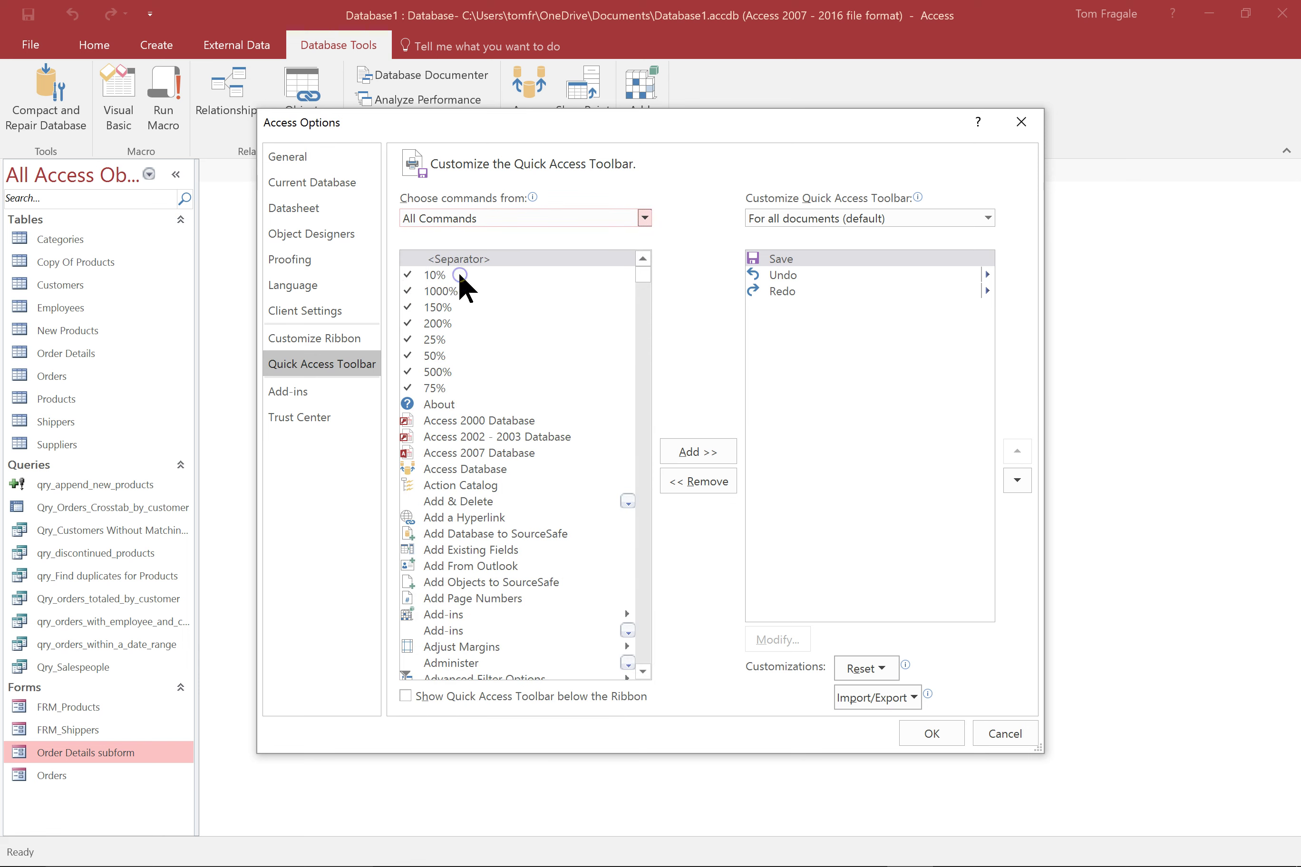
{"action": "left_click_drag", "start_coordinate": [642, 273], "coordinate": [574, 614]}
{"action": "left_click", "coordinate": [450, 596]}
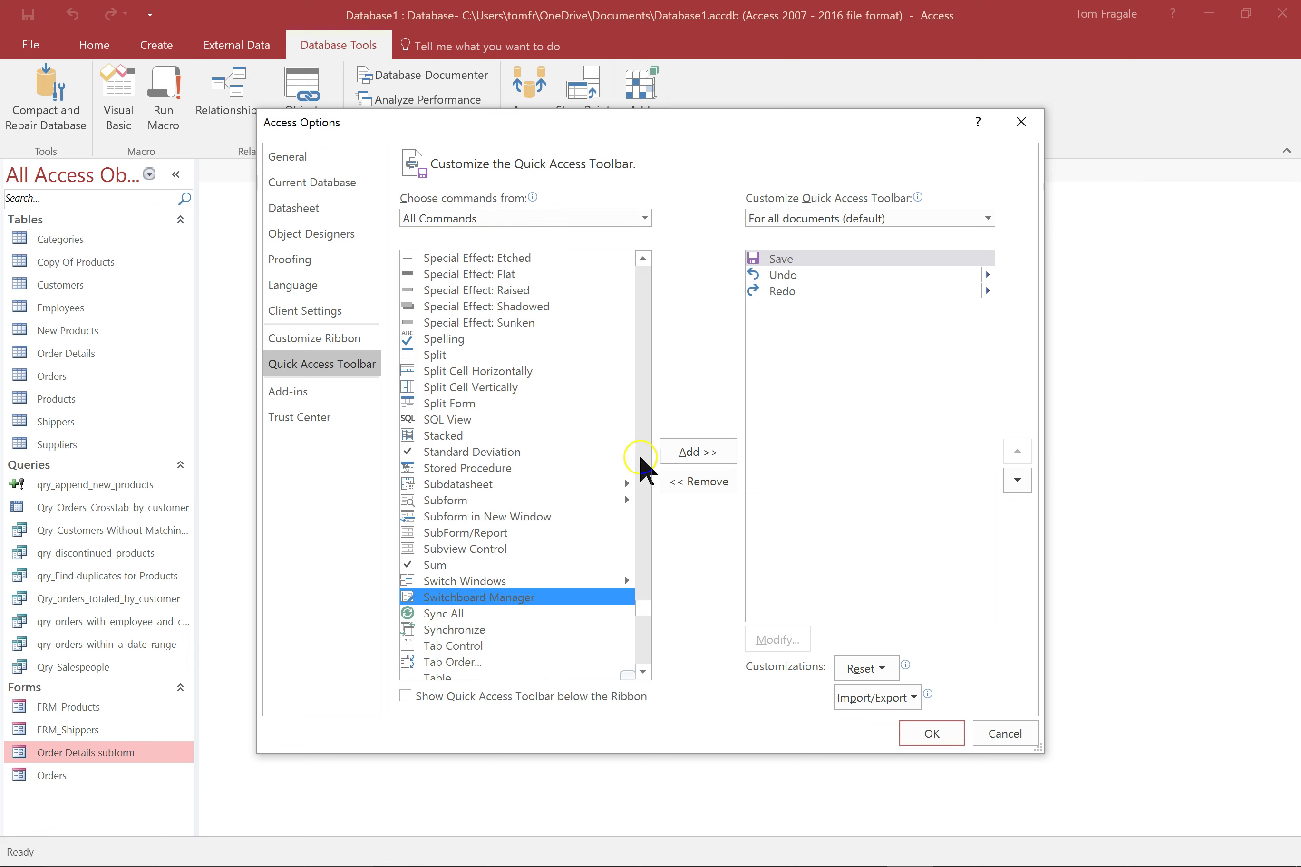
{"action": "left_click", "coordinate": [692, 452]}
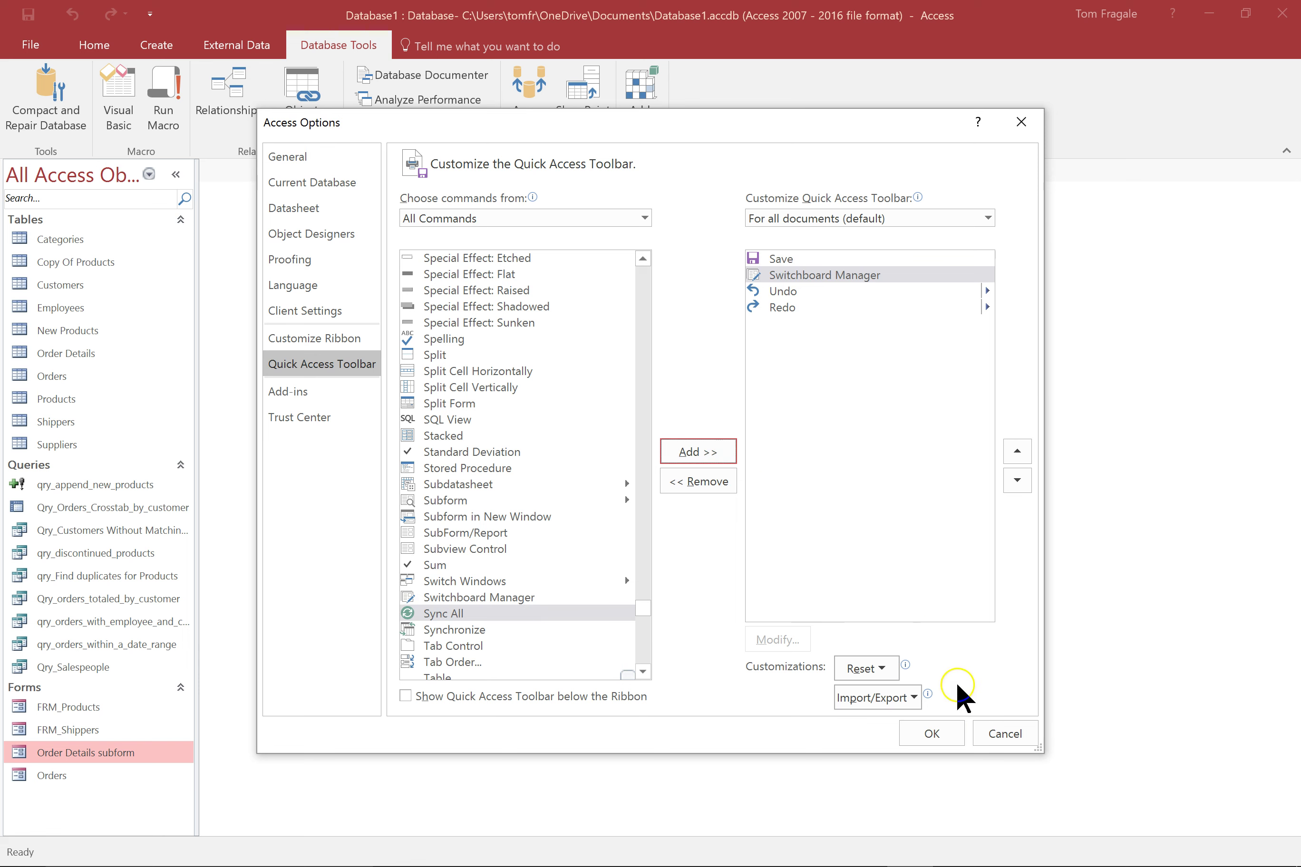
{"action": "left_click", "coordinate": [932, 734]}
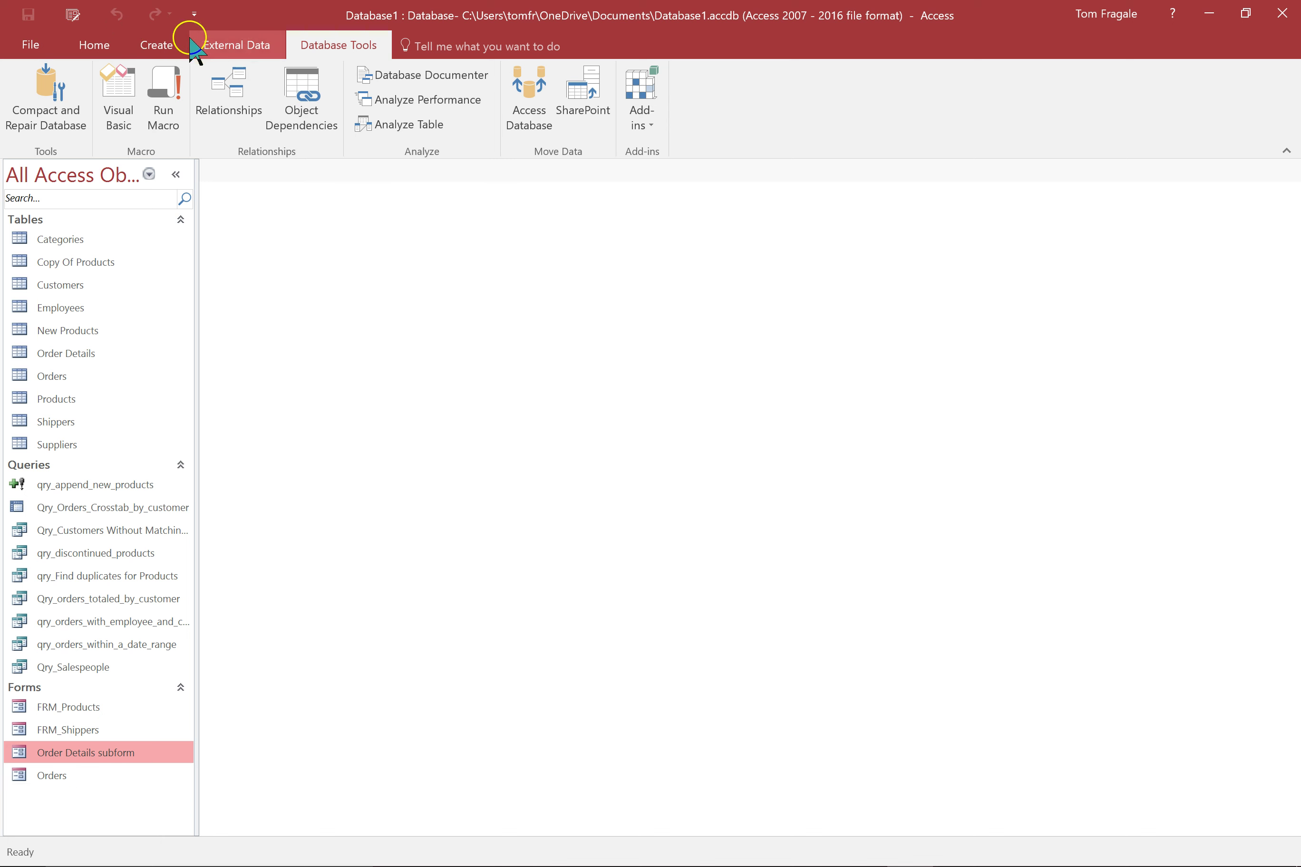
- Create a switchboard with the Switchboard Manager and open the Main Switchboard page for editing
{"action": "left_click", "coordinate": [74, 16]}
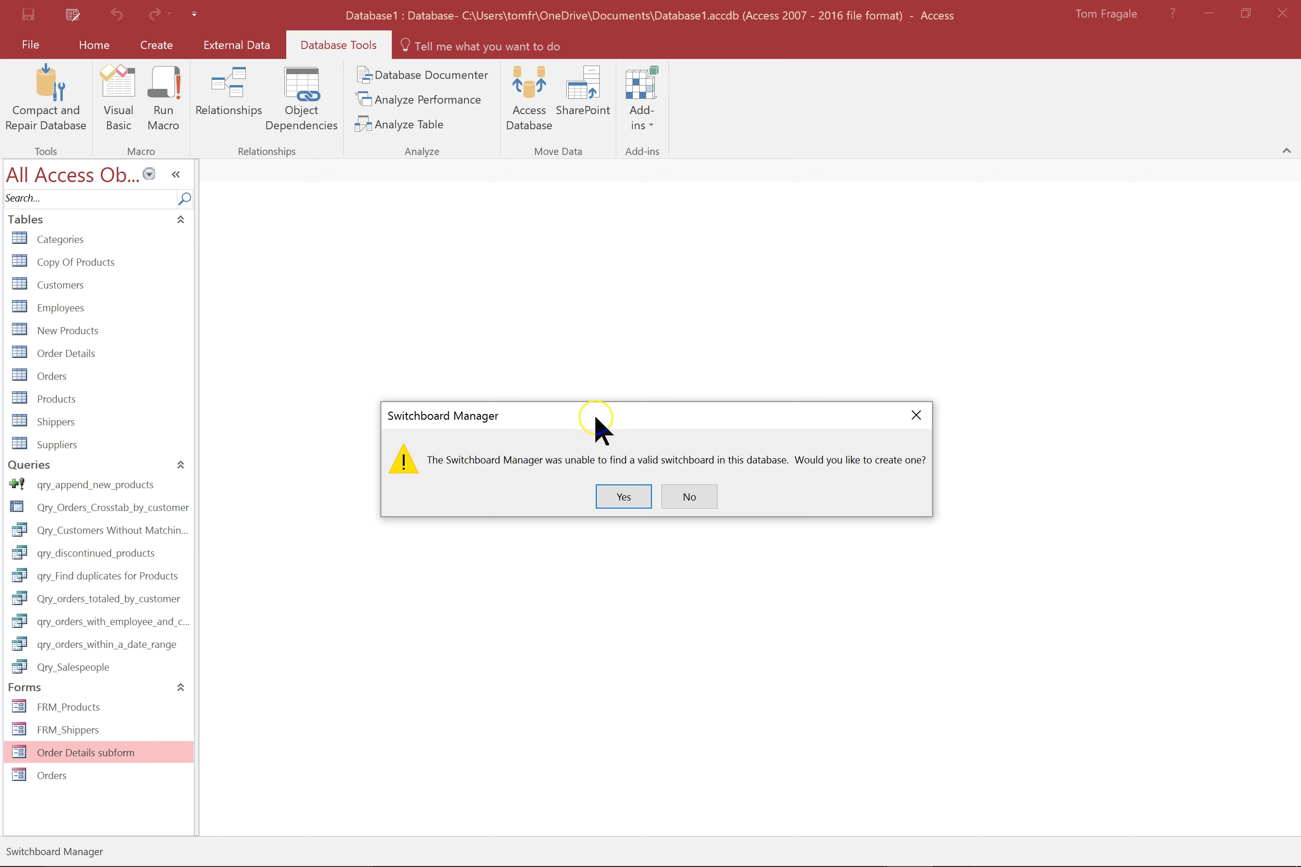
{"action": "left_click", "coordinate": [622, 497]}
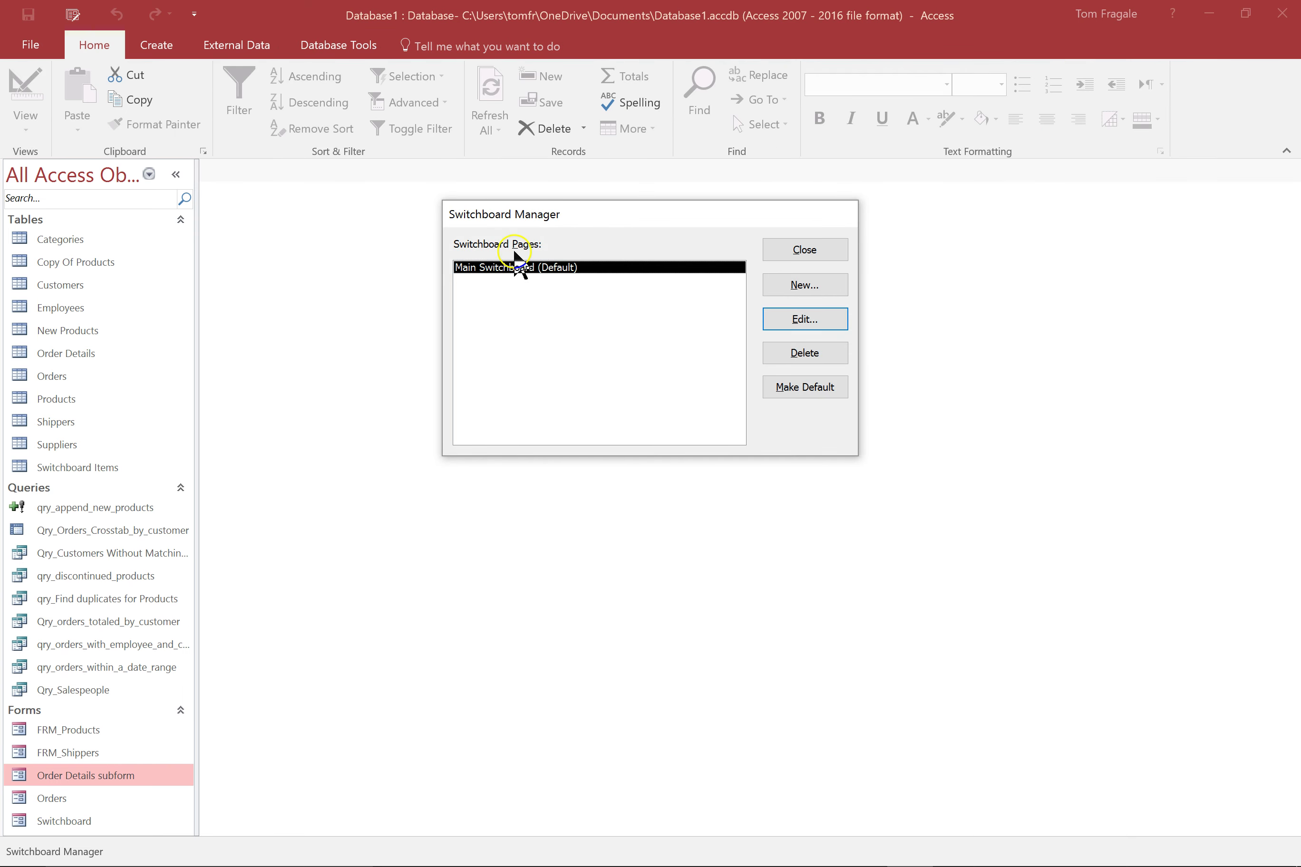
{"action": "left_click", "coordinate": [809, 326]}
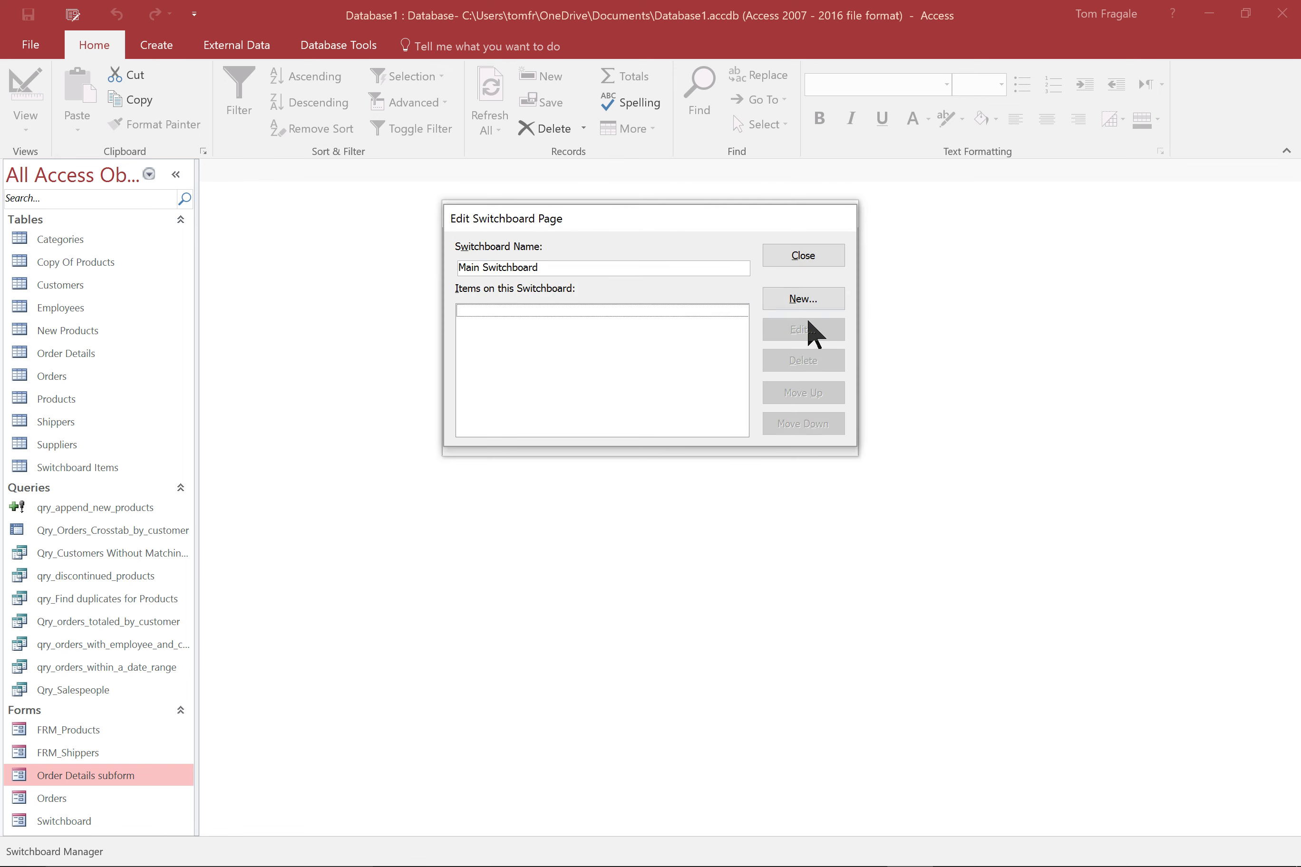
- Add a switchboard item named "Add a new Order" that opens the Orders form in Add Mode
{"action": "left_click", "coordinate": [808, 288]}
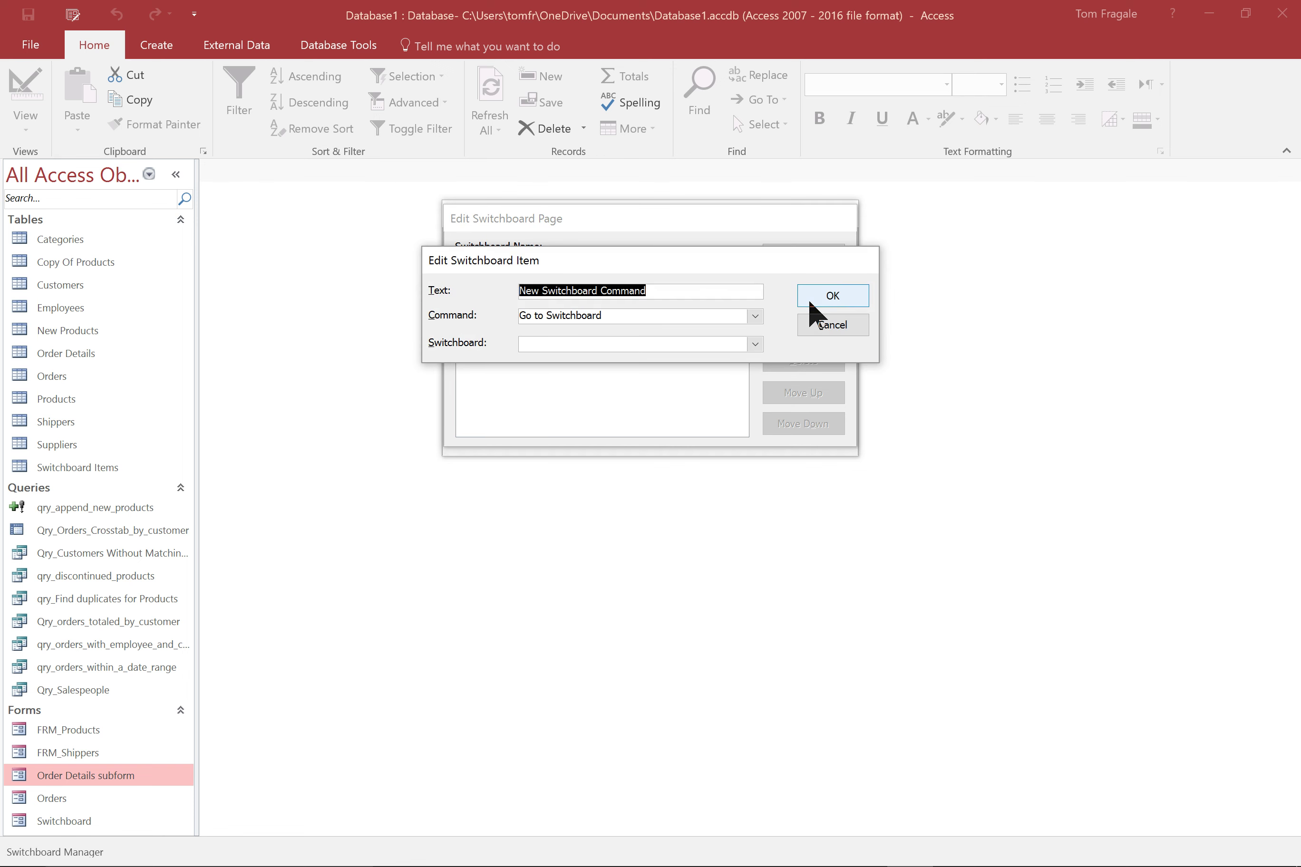
{"action": "type", "text": "S"}
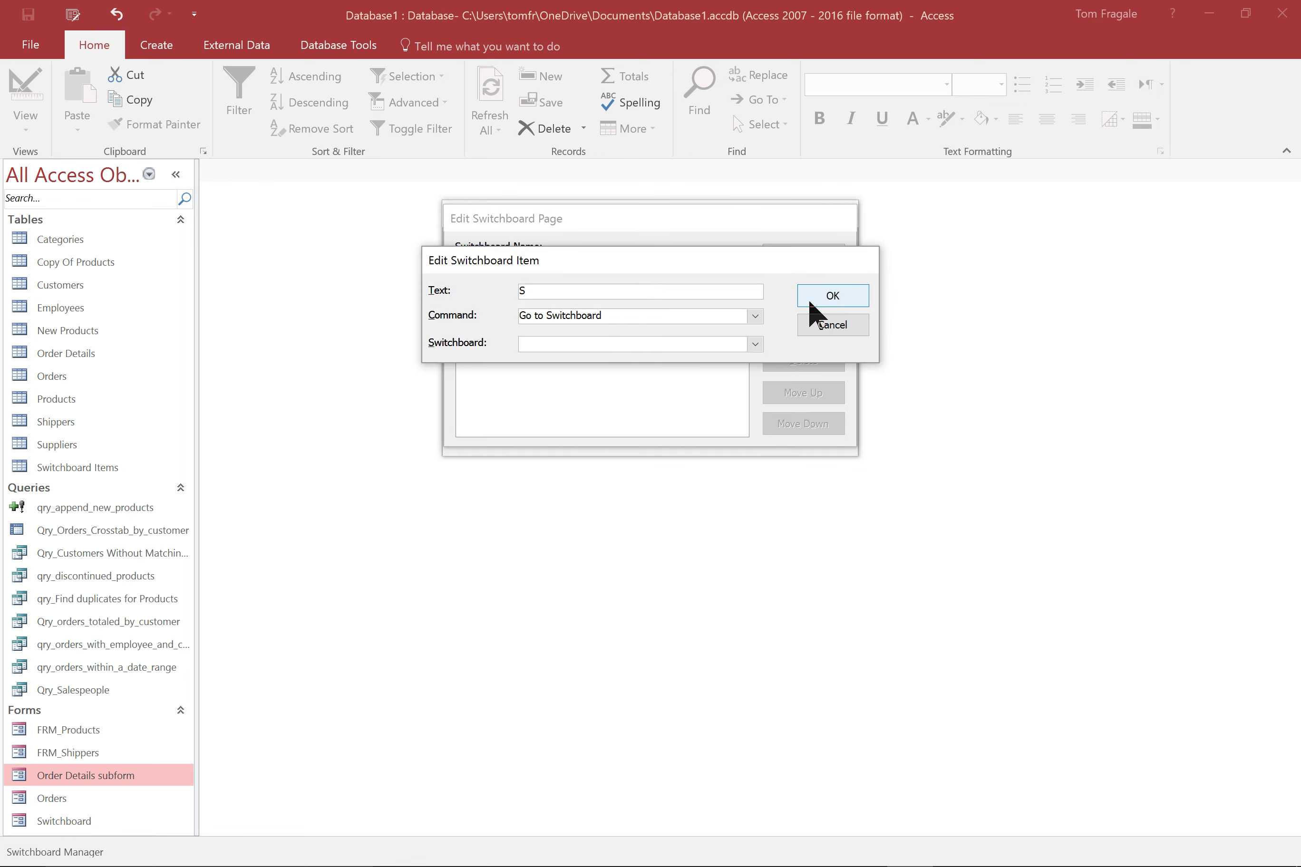
{"action": "type", "text": "new Order"}
{"action": "left_click", "coordinate": [762, 319]}
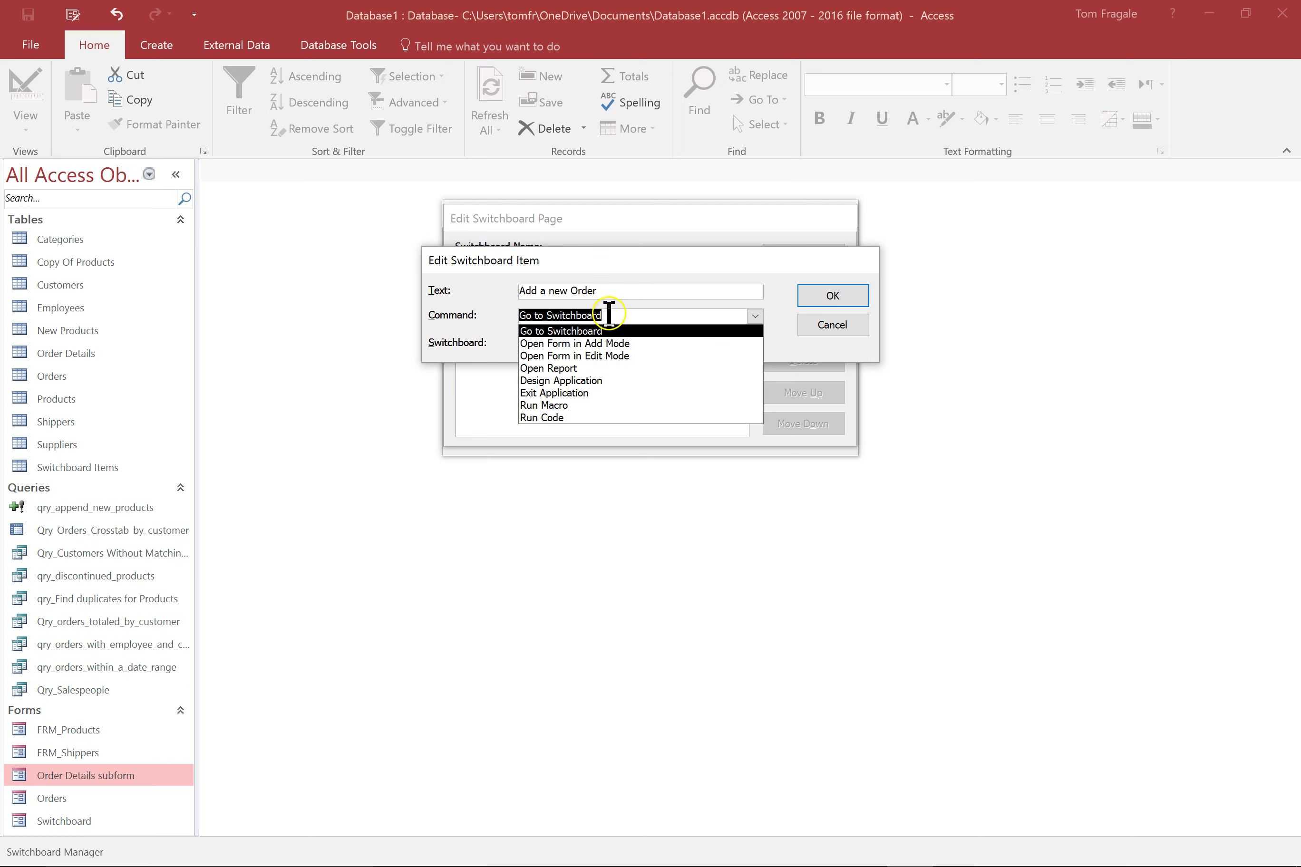
{"action": "left_click", "coordinate": [637, 344]}
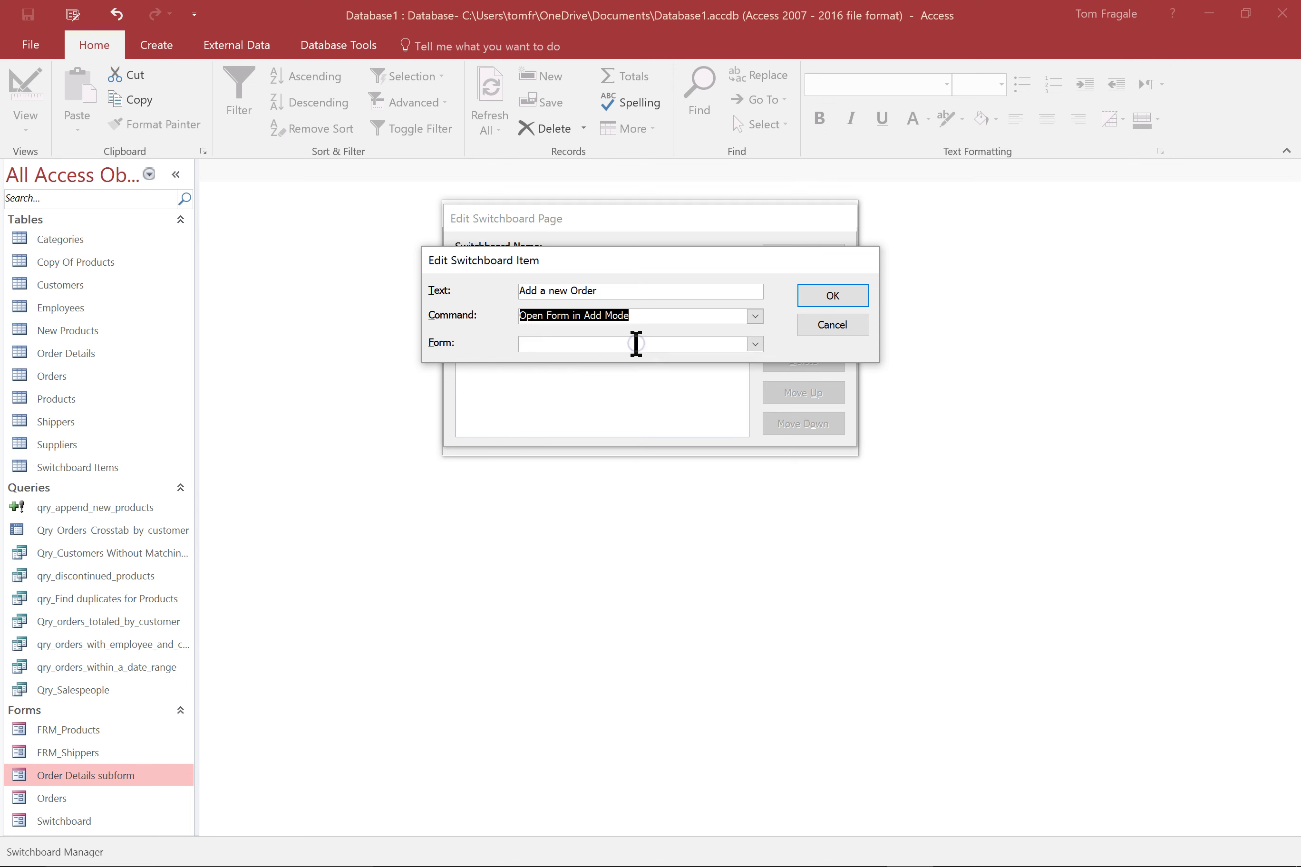
{"action": "left_click", "coordinate": [755, 345]}
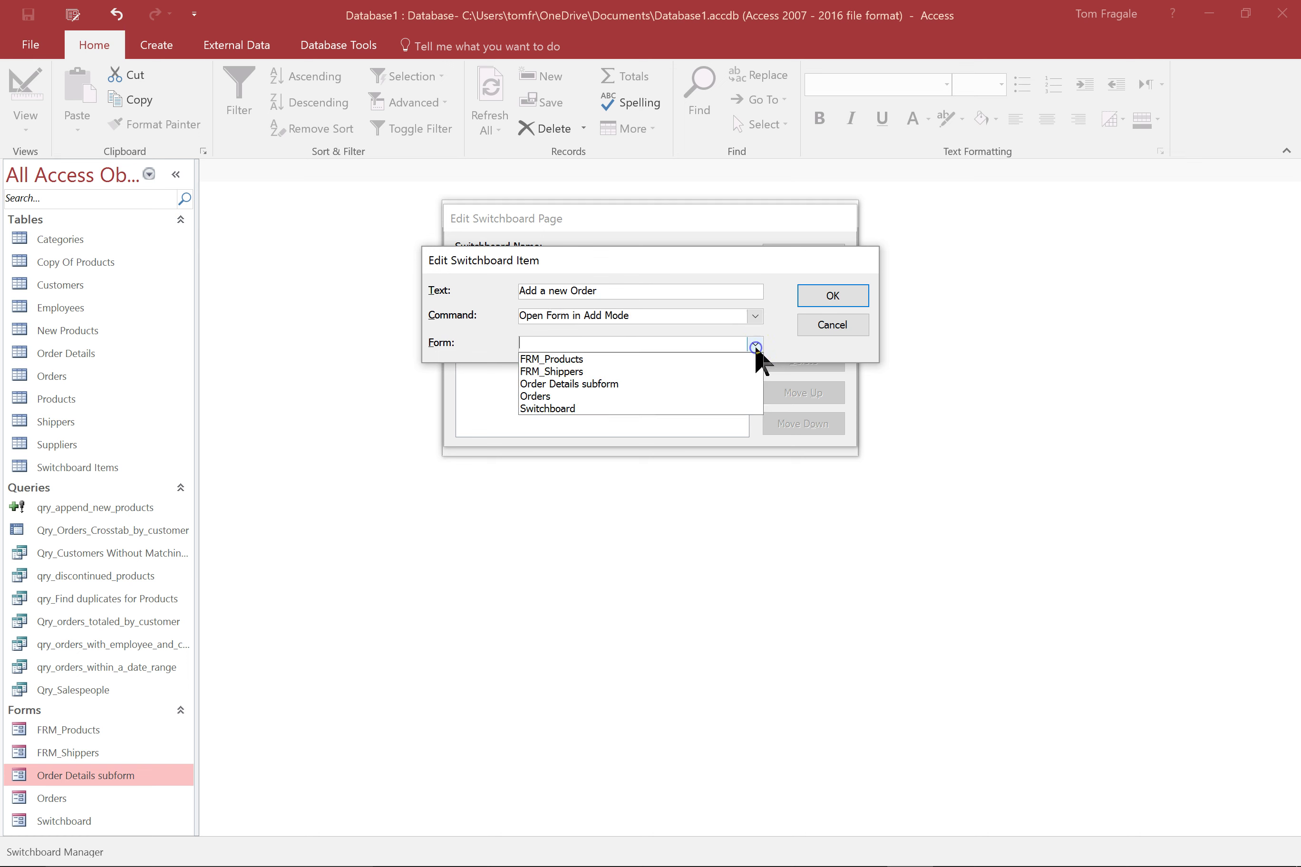
{"action": "left_click", "coordinate": [625, 396]}
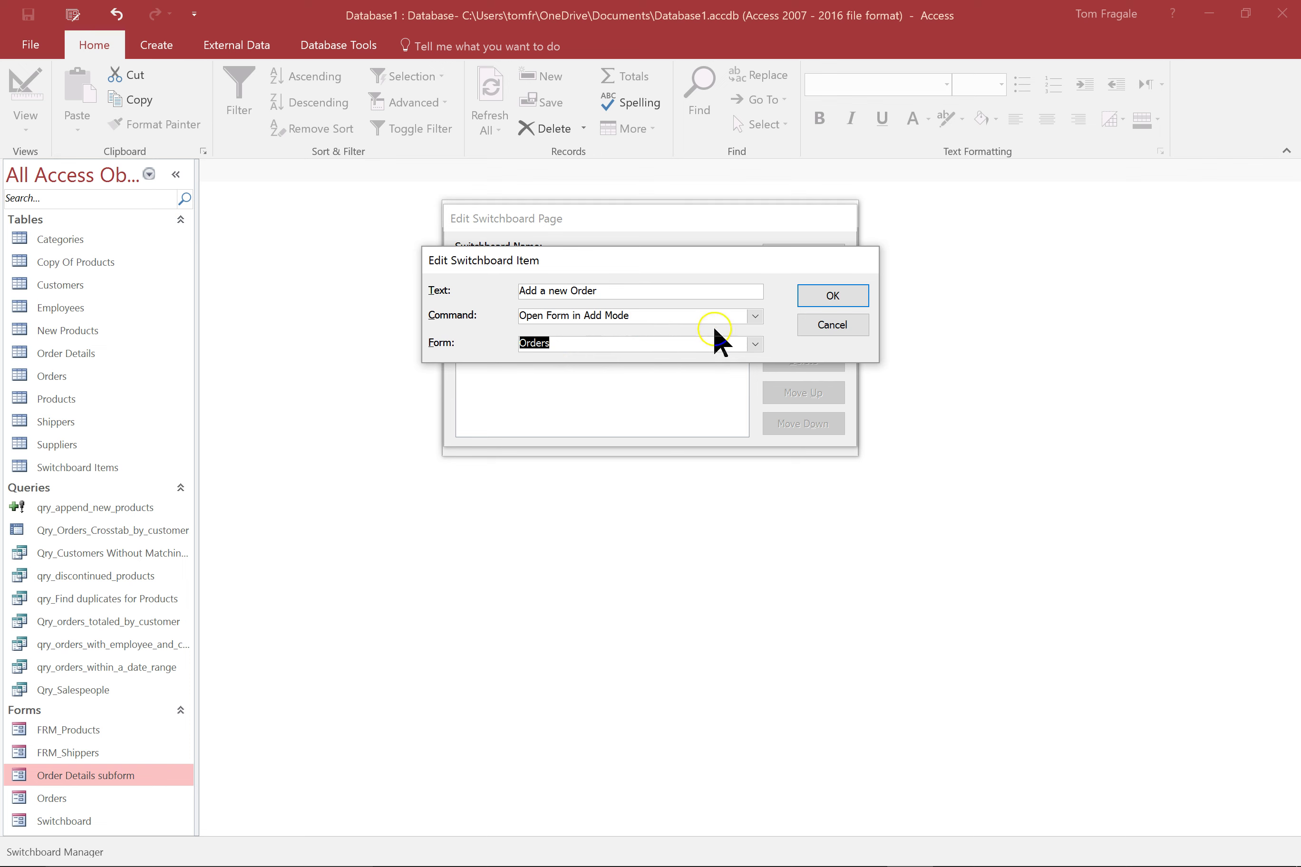
{"action": "left_click", "coordinate": [819, 302]}
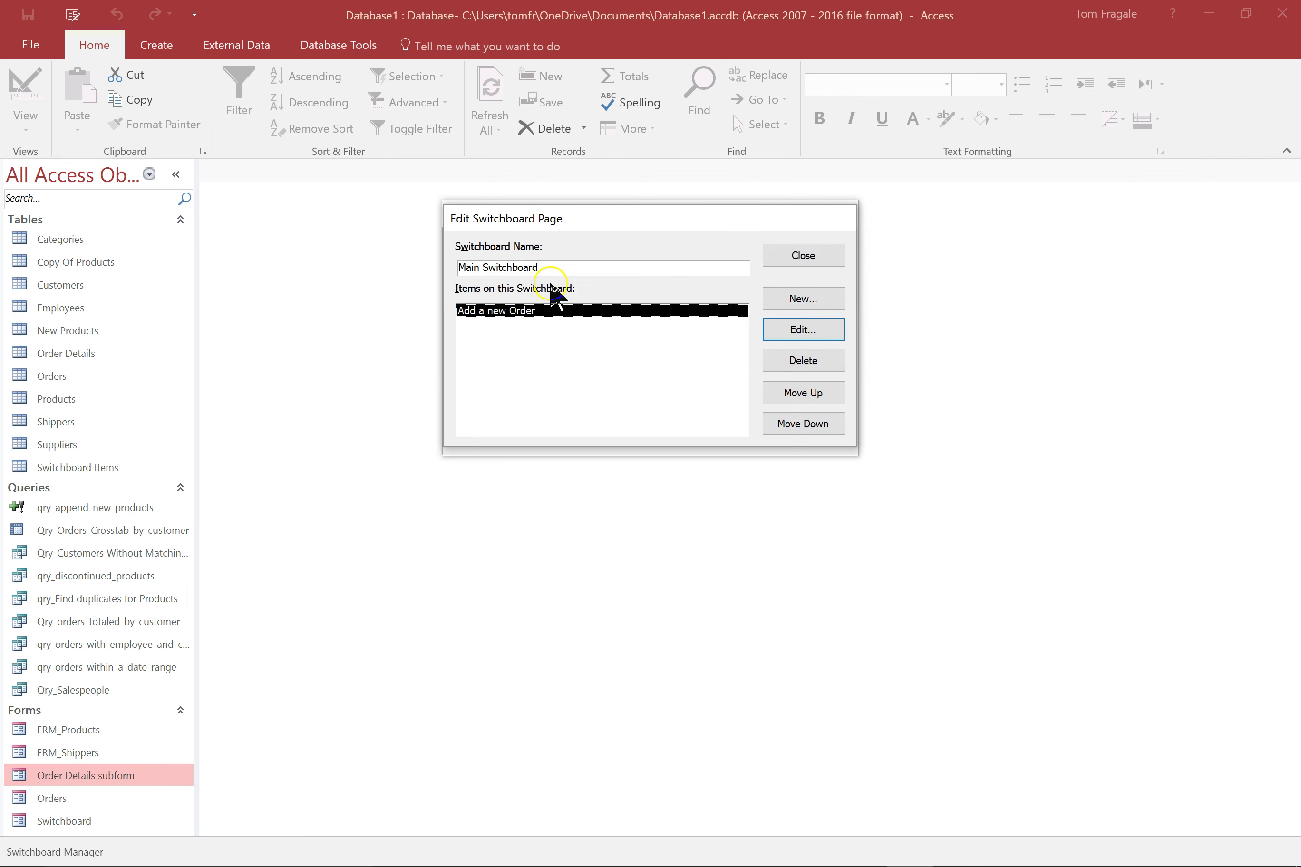
- Add a switchboard item named "Lookup Existing Orders" that opens the Orders form in Edit Mode
{"action": "left_click", "coordinate": [794, 301]}
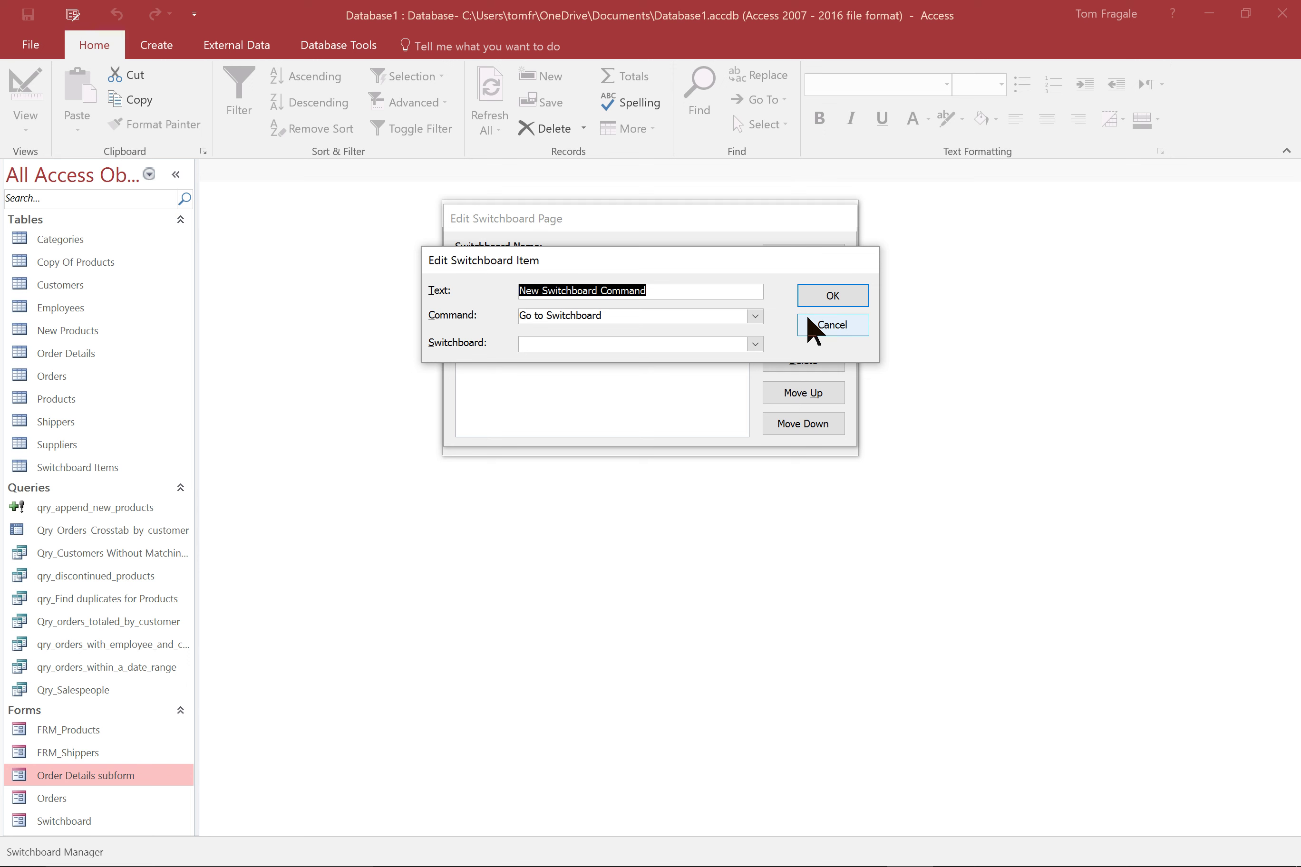
{"action": "type", "text": "M"}
{"action": "key", "text": "BackSpace"}
{"action": "type", "text": "Look"}
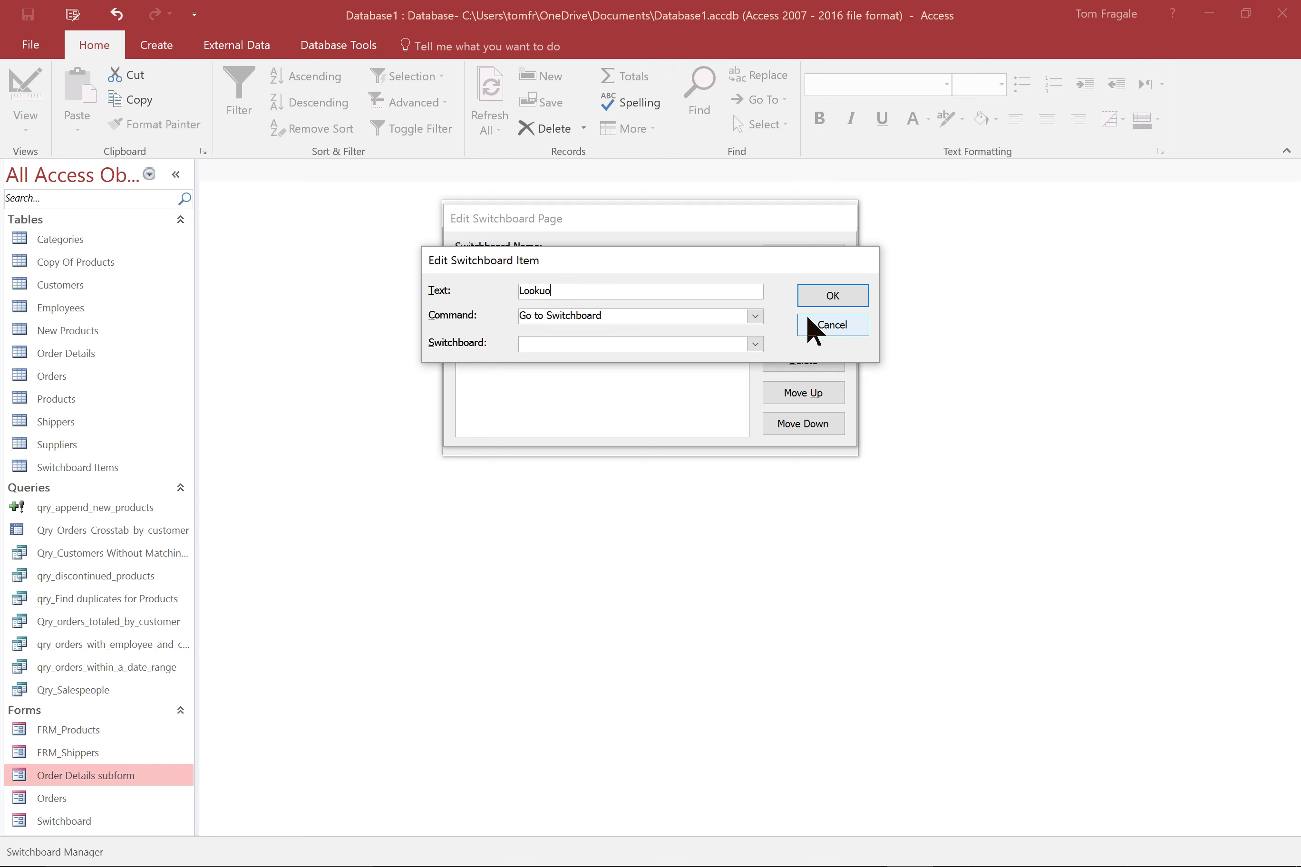
{"action": "type", "text": "up Exu"}
{"action": "key", "text": "BackSpace"}
{"action": "type", "text": "isitn"}
{"action": "type", "text": "ing Orders"}
{"action": "left_click", "coordinate": [754, 317]}
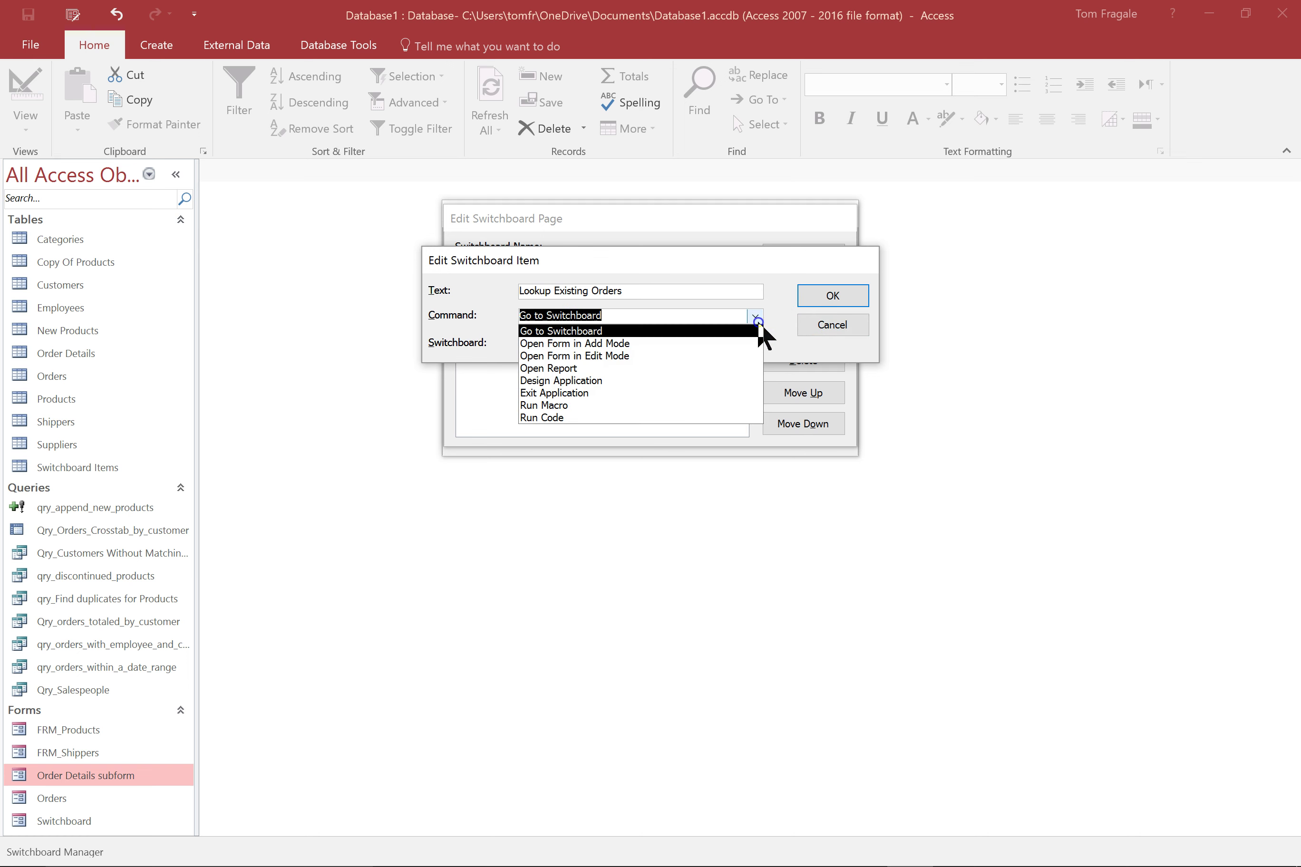
{"action": "left_click", "coordinate": [678, 356]}
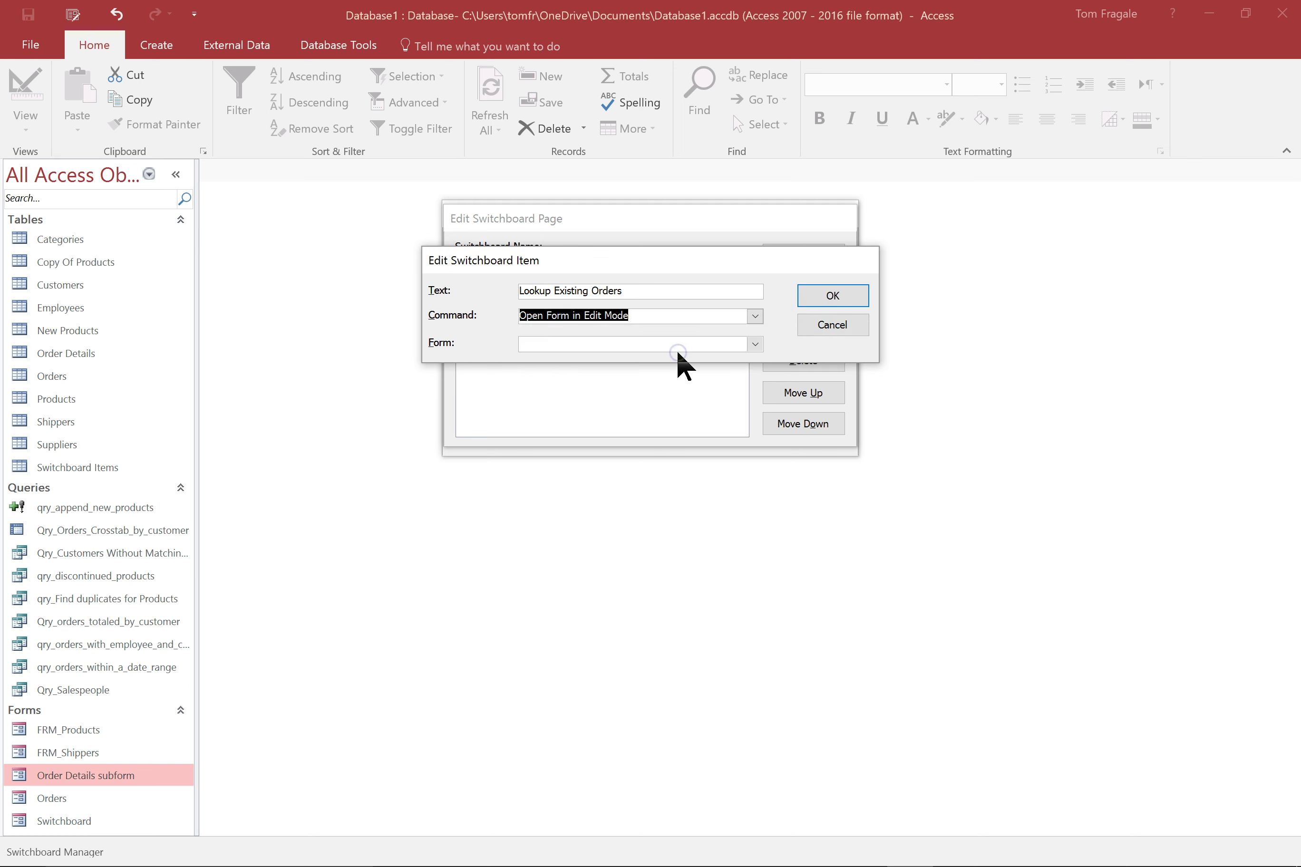
{"action": "left_click", "coordinate": [654, 303]}
{"action": "left_click", "coordinate": [756, 343]}
{"action": "left_click", "coordinate": [610, 397]}
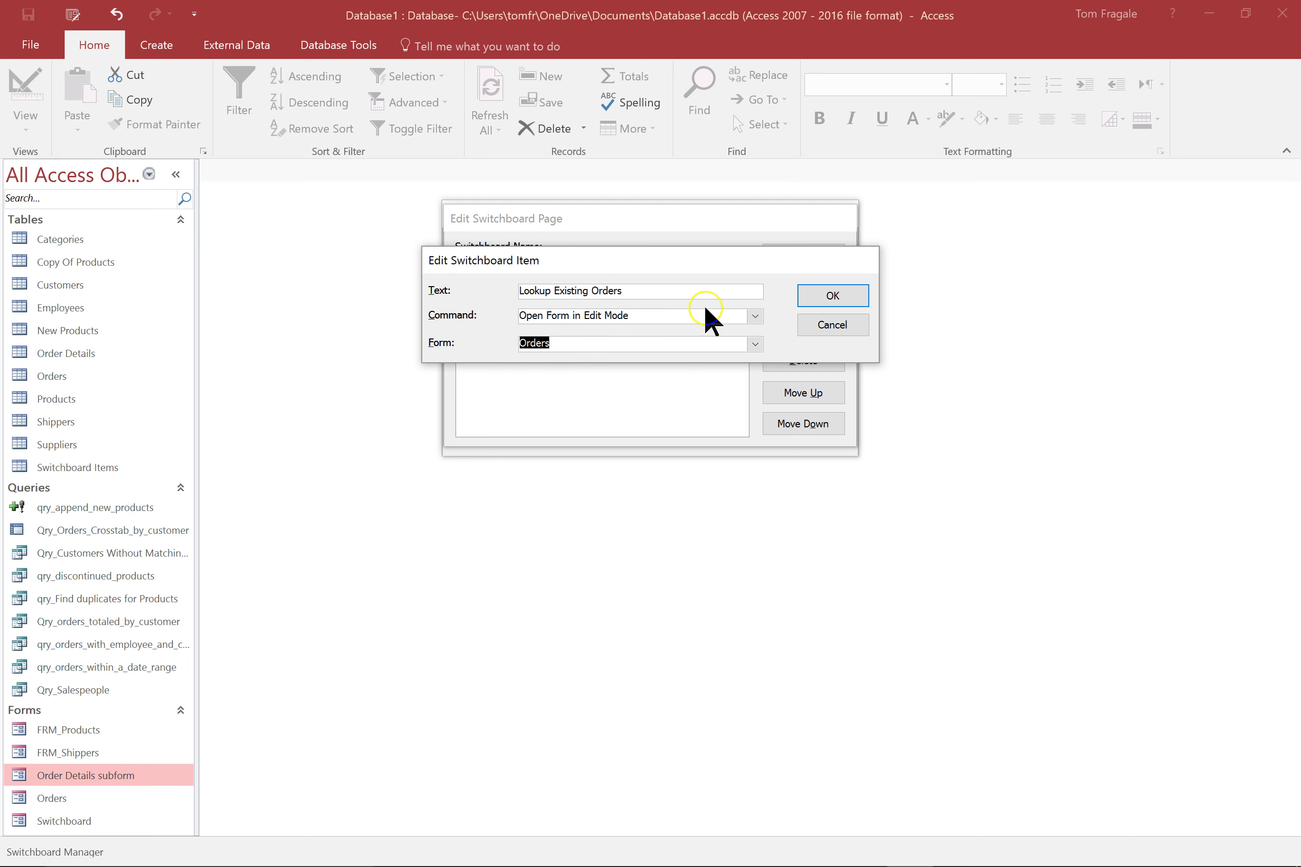
{"action": "left_click", "coordinate": [828, 297]}
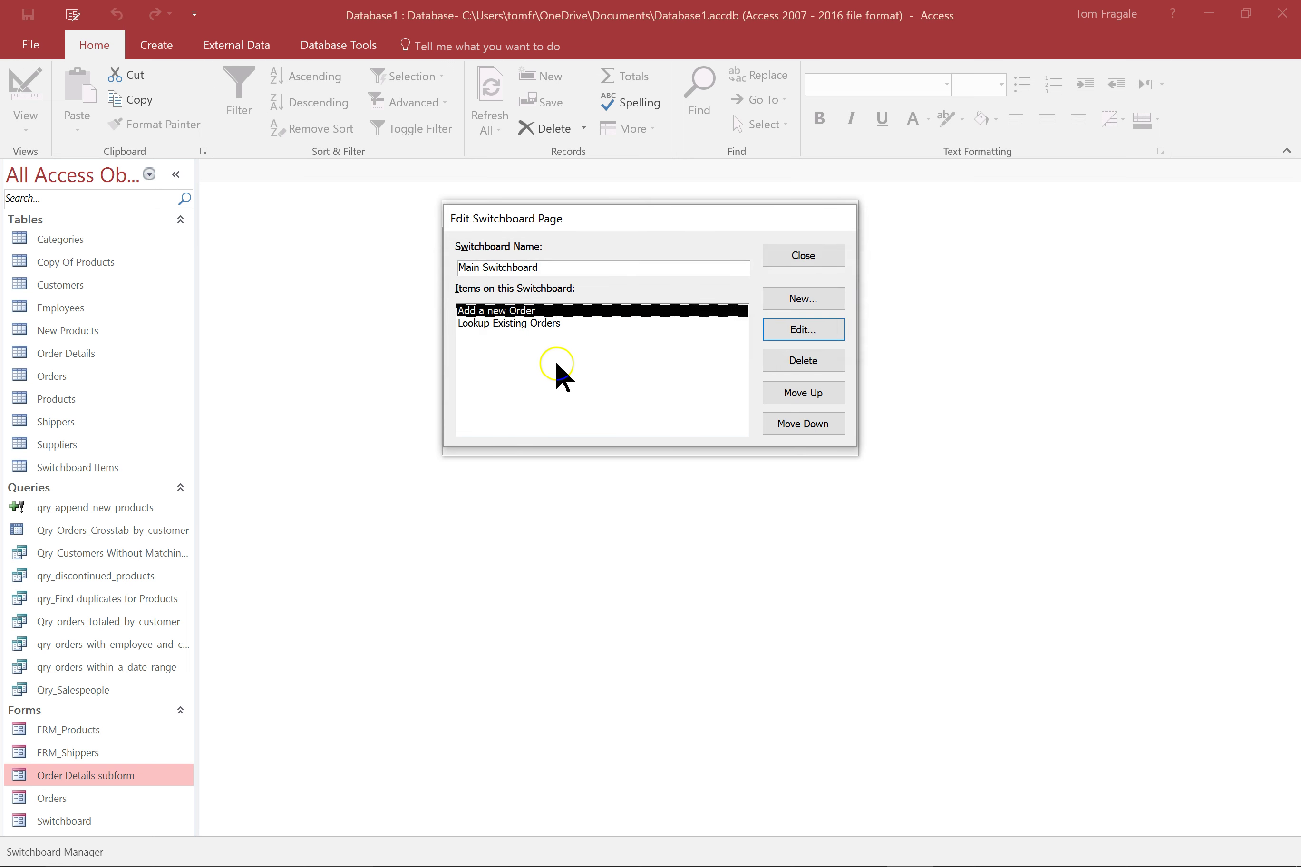
- Add a switchboard item named "Manage Product List" that opens the FRM_Products form in Edit Mode
{"action": "left_click", "coordinate": [798, 299]}
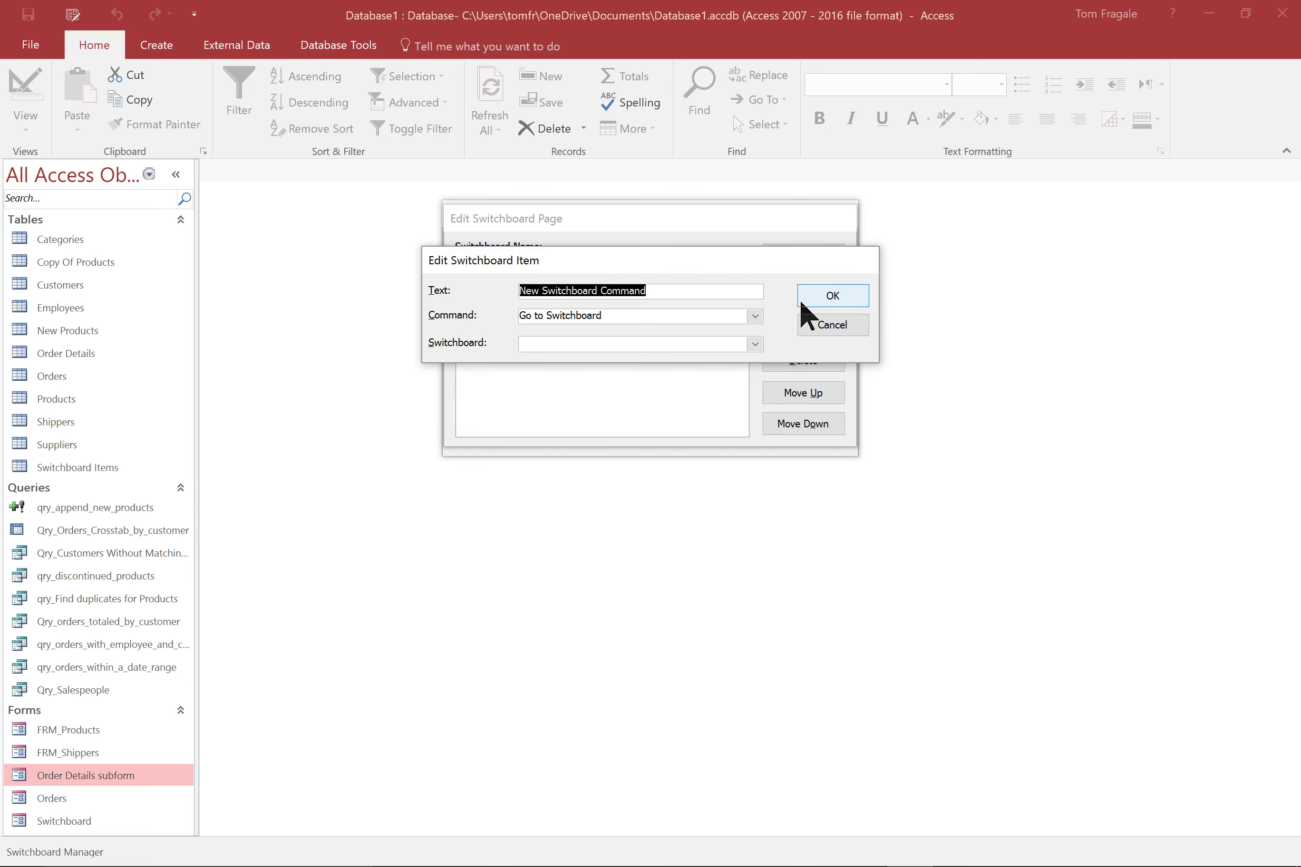
{"action": "type", "text": "Mana"}
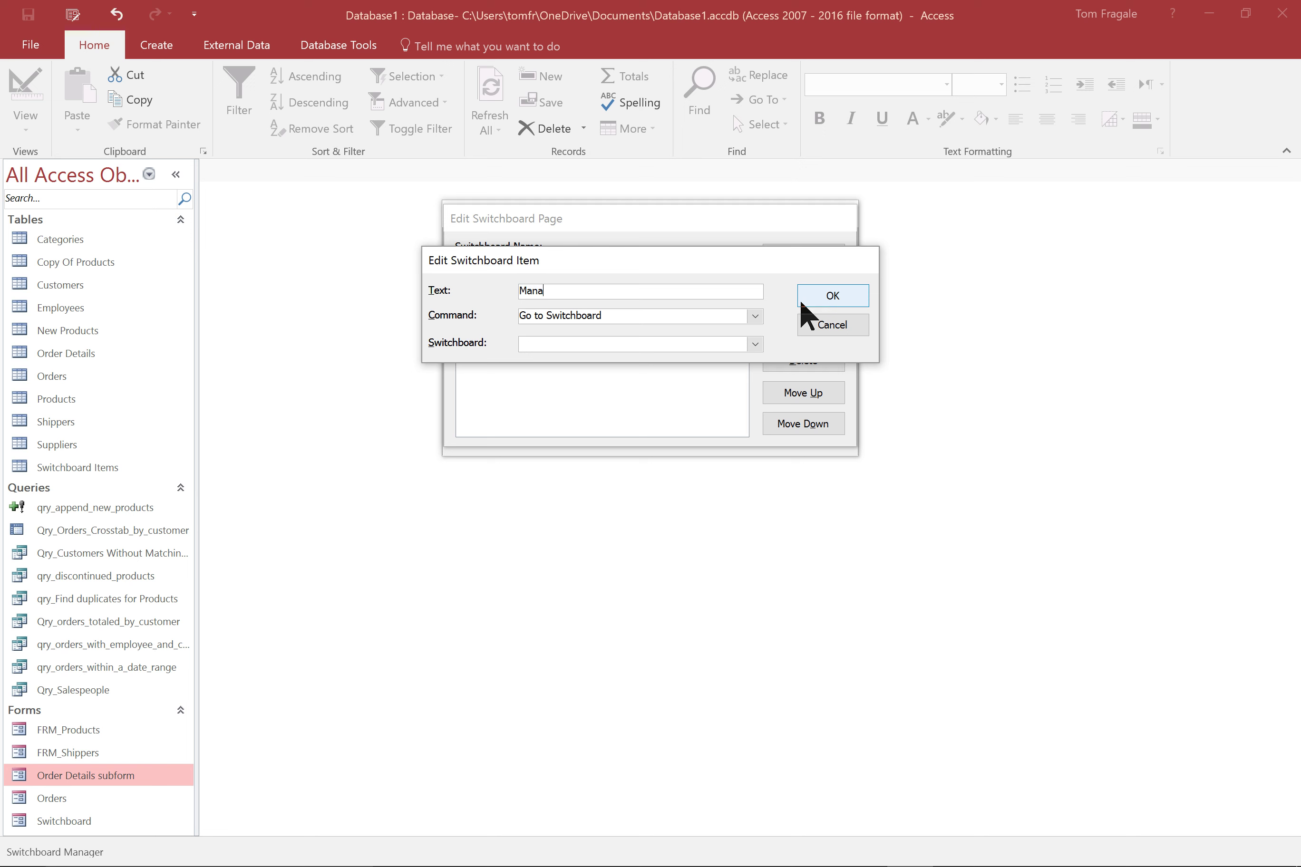
{"action": "type", "text": "ge Product List"}
{"action": "key", "text": "Tab"}
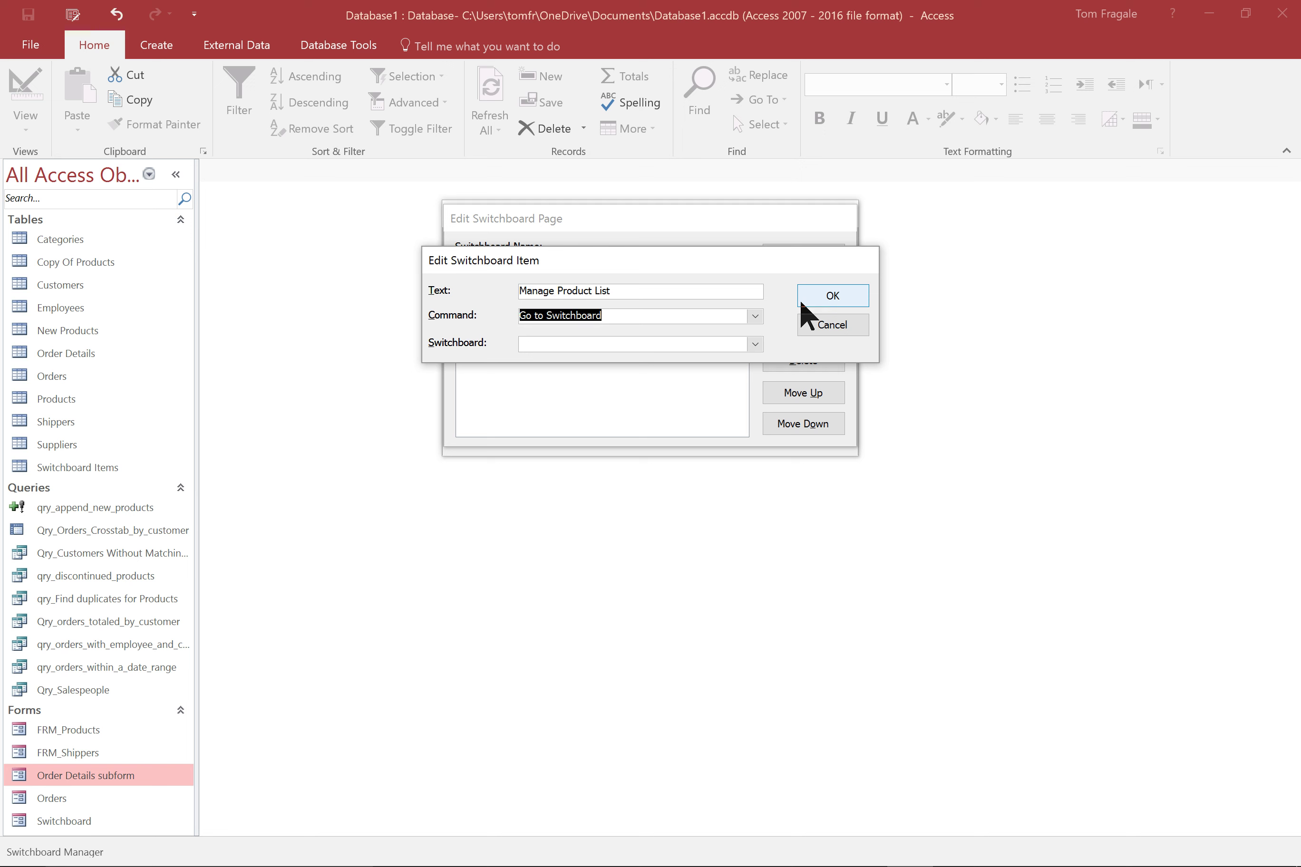
{"action": "left_click", "coordinate": [757, 317]}
{"action": "left_click", "coordinate": [610, 355]}
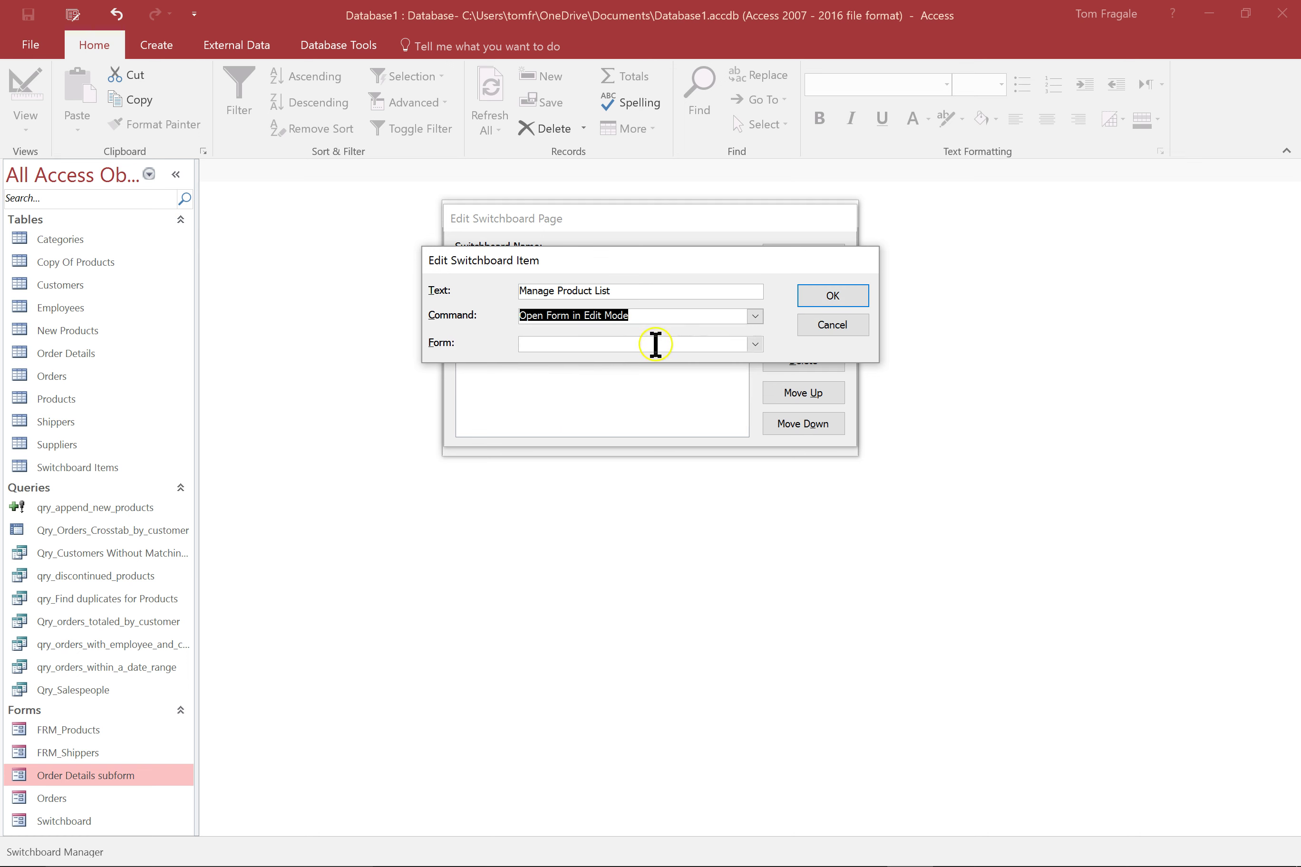
{"action": "left_click", "coordinate": [755, 345]}
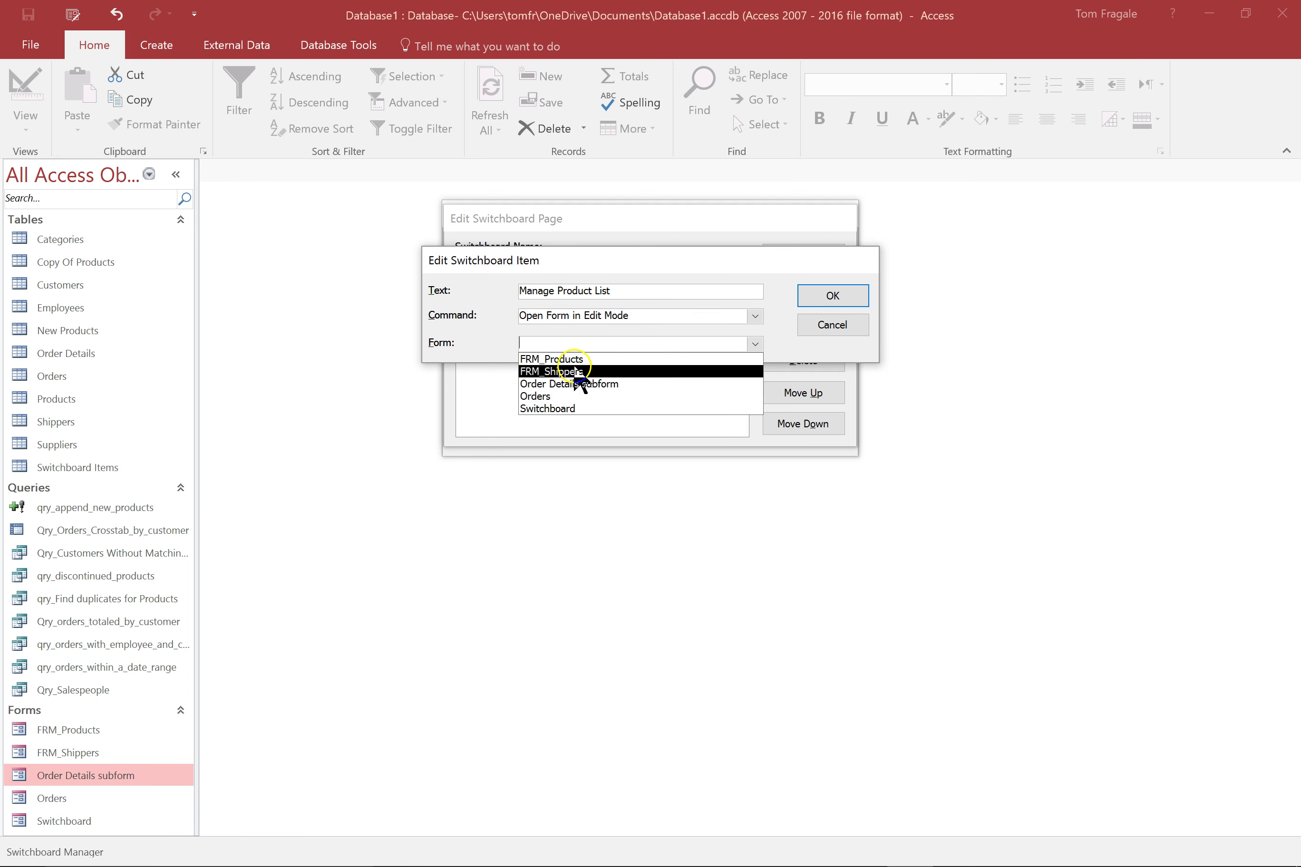
{"action": "left_click", "coordinate": [579, 358]}
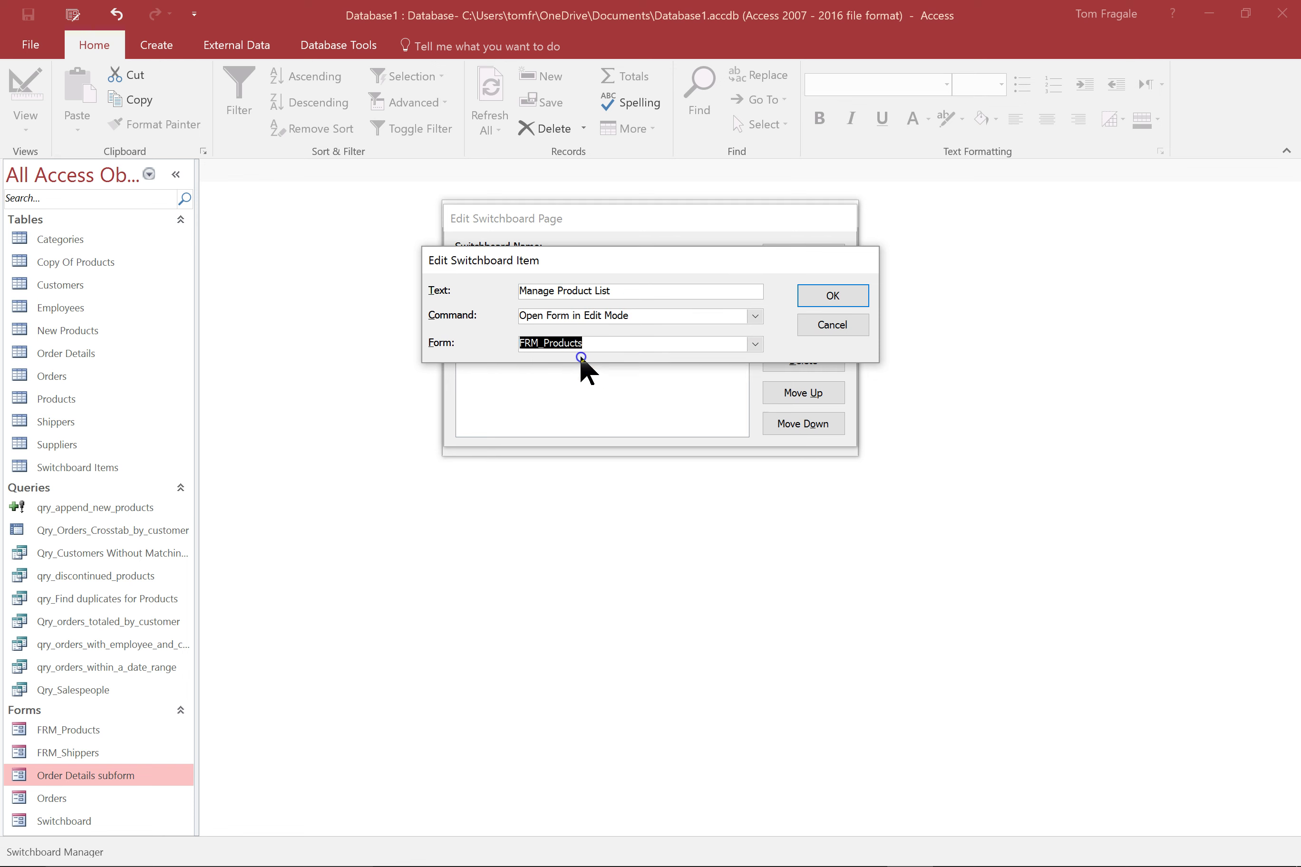
{"action": "left_click", "coordinate": [821, 296]}
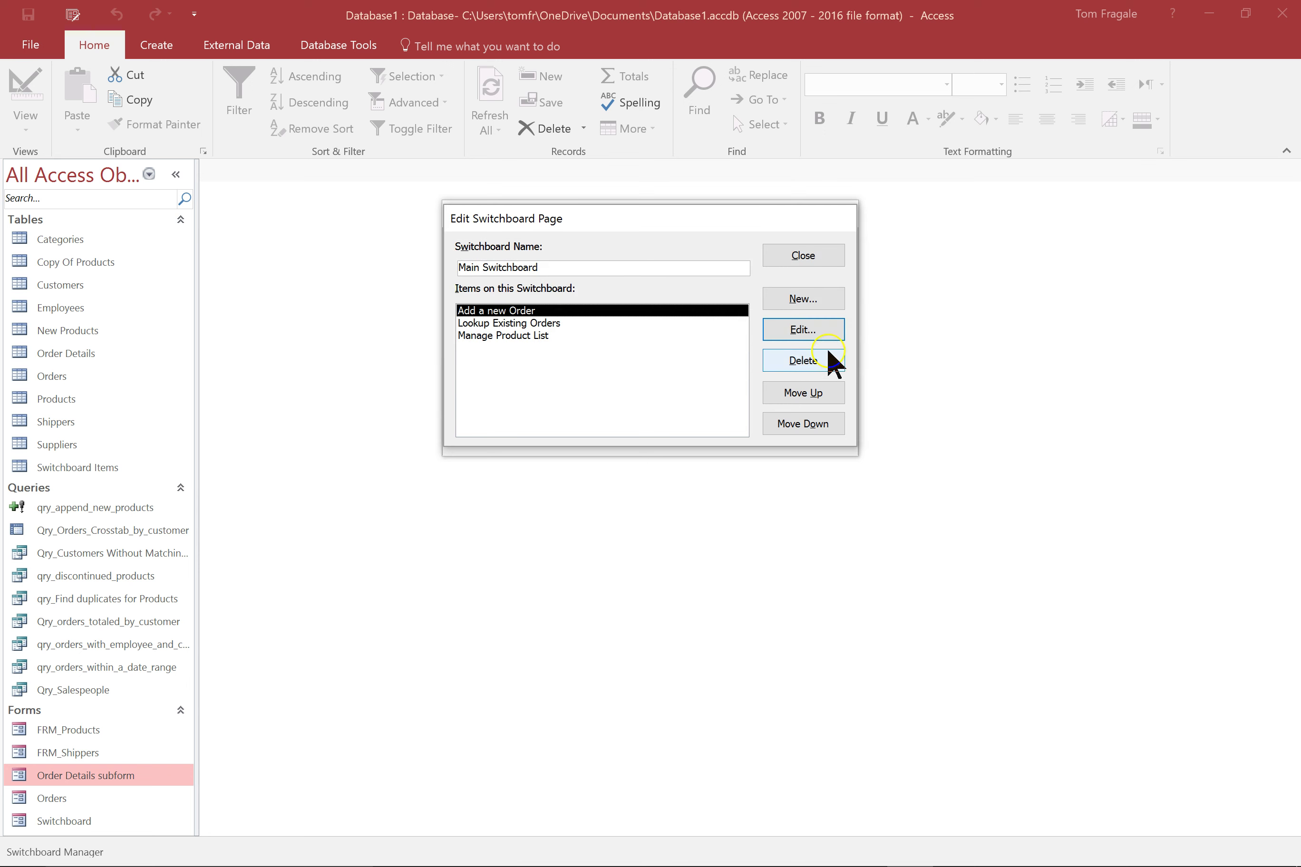
- Add a switchboard item named "Manage Shipper" that opens the FRM_Shippers form in Edit Mode
{"action": "left_click", "coordinate": [812, 296]}
{"action": "type", "text": "Manage "}
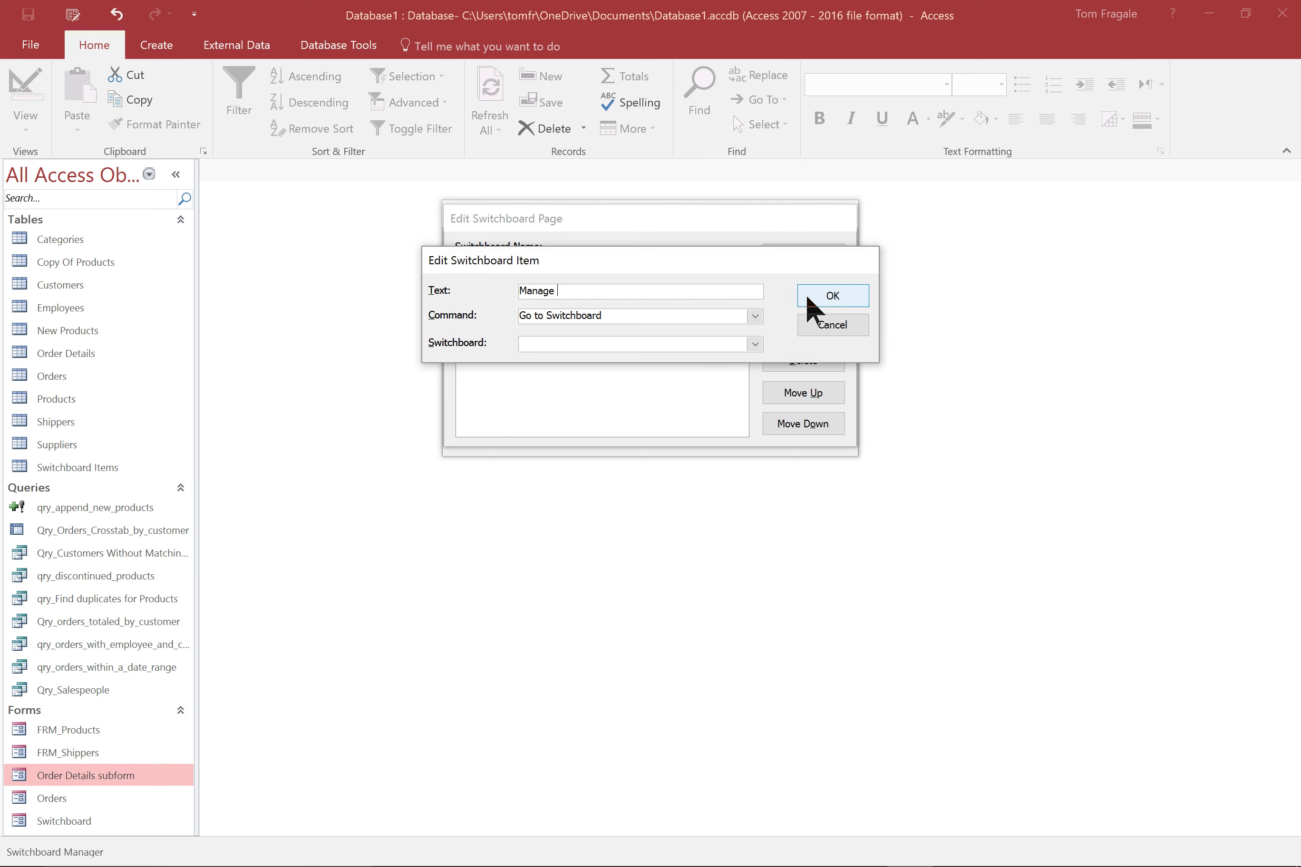
{"action": "type", "text": "Shioers"}
{"action": "key", "text": "BackSpace"}
{"action": "key", "text": "BackSpace"}
{"action": "key", "text": "BackSpace"}
{"action": "key", "text": "BackSpace"}
{"action": "type", "text": "ppe"}
{"action": "key", "text": "Tab"}
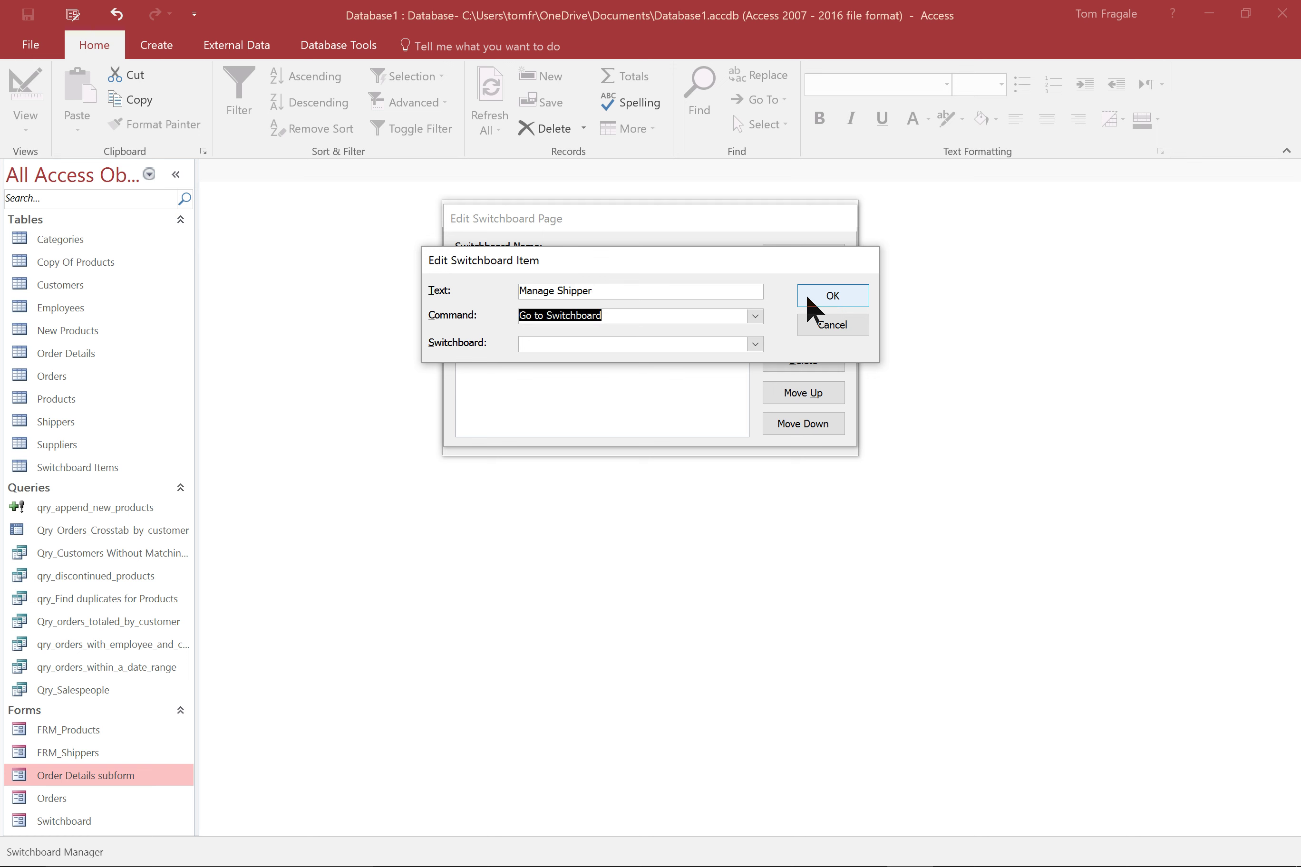
{"action": "left_click", "coordinate": [755, 316]}
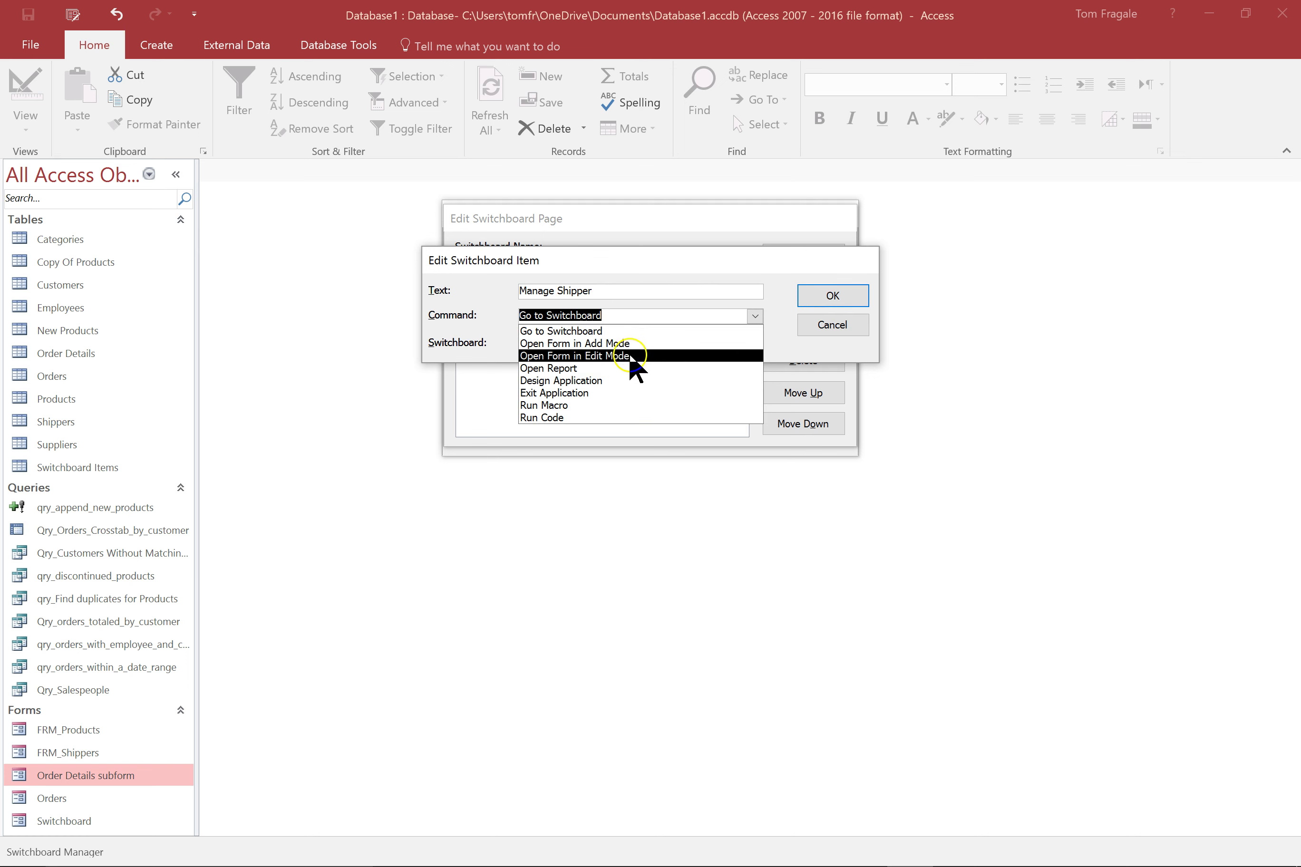
{"action": "left_click", "coordinate": [628, 356]}
{"action": "left_click", "coordinate": [755, 344]}
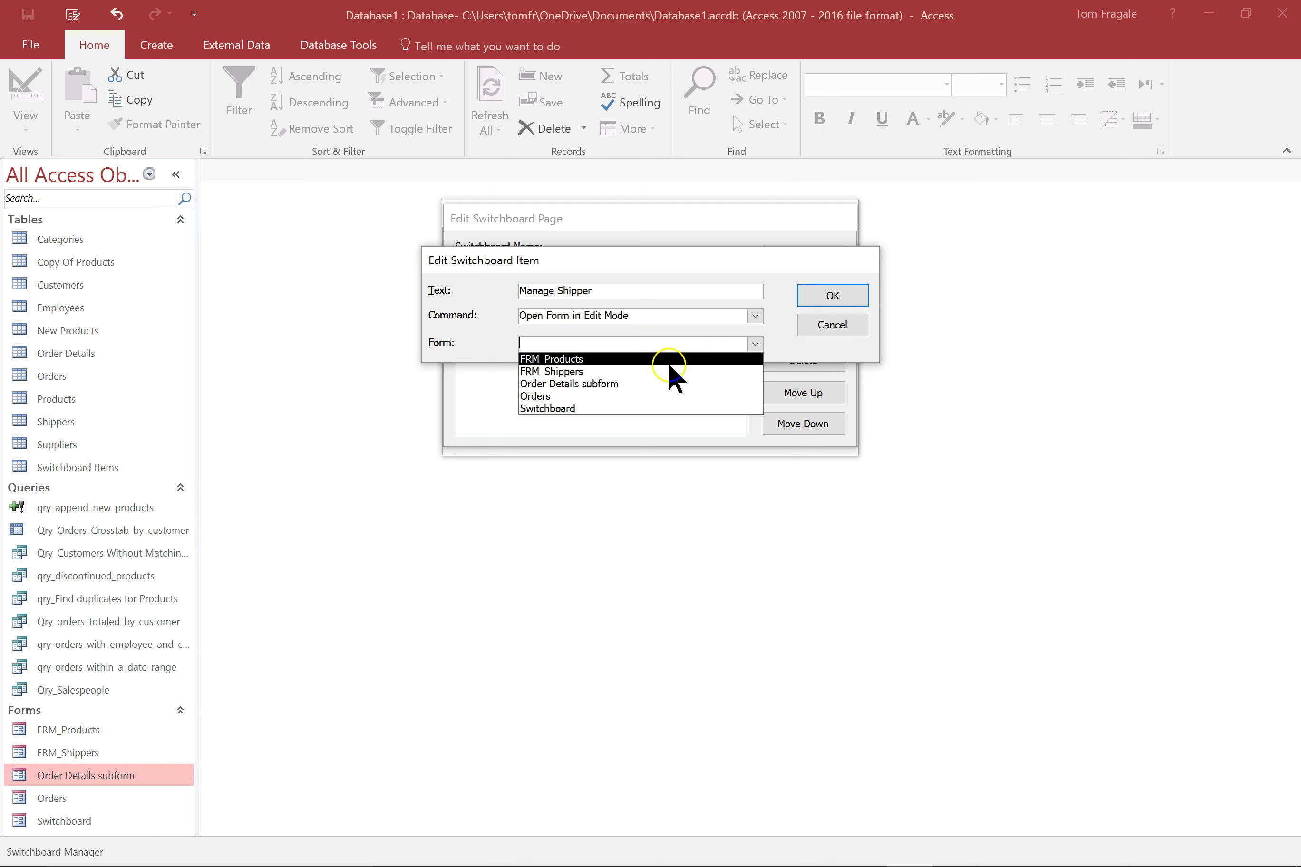
{"action": "left_click", "coordinate": [605, 372]}
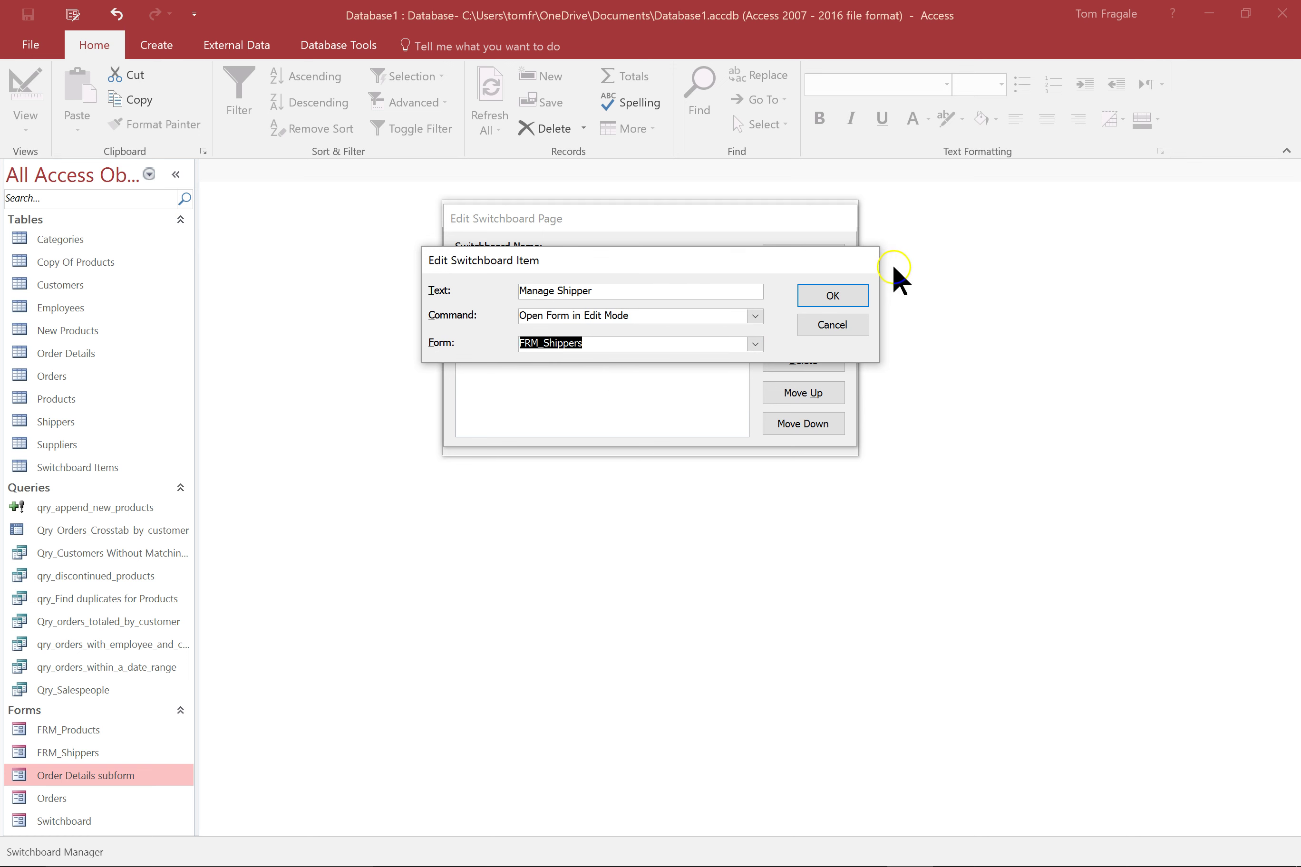
{"action": "left_click", "coordinate": [843, 294]}
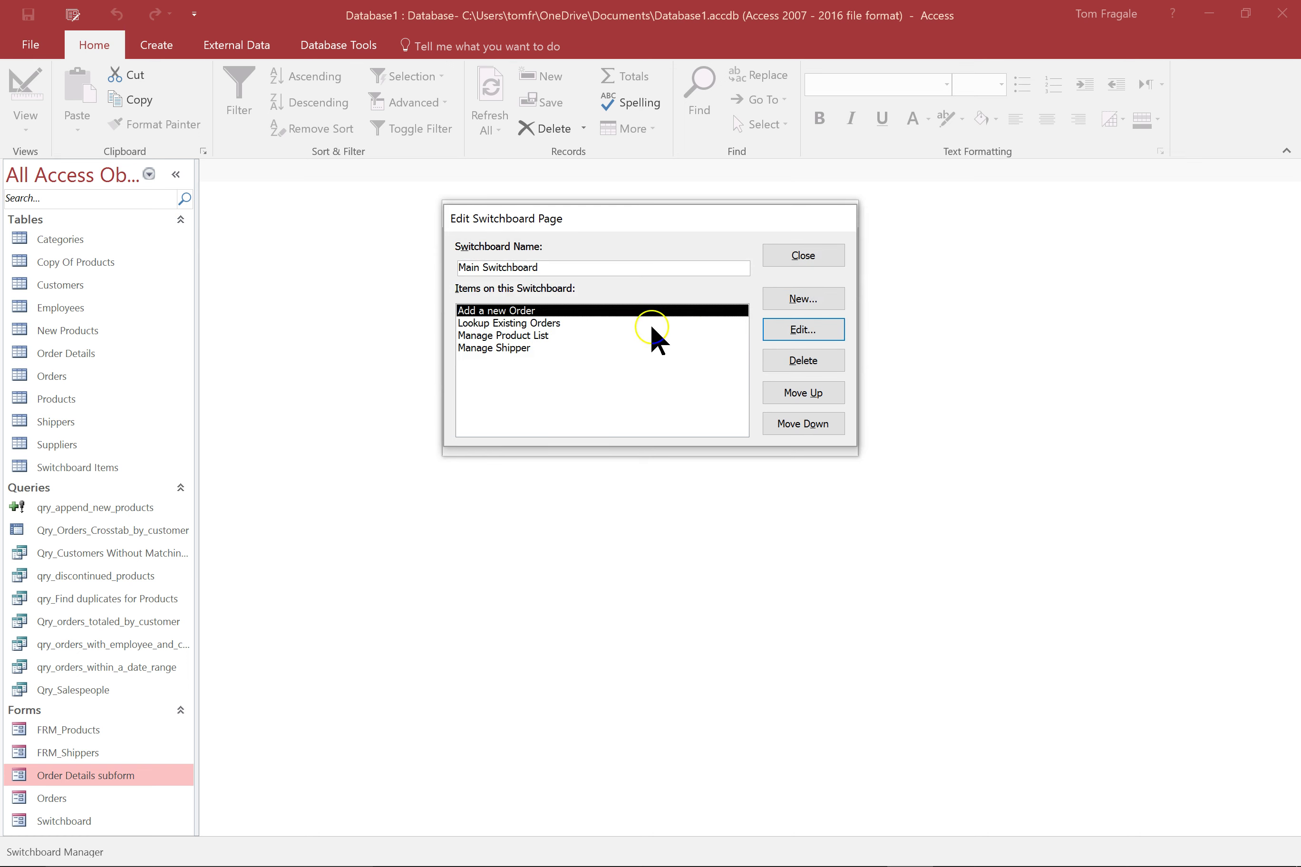
- Close the switchboard page editor and the Switchboard Manager, and open the Switchboard form
{"action": "left_click", "coordinate": [782, 256]}
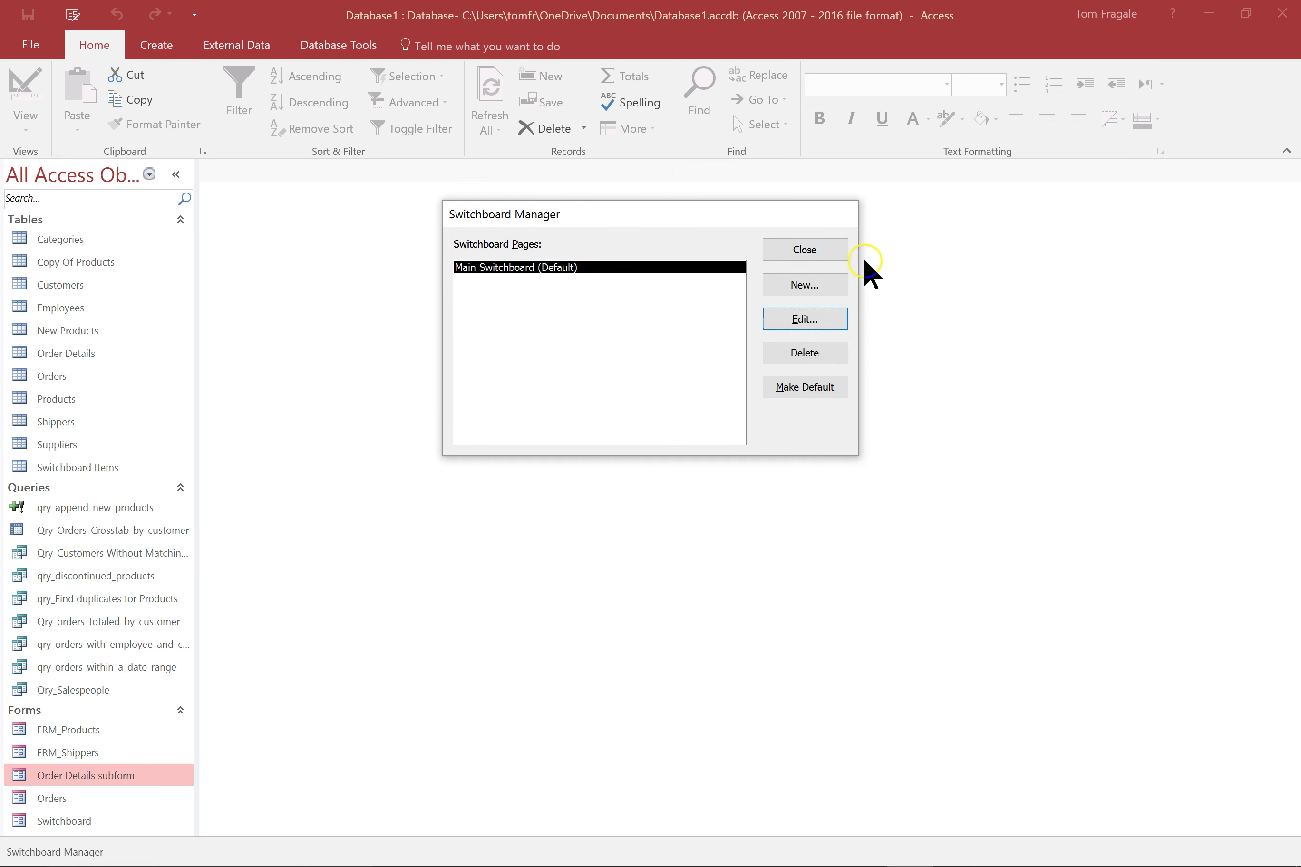
{"action": "left_click", "coordinate": [805, 250]}
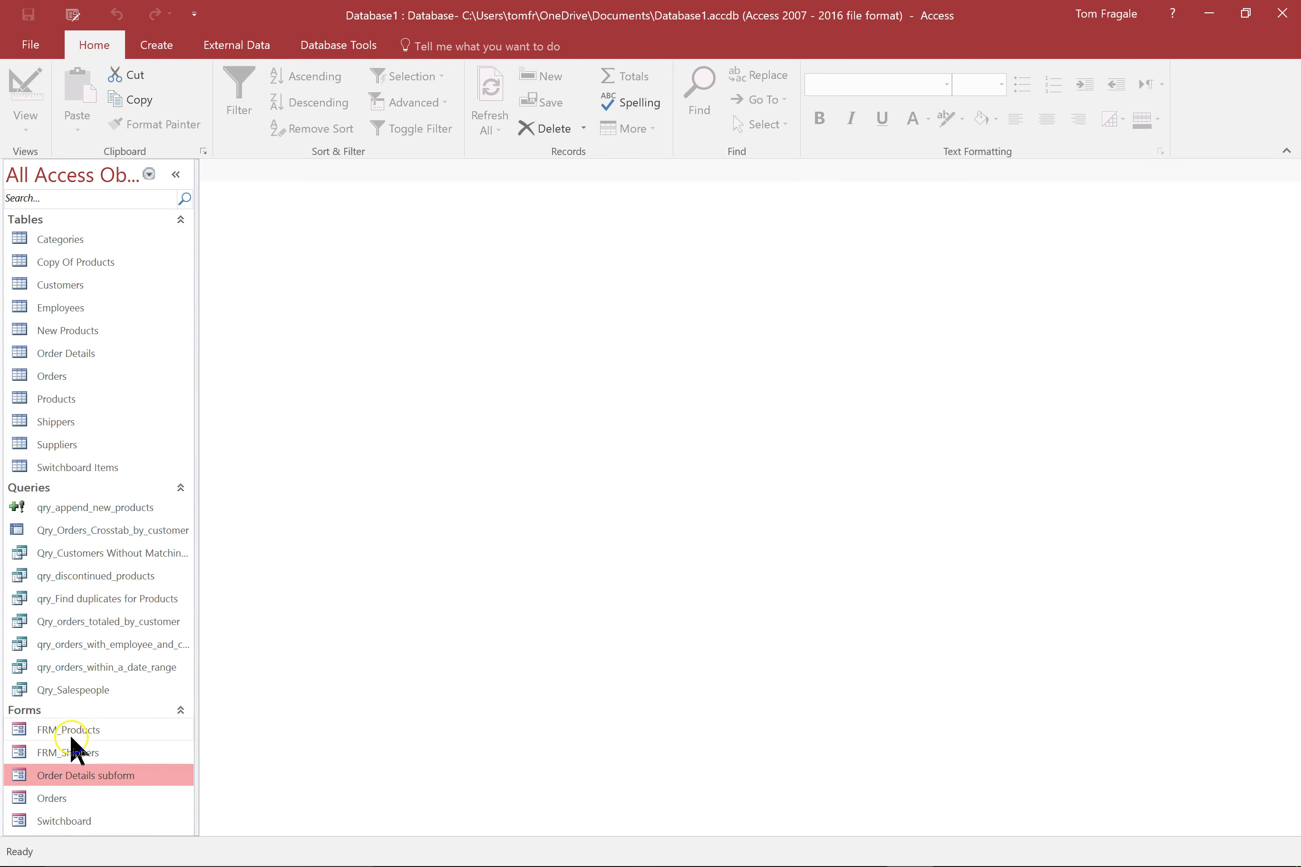
{"action": "double_click", "coordinate": [57, 821]}
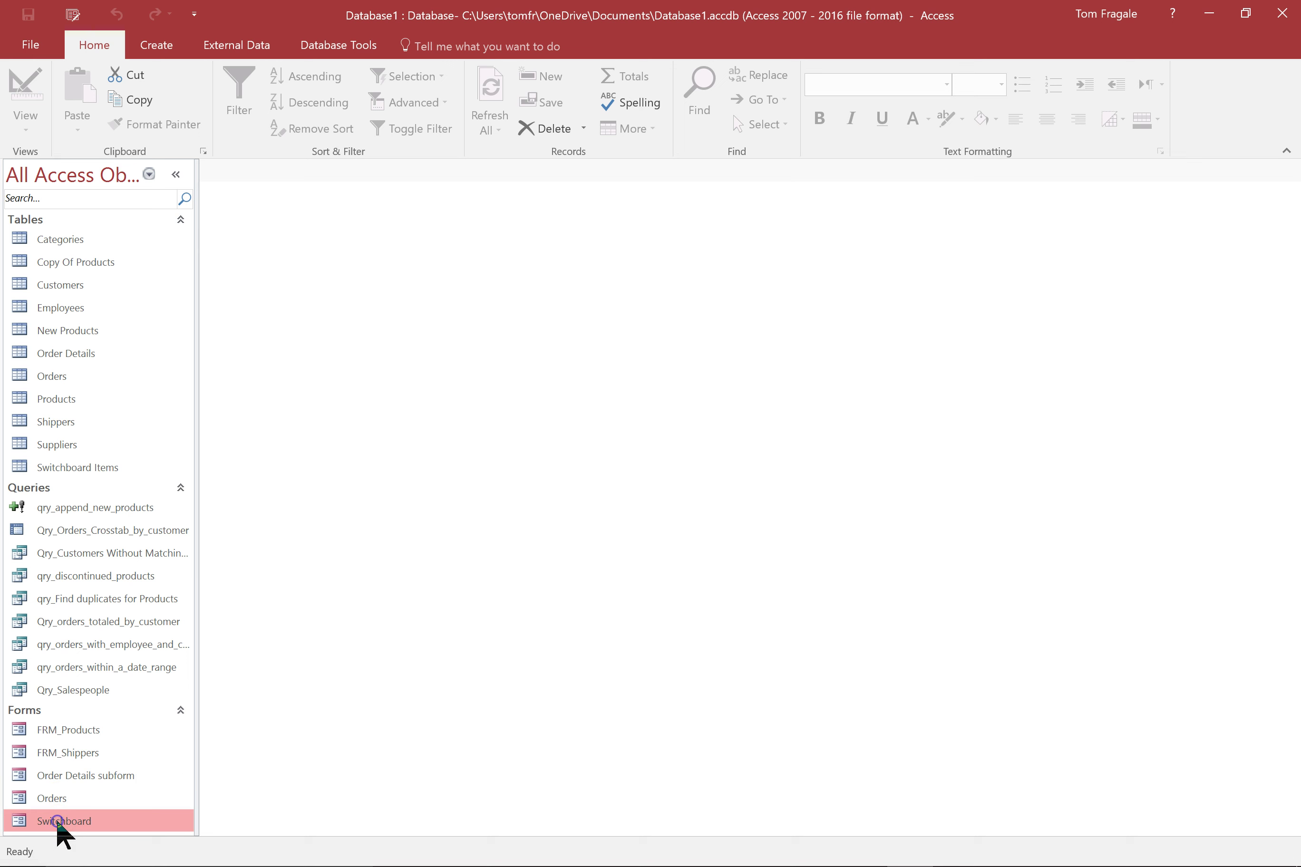
{"action": "left_click", "coordinate": [627, 204]}
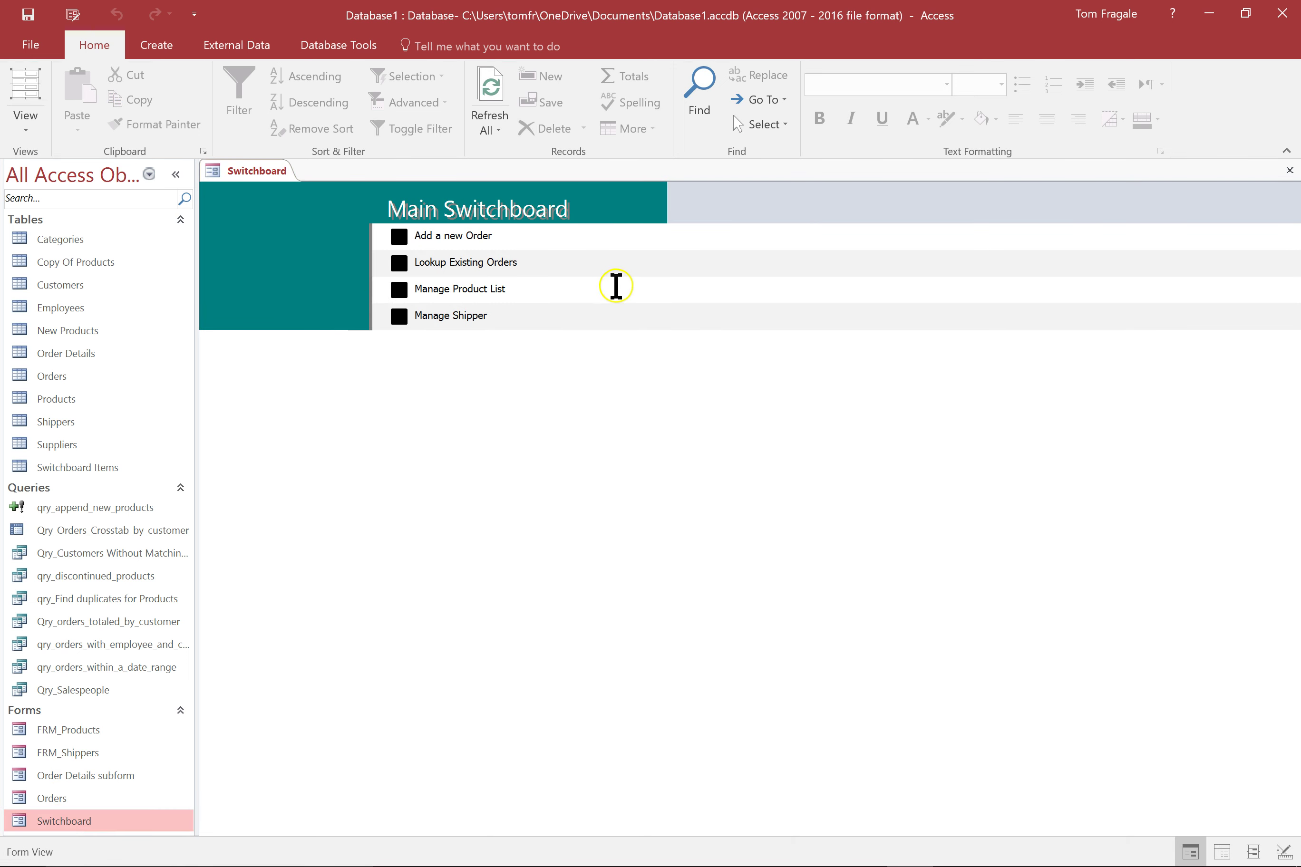
- Start a new order from the switchboard, choosing the taquería as customer and an employee, and set the freight to $12.00
{"action": "left_click", "coordinate": [399, 238]}
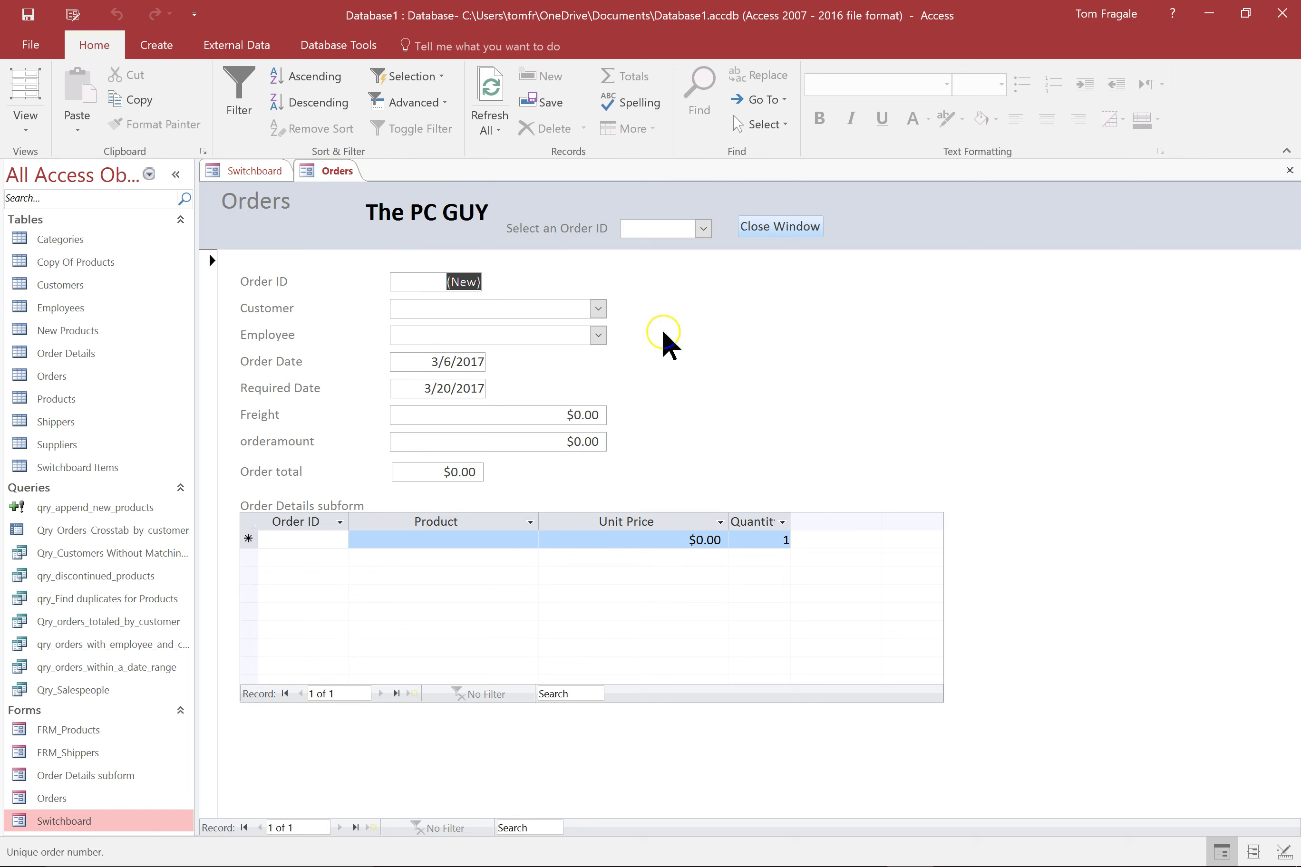
{"action": "left_click", "coordinate": [598, 310]}
{"action": "left_click", "coordinate": [504, 363]}
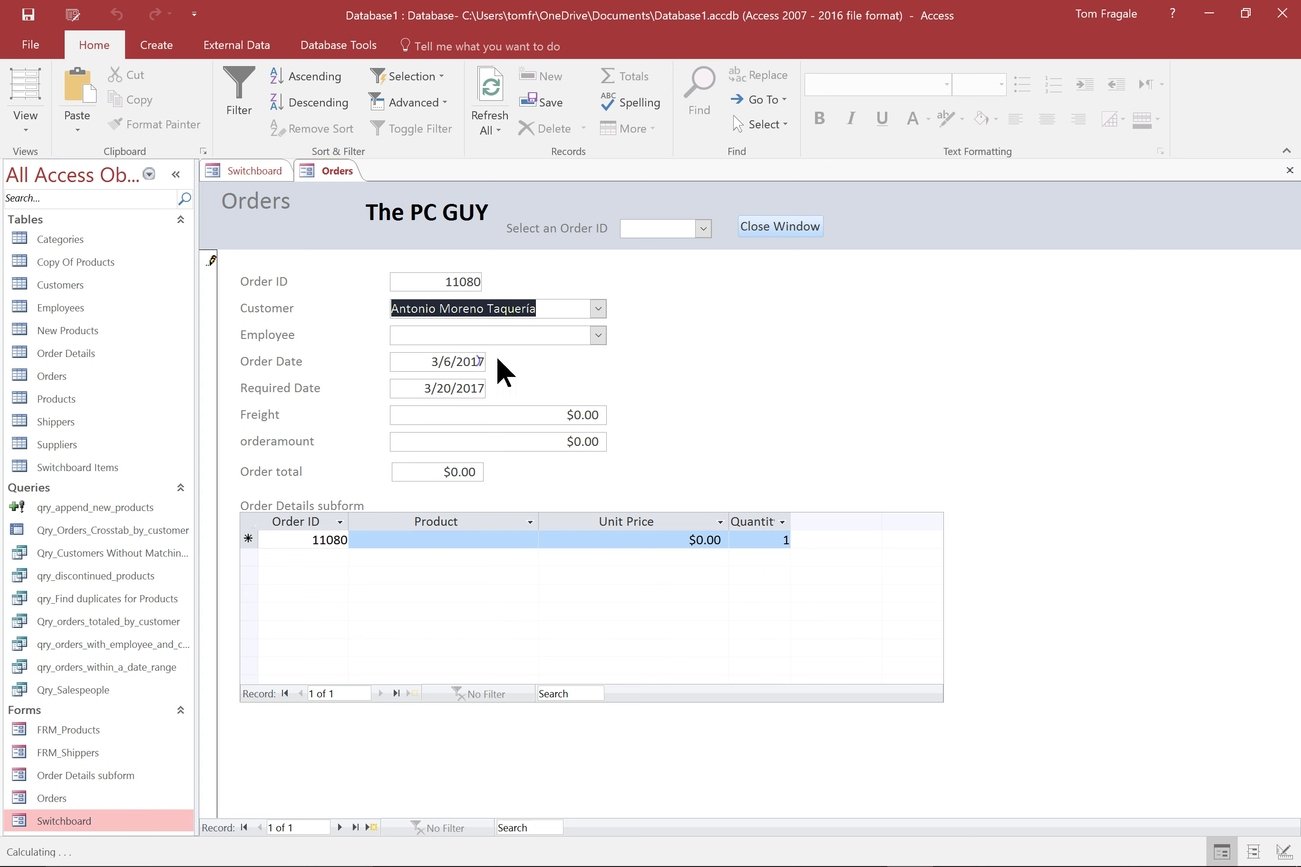
{"action": "left_click", "coordinate": [598, 335]}
{"action": "left_click", "coordinate": [506, 386]}
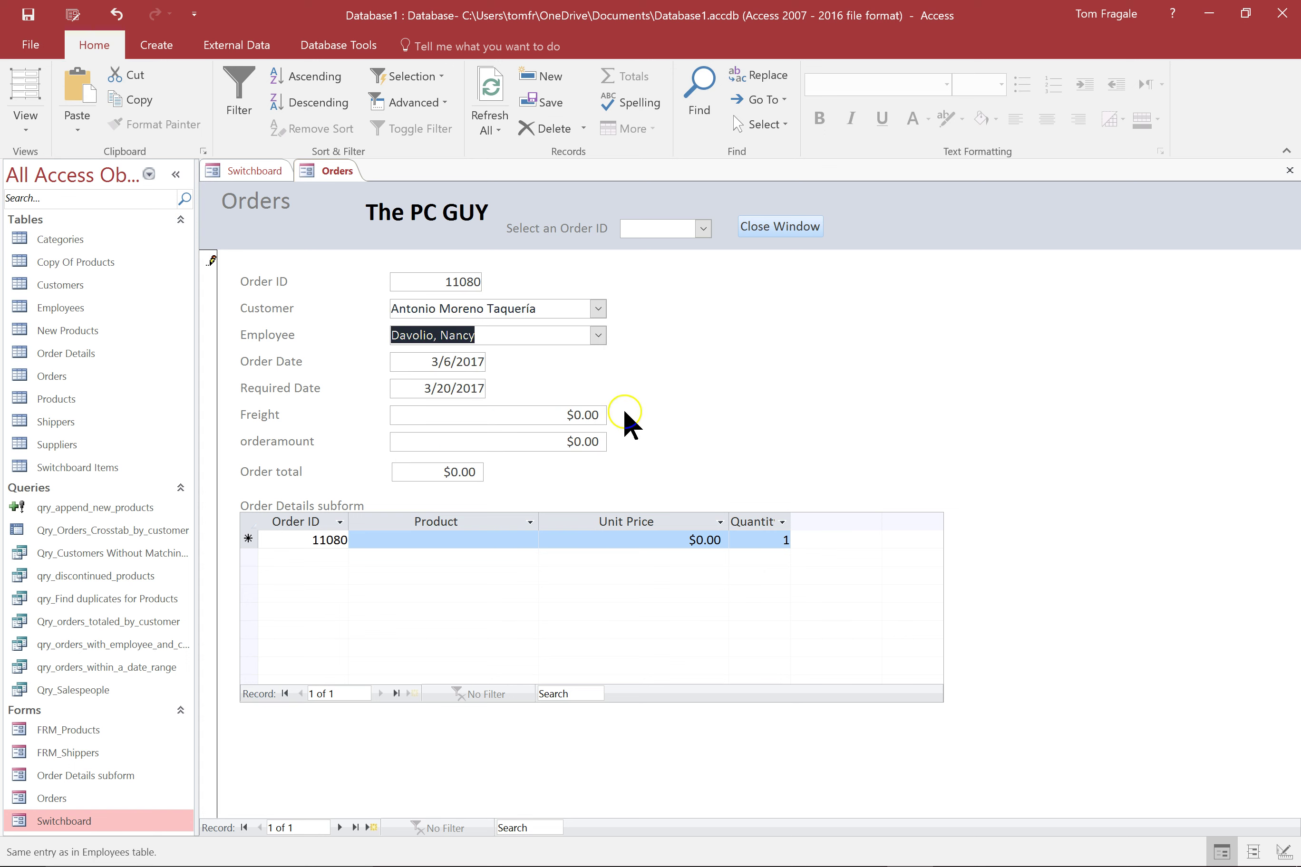
{"action": "left_click_drag", "start_coordinate": [544, 419], "coordinate": [610, 418]}
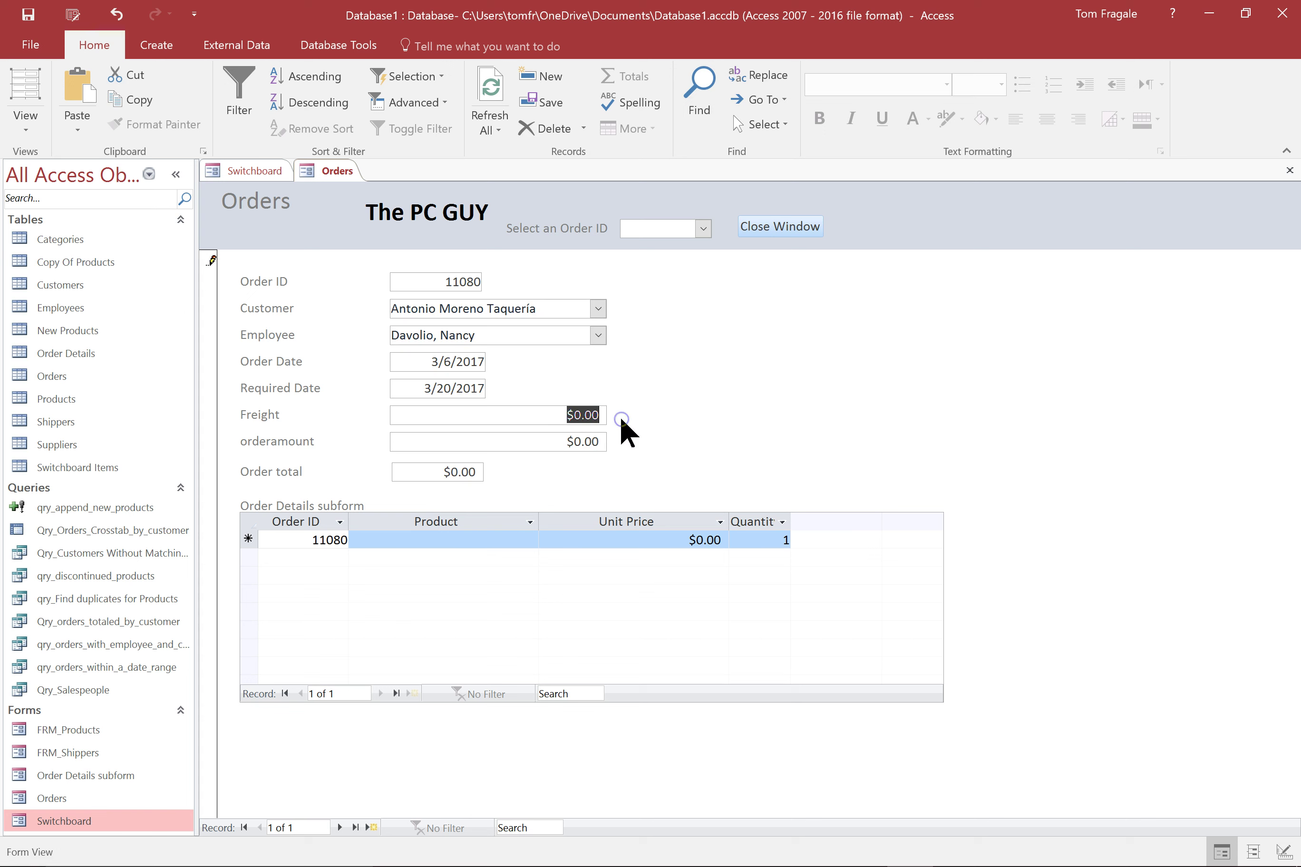
{"action": "type", "text": "12"}
{"action": "key", "text": "Tab"}
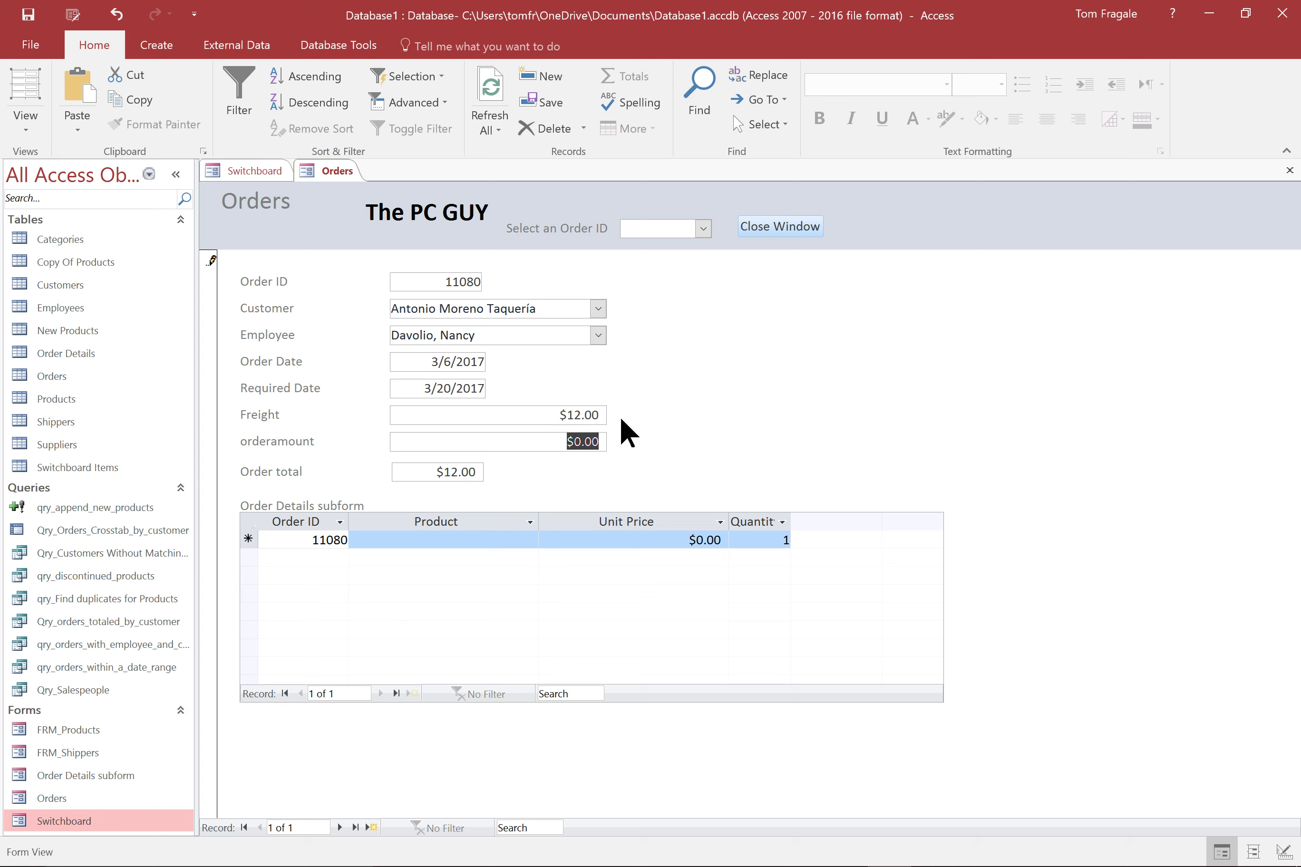
- Set the new order's order amount to $144.00, commit it to update the order total, and close the Orders form
{"action": "type", "text": "144"}
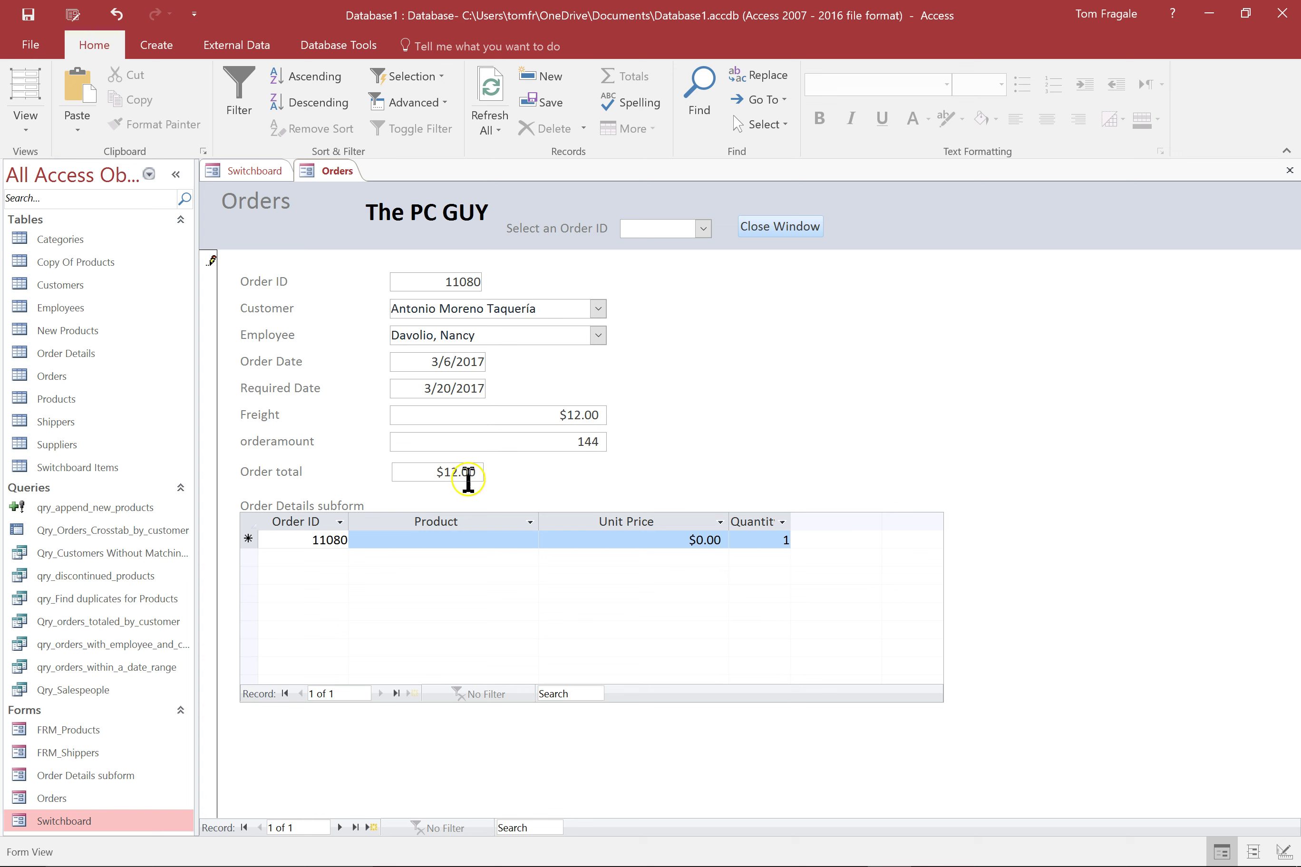
{"action": "left_click", "coordinate": [469, 474]}
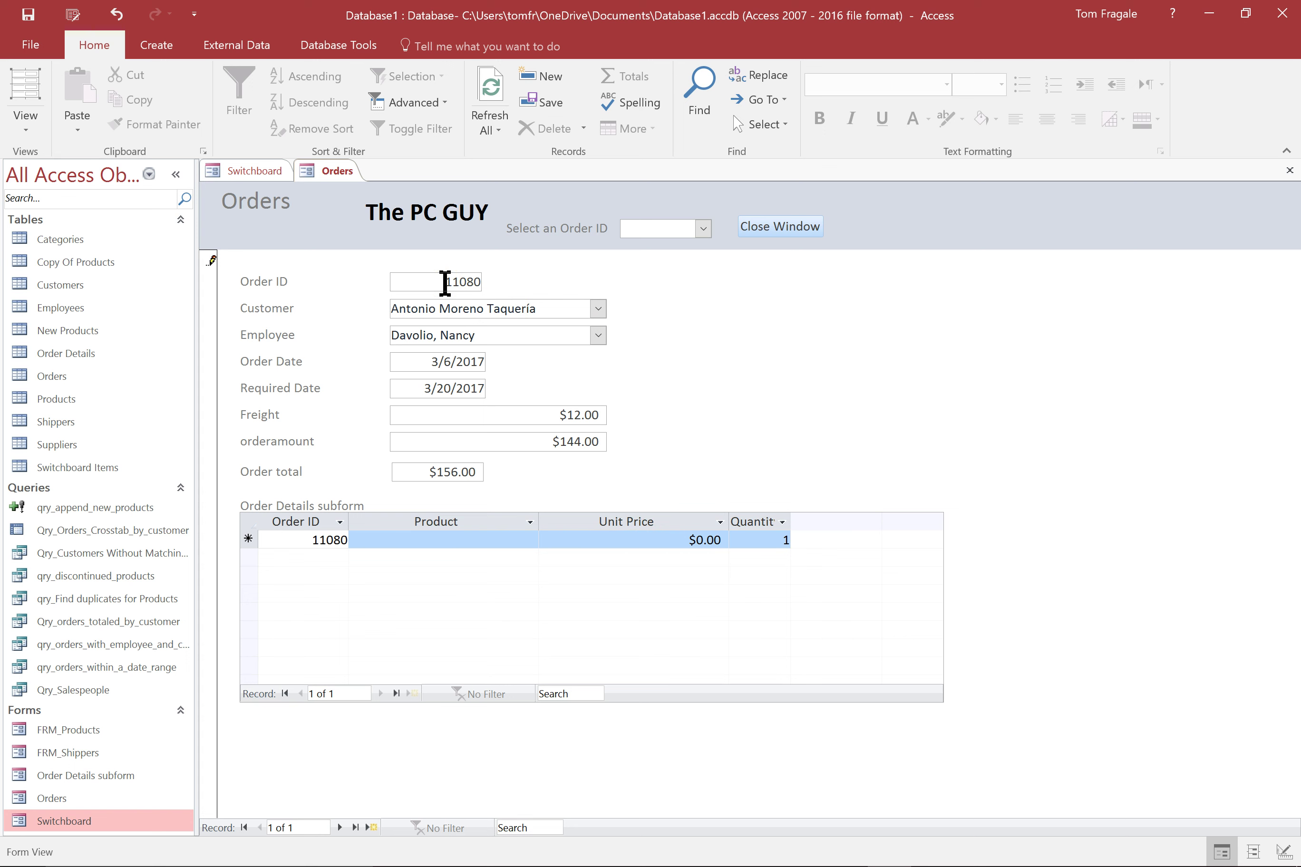
{"action": "left_click", "coordinate": [766, 228]}
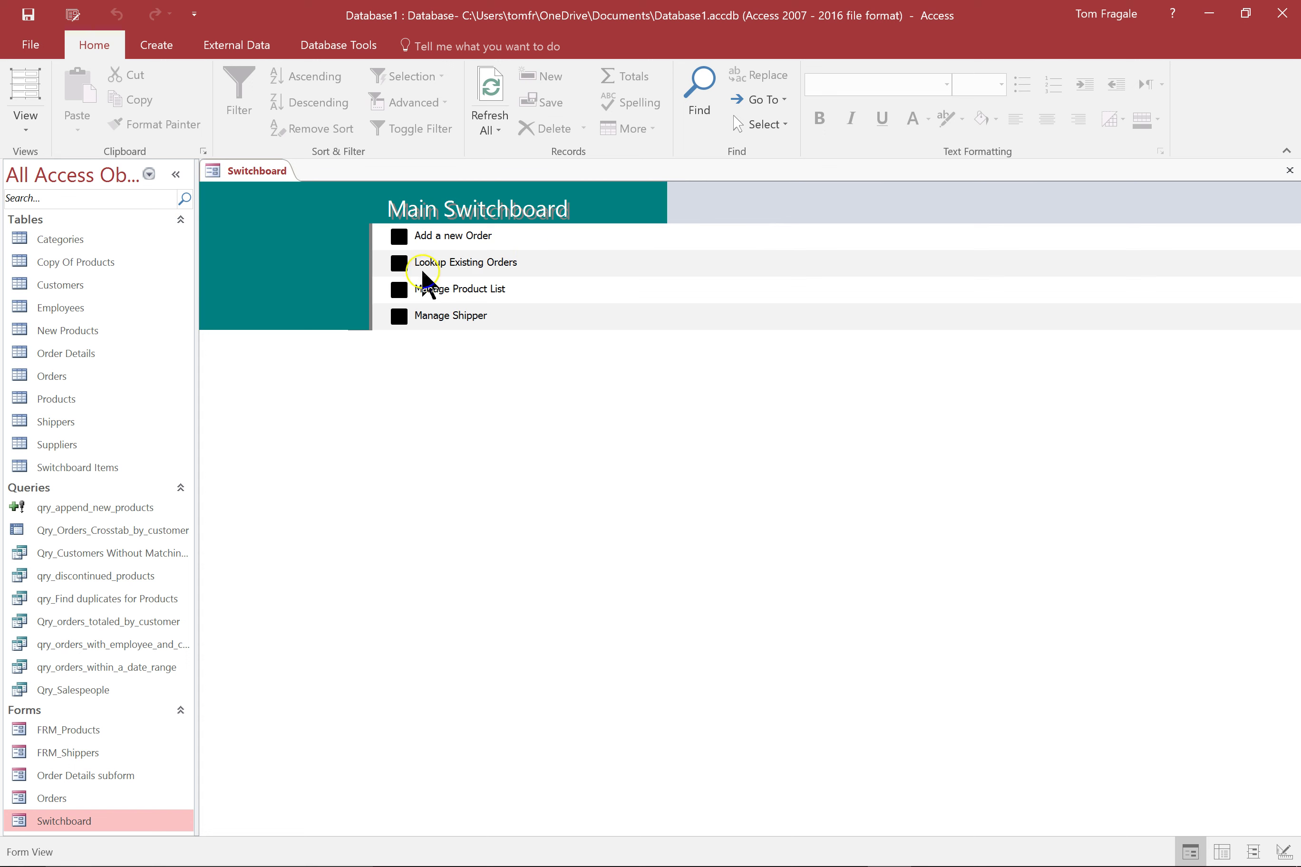
- Look up the Rattlesnake Canyon Grocery order by its order ID through the switchboard's existing-orders item, and close the form
{"action": "left_click", "coordinate": [398, 266]}
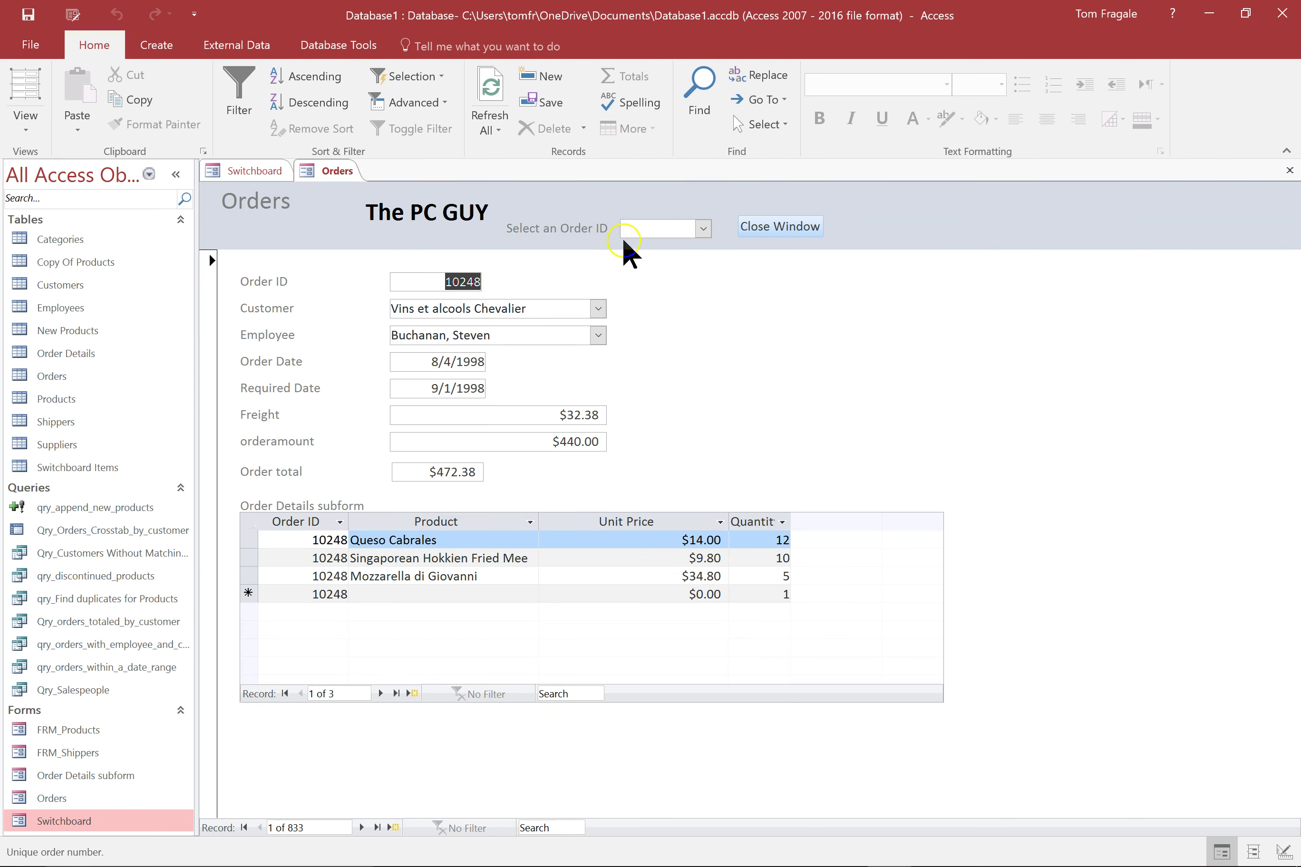
{"action": "left_click", "coordinate": [703, 228]}
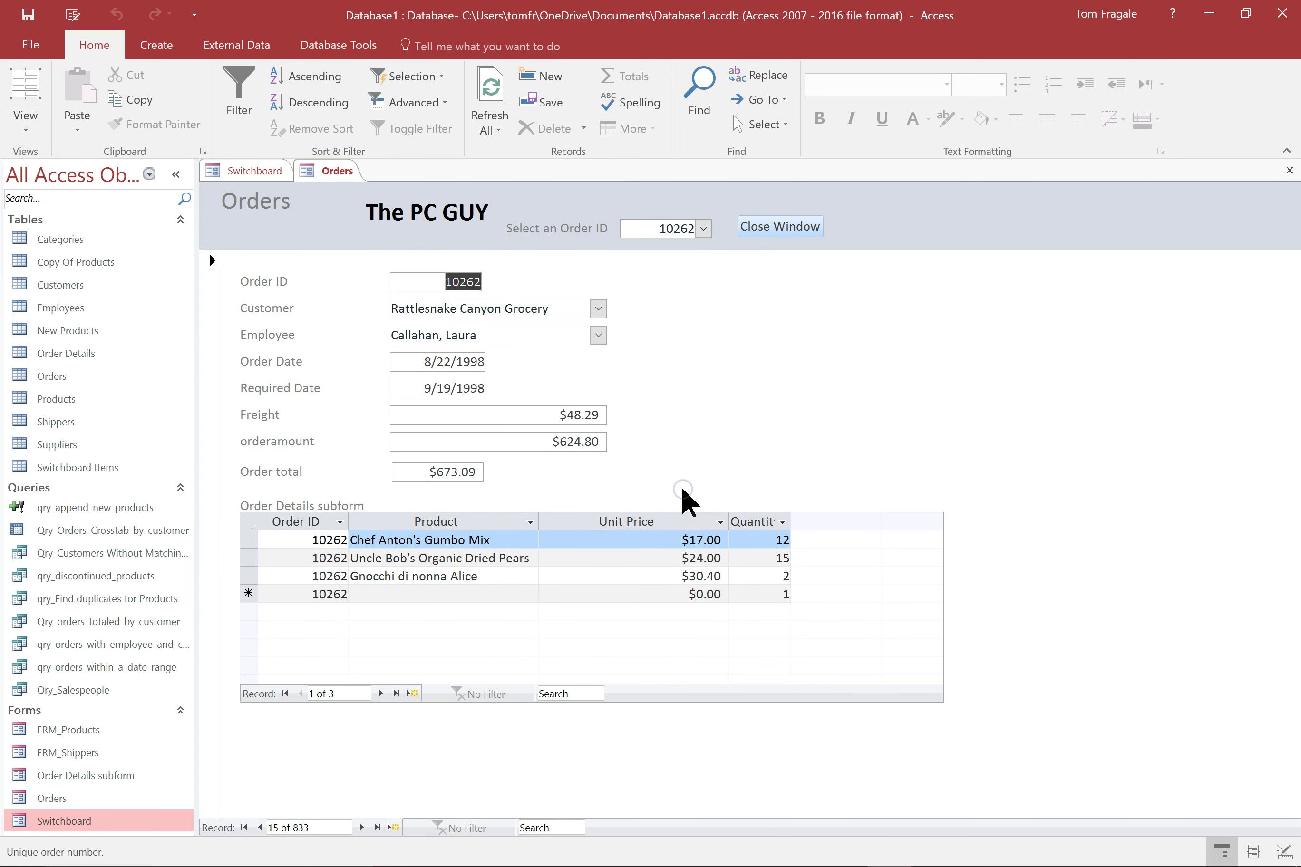
{"action": "left_click", "coordinate": [780, 225]}
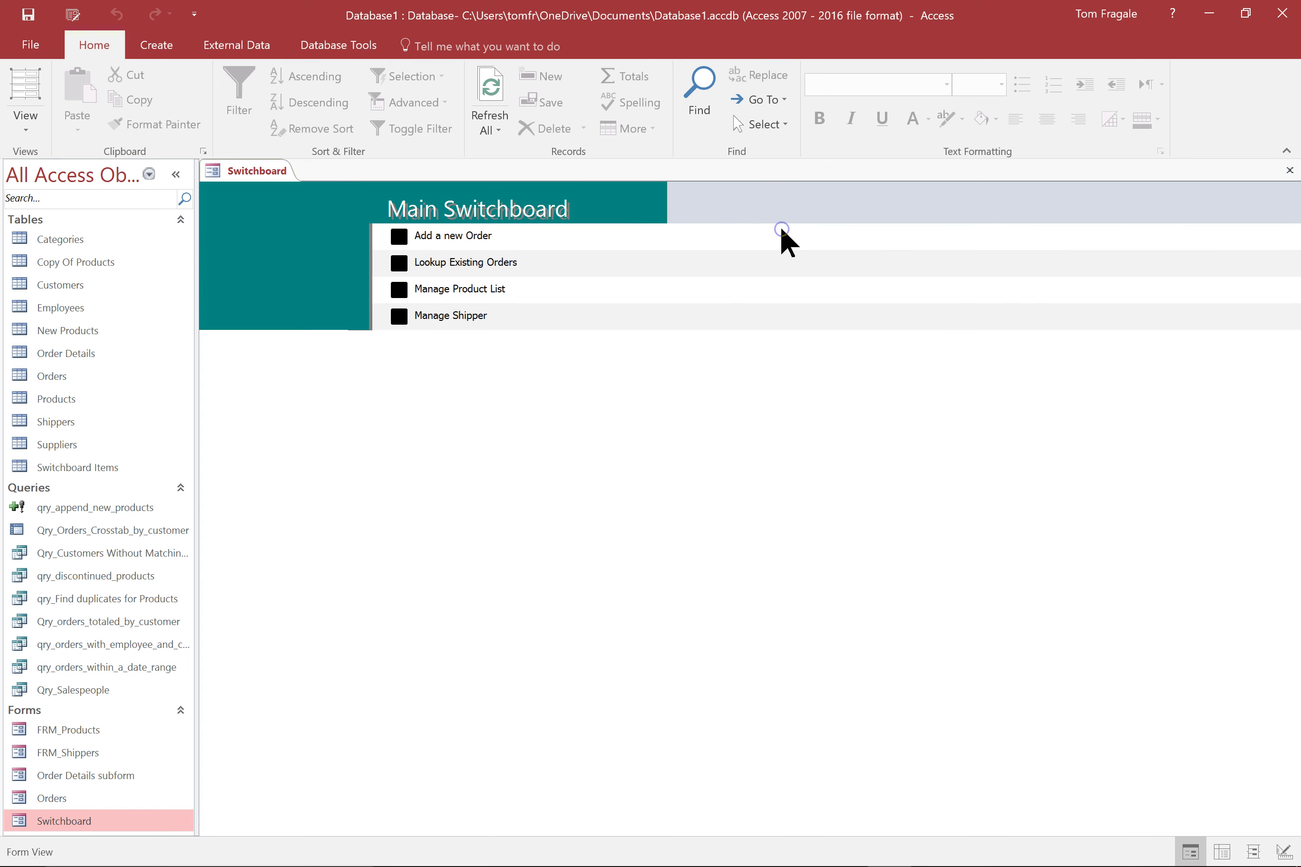
- Test the switchboard's Manage Product List and Manage Shipper items by opening each form and closing it again
{"action": "left_click", "coordinate": [397, 289]}
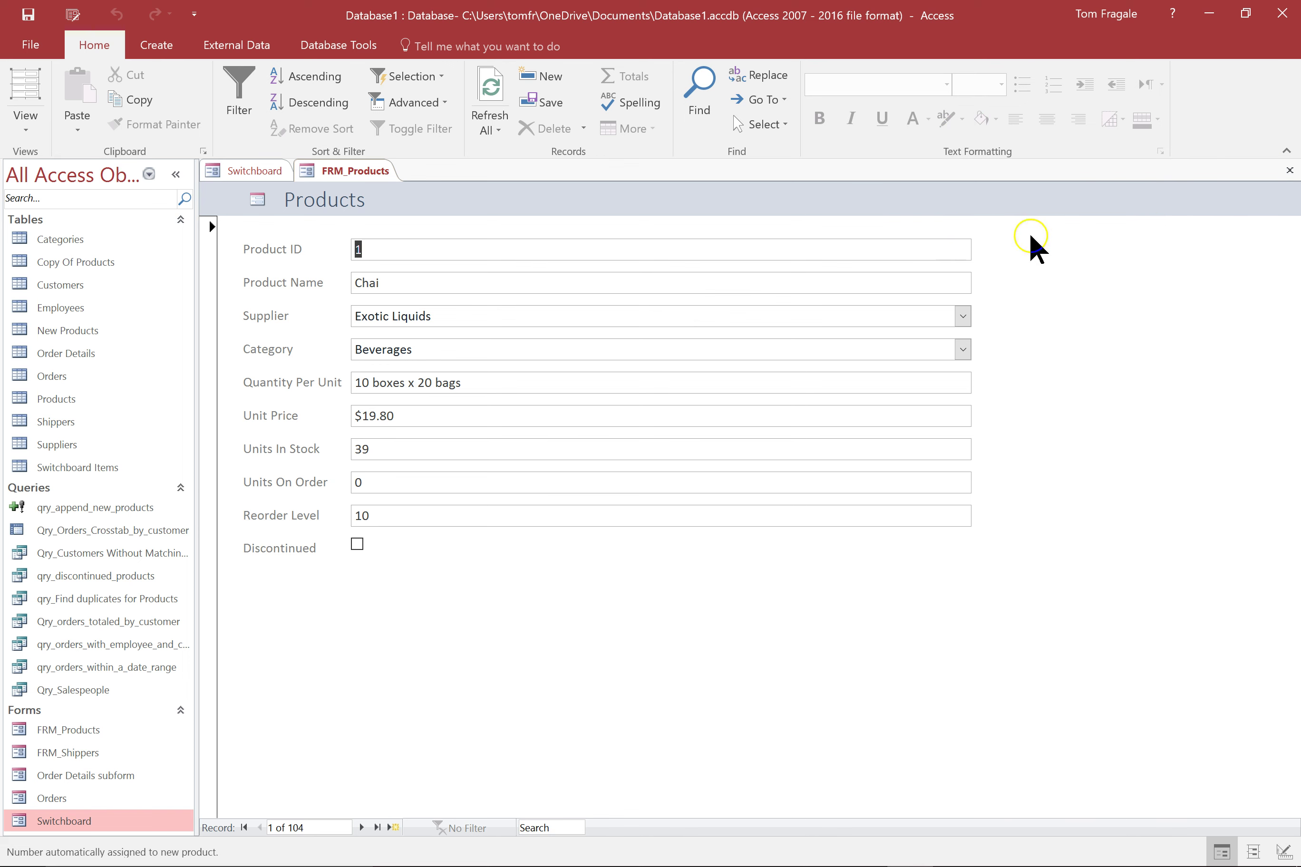
{"action": "left_click", "coordinate": [1290, 171]}
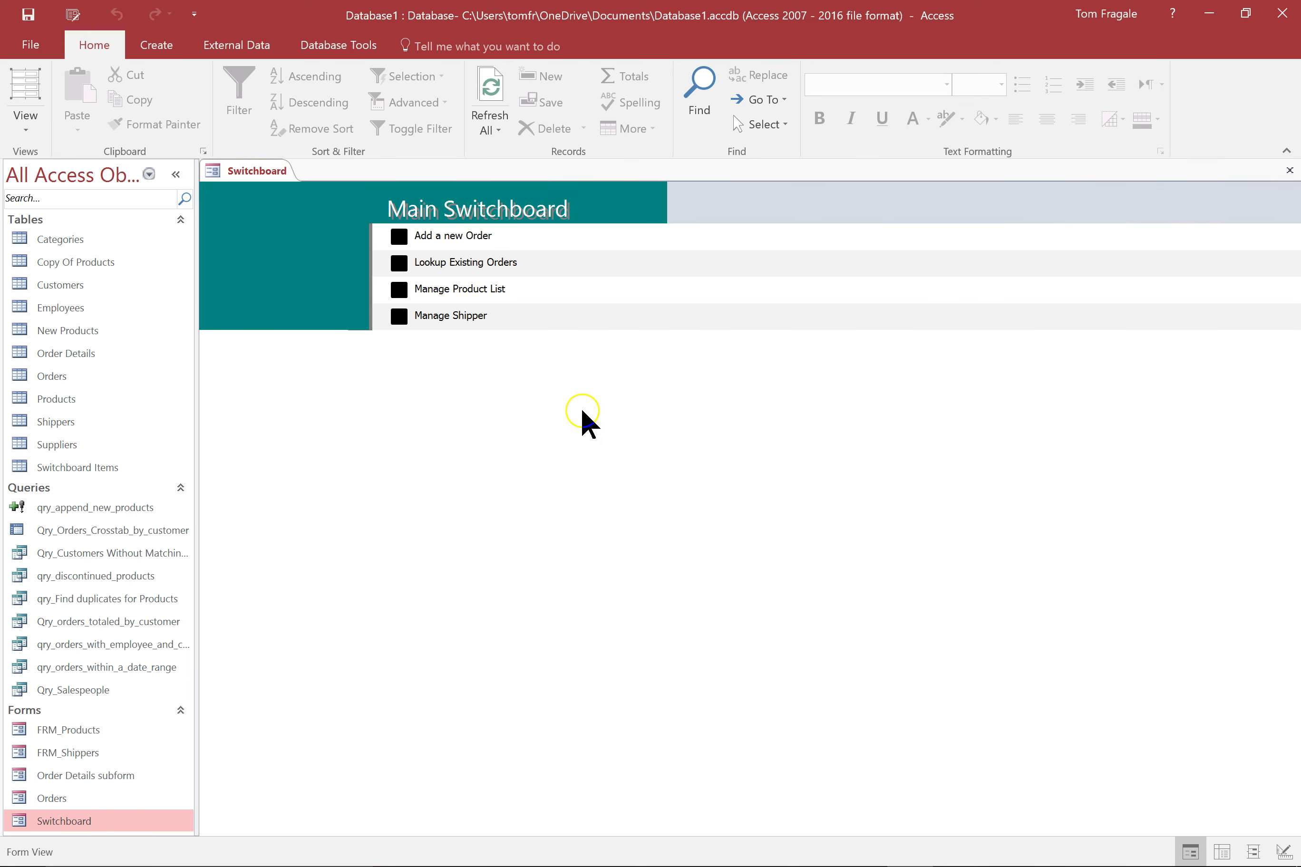
{"action": "left_click", "coordinate": [399, 316]}
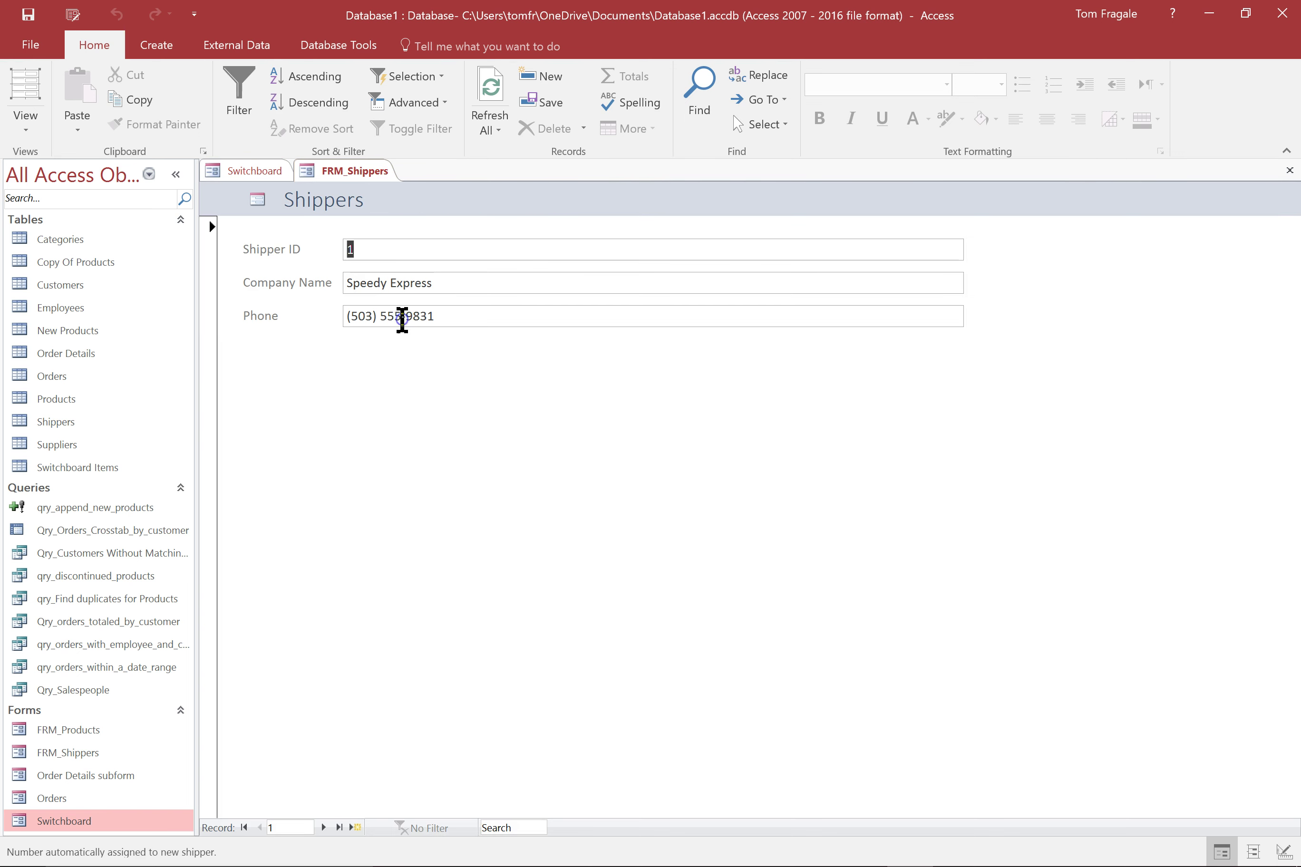
{"action": "left_click", "coordinate": [1289, 171]}
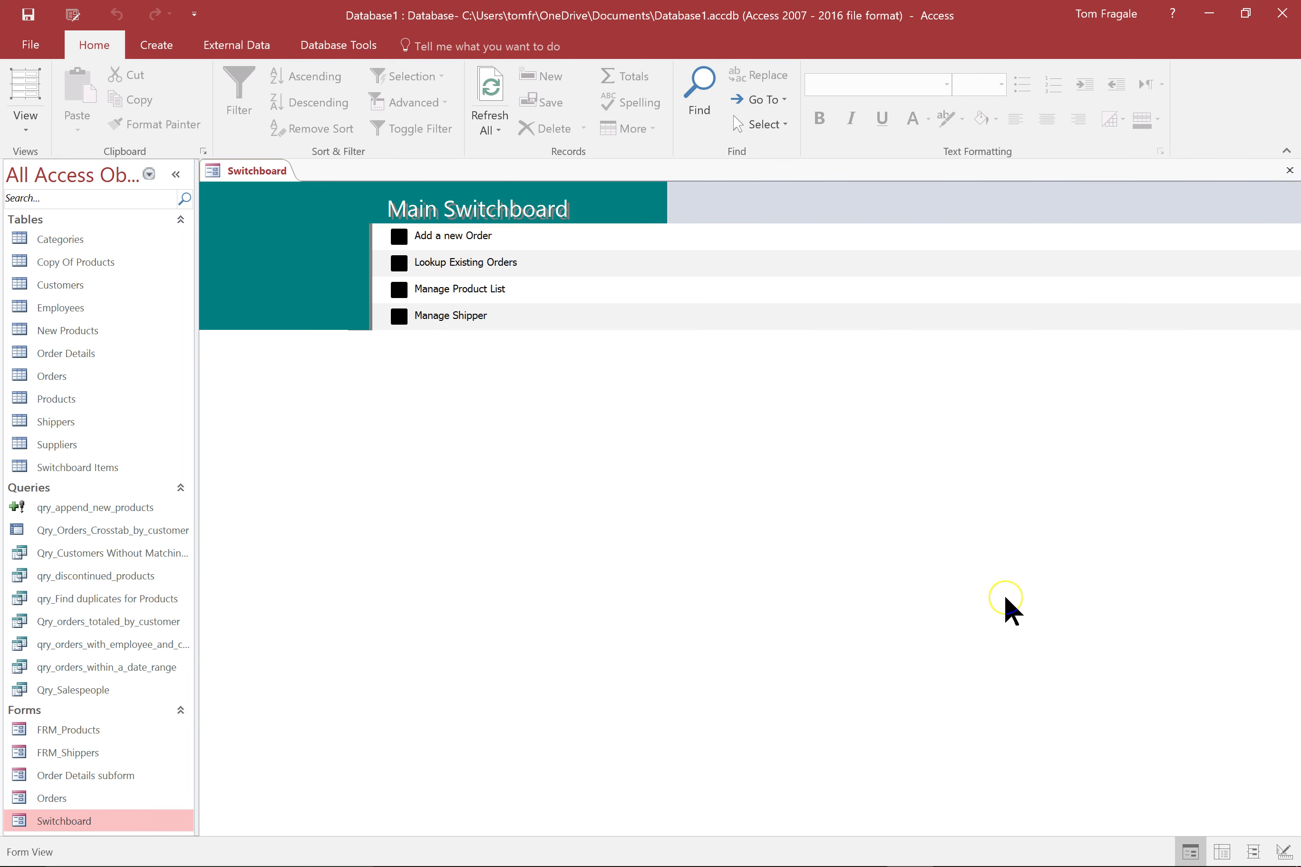